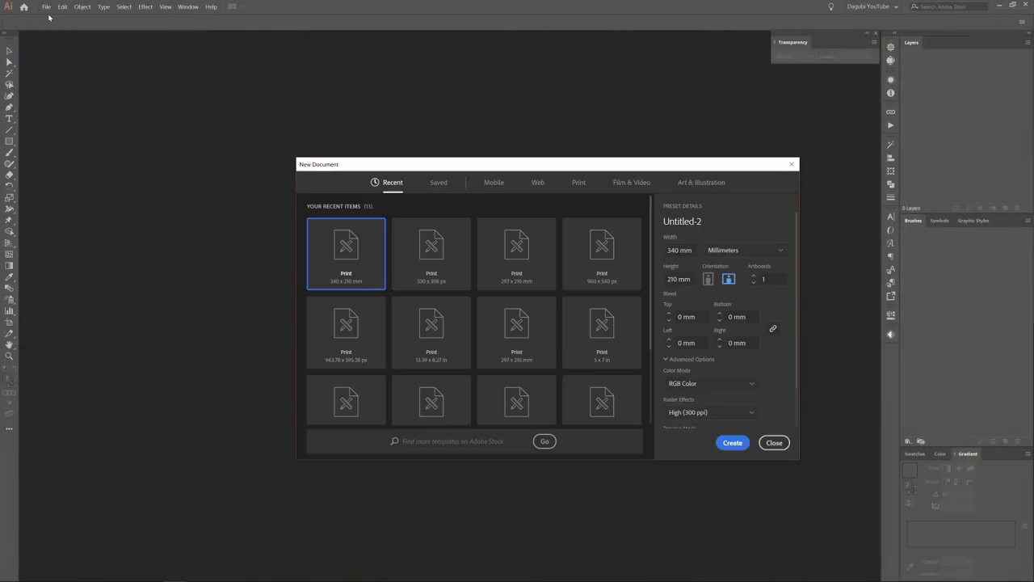
- Create a 340 × 210 mm document with centred horizontal and vertical cross lines and a test Paintbrush swirl
{"action": "left_click", "coordinate": [732, 443]}
{"action": "key", "text": "backslash"}
{"action": "left_click_drag", "start_coordinate": [33, 243], "coordinate": [864, 242]}
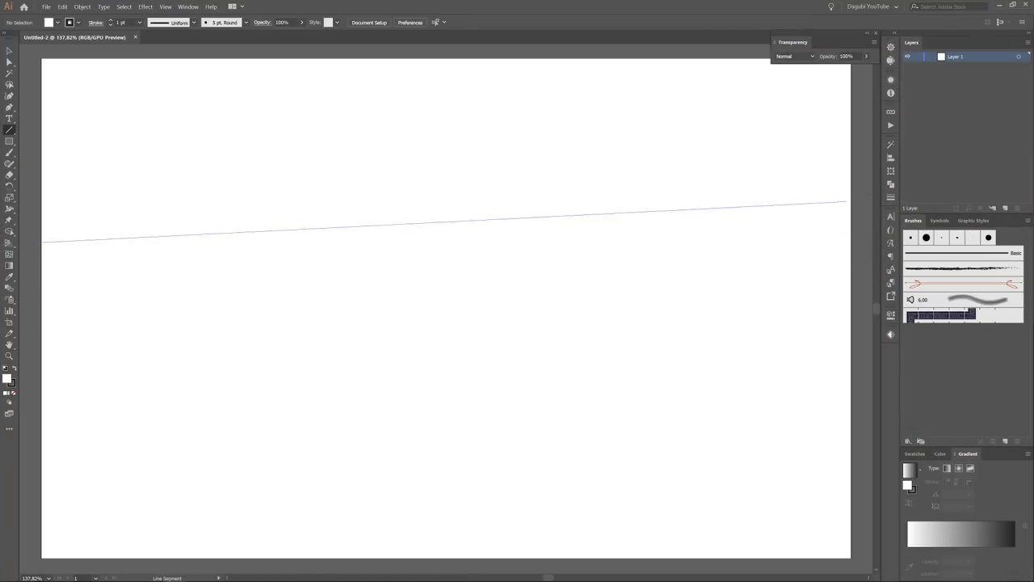
{"action": "left_click", "coordinate": [443, 22]}
{"action": "left_click_drag", "start_coordinate": [369, 52], "coordinate": [369, 563]}
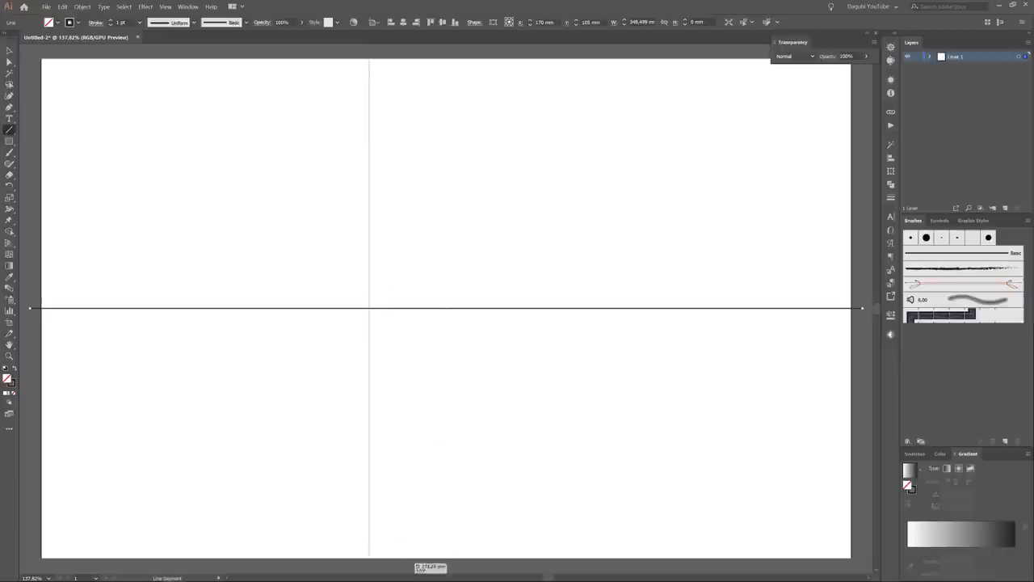
{"action": "left_click", "coordinate": [403, 22]}
{"action": "key", "text": "b"}
{"action": "left_click_drag", "start_coordinate": [477, 202], "coordinate": [553, 242]}
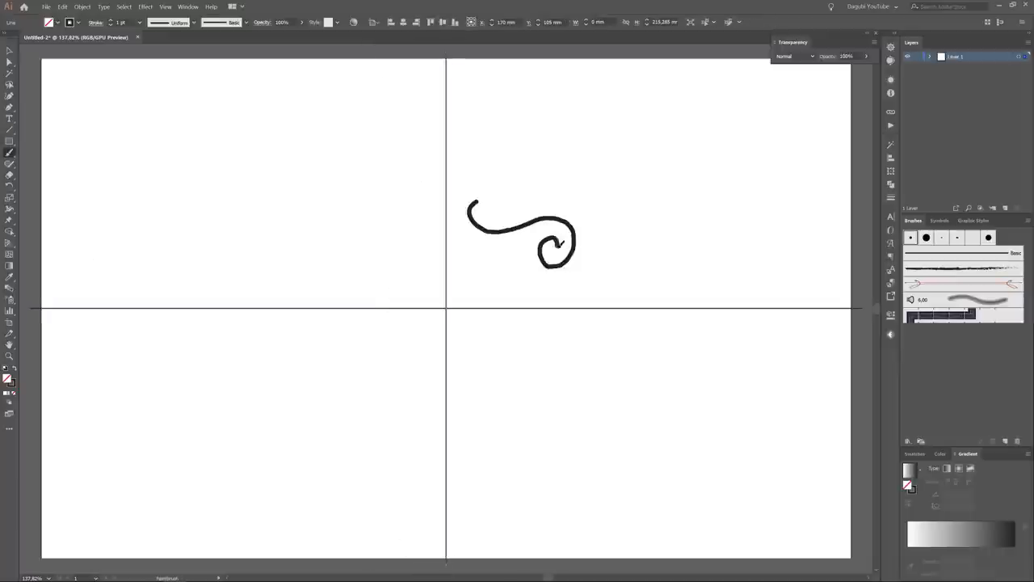
- Apply a Transform effect to all artwork reflecting across X with 1 copy
{"action": "left_click", "coordinate": [1019, 56]}
{"action": "left_click", "coordinate": [145, 7]}
{"action": "left_click", "coordinate": [342, 86]}
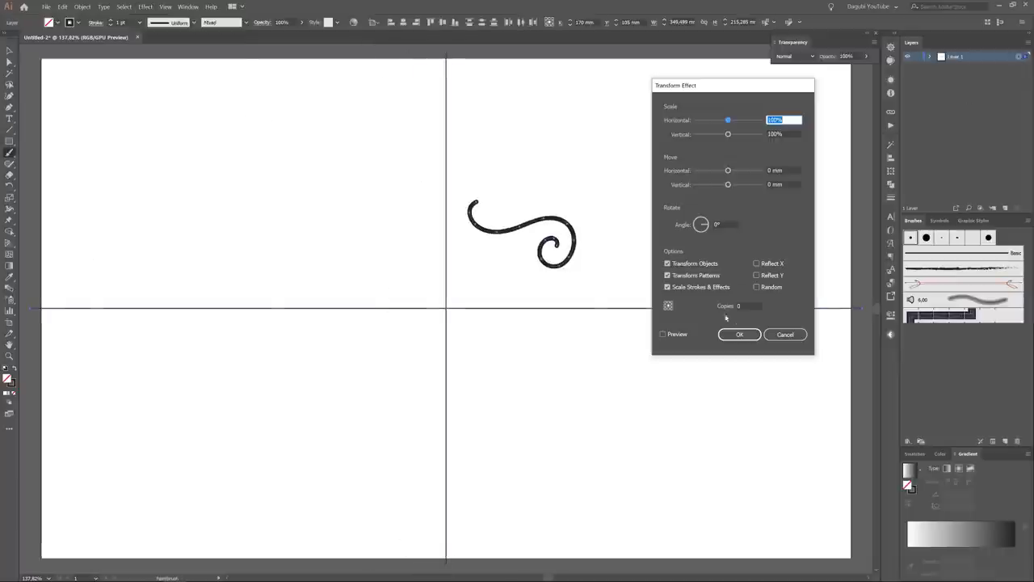
{"action": "left_click", "coordinate": [757, 263]}
{"action": "left_click", "coordinate": [747, 306]}
{"action": "type", "text": "1"}
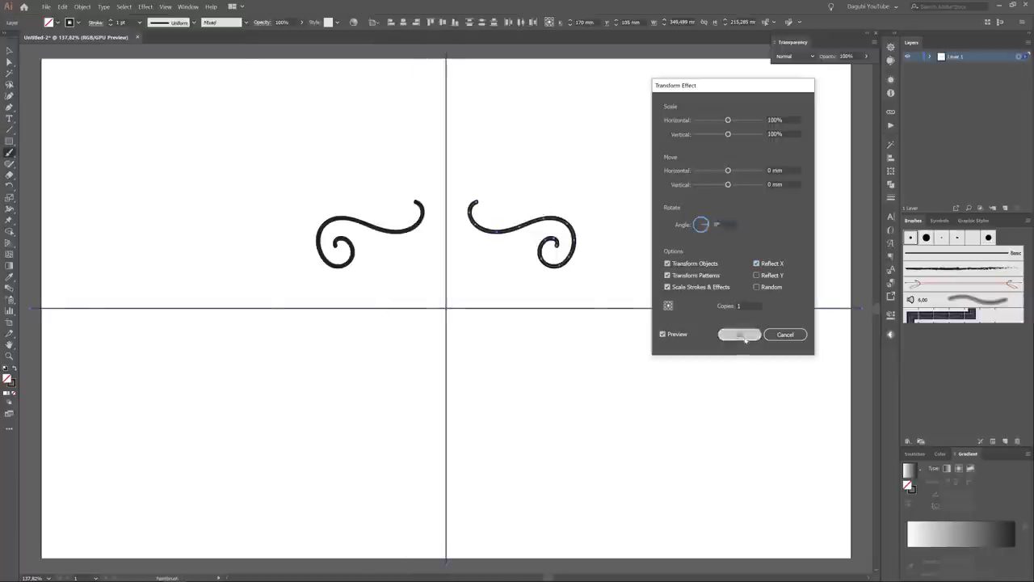
{"action": "left_click", "coordinate": [739, 335]}
- Add a second, separate Transform effect reflecting across Y with 1 copy
{"action": "left_click", "coordinate": [145, 6]}
{"action": "left_click", "coordinate": [266, 116]}
{"action": "left_click", "coordinate": [556, 318]}
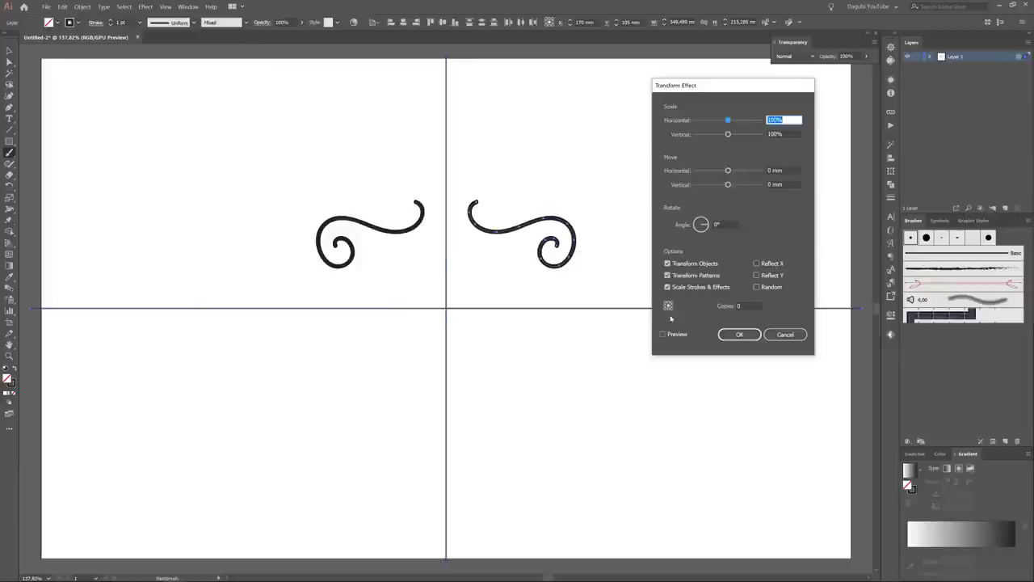
{"action": "left_click", "coordinate": [747, 305]}
{"action": "type", "text": "1"}
{"action": "left_click", "coordinate": [757, 276]}
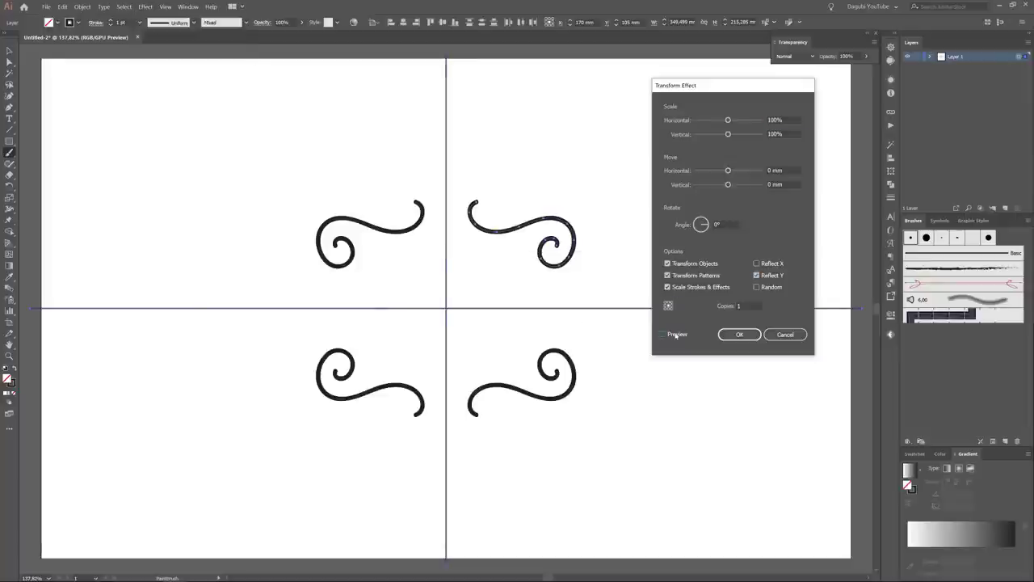
{"action": "left_click_drag", "start_coordinate": [727, 85], "coordinate": [715, 127]}
{"action": "left_click", "coordinate": [729, 380]}
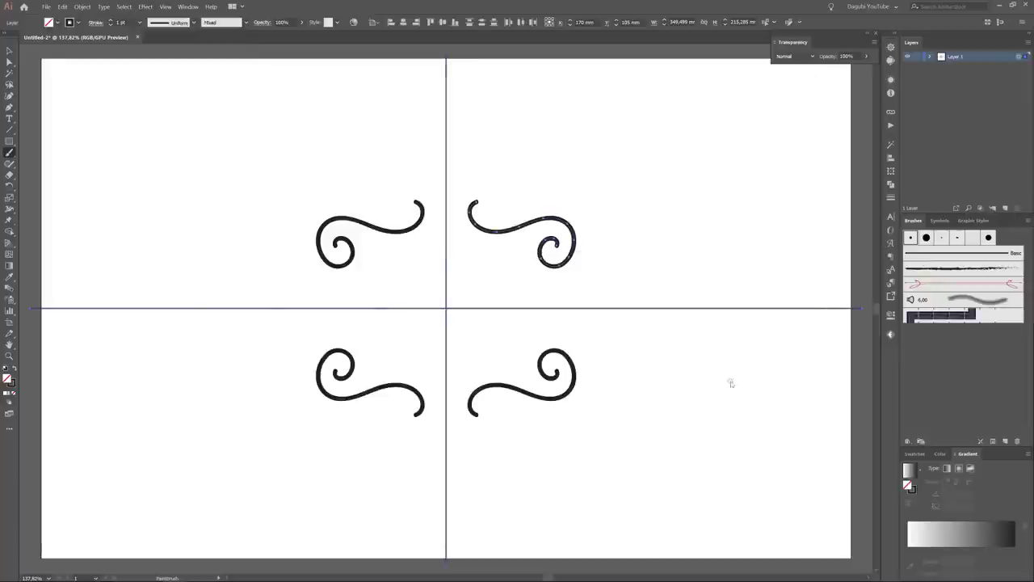
- Cut the test swirls out of the artboard
{"action": "left_click", "coordinate": [495, 237]}
{"action": "left_click", "coordinate": [62, 7]}
{"action": "left_click", "coordinate": [77, 35]}
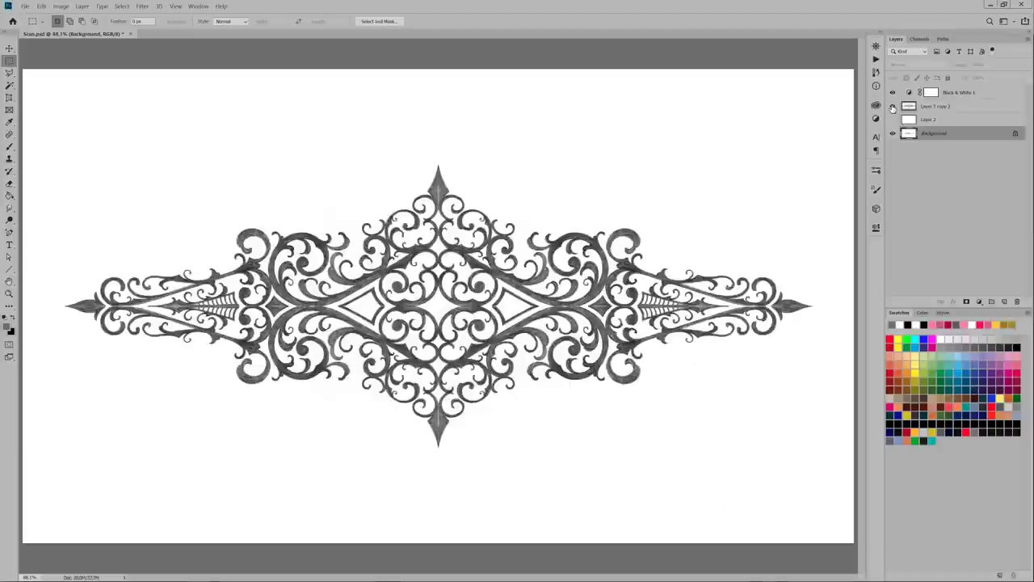
- Copy one quarter of the scanned ornament from Photoshop and paste it into Illustrator
{"action": "left_click_drag", "start_coordinate": [189, 154], "coordinate": [710, 372]}
{"action": "left_click", "coordinate": [41, 5]}
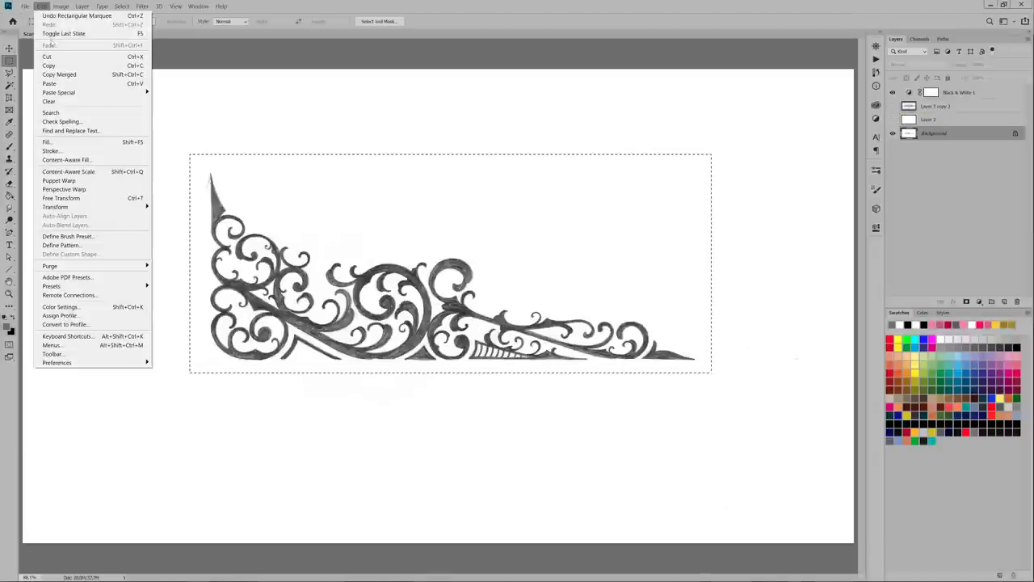
{"action": "left_click", "coordinate": [57, 62]}
{"action": "left_click", "coordinate": [62, 6]}
{"action": "left_click", "coordinate": [73, 52]}
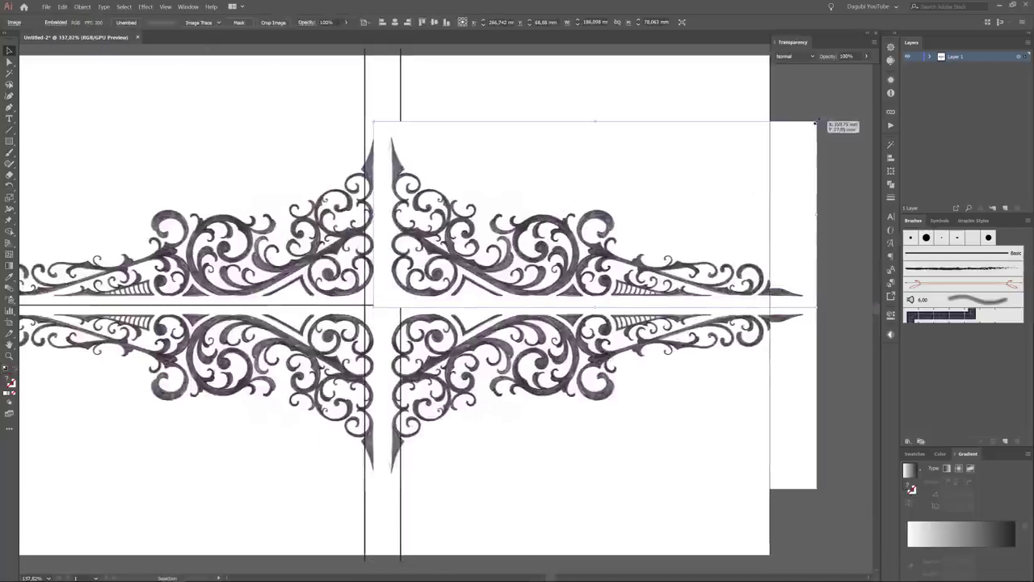
- Slide the scan quarter onto the centre axes and draw a rectangle over the top-right quadrant
{"action": "left_click_drag", "start_coordinate": [495, 278], "coordinate": [469, 276]}
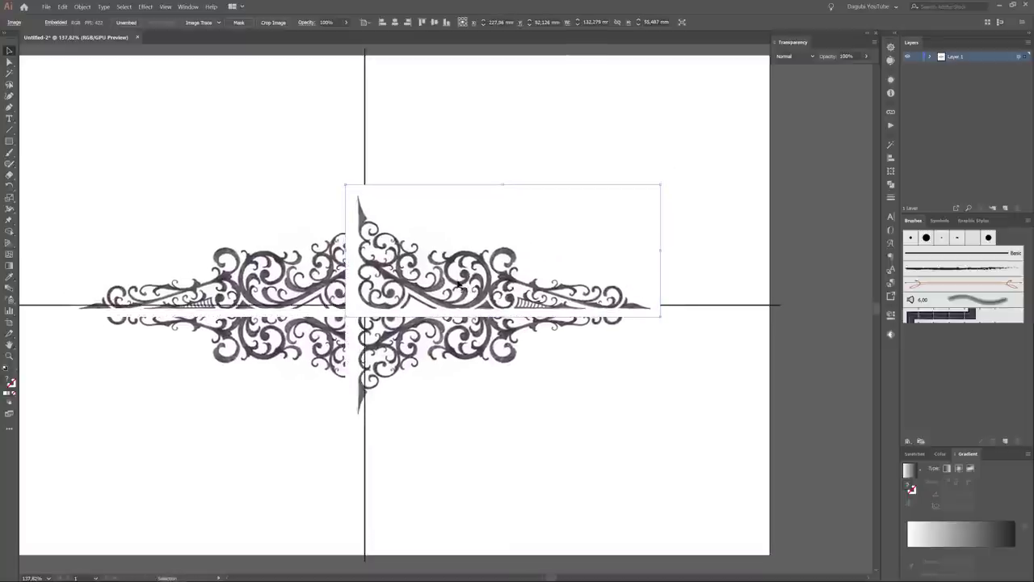
{"action": "key", "text": "m"}
{"action": "mouse_move", "coordinate": [365, 71]}
{"action": "left_mouse_down"}
{"action": "mouse_move", "coordinate": [697, 265]}
{"action": "mouse_move", "coordinate": [738, 304]}
{"action": "left_mouse_up"}
- Lock the rectangle and stack the Image layer below the two Line layers
{"action": "left_click", "coordinate": [121, 8]}
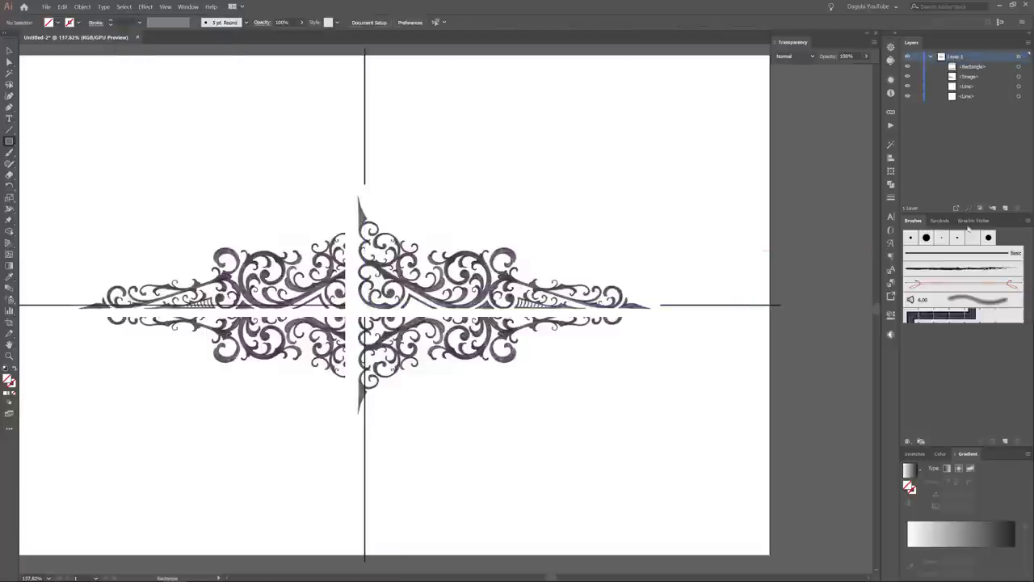
{"action": "left_click", "coordinate": [918, 69]}
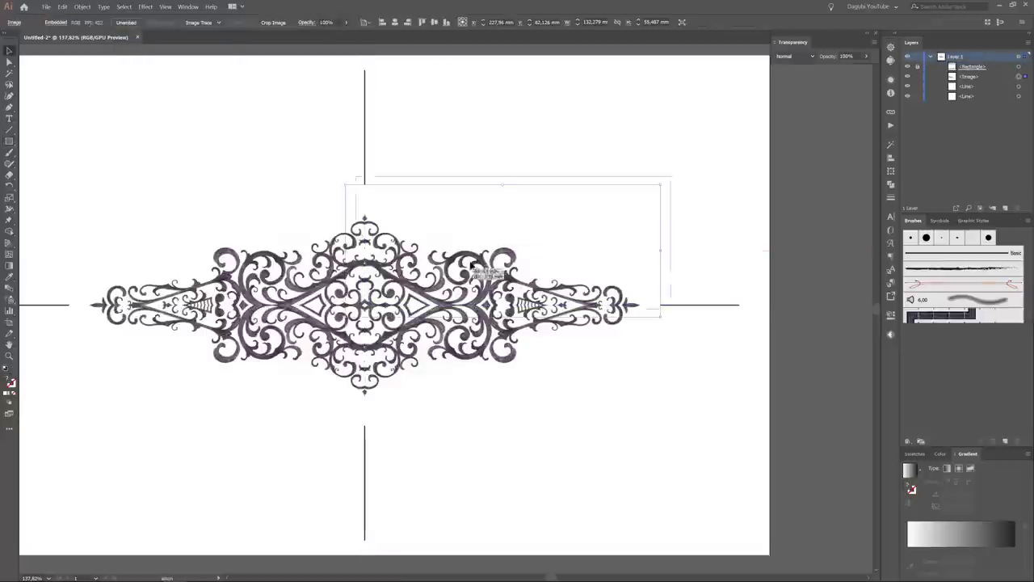
{"action": "left_click_drag", "start_coordinate": [990, 76], "coordinate": [990, 101]}
- Select both centre Line layers and thin their stroke to 0.25 pt
{"action": "scroll", "coordinate": [567, 194], "scroll_direction": "up", "scroll_amount": 5}
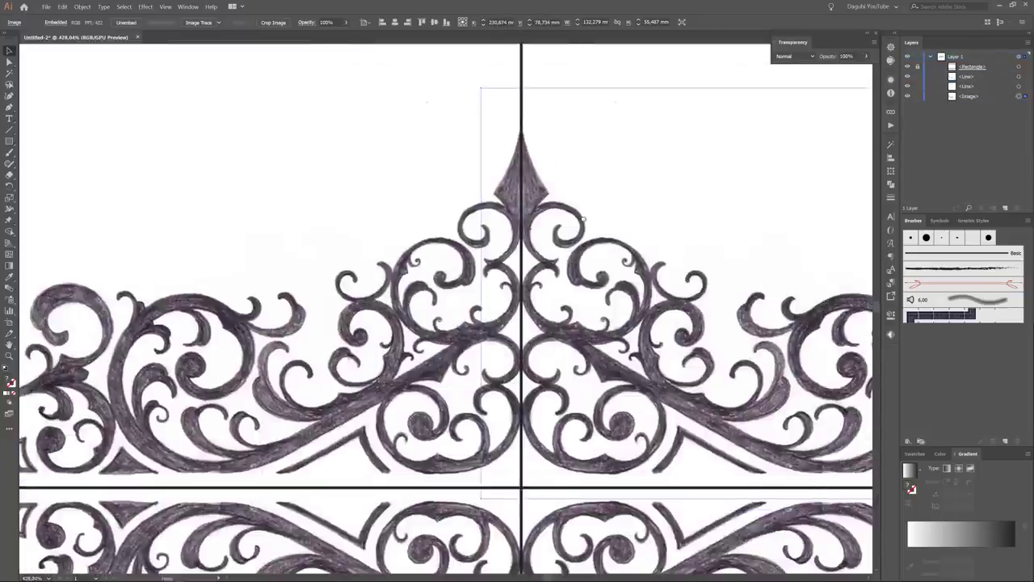
{"action": "scroll", "coordinate": [568, 194], "scroll_direction": "down", "scroll_amount": 5}
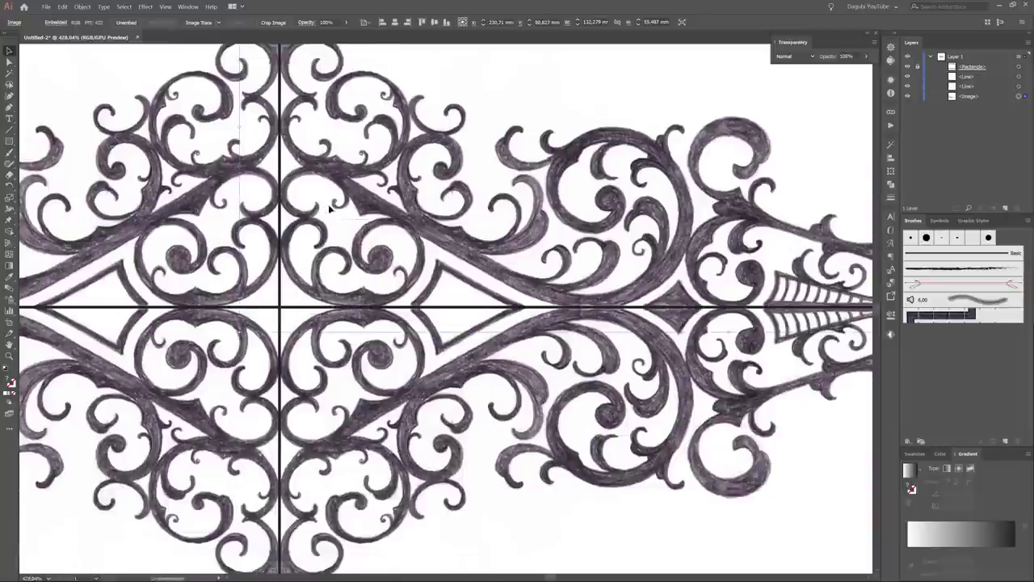
{"action": "scroll", "coordinate": [839, 119], "scroll_direction": "right", "scroll_amount": 5}
{"action": "left_click", "coordinate": [1019, 76]}
{"action": "left_click", "coordinate": [1020, 86], "text": "shift"}
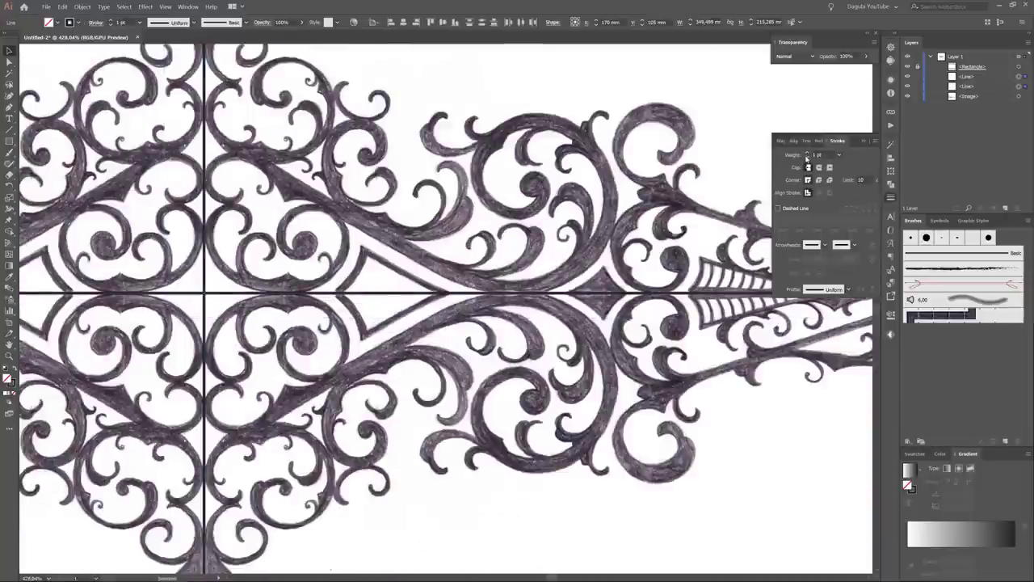
{"action": "left_click", "coordinate": [917, 454]}
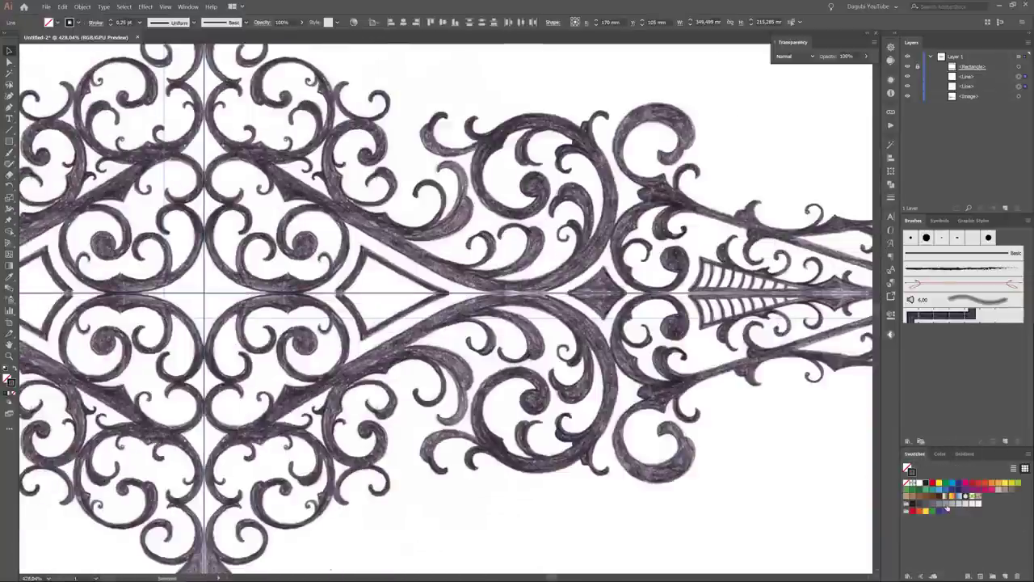
- Select the embedded scan, inspect the mirrored joins up close, then fit the artboard with Ctrl+0
{"action": "left_click", "coordinate": [786, 522]}
{"action": "scroll", "coordinate": [594, 237], "scroll_direction": "right", "scroll_amount": 5}
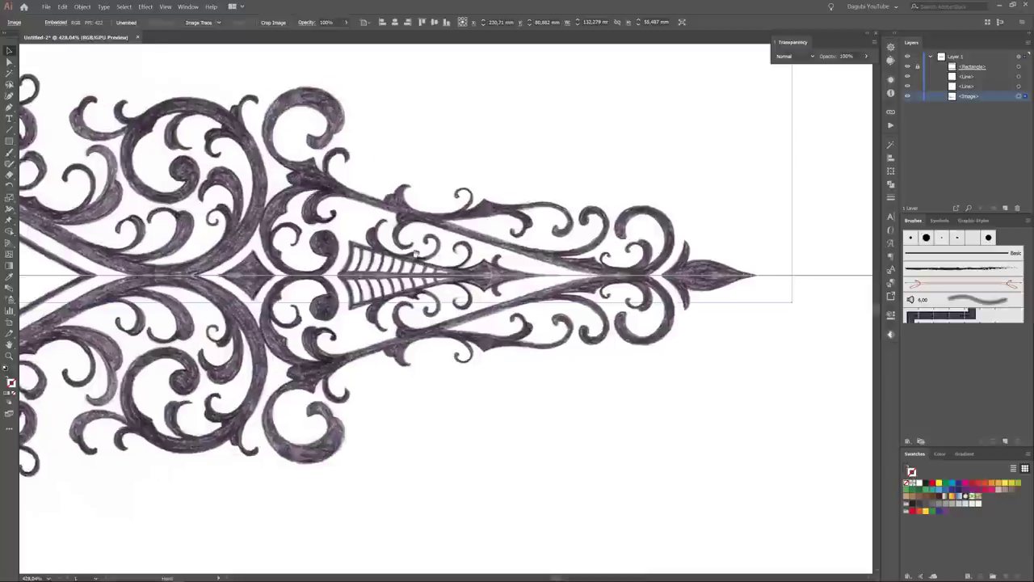
{"action": "scroll", "coordinate": [598, 241], "scroll_direction": "left", "scroll_amount": 3}
{"action": "scroll", "coordinate": [582, 242], "scroll_direction": "left", "scroll_amount": 3}
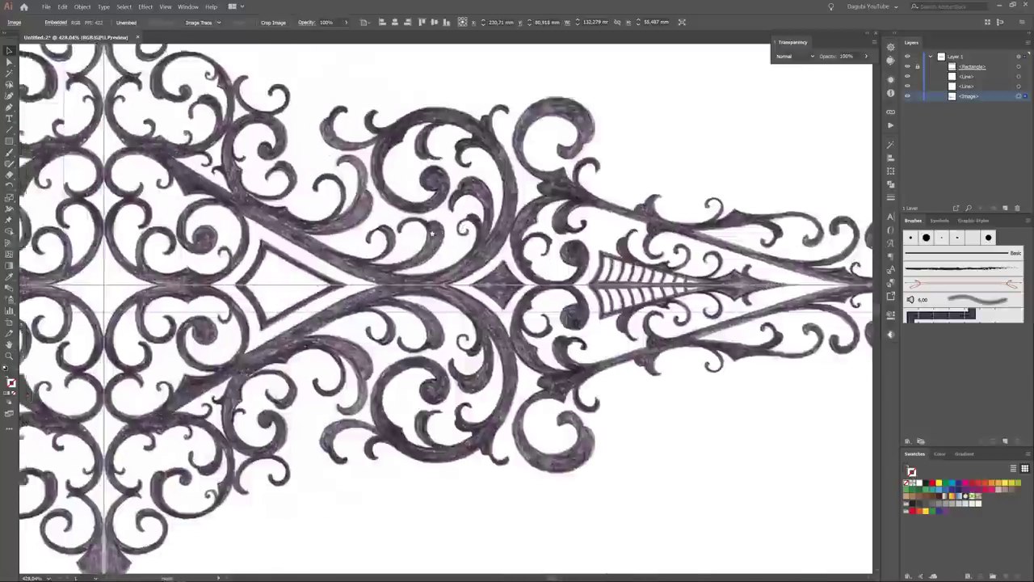
{"action": "scroll", "coordinate": [566, 243], "scroll_direction": "up", "scroll_amount": 5}
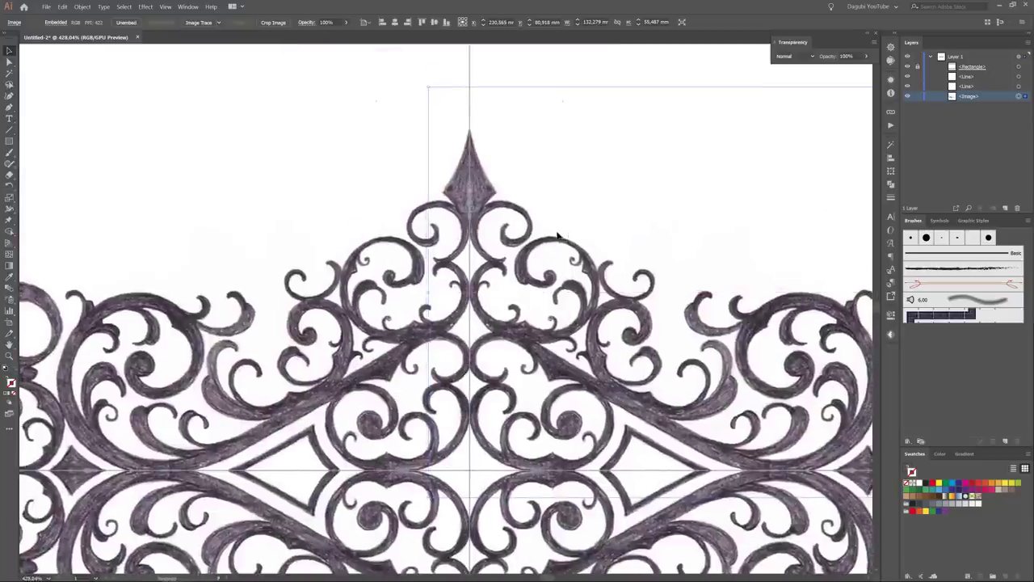
{"action": "scroll", "coordinate": [566, 242], "scroll_direction": "down", "scroll_amount": 4}
{"action": "scroll", "coordinate": [614, 258], "scroll_direction": "right", "scroll_amount": 5}
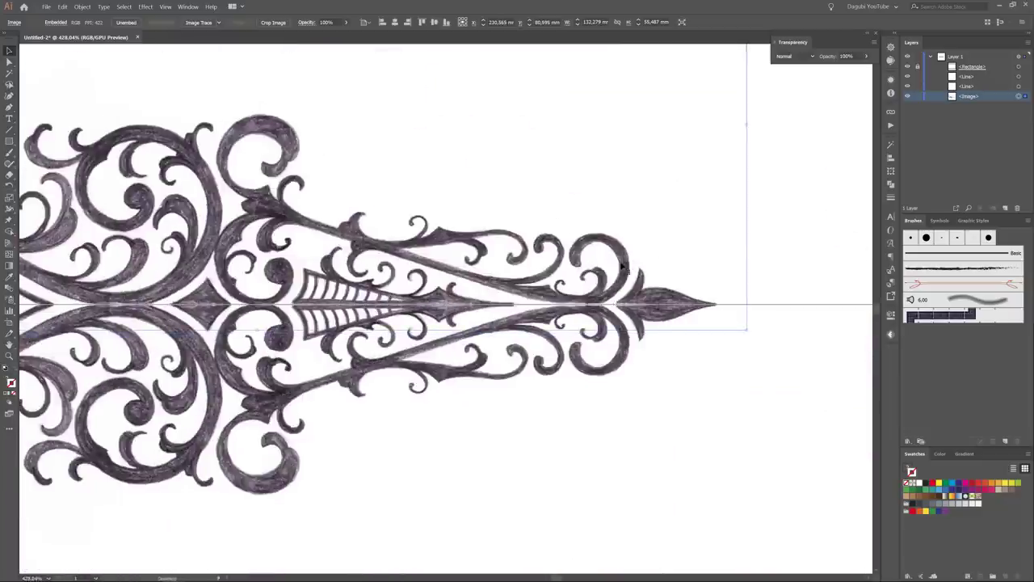
{"action": "scroll", "coordinate": [624, 259], "scroll_direction": "left", "scroll_amount": 5}
{"action": "scroll", "coordinate": [621, 242], "scroll_direction": "left", "scroll_amount": 6}
{"action": "key", "text": "ctrl+0"}
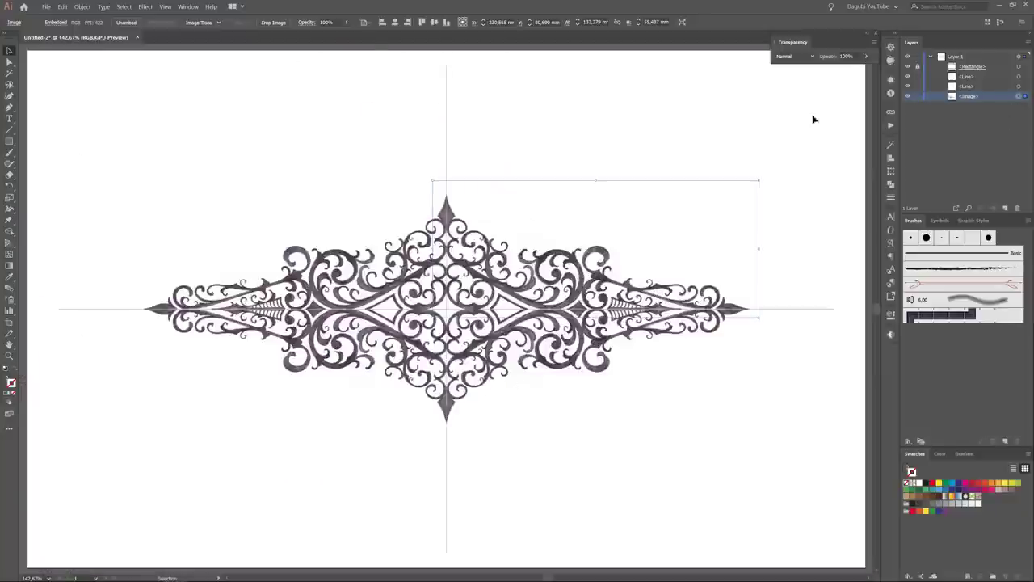
- Fade the scanned sketch to 21% opacity and lock the scan and guide artwork
{"action": "left_click", "coordinate": [348, 24]}
{"action": "left_click_drag", "start_coordinate": [348, 34], "coordinate": [316, 34]}
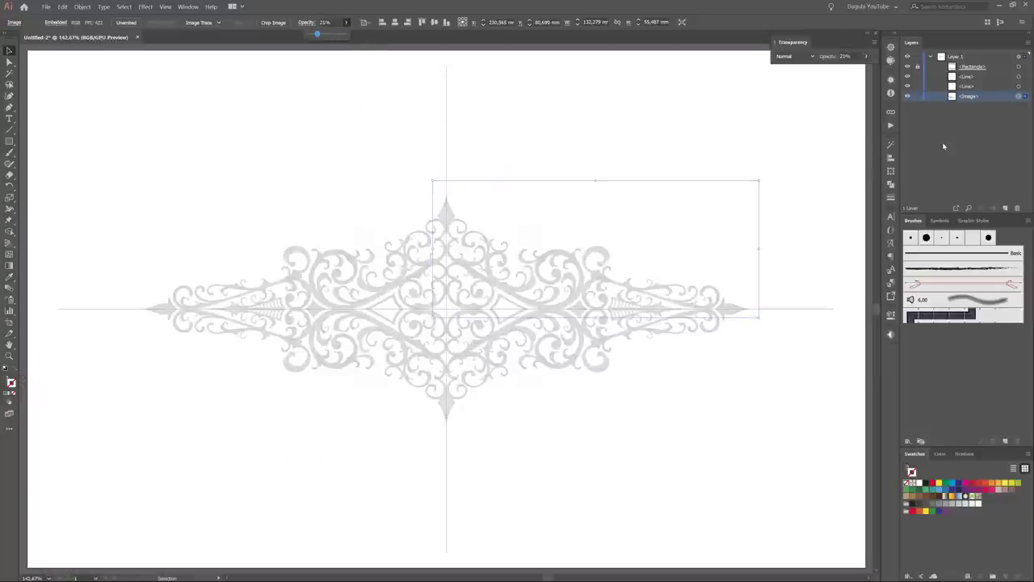
{"action": "left_click", "coordinate": [178, 177]}
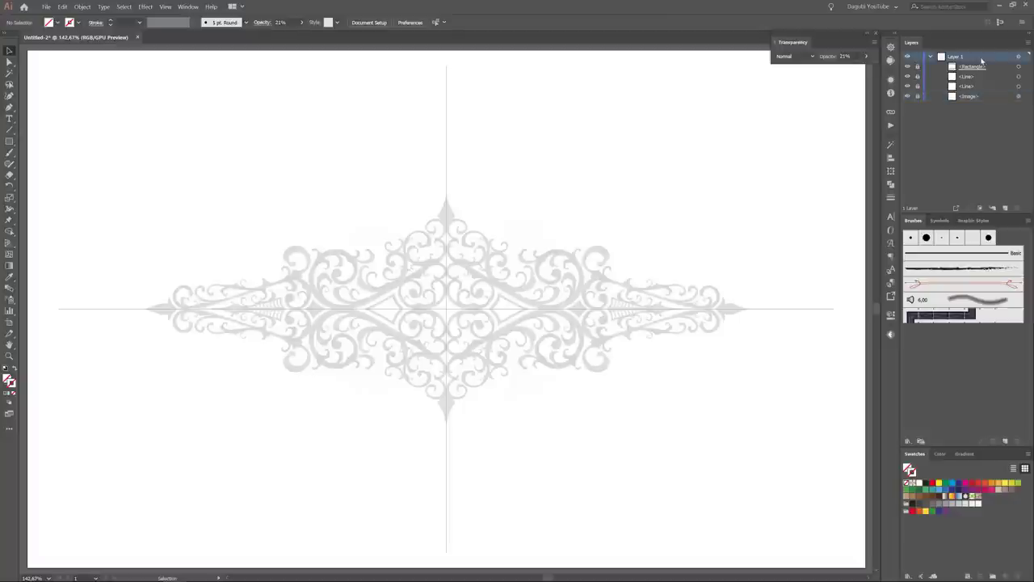
- Draw a test Pencil curl near the top spike, check the Pencil options, and undo it
{"action": "left_click", "coordinate": [9, 159]}
{"action": "left_click", "coordinate": [50, 175]}
{"action": "scroll", "coordinate": [466, 217], "scroll_direction": "up", "scroll_amount": 5}
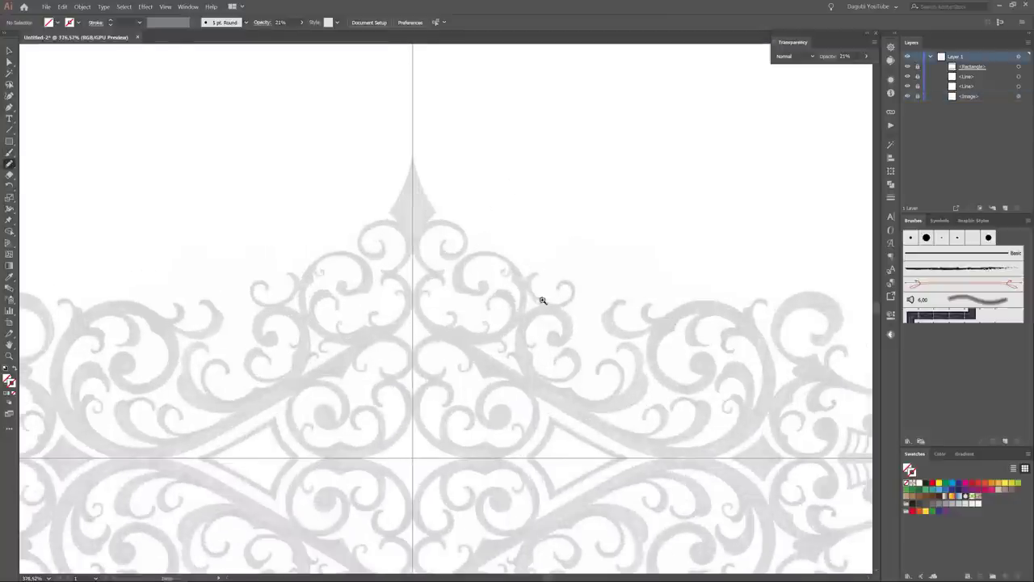
{"action": "left_click_drag", "start_coordinate": [471, 202], "coordinate": [525, 247]}
{"action": "key", "text": "Return"}
{"action": "left_click", "coordinate": [387, 246]}
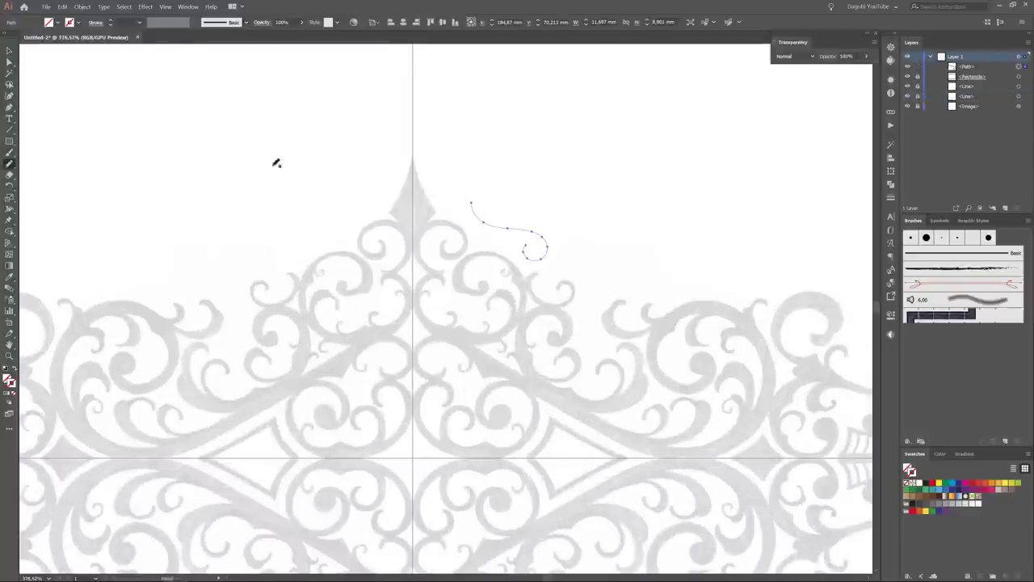
{"action": "left_click", "coordinate": [62, 7]}
{"action": "left_click", "coordinate": [89, 59]}
- Paint a test Paintbrush curl and confirm the Paintbrush options
{"action": "key", "text": "b"}
{"action": "mouse_move", "coordinate": [475, 125]}
{"action": "left_mouse_down"}
{"action": "mouse_move", "coordinate": [571, 164]}
{"action": "mouse_move", "coordinate": [562, 211]}
{"action": "left_mouse_up"}
{"action": "key", "text": "Return"}
{"action": "left_click", "coordinate": [328, 253]}
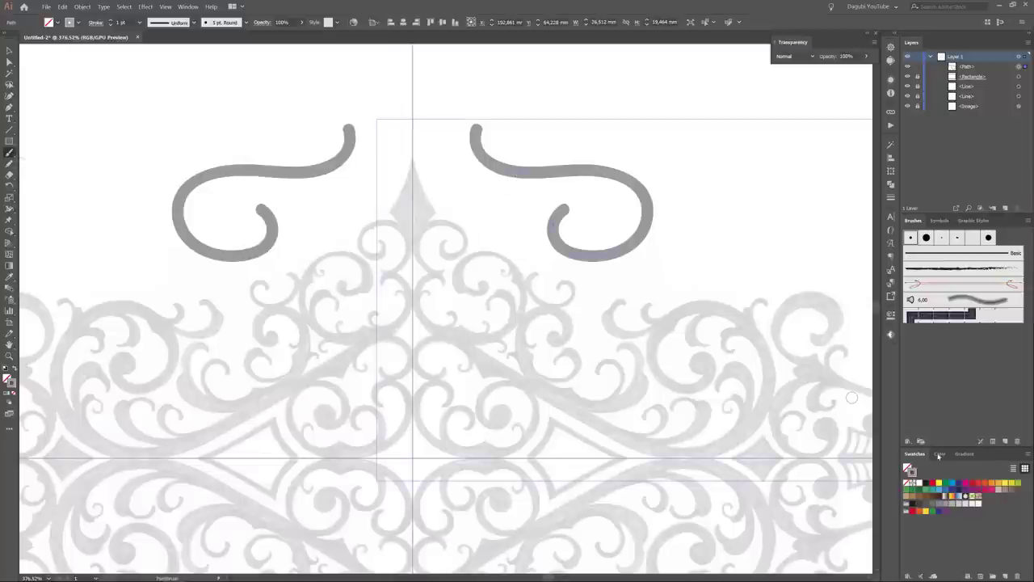
{"action": "left_click", "coordinate": [62, 7]}
- Undo the test curls, trace the diamond spike, fill it solid black, and refine a point
{"action": "left_click", "coordinate": [89, 59]}
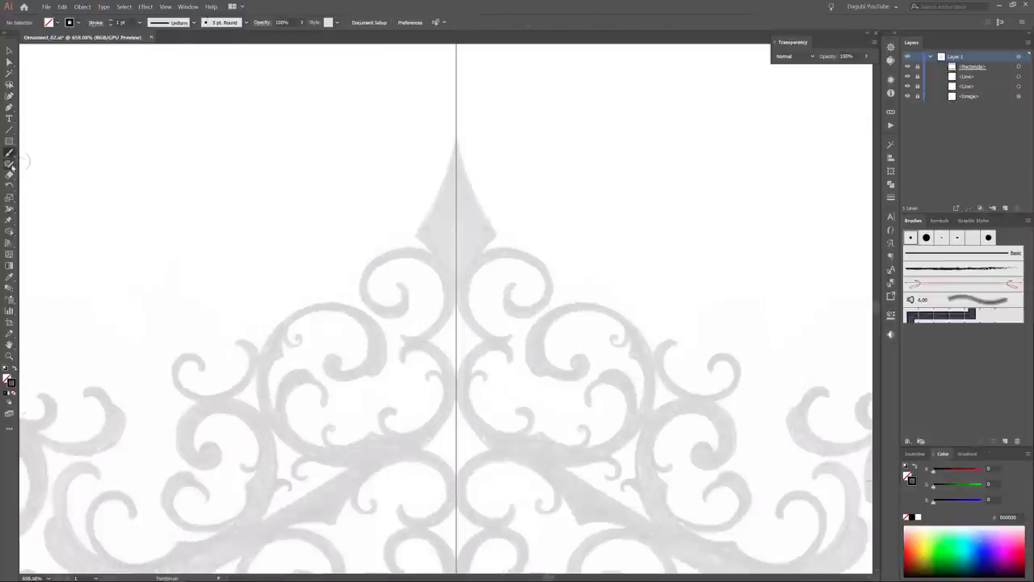
{"action": "left_click_drag", "start_coordinate": [488, 211], "coordinate": [503, 235]}
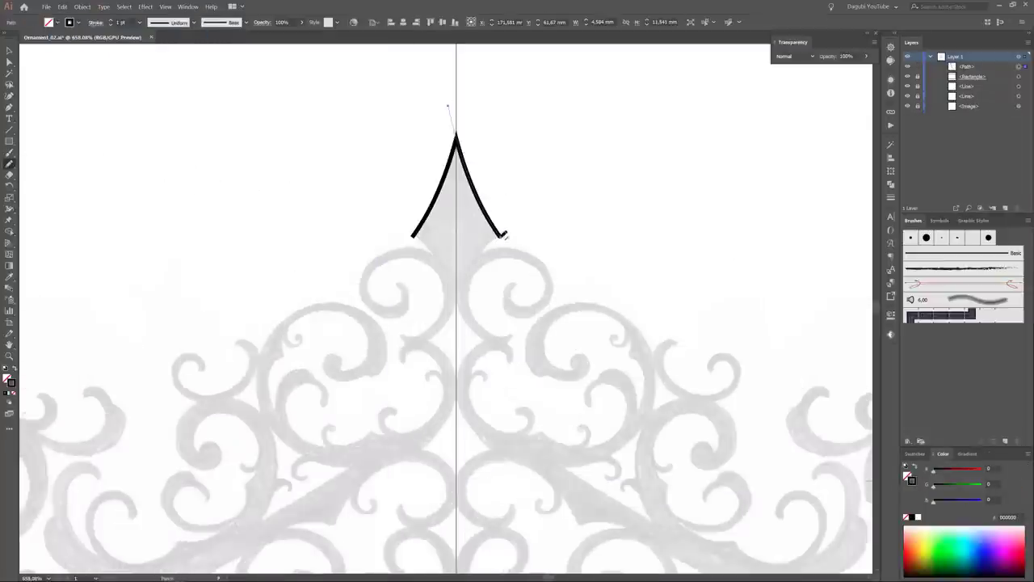
{"action": "left_click_drag", "start_coordinate": [454, 299], "coordinate": [446, 314]}
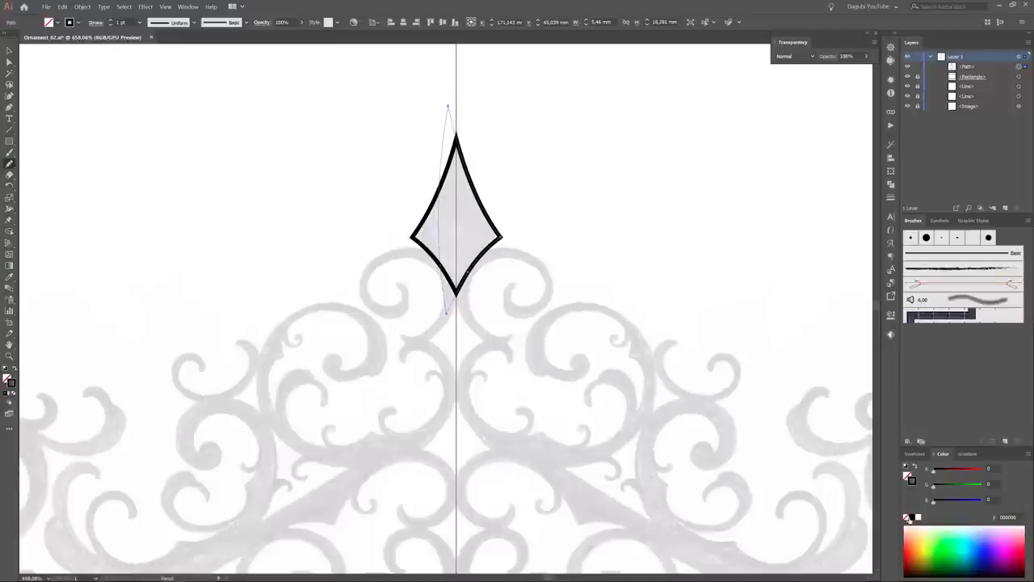
{"action": "left_click", "coordinate": [907, 517]}
{"action": "scroll", "coordinate": [480, 250], "scroll_direction": "up", "scroll_amount": 5}
{"action": "key", "text": "a"}
{"action": "left_click_drag", "start_coordinate": [556, 323], "coordinate": [564, 328]}
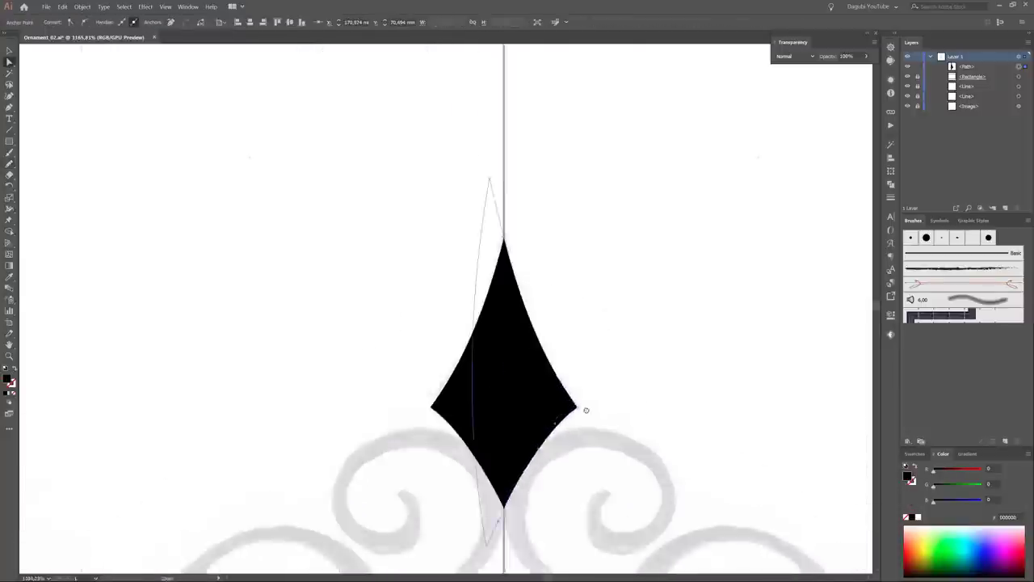
{"action": "scroll", "coordinate": [447, 223], "scroll_direction": "down", "scroll_amount": 3}
- Trace the scroll curl right of the diamond with the Pencil tool
{"action": "key", "text": "n"}
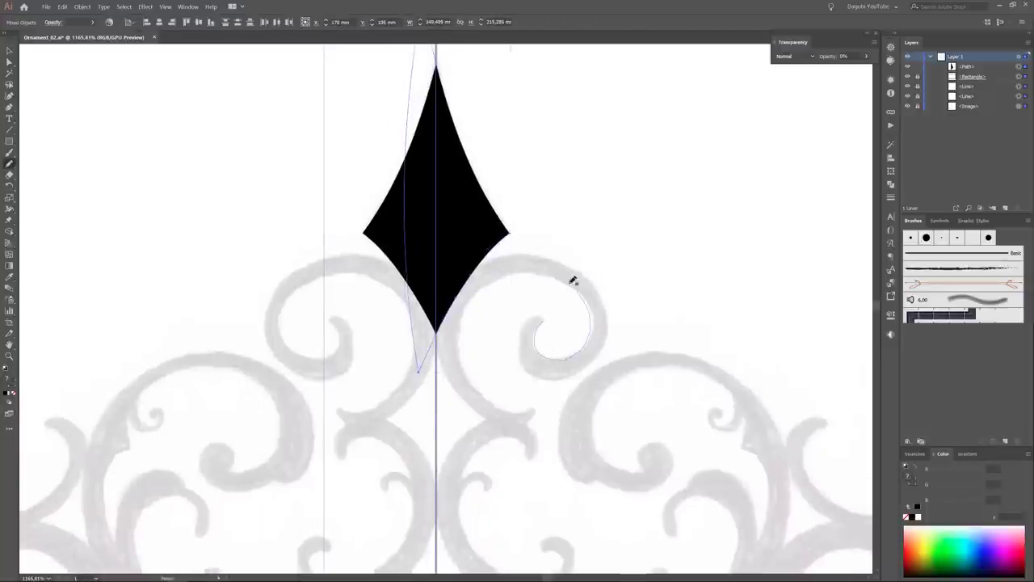
{"action": "left_click_drag", "start_coordinate": [572, 280], "coordinate": [467, 306]}
{"action": "left_click_drag", "start_coordinate": [496, 404], "coordinate": [532, 408]}
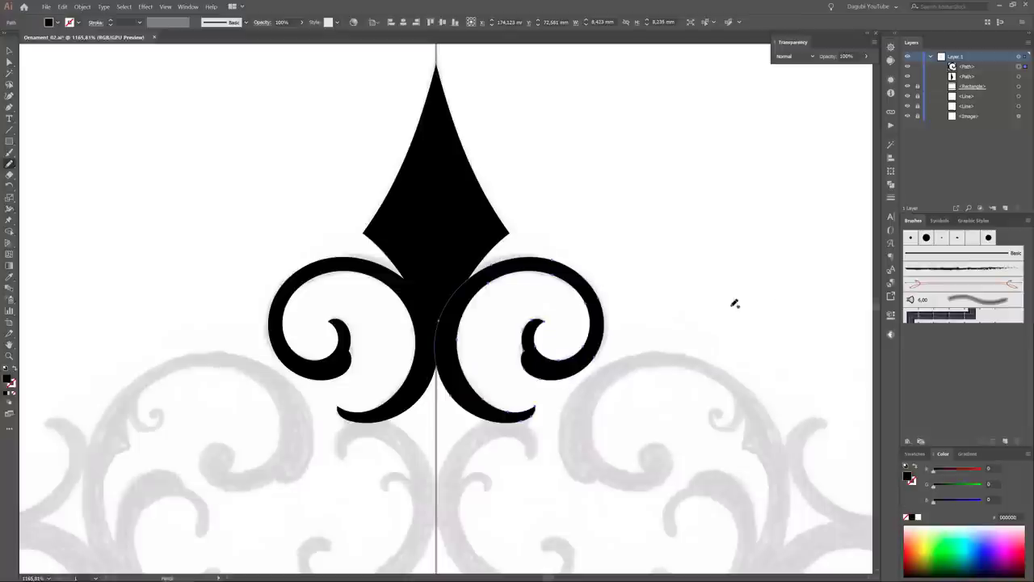
{"action": "scroll", "coordinate": [558, 452], "scroll_direction": "up", "scroll_amount": 3}
- Trace the large outer swirl and its inner curls with the Pencil tool
{"action": "scroll", "coordinate": [555, 481], "scroll_direction": "down", "scroll_amount": 3}
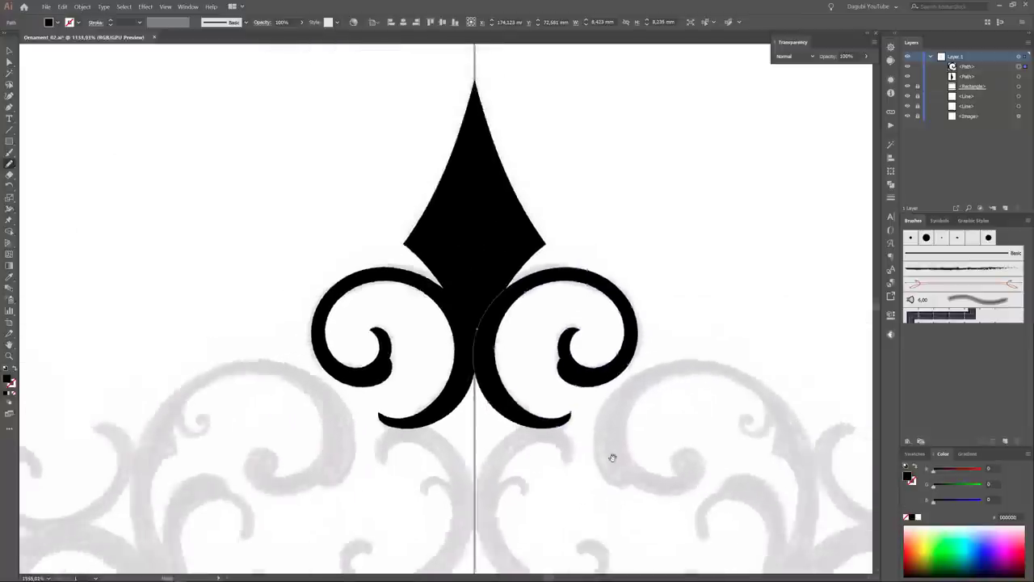
{"action": "scroll", "coordinate": [600, 156], "scroll_direction": "up", "scroll_amount": 2}
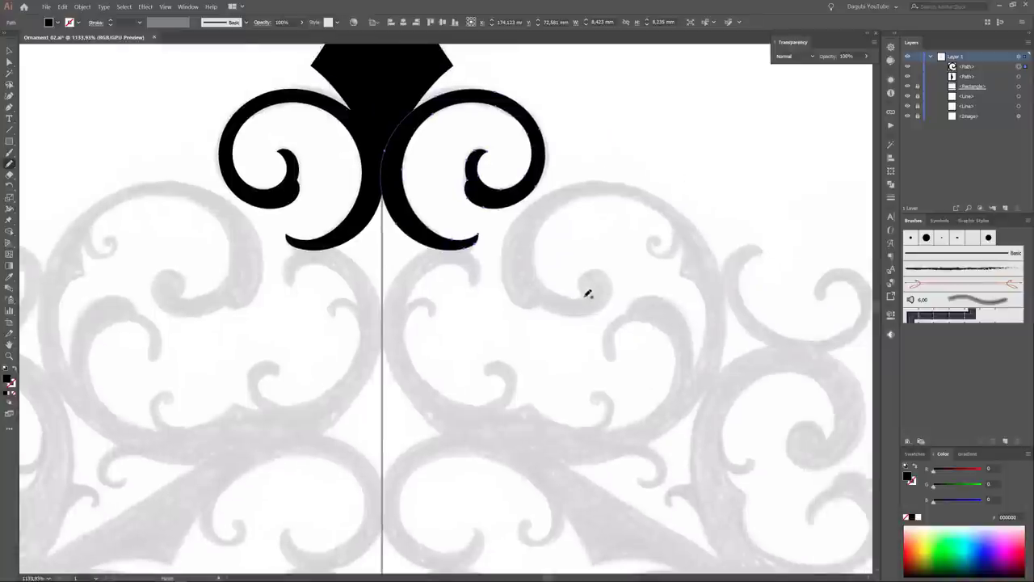
{"action": "mouse_move", "coordinate": [579, 315]}
{"action": "left_mouse_down"}
{"action": "mouse_move", "coordinate": [509, 293]}
{"action": "mouse_move", "coordinate": [542, 304]}
{"action": "left_mouse_up"}
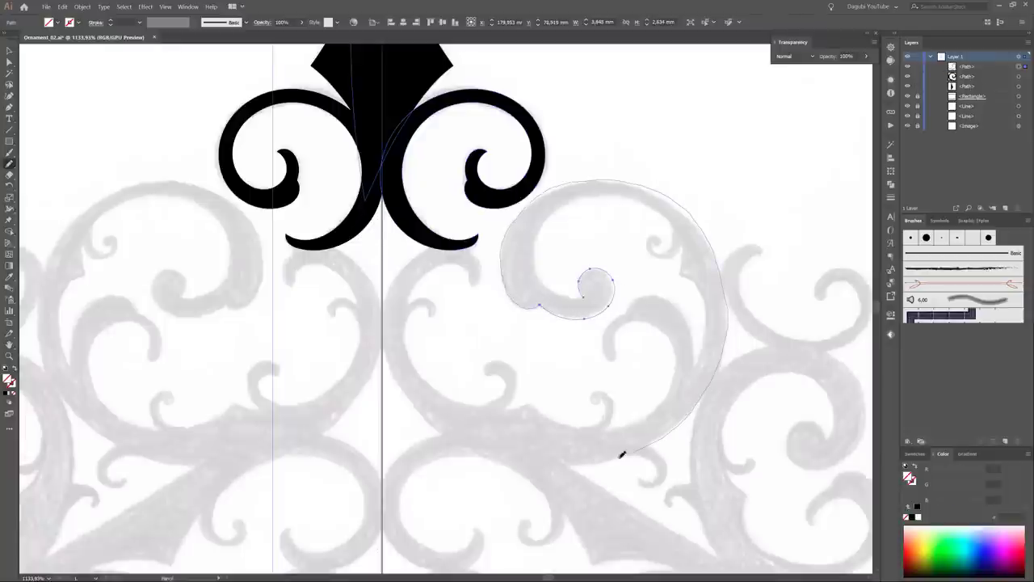
{"action": "left_click_drag", "start_coordinate": [383, 307], "coordinate": [467, 287]}
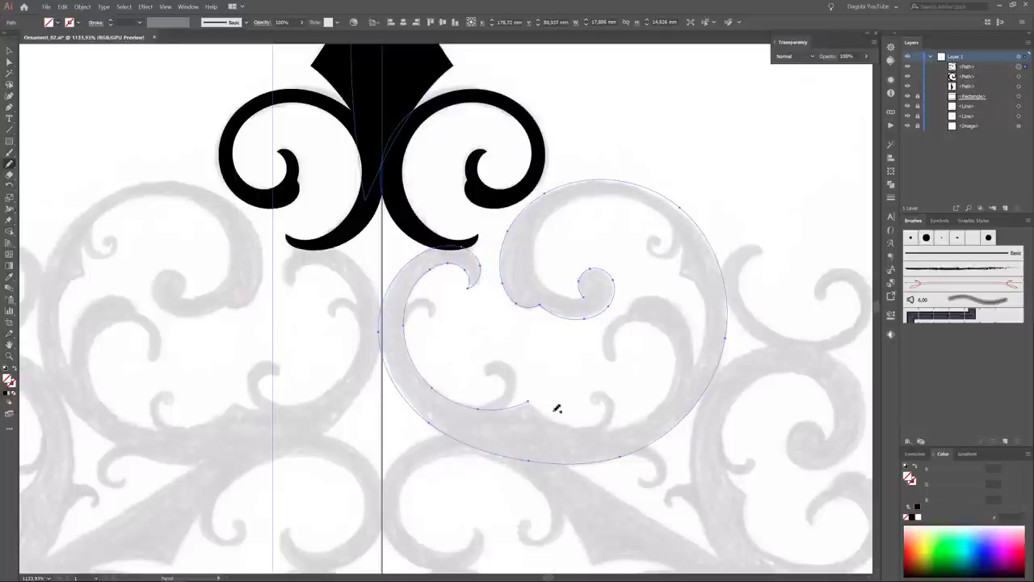
{"action": "left_click_drag", "start_coordinate": [618, 350], "coordinate": [621, 358]}
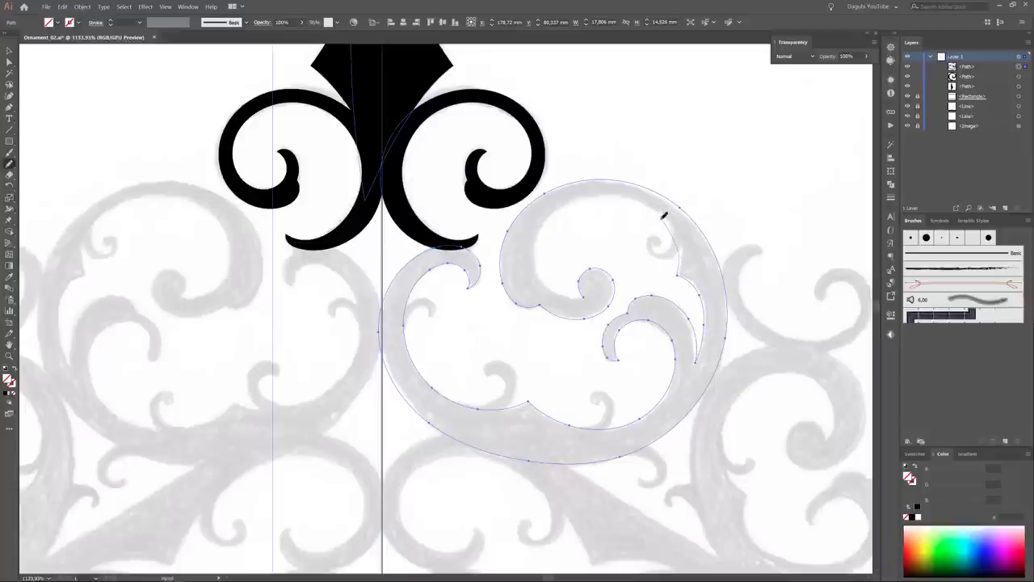
{"action": "left_click_drag", "start_coordinate": [664, 216], "coordinate": [679, 269]}
- Zoom in on the swirl, refine its outer arc, and deselect it
{"action": "left_click_drag", "start_coordinate": [609, 347], "coordinate": [641, 354]}
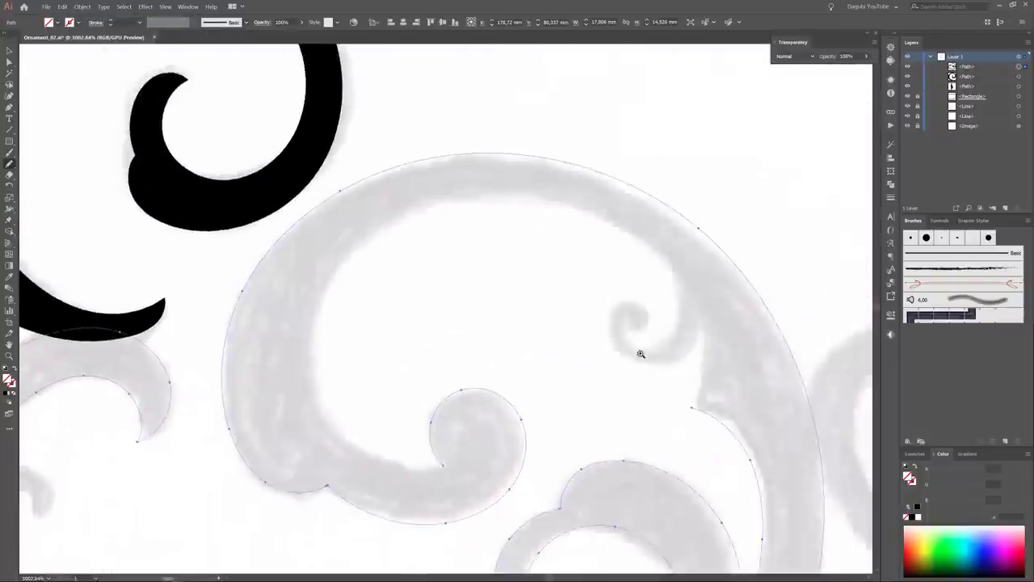
{"action": "scroll", "coordinate": [641, 354], "scroll_direction": "down", "scroll_amount": 3, "text": "alt"}
{"action": "left_click_drag", "start_coordinate": [637, 286], "coordinate": [483, 336]}
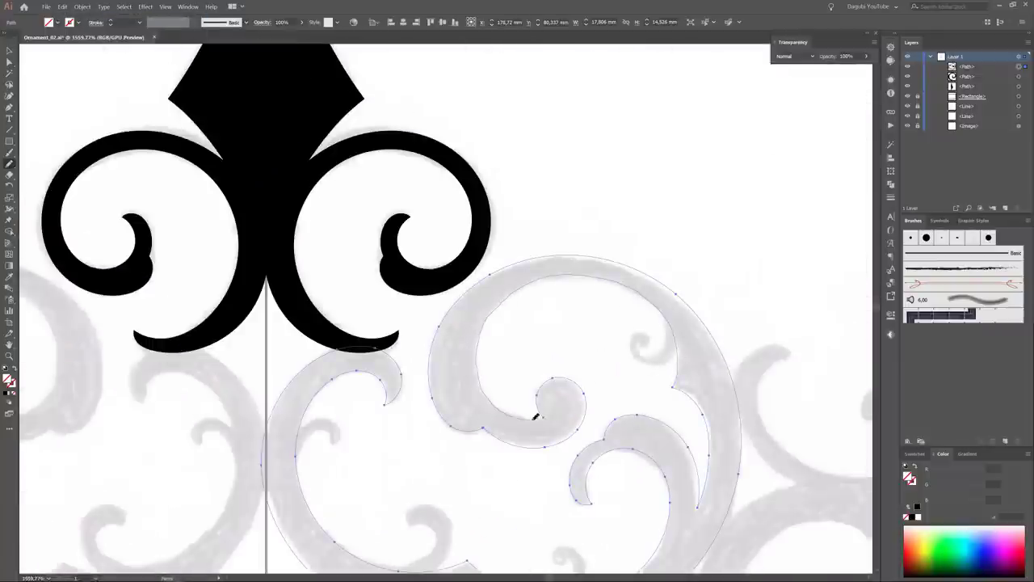
{"action": "scroll", "coordinate": [656, 393], "scroll_direction": "down", "scroll_amount": 2}
{"action": "scroll", "coordinate": [655, 393], "scroll_direction": "down", "scroll_amount": 2}
{"action": "scroll", "coordinate": [767, 392], "scroll_direction": "up", "scroll_amount": 1}
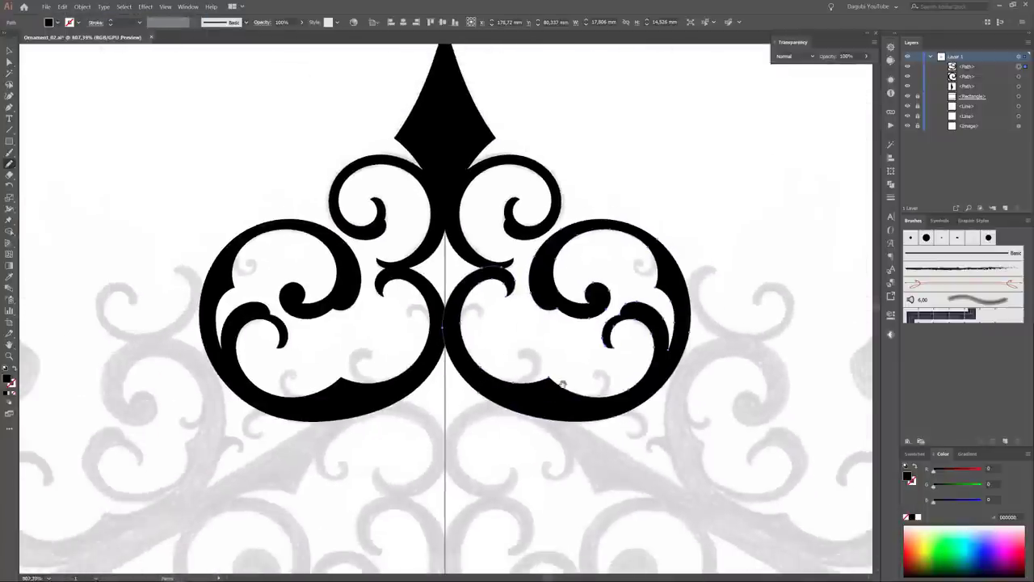
{"action": "scroll", "coordinate": [562, 384], "scroll_direction": "up", "scroll_amount": 7, "text": "alt"}
{"action": "key", "text": "ctrl+shift+a"}
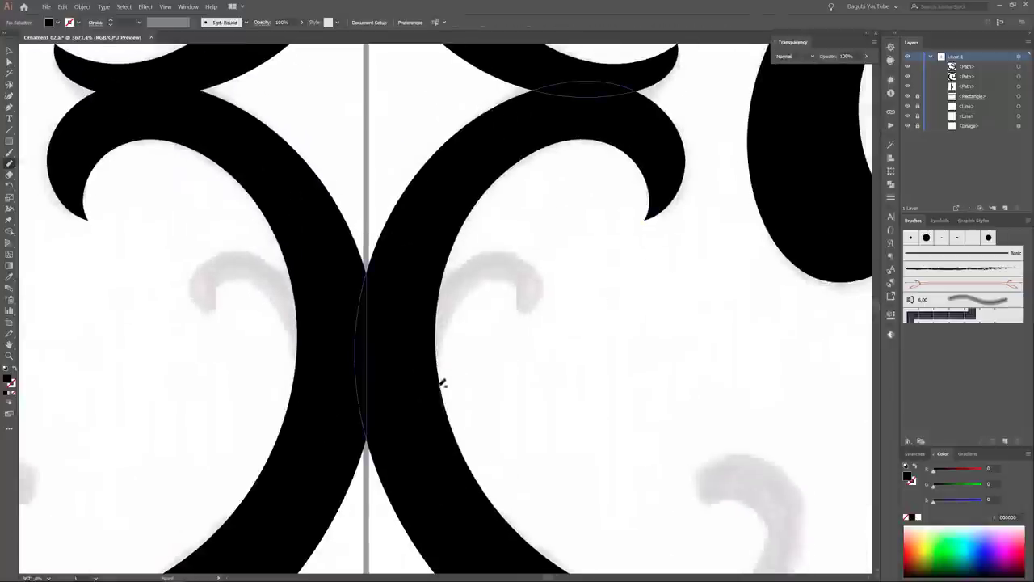
- Trace three small curls between the arms and inside the swirl base, filling each black
{"action": "mouse_move", "coordinate": [497, 276]}
{"action": "left_mouse_down"}
{"action": "mouse_move", "coordinate": [531, 307]}
{"action": "mouse_move", "coordinate": [512, 306]}
{"action": "left_mouse_up"}
{"action": "key", "text": "shift+x"}
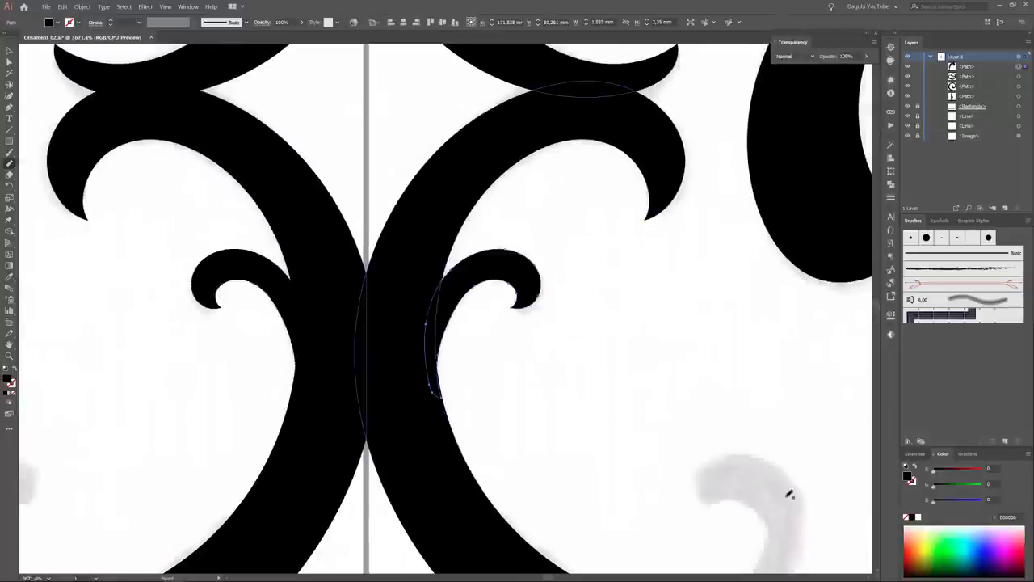
{"action": "scroll", "coordinate": [787, 489], "scroll_direction": "down", "scroll_amount": 3}
{"action": "key", "text": "ctrl+shift+a"}
{"action": "left_click_drag", "start_coordinate": [465, 339], "coordinate": [530, 332]}
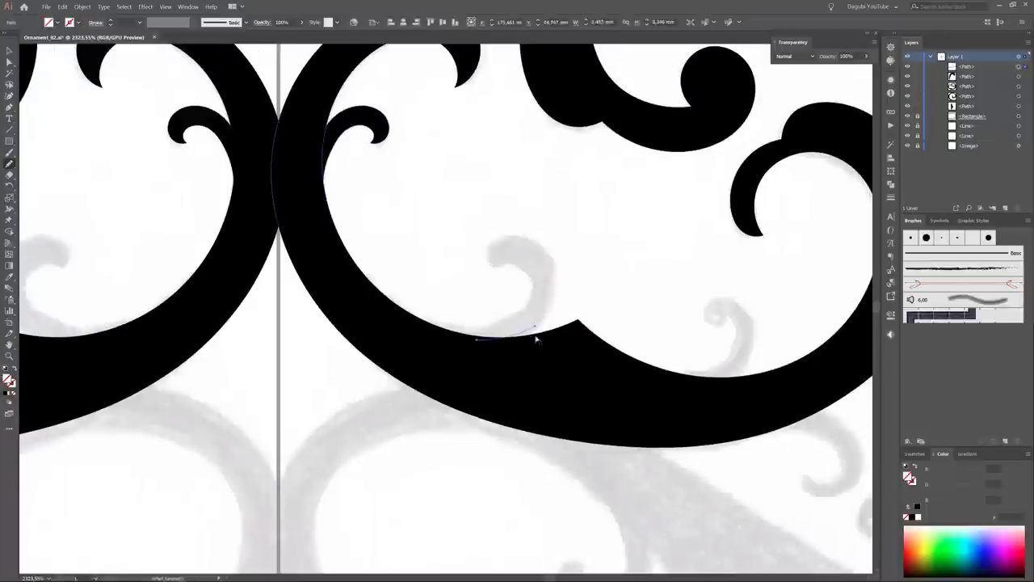
{"action": "left_click_drag", "start_coordinate": [532, 236], "coordinate": [486, 260]}
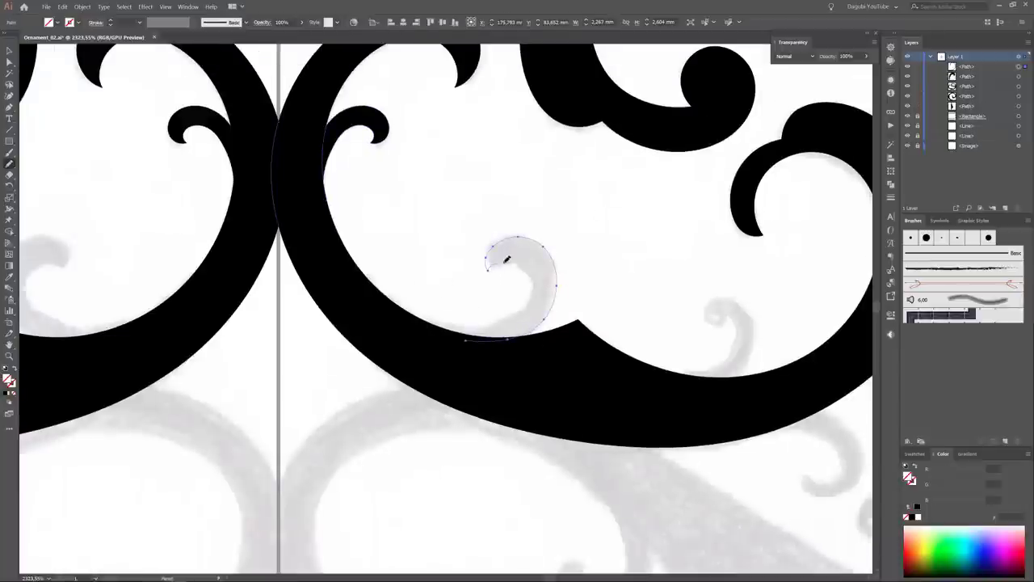
{"action": "key", "text": "shift+x"}
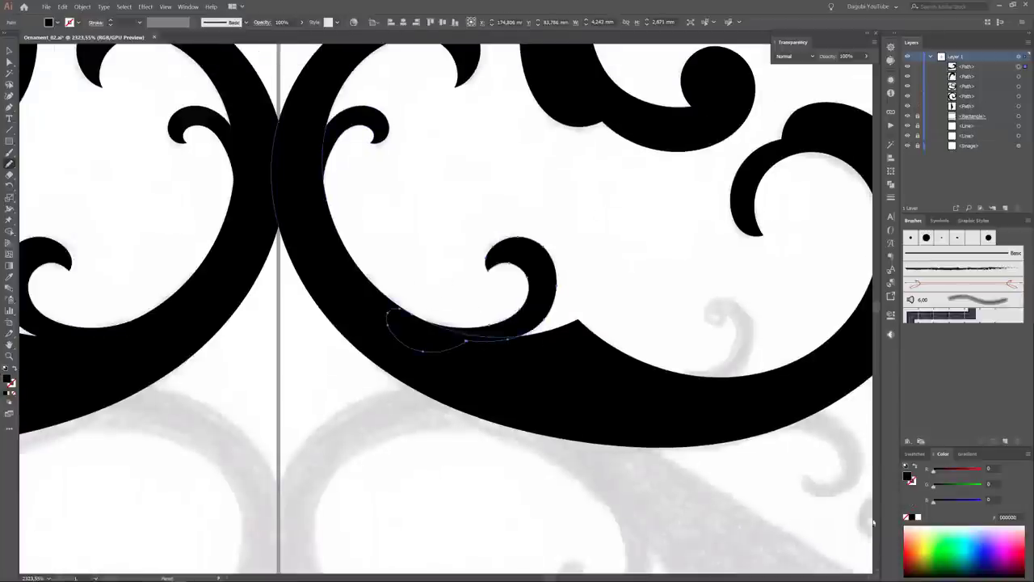
{"action": "scroll", "coordinate": [750, 364], "scroll_direction": "down", "scroll_amount": 5}
{"action": "scroll", "coordinate": [750, 364], "scroll_direction": "up", "scroll_amount": 6}
{"action": "mouse_move", "coordinate": [477, 293]}
{"action": "left_mouse_down"}
{"action": "mouse_move", "coordinate": [561, 286]}
{"action": "mouse_move", "coordinate": [439, 397]}
{"action": "mouse_move", "coordinate": [404, 392]}
{"action": "left_mouse_up"}
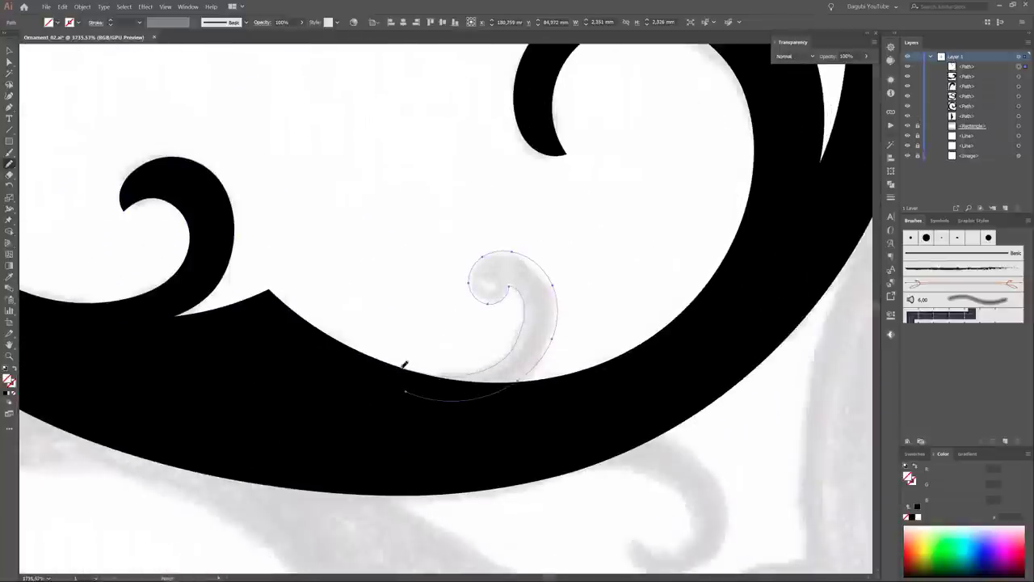
{"action": "key", "text": "shift+x"}
- Trace the small spiral inside the big swirl, fill it black, and reshape its bottom anchors
{"action": "scroll", "coordinate": [665, 380], "scroll_direction": "down", "scroll_amount": 5}
{"action": "scroll", "coordinate": [714, 274], "scroll_direction": "up", "scroll_amount": 4}
{"action": "scroll", "coordinate": [561, 295], "scroll_direction": "up", "scroll_amount": 2}
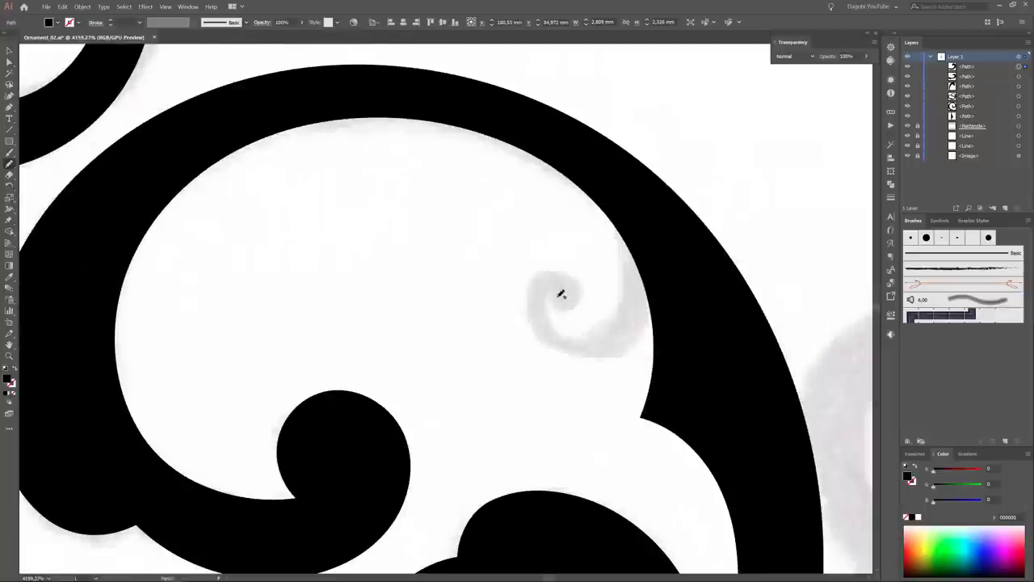
{"action": "mouse_move", "coordinate": [583, 278]}
{"action": "left_mouse_down"}
{"action": "mouse_move", "coordinate": [542, 341]}
{"action": "mouse_move", "coordinate": [647, 328]}
{"action": "mouse_move", "coordinate": [635, 222]}
{"action": "left_mouse_up"}
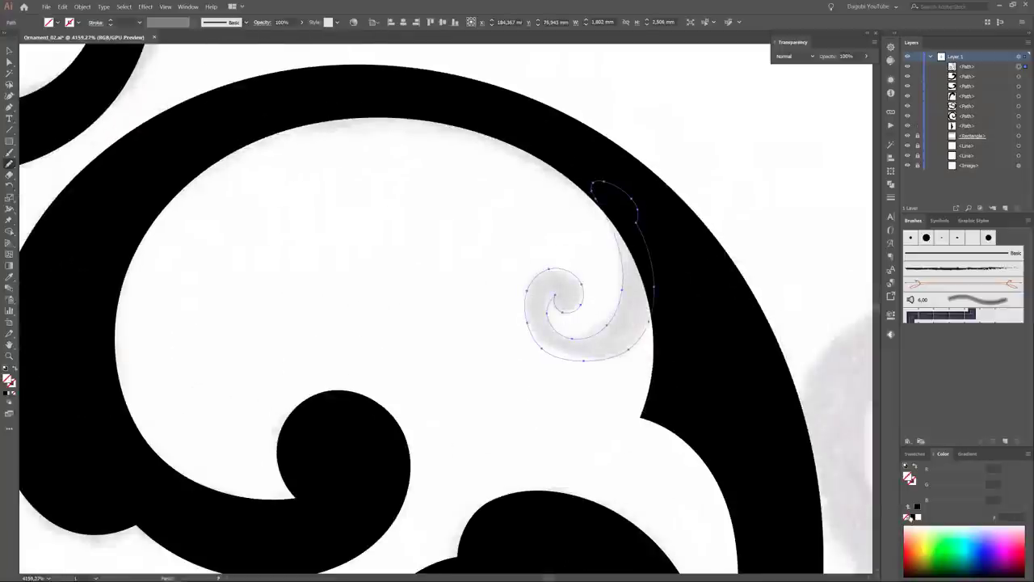
{"action": "key", "text": "shift+x"}
{"action": "left_click_drag", "start_coordinate": [568, 364], "coordinate": [644, 333]}
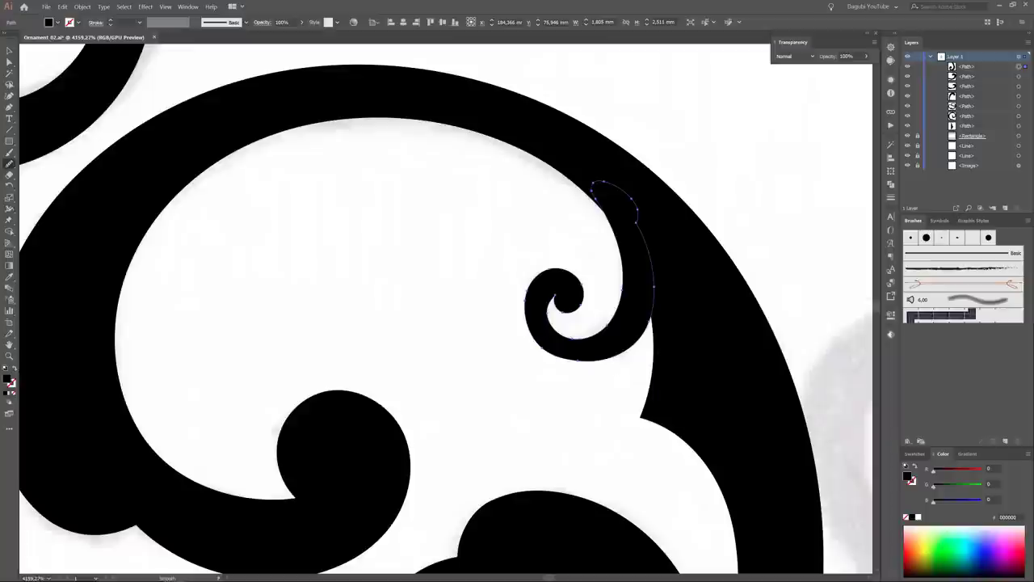
{"action": "key", "text": "a"}
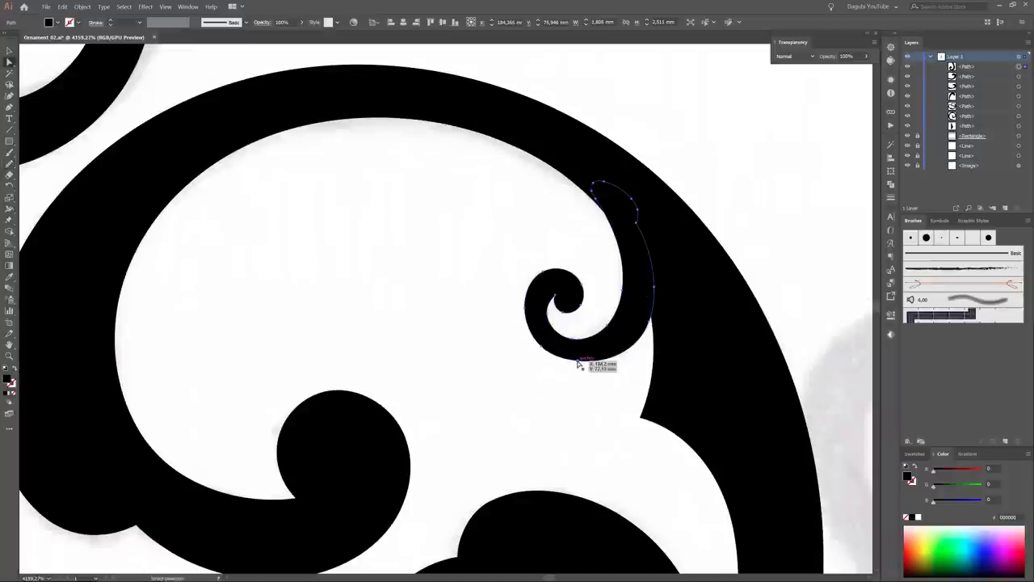
{"action": "mouse_move", "coordinate": [577, 358]}
{"action": "left_mouse_down"}
{"action": "mouse_move", "coordinate": [543, 349]}
{"action": "mouse_move", "coordinate": [547, 364]}
{"action": "left_mouse_up"}
- Trace the next grey curl with the Pencil tool and fill it solid black
{"action": "key", "text": "n"}
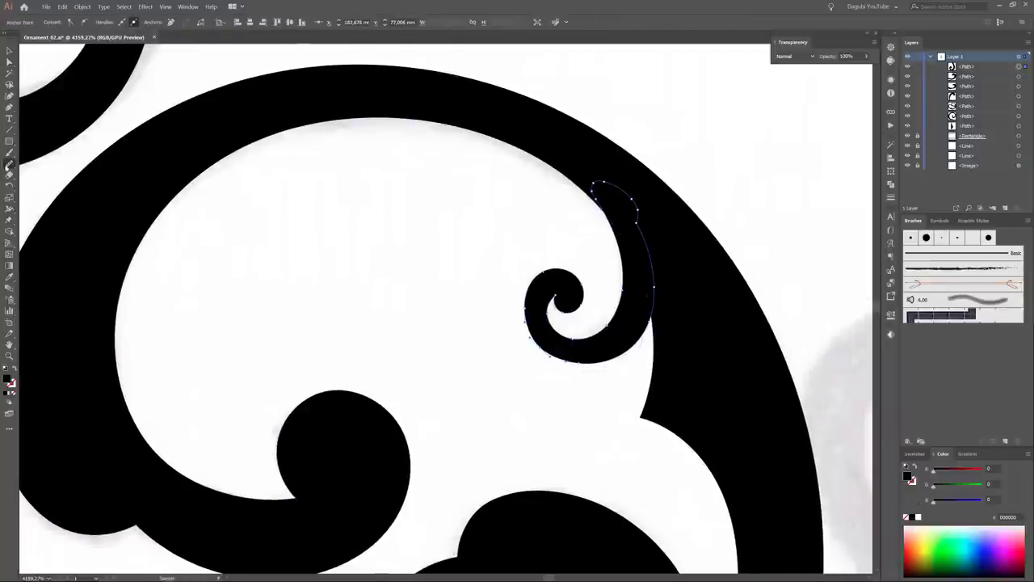
{"action": "scroll", "coordinate": [604, 385], "scroll_direction": "down", "scroll_amount": 5}
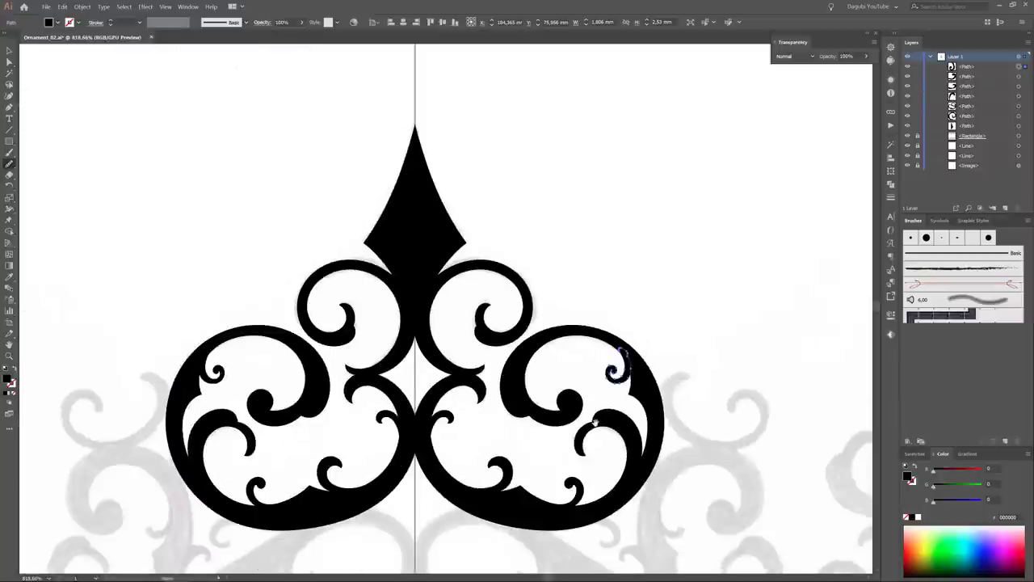
{"action": "scroll", "coordinate": [621, 262], "scroll_direction": "down", "scroll_amount": 3}
{"action": "scroll", "coordinate": [621, 262], "scroll_direction": "up", "scroll_amount": 5}
{"action": "left_click_drag", "start_coordinate": [9, 165], "coordinate": [49, 175]}
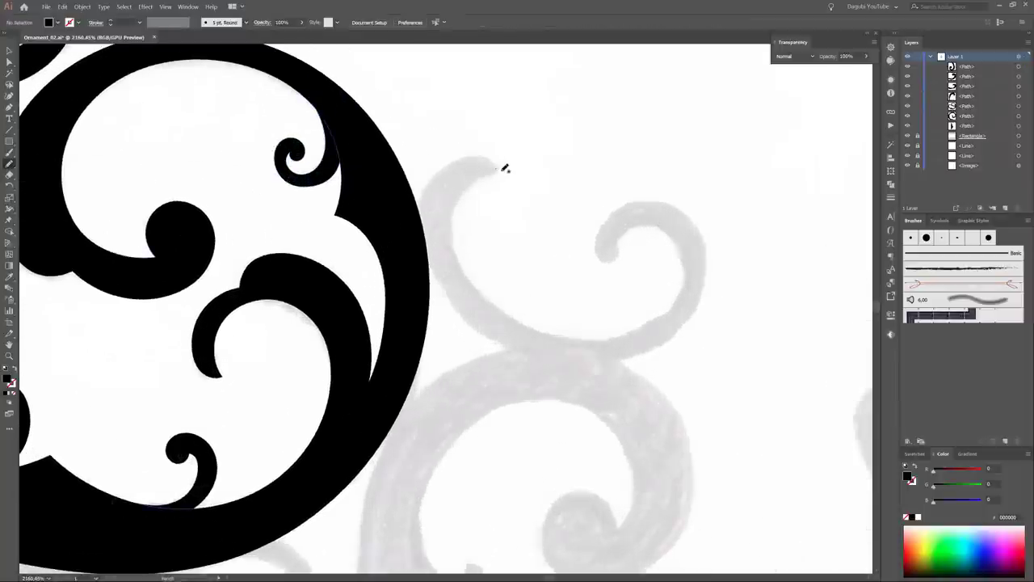
{"action": "mouse_move", "coordinate": [499, 171]}
{"action": "left_mouse_down"}
{"action": "mouse_move", "coordinate": [458, 213]}
{"action": "mouse_move", "coordinate": [531, 323]}
{"action": "mouse_move", "coordinate": [689, 259]}
{"action": "left_mouse_up"}
{"action": "left_click_drag", "start_coordinate": [622, 257], "coordinate": [619, 260]}
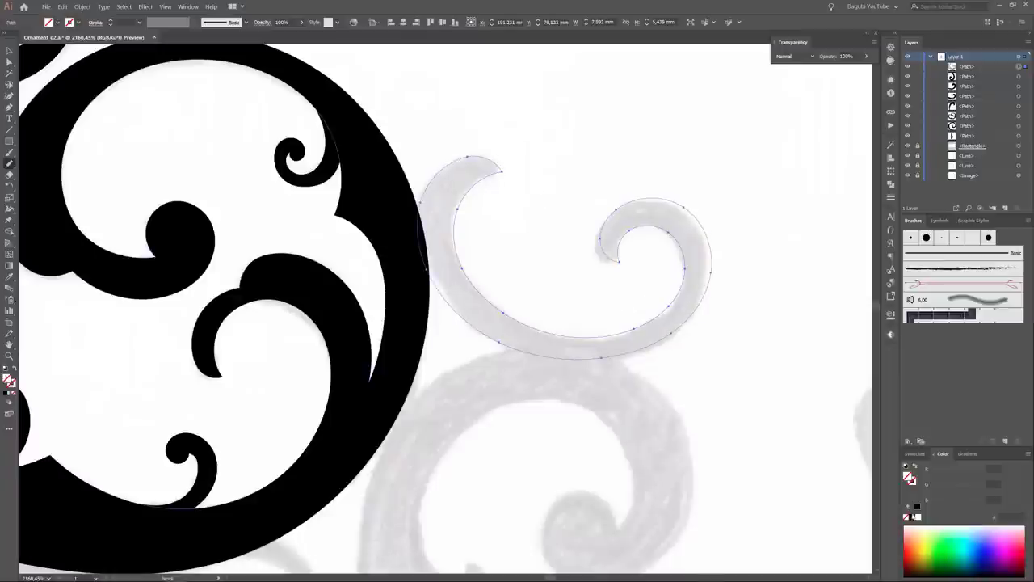
{"action": "key", "text": "shift+x"}
{"action": "scroll", "coordinate": [499, 160], "scroll_direction": "down", "scroll_amount": 10}
{"action": "scroll", "coordinate": [432, 303], "scroll_direction": "up", "scroll_amount": 10}
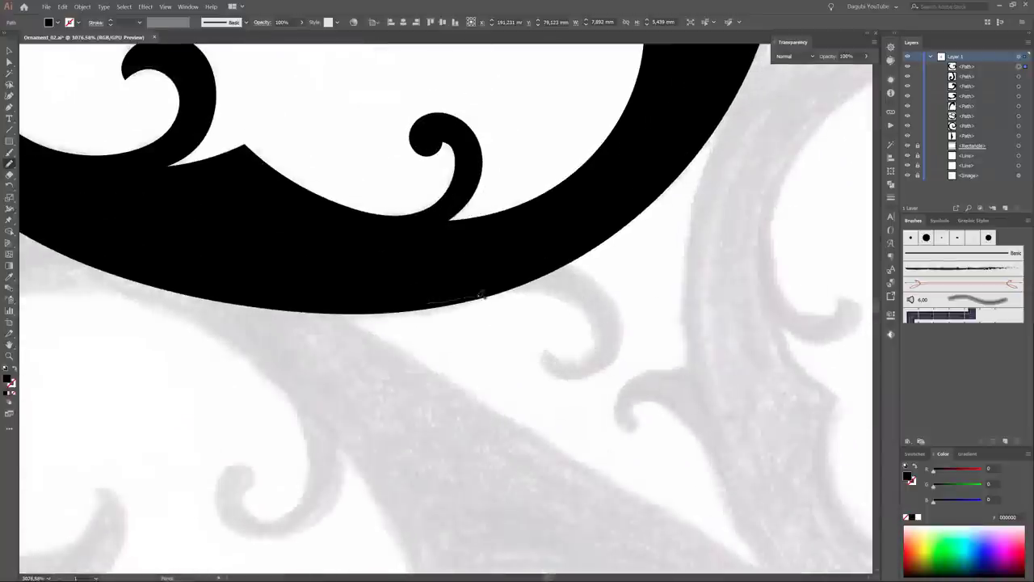
- Trace the small black hook below the swirl and adjust its anchors
{"action": "left_click_drag", "start_coordinate": [548, 348], "coordinate": [544, 361]}
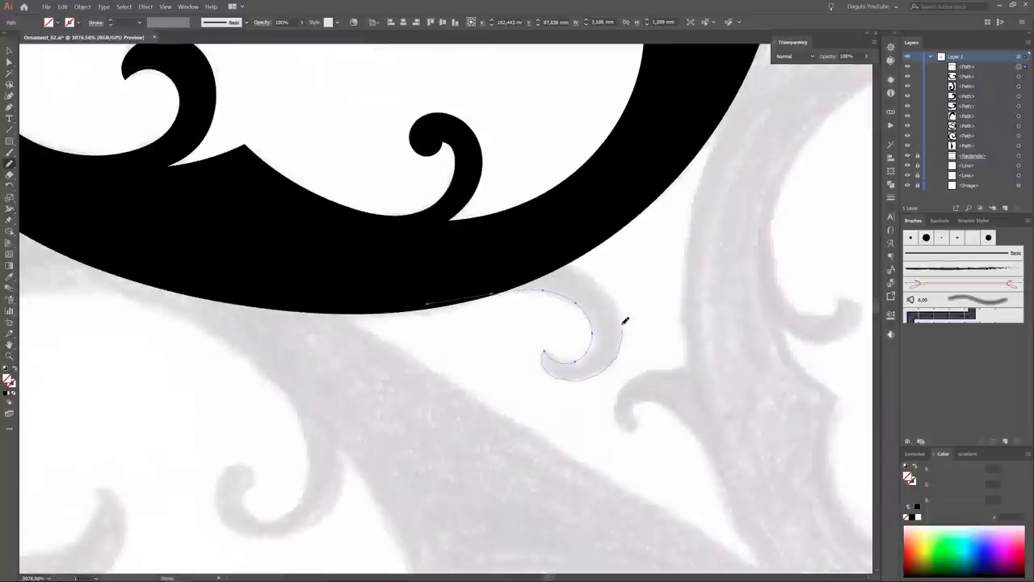
{"action": "key", "text": "a"}
{"action": "scroll", "coordinate": [517, 300], "scroll_direction": "up", "scroll_amount": 5}
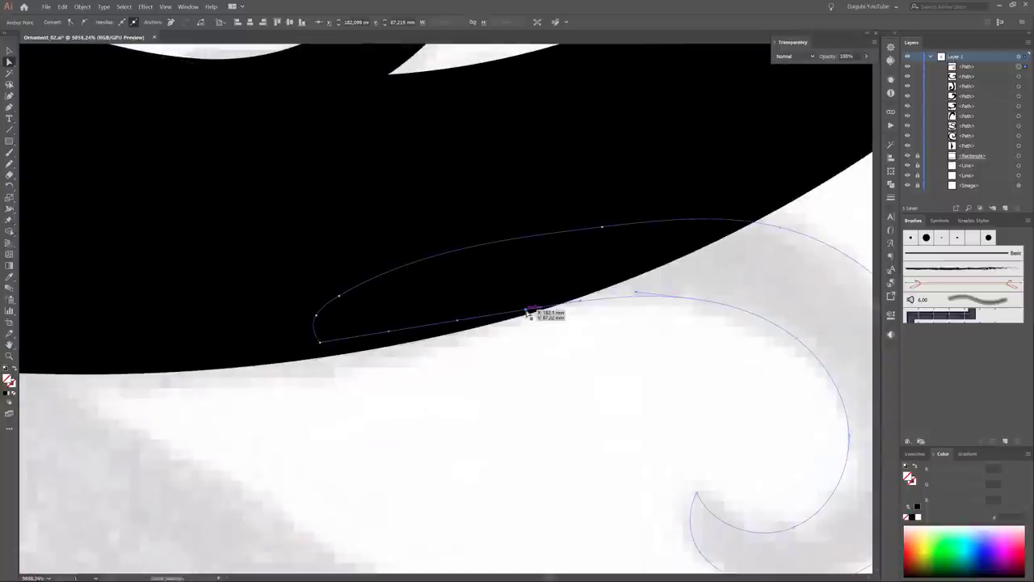
{"action": "scroll", "coordinate": [630, 339], "scroll_direction": "down", "scroll_amount": 3}
{"action": "scroll", "coordinate": [692, 381], "scroll_direction": "down", "scroll_amount": 4}
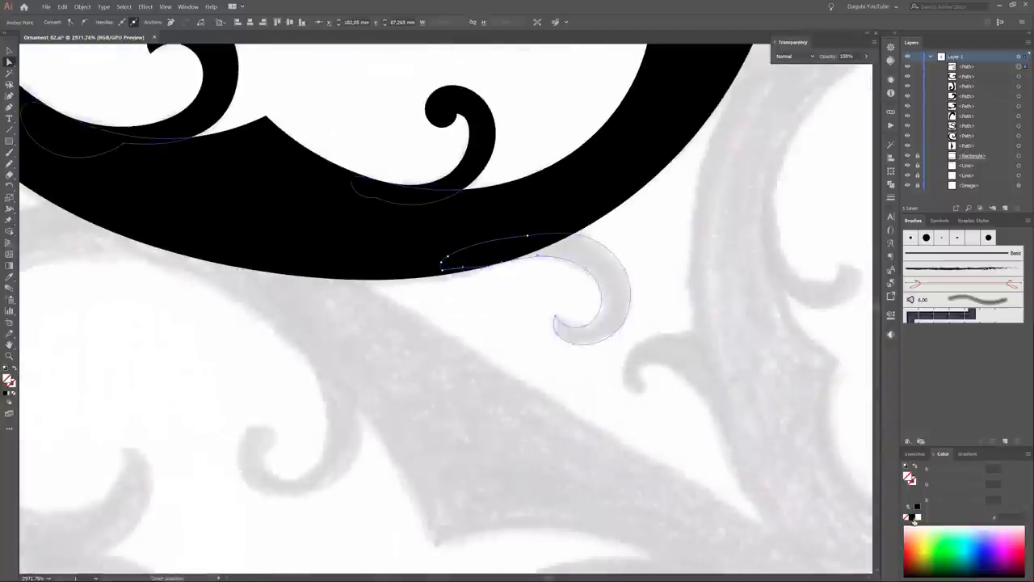
{"action": "scroll", "coordinate": [757, 360], "scroll_direction": "down", "scroll_amount": 4}
{"action": "scroll", "coordinate": [757, 360], "scroll_direction": "up", "scroll_amount": 2}
{"action": "scroll", "coordinate": [577, 331], "scroll_direction": "up", "scroll_amount": 2}
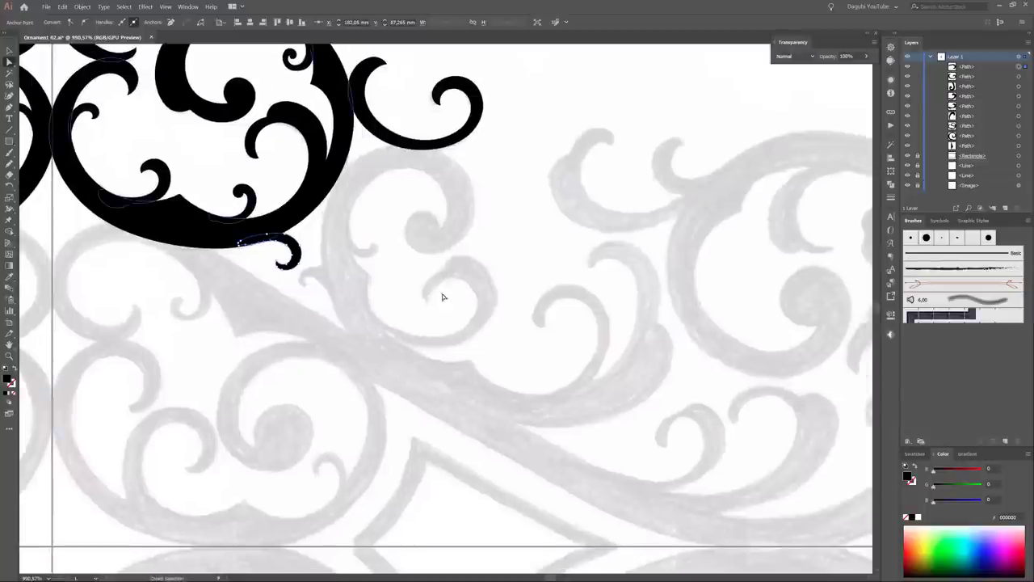
- Outline the large grey curl freehand, undoing the first attempt and redrawing it
{"action": "key", "text": "n"}
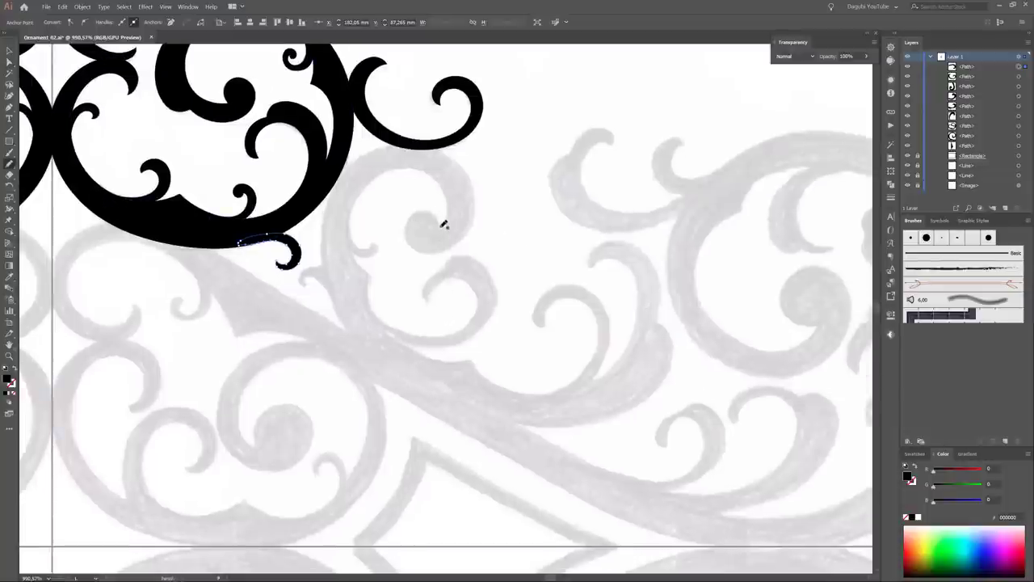
{"action": "mouse_move", "coordinate": [410, 220]}
{"action": "left_mouse_down"}
{"action": "mouse_move", "coordinate": [473, 223]}
{"action": "mouse_move", "coordinate": [441, 150]}
{"action": "left_mouse_up"}
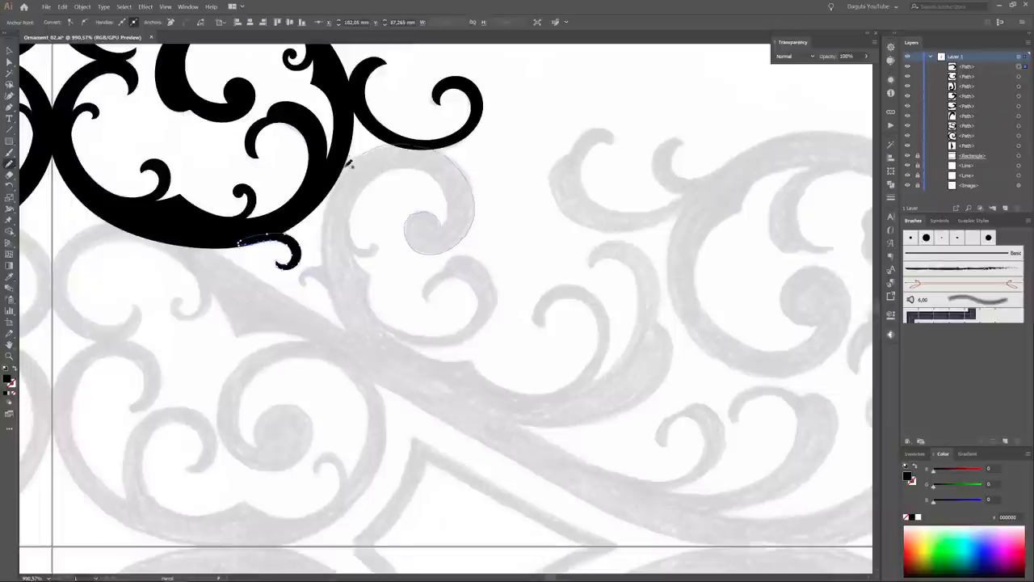
{"action": "mouse_move", "coordinate": [545, 424]}
{"action": "left_mouse_down"}
{"action": "mouse_move", "coordinate": [670, 358]}
{"action": "mouse_move", "coordinate": [656, 319]}
{"action": "left_mouse_up"}
{"action": "key", "text": "ctrl+z"}
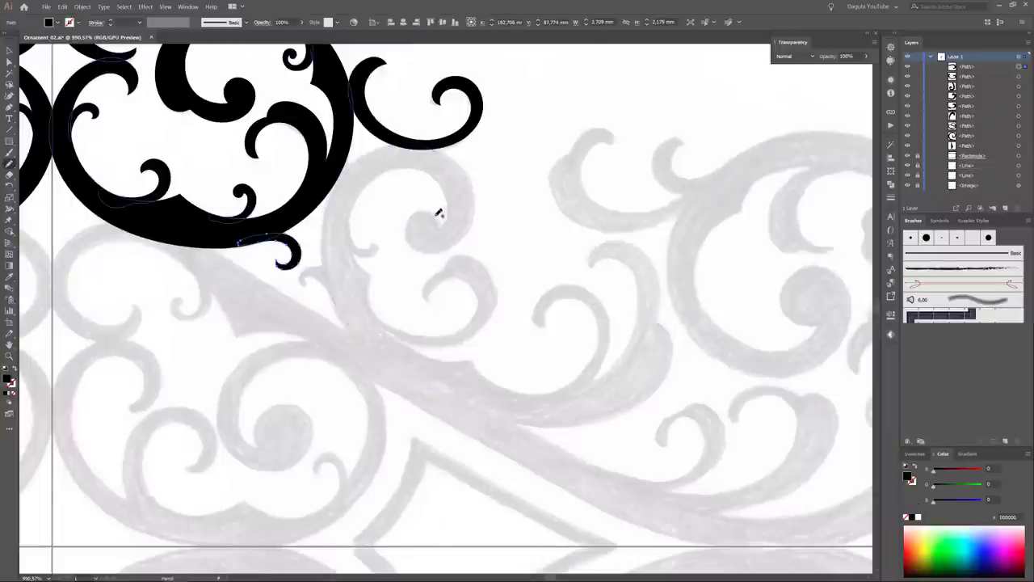
{"action": "mouse_move", "coordinate": [437, 213]}
{"action": "left_mouse_down"}
{"action": "mouse_move", "coordinate": [446, 250]}
{"action": "mouse_move", "coordinate": [453, 155]}
{"action": "left_mouse_up"}
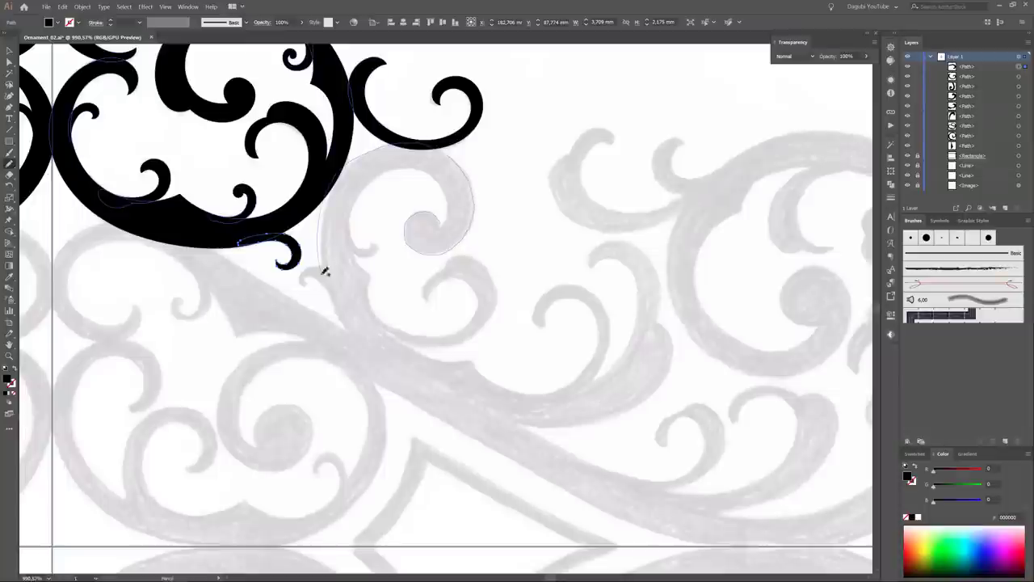
{"action": "mouse_move", "coordinate": [545, 424]}
{"action": "left_mouse_down"}
{"action": "mouse_move", "coordinate": [674, 353]}
{"action": "mouse_move", "coordinate": [656, 319]}
{"action": "left_mouse_up"}
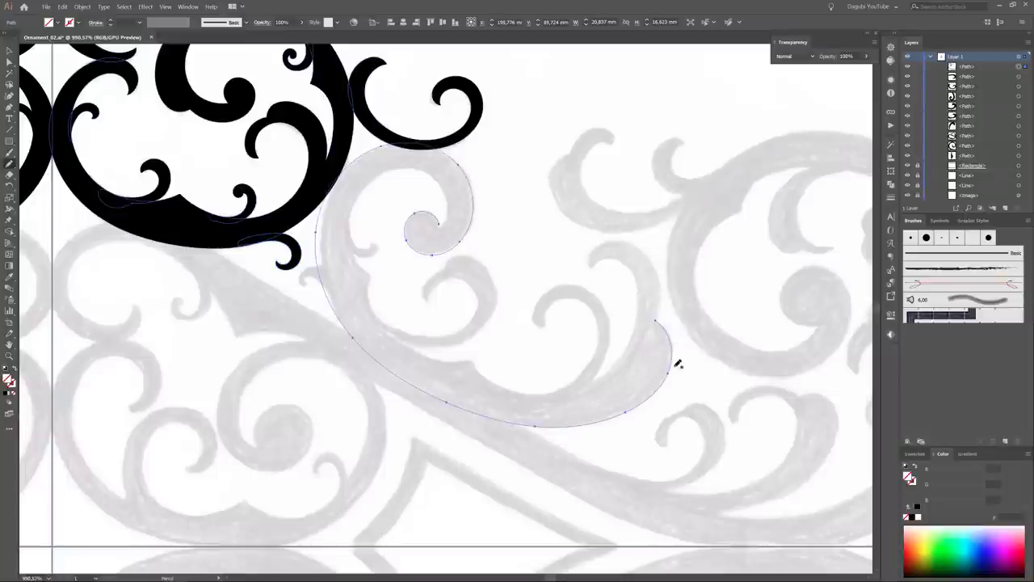
{"action": "left_click_drag", "start_coordinate": [596, 249], "coordinate": [590, 264]}
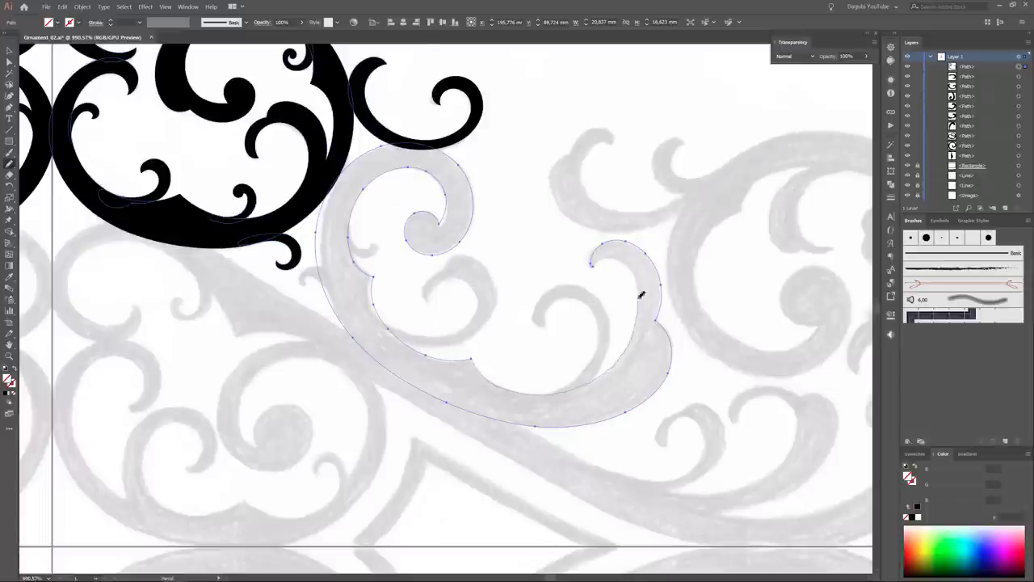
- Select the curl's tip anchor and pencil a small curl beside the black stem
{"action": "scroll", "coordinate": [597, 291], "scroll_direction": "up", "scroll_amount": 5}
{"action": "key", "text": "a"}
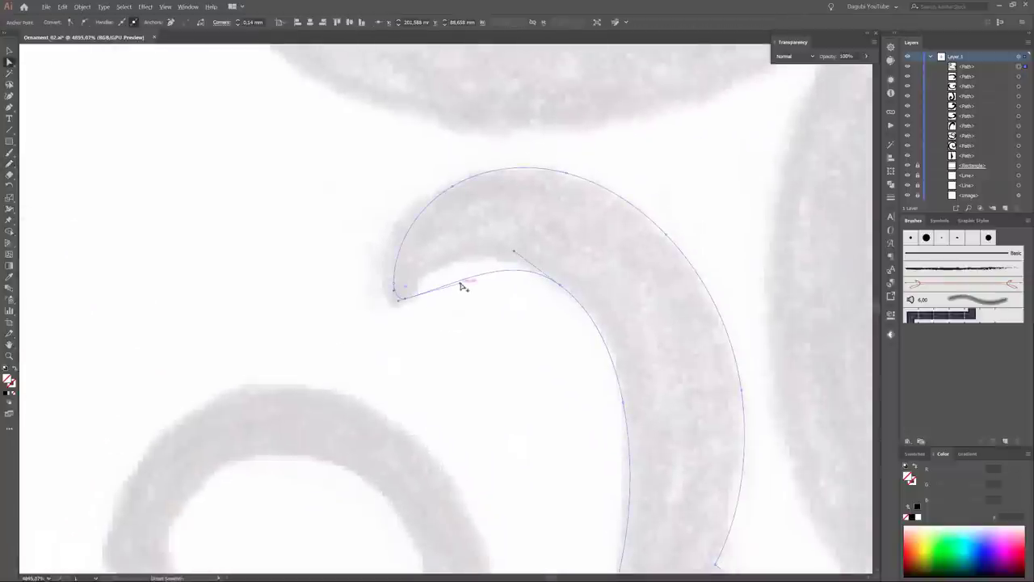
{"action": "left_click", "coordinate": [404, 299]}
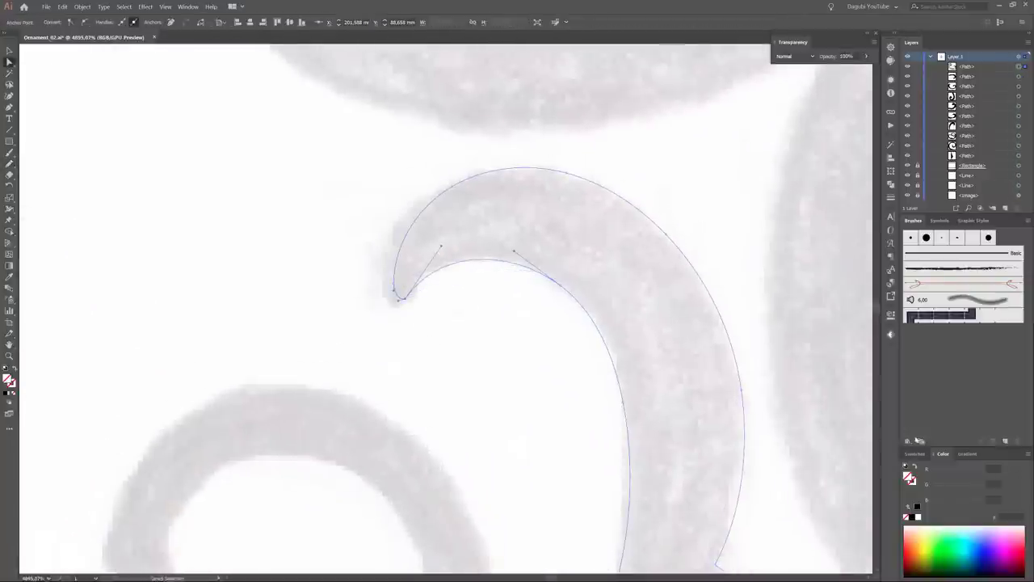
{"action": "scroll", "coordinate": [440, 251], "scroll_direction": "down", "scroll_amount": 3}
{"action": "scroll", "coordinate": [677, 416], "scroll_direction": "down", "scroll_amount": 3}
{"action": "scroll", "coordinate": [402, 230], "scroll_direction": "up", "scroll_amount": 3}
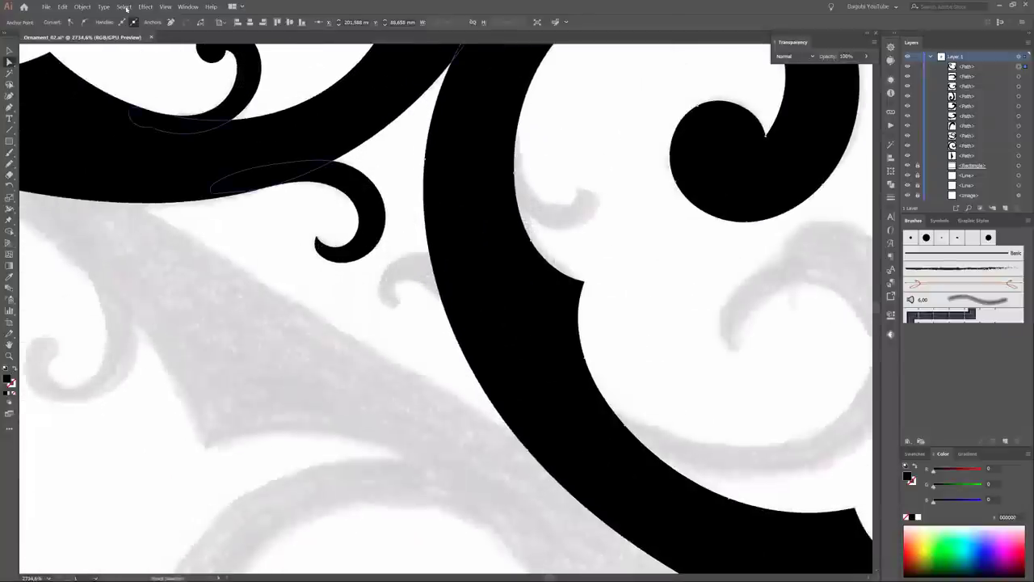
{"action": "key", "text": "n"}
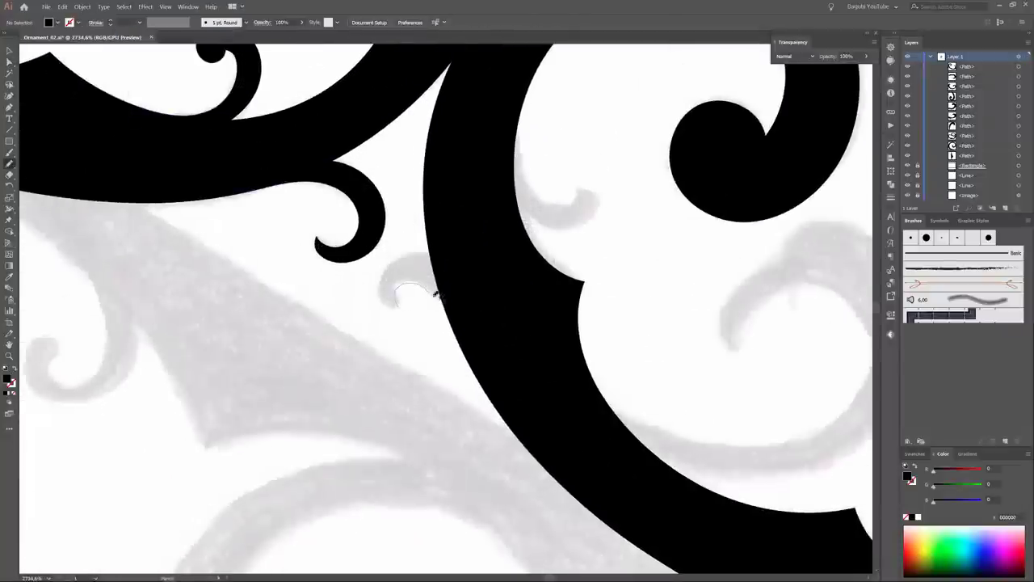
{"action": "left_click_drag", "start_coordinate": [436, 294], "coordinate": [470, 346]}
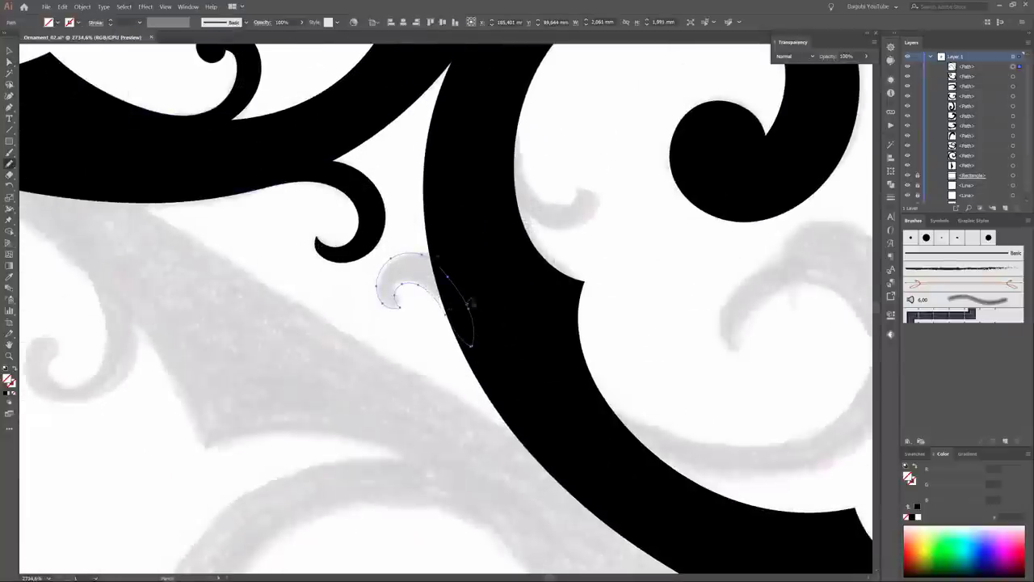
- Move an anchor of the small curl to smooth it, then deselect
{"action": "scroll", "coordinate": [465, 336], "scroll_direction": "up", "scroll_amount": 2}
{"action": "scroll", "coordinate": [465, 335], "scroll_direction": "up", "scroll_amount": 2}
{"action": "key", "text": "a"}
{"action": "left_click_drag", "start_coordinate": [497, 329], "coordinate": [493, 312]}
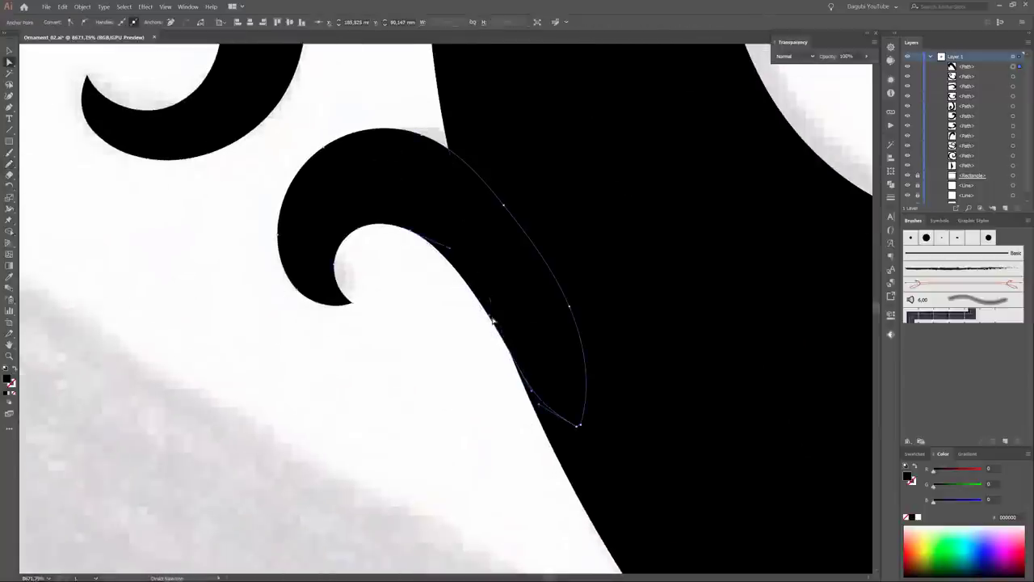
{"action": "scroll", "coordinate": [436, 267], "scroll_direction": "down", "scroll_amount": 5}
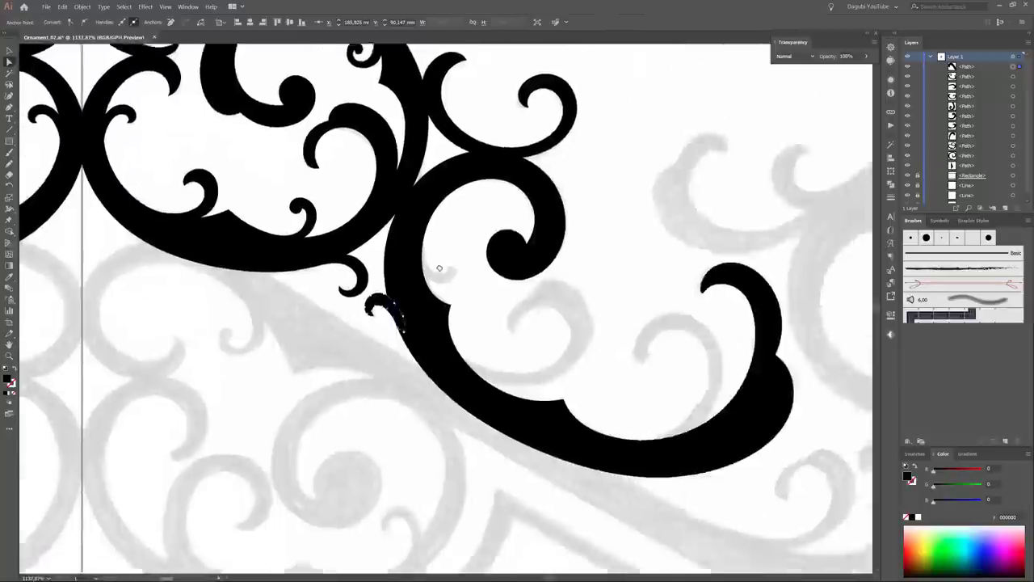
{"action": "scroll", "coordinate": [428, 283], "scroll_direction": "up", "scroll_amount": 3}
{"action": "key", "text": "ctrl+shift+a"}
- Pencil another small curl inside the large curl and select its top anchor
{"action": "key", "text": "n"}
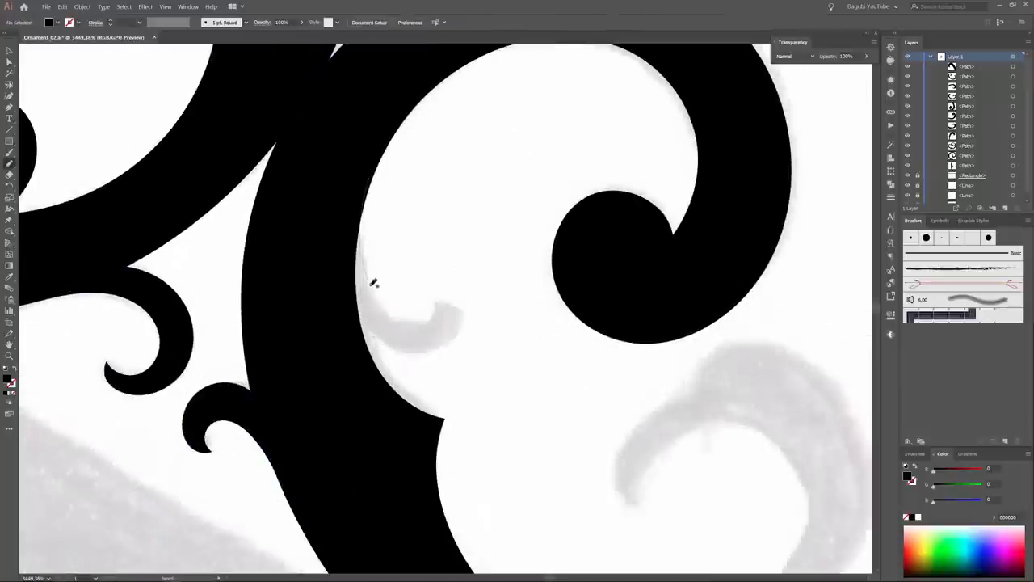
{"action": "left_click_drag", "start_coordinate": [434, 301], "coordinate": [433, 299]}
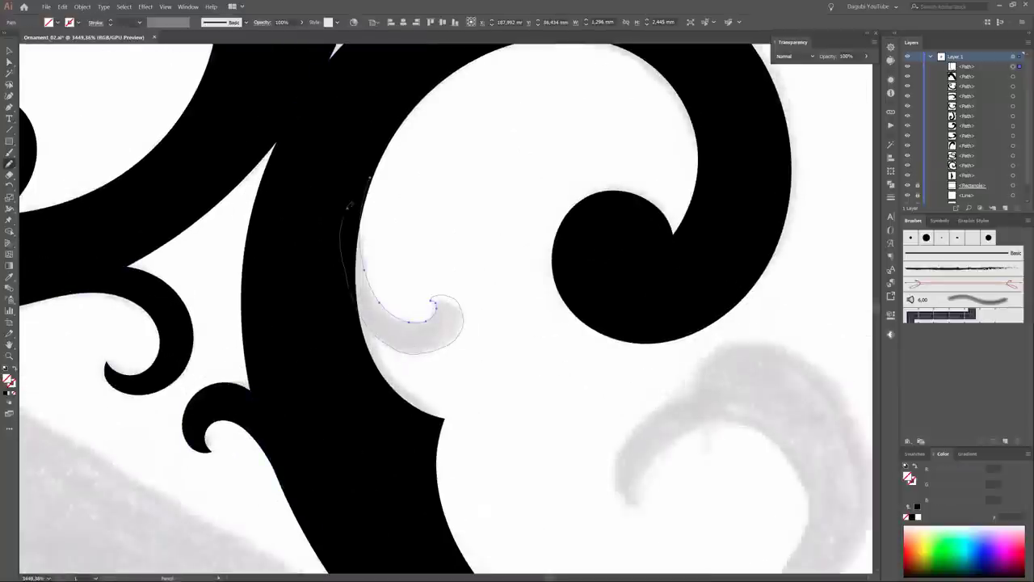
{"action": "scroll", "coordinate": [433, 304], "scroll_direction": "down", "scroll_amount": 3}
{"action": "scroll", "coordinate": [605, 450], "scroll_direction": "up", "scroll_amount": 6}
{"action": "key", "text": "a"}
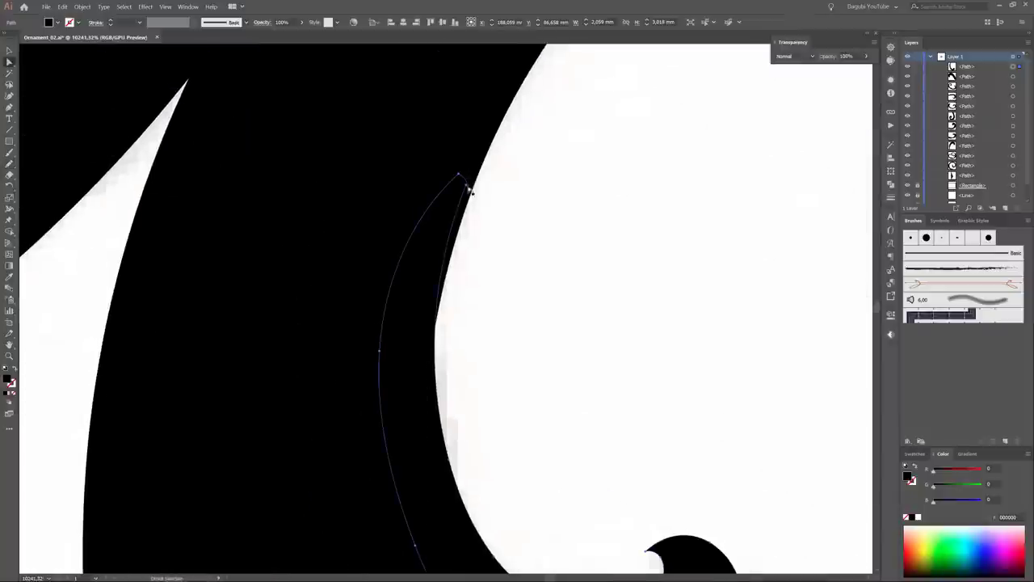
{"action": "left_click", "coordinate": [459, 174]}
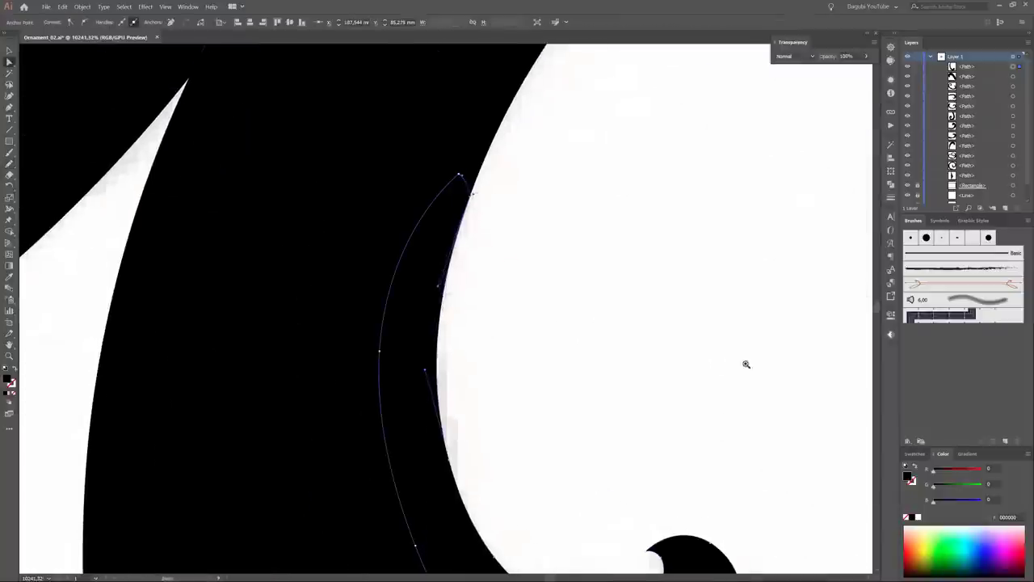
- Trace the curl's inner spiral and close it back onto the black edge
{"action": "scroll", "coordinate": [746, 363], "scroll_direction": "down", "scroll_amount": 5}
{"action": "scroll", "coordinate": [746, 363], "scroll_direction": "up", "scroll_amount": 2}
{"action": "key", "text": "n"}
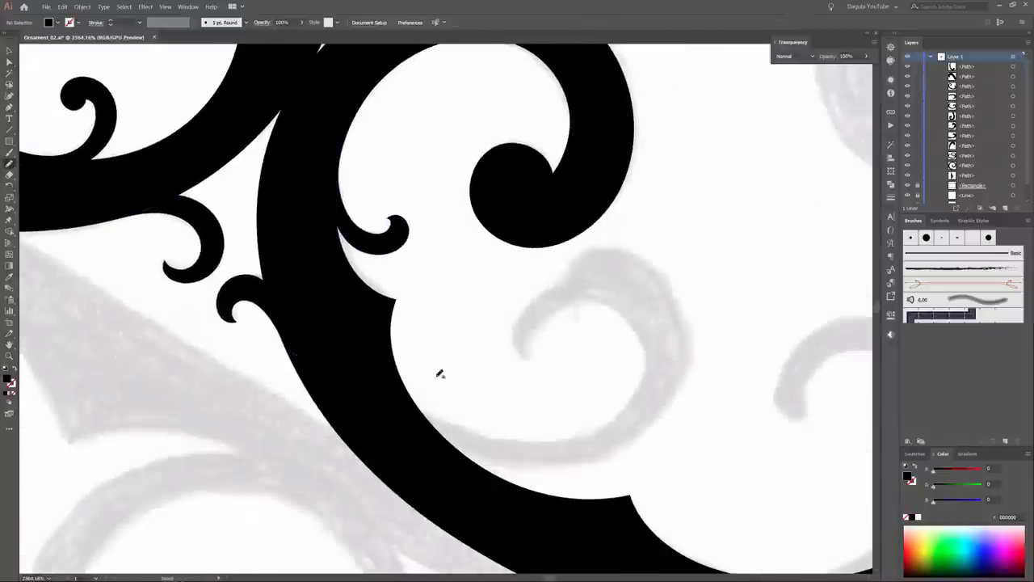
{"action": "mouse_move", "coordinate": [399, 360]}
{"action": "left_mouse_down"}
{"action": "mouse_move", "coordinate": [512, 436]}
{"action": "mouse_move", "coordinate": [649, 345]}
{"action": "left_mouse_up"}
{"action": "left_click_drag", "start_coordinate": [545, 326], "coordinate": [543, 356]}
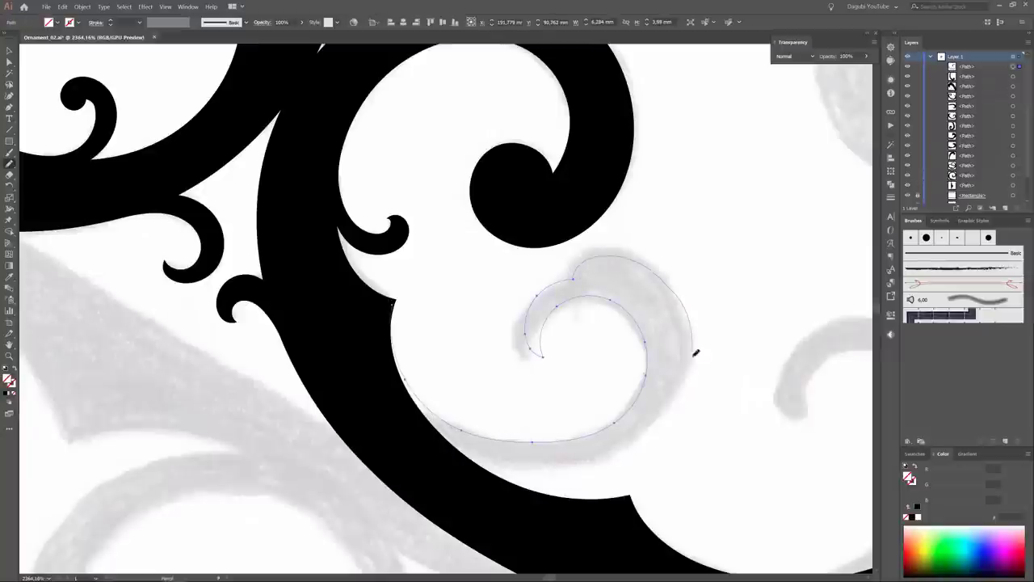
{"action": "mouse_move", "coordinate": [695, 352]}
{"action": "left_mouse_down"}
{"action": "mouse_move", "coordinate": [552, 464]}
{"action": "mouse_move", "coordinate": [381, 353]}
{"action": "mouse_move", "coordinate": [394, 304]}
{"action": "left_mouse_up"}
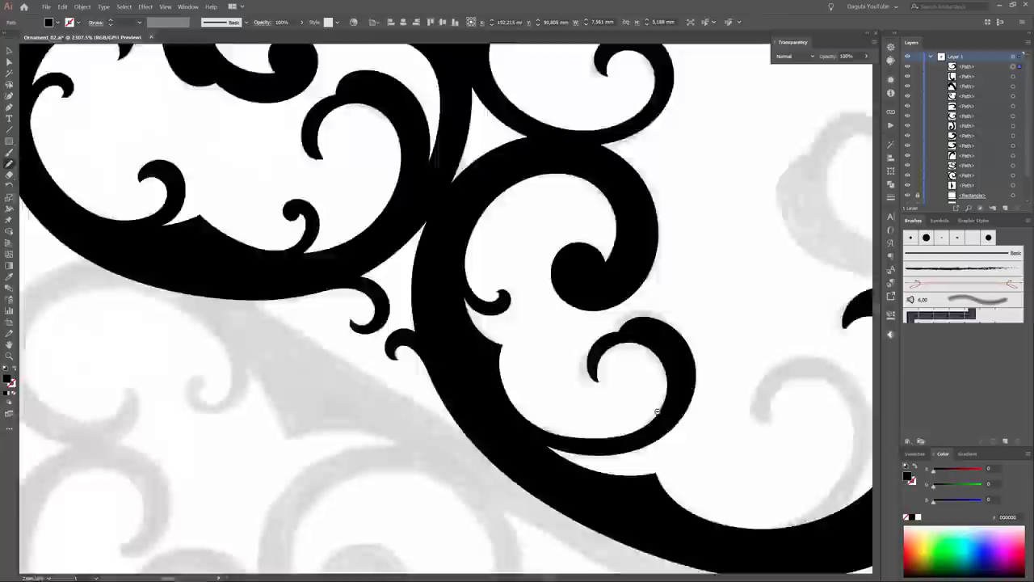
- Check the tracing against the sketch, then trace the grey tail curling down
{"action": "key", "text": "ctrl+0"}
{"action": "scroll", "coordinate": [961, 129], "scroll_direction": "down", "scroll_amount": 2}
{"action": "left_click", "coordinate": [906, 198]}
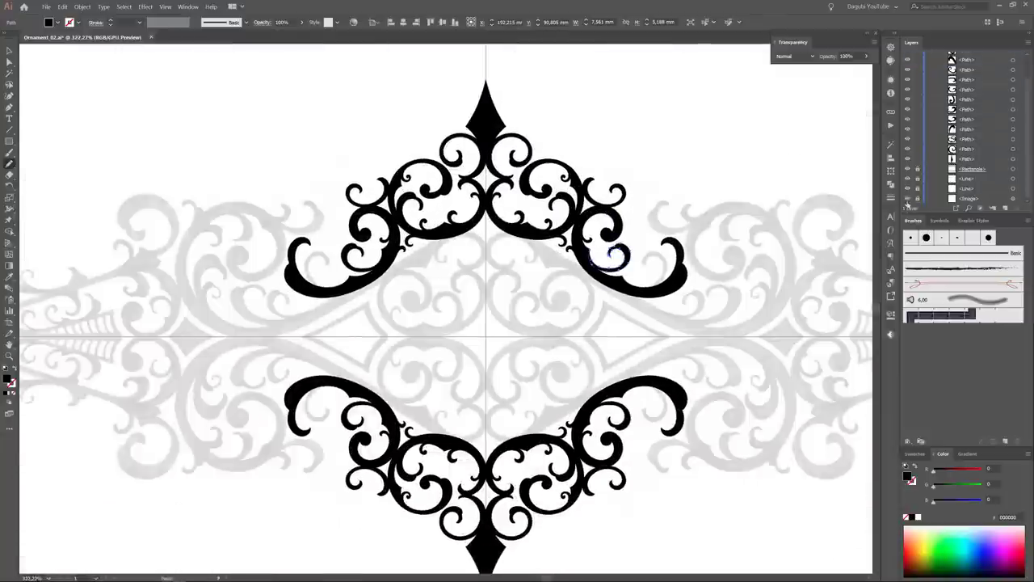
{"action": "scroll", "coordinate": [733, 307], "scroll_direction": "up", "scroll_amount": 4}
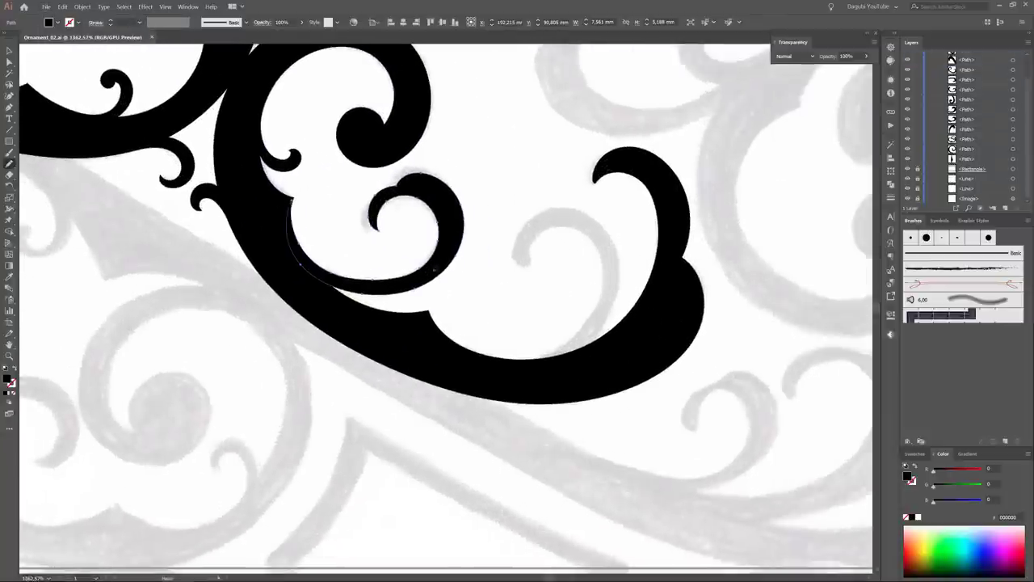
{"action": "key", "text": "ctrl+shift+a"}
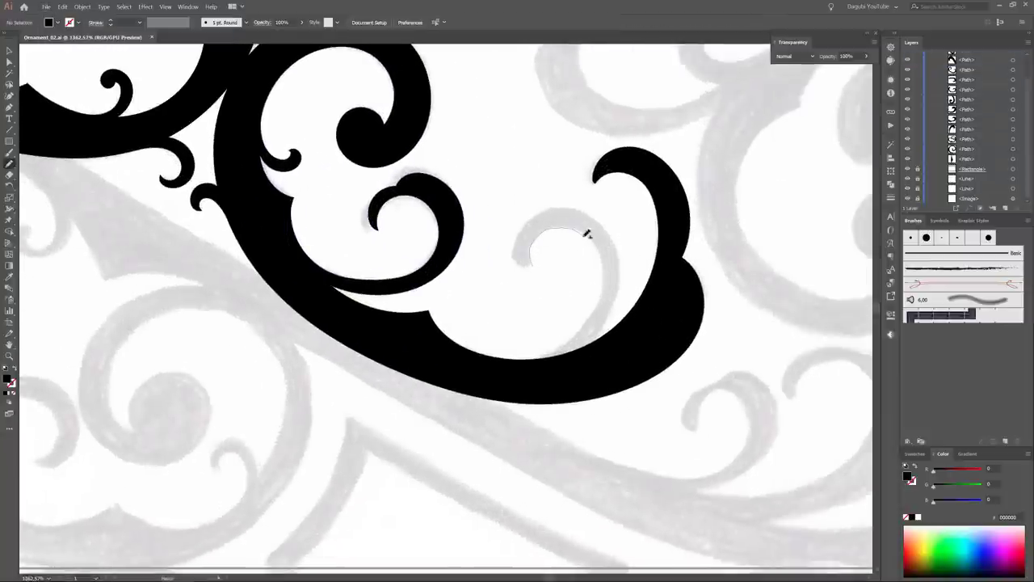
{"action": "left_click_drag", "start_coordinate": [585, 231], "coordinate": [568, 339]}
{"action": "left_click_drag", "start_coordinate": [487, 353], "coordinate": [465, 353]}
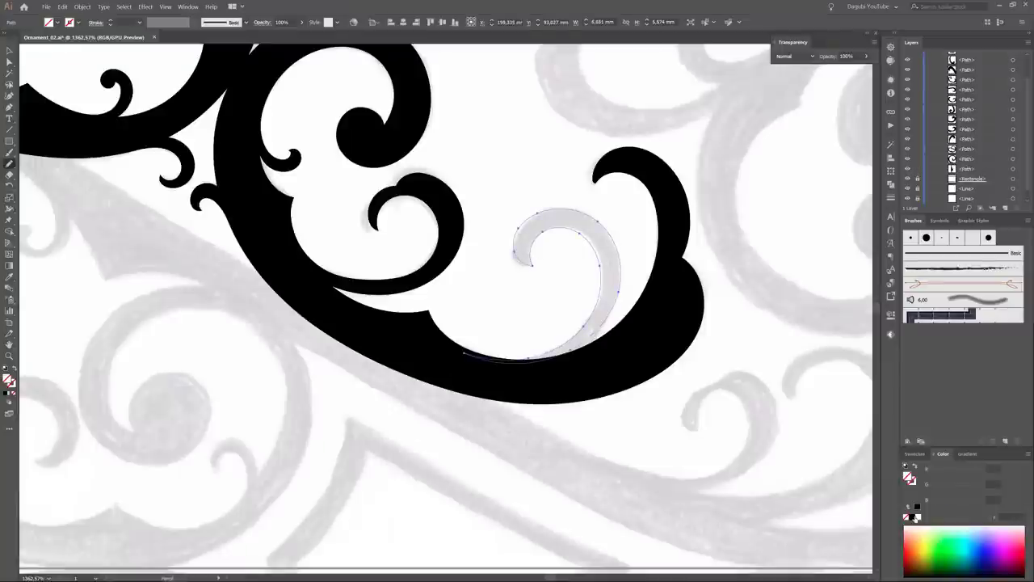
- Adjust anchors and handles on the bottom curve so it joins the swirl smoothly
{"action": "scroll", "coordinate": [552, 345], "scroll_direction": "up", "scroll_amount": 3}
{"action": "key", "text": "a"}
{"action": "left_click", "coordinate": [360, 355]}
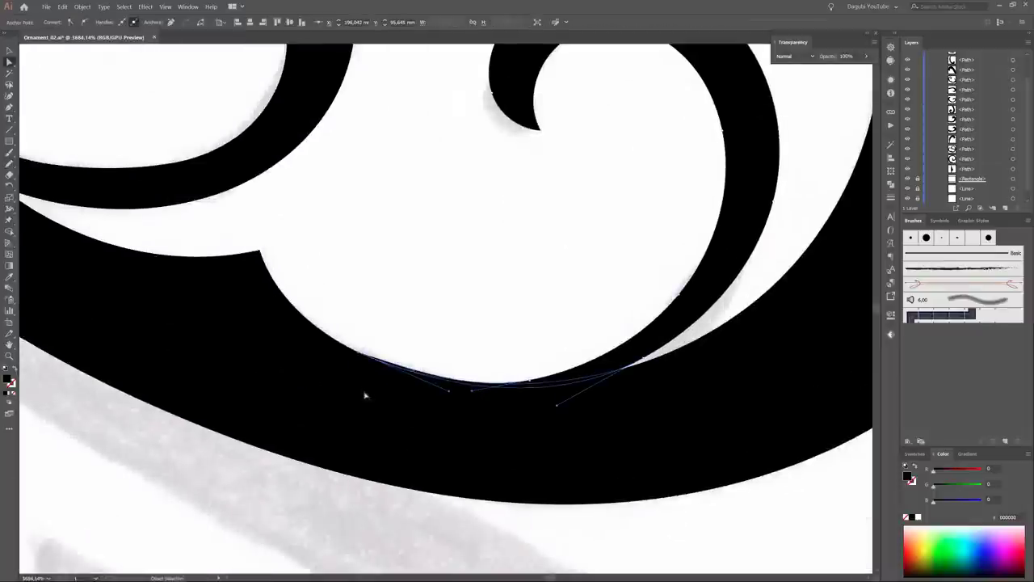
{"action": "mouse_move", "coordinate": [448, 391]}
{"action": "left_mouse_down"}
{"action": "mouse_move", "coordinate": [444, 405]}
{"action": "mouse_move", "coordinate": [379, 393]}
{"action": "mouse_move", "coordinate": [355, 355]}
{"action": "mouse_move", "coordinate": [358, 377]}
{"action": "left_mouse_up"}
{"action": "key", "text": "ctrl+a"}
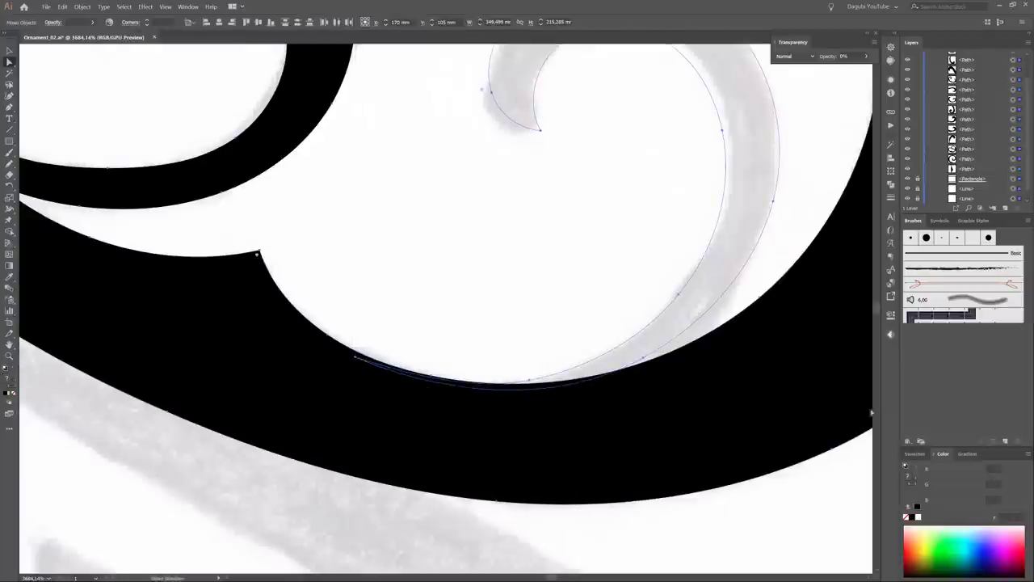
{"action": "left_click", "coordinate": [816, 370]}
{"action": "scroll", "coordinate": [693, 397], "scroll_direction": "down", "scroll_amount": 3}
{"action": "scroll", "coordinate": [473, 370], "scroll_direction": "up", "scroll_amount": 4}
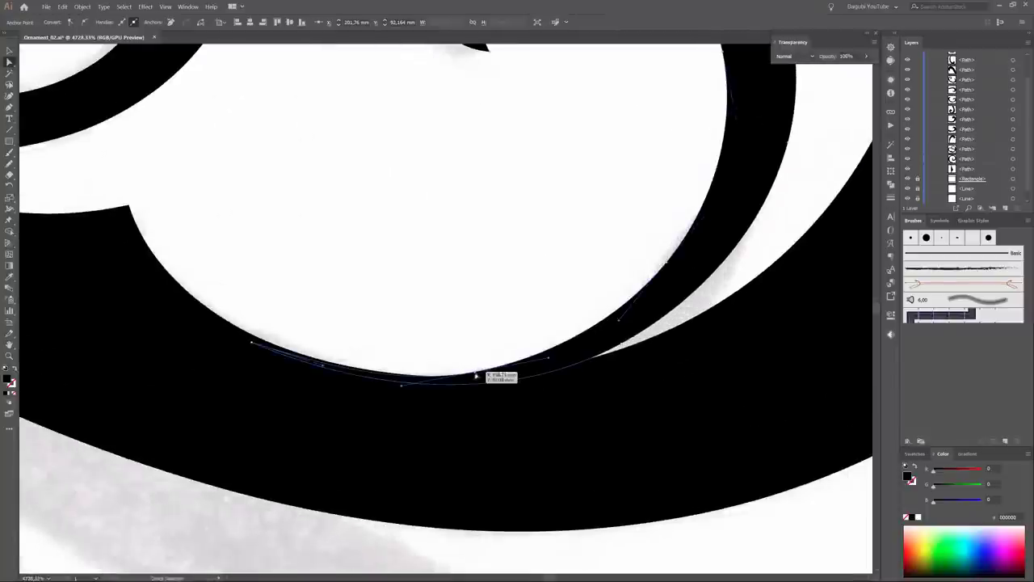
{"action": "left_click_drag", "start_coordinate": [402, 390], "coordinate": [394, 417]}
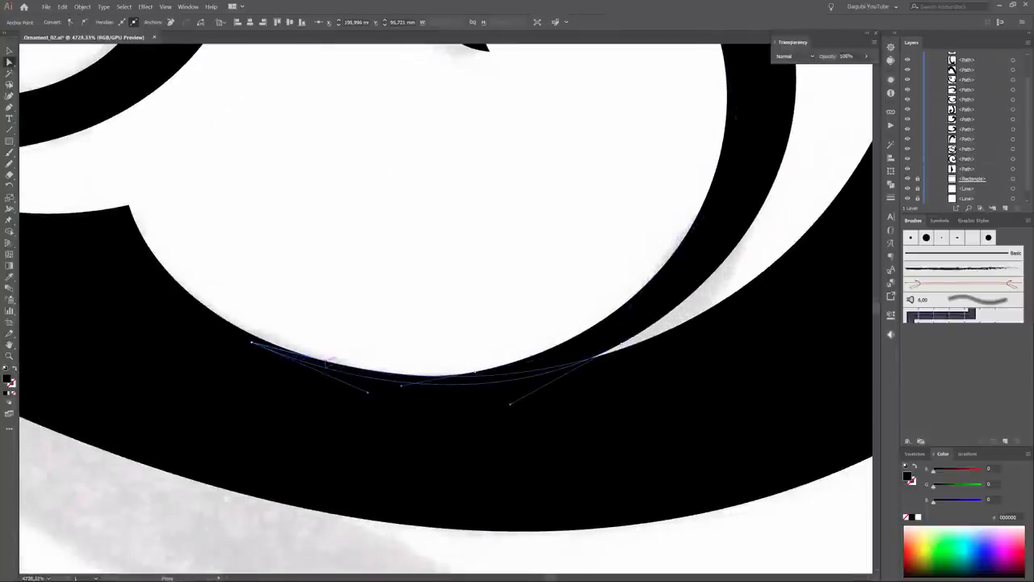
{"action": "scroll", "coordinate": [394, 416], "scroll_direction": "down", "scroll_amount": 5}
{"action": "scroll", "coordinate": [622, 296], "scroll_direction": "up", "scroll_amount": 1}
- Trace the grey curl beside the centre axis and fill it solid black
{"action": "scroll", "coordinate": [622, 272], "scroll_direction": "up", "scroll_amount": 1}
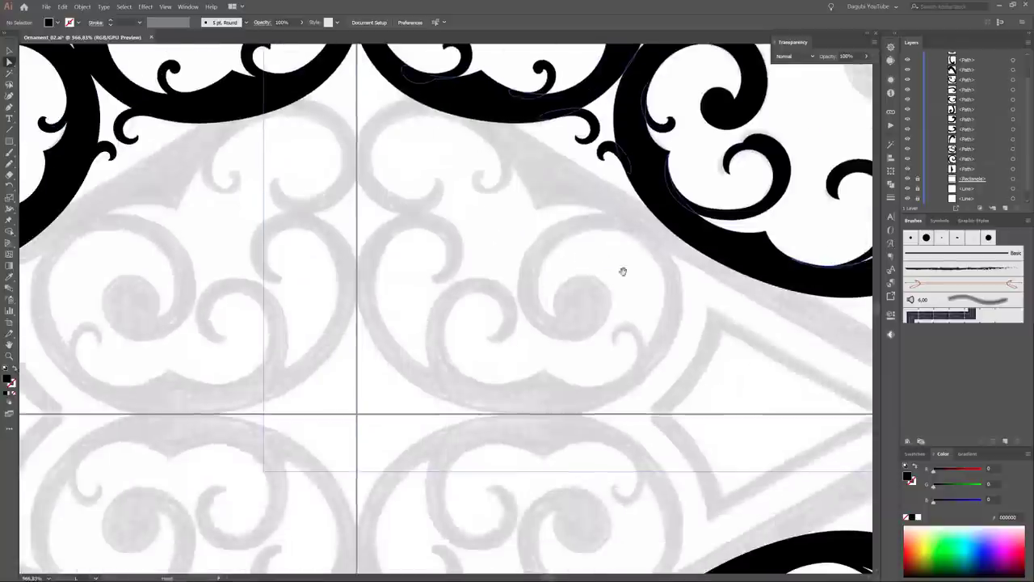
{"action": "scroll", "coordinate": [521, 257], "scroll_direction": "up", "scroll_amount": 1}
{"action": "key", "text": "n"}
{"action": "left_click_drag", "start_coordinate": [506, 311], "coordinate": [417, 261]}
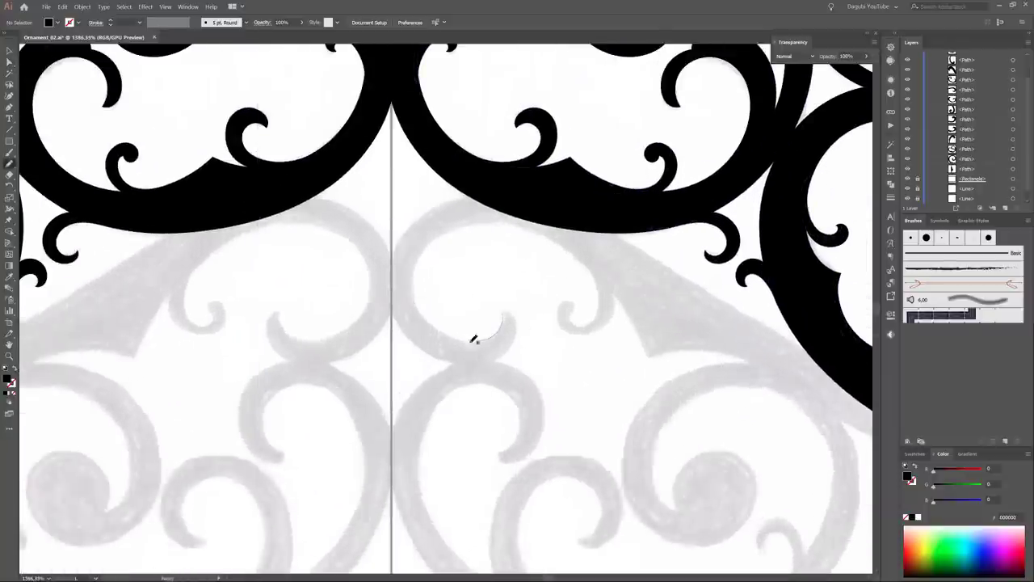
{"action": "left_click_drag", "start_coordinate": [543, 232], "coordinate": [589, 307]}
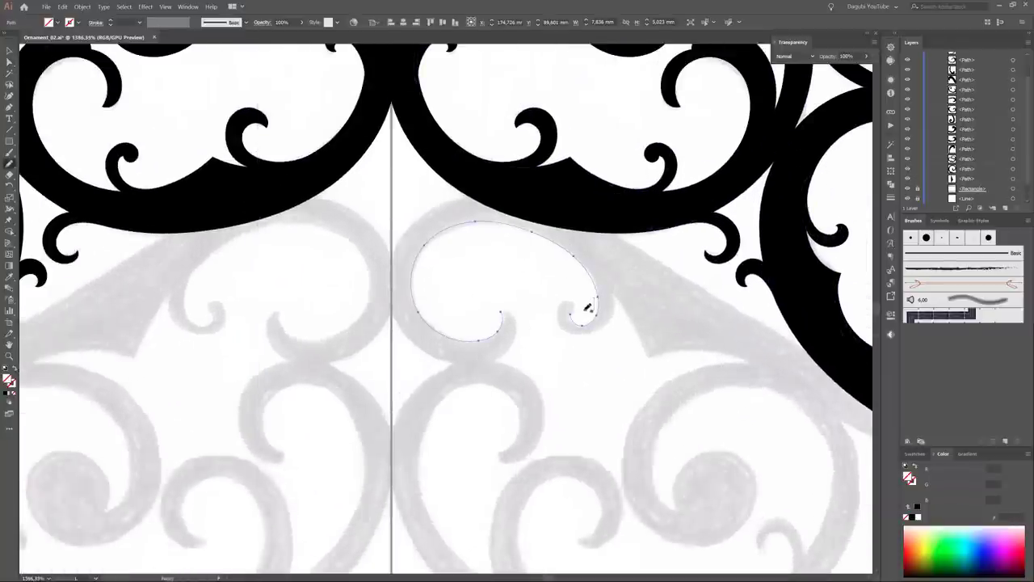
{"action": "left_click_drag", "start_coordinate": [503, 352], "coordinate": [409, 333]}
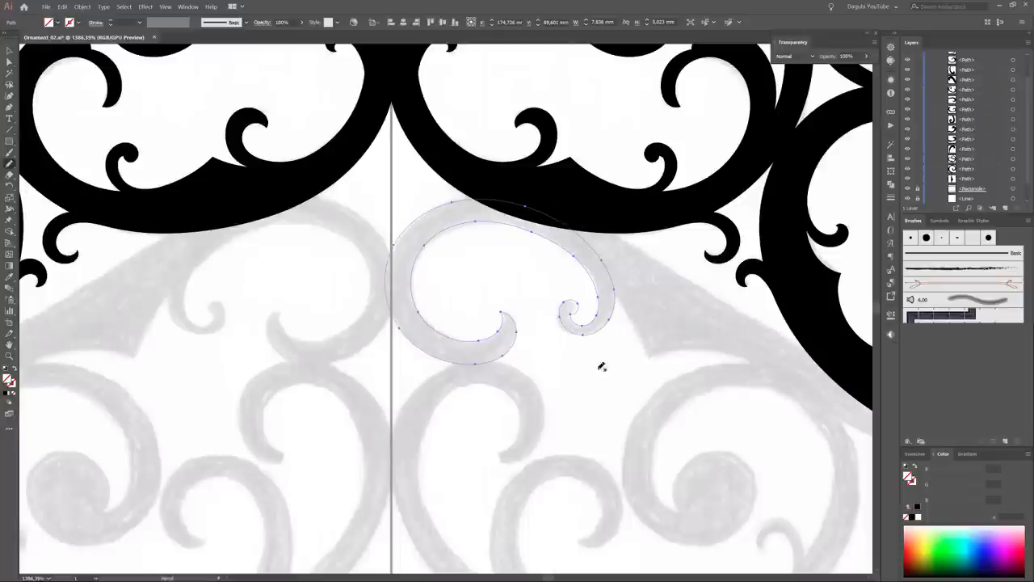
{"action": "key", "text": "shift+x"}
- Trace the next curl's left edge and inner arc, then pick up the stroke end
{"action": "scroll", "coordinate": [601, 362], "scroll_direction": "down", "scroll_amount": 5}
{"action": "scroll", "coordinate": [572, 254], "scroll_direction": "up", "scroll_amount": 3}
{"action": "scroll", "coordinate": [571, 254], "scroll_direction": "down", "scroll_amount": 1}
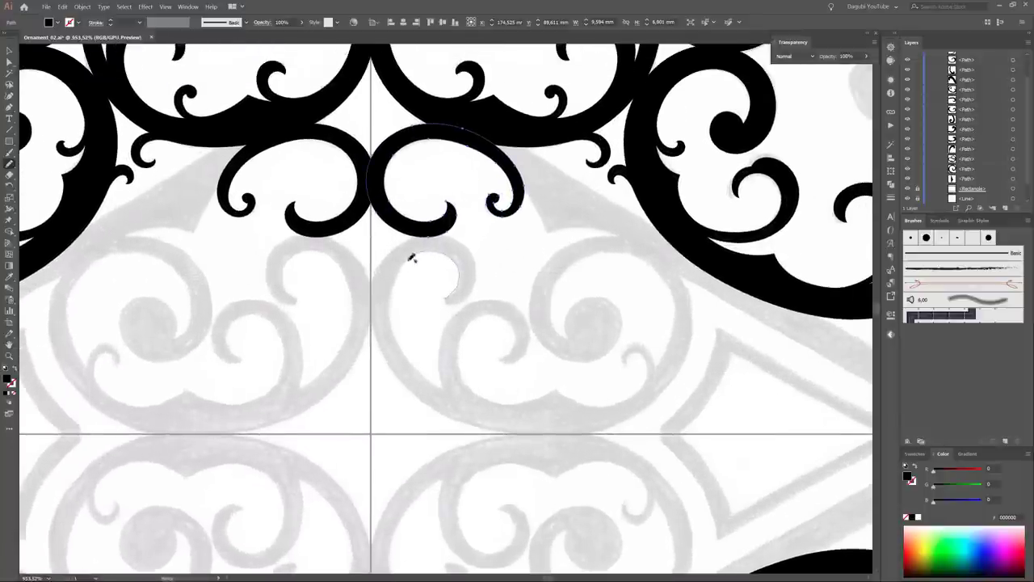
{"action": "left_click_drag", "start_coordinate": [411, 257], "coordinate": [441, 387]}
{"action": "left_click_drag", "start_coordinate": [449, 314], "coordinate": [510, 298]}
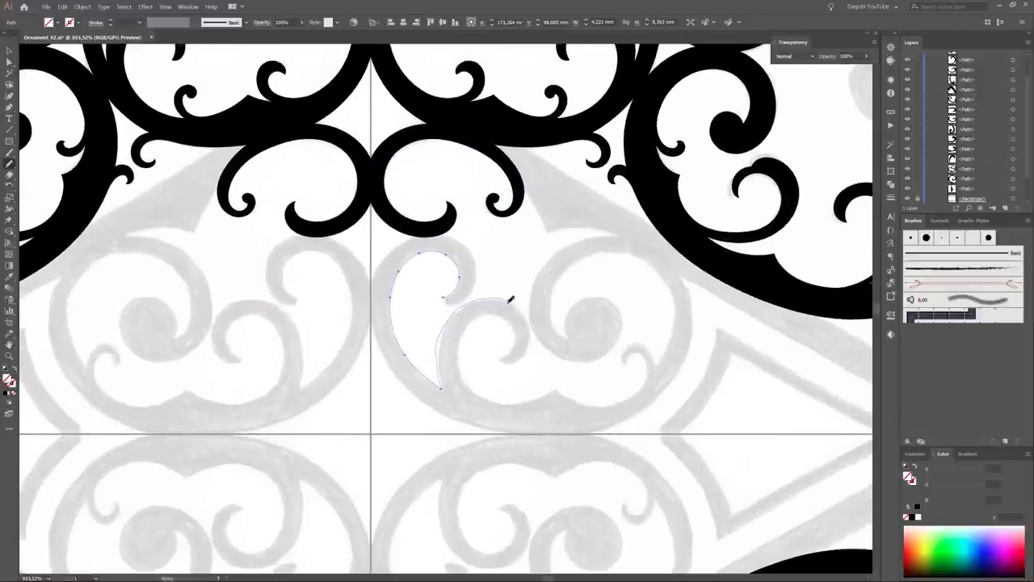
{"action": "scroll", "coordinate": [531, 365], "scroll_direction": "up", "scroll_amount": 10}
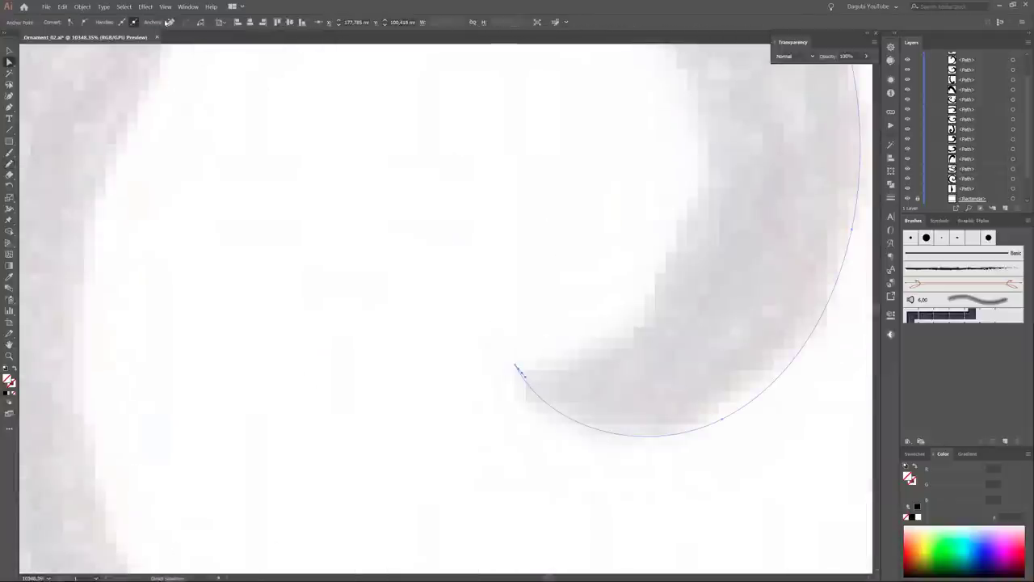
{"action": "left_click", "coordinate": [517, 365]}
{"action": "scroll", "coordinate": [517, 365], "scroll_direction": "down", "scroll_amount": 3}
{"action": "scroll", "coordinate": [485, 331], "scroll_direction": "down", "scroll_amount": 2}
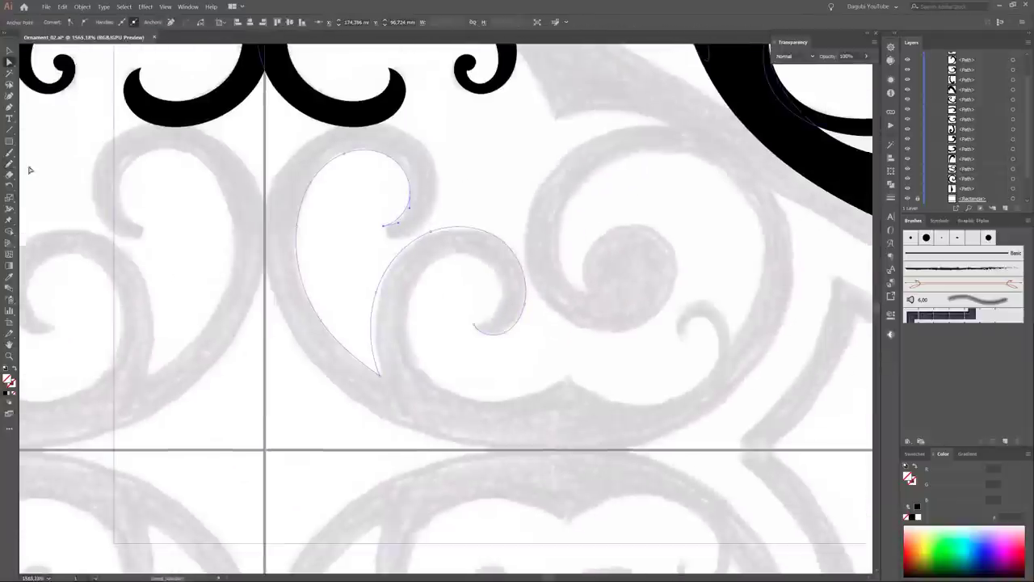
- Outline the curl's lower arc, top, small inner curl and outer edge, then fill it black
{"action": "key", "text": "n"}
{"action": "mouse_move", "coordinate": [379, 374]}
{"action": "left_mouse_down"}
{"action": "mouse_move", "coordinate": [568, 373]}
{"action": "mouse_move", "coordinate": [411, 366]}
{"action": "left_mouse_up"}
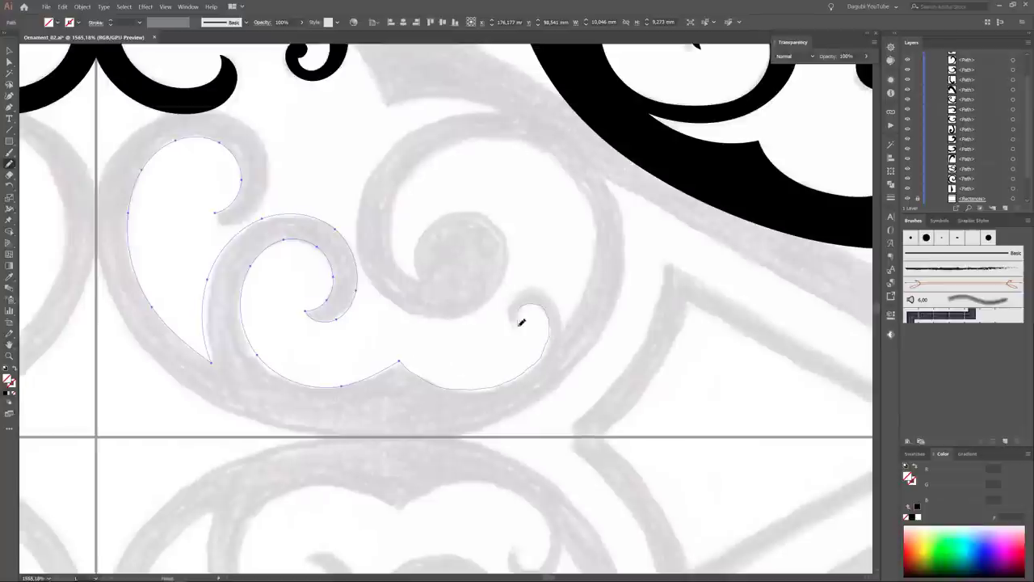
{"action": "left_click_drag", "start_coordinate": [521, 322], "coordinate": [522, 324]}
{"action": "left_click_drag", "start_coordinate": [585, 197], "coordinate": [425, 154]}
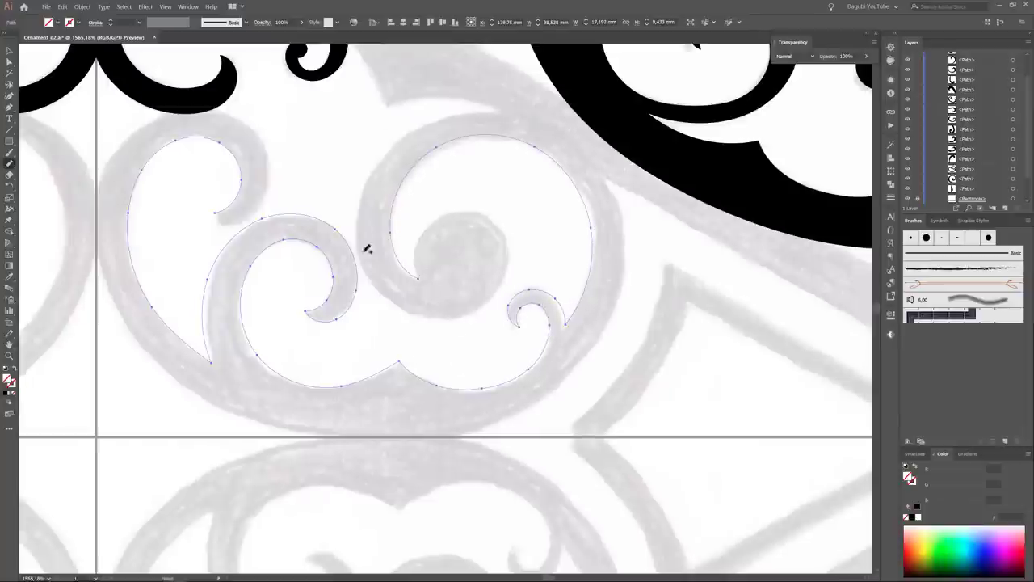
{"action": "scroll", "coordinate": [536, 263], "scroll_direction": "down", "scroll_amount": 3}
{"action": "left_click_drag", "start_coordinate": [488, 312], "coordinate": [506, 338]}
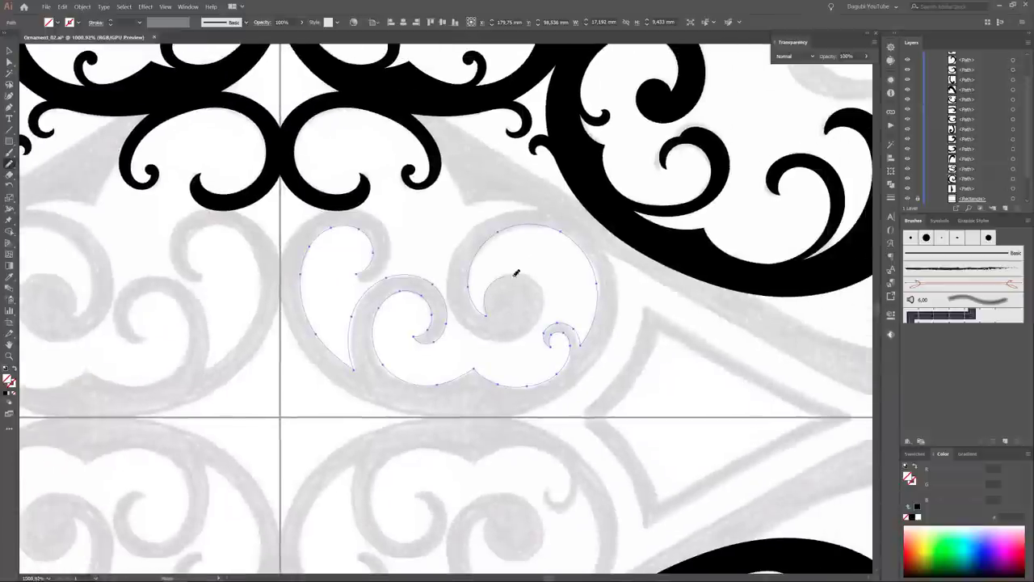
{"action": "mouse_move", "coordinate": [563, 212]}
{"action": "left_mouse_down"}
{"action": "mouse_move", "coordinate": [611, 335]}
{"action": "mouse_move", "coordinate": [498, 411]}
{"action": "left_mouse_up"}
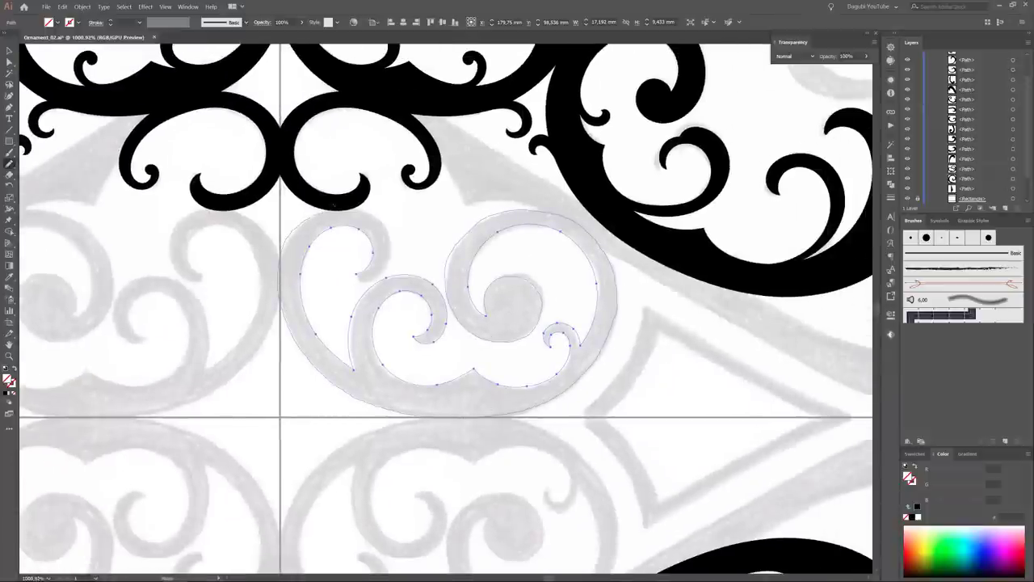
{"action": "key", "text": "shift+x"}
- Deselect, then pen a straight diagonal path along the slanted band, closed at its start
{"action": "scroll", "coordinate": [477, 142], "scroll_direction": "down", "scroll_amount": 3}
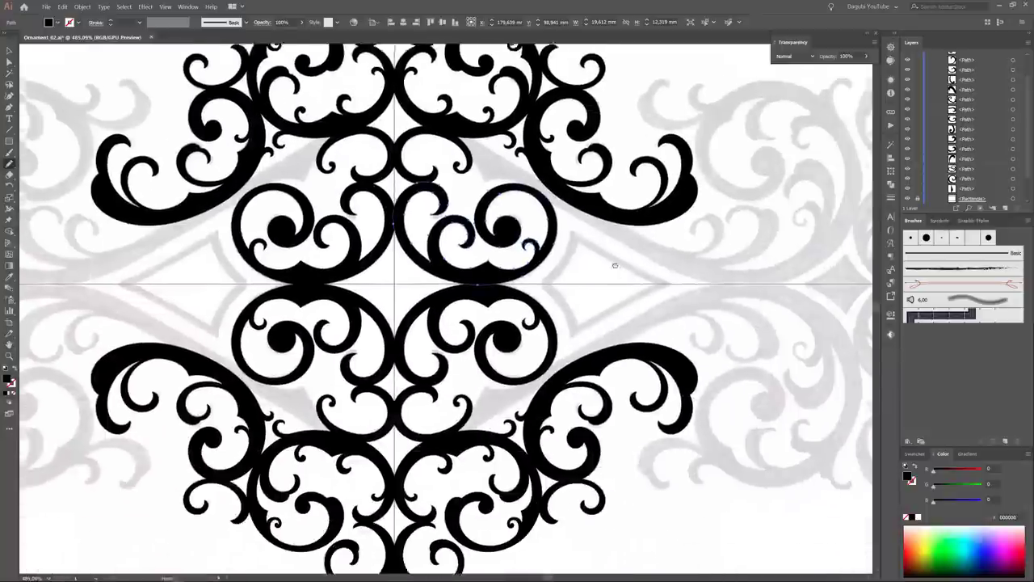
{"action": "scroll", "coordinate": [678, 280], "scroll_direction": "up", "scroll_amount": 2}
{"action": "scroll", "coordinate": [679, 279], "scroll_direction": "right", "scroll_amount": 4}
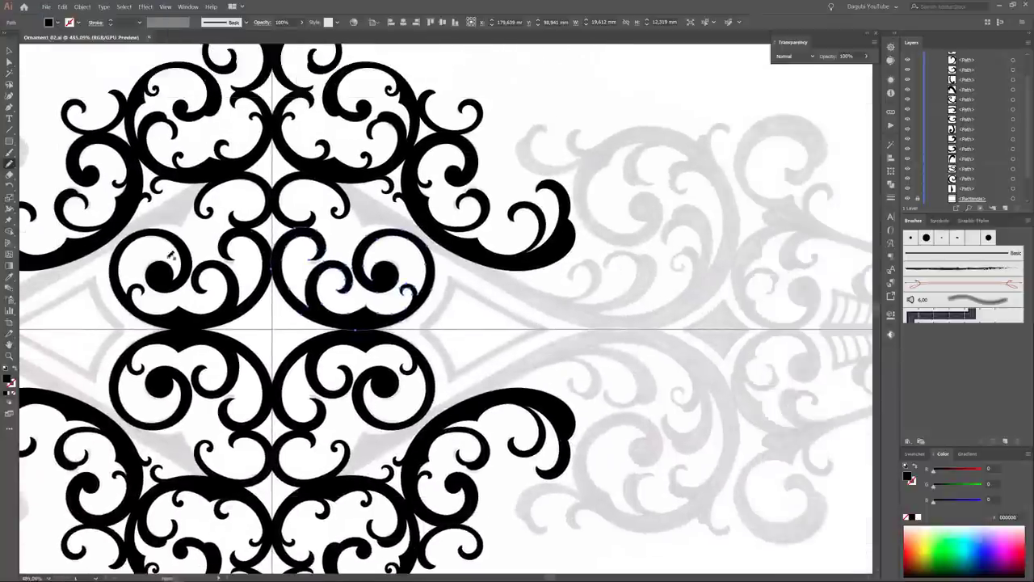
{"action": "left_click", "coordinate": [124, 6]}
{"action": "left_click", "coordinate": [146, 39]}
{"action": "left_click", "coordinate": [9, 106]}
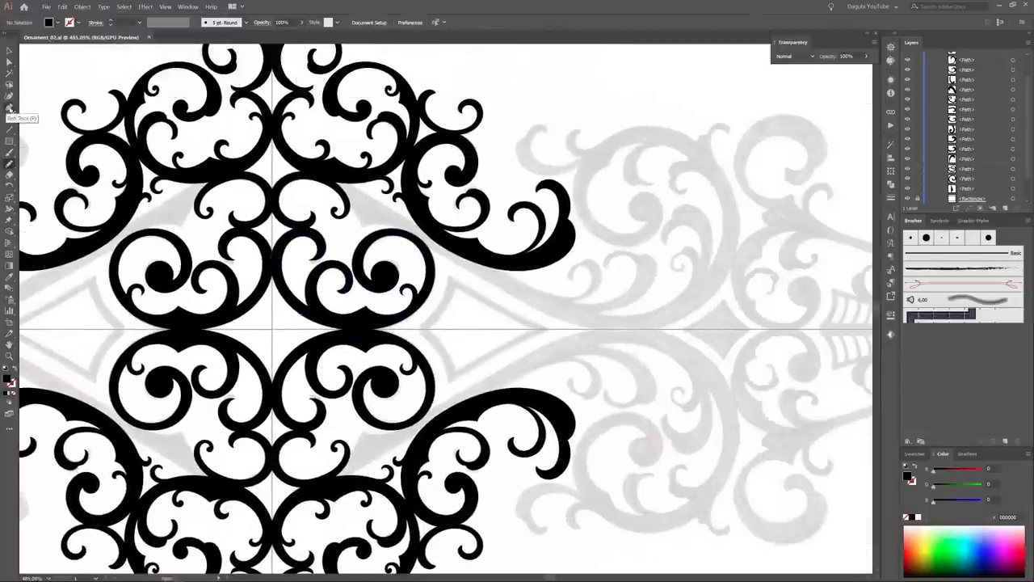
{"action": "left_click", "coordinate": [340, 177]}
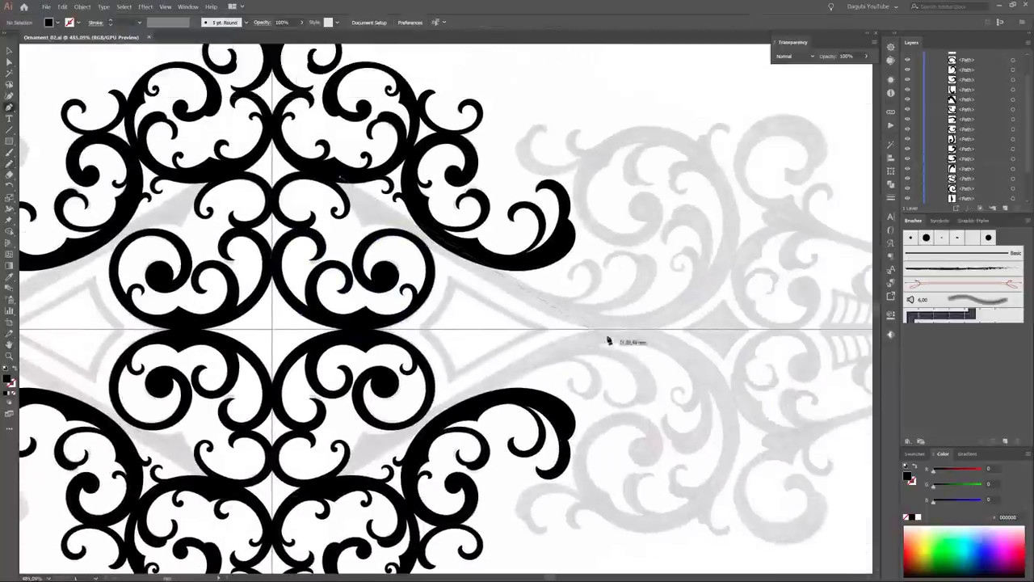
{"action": "left_click", "coordinate": [558, 306]}
{"action": "left_click", "coordinate": [339, 177]}
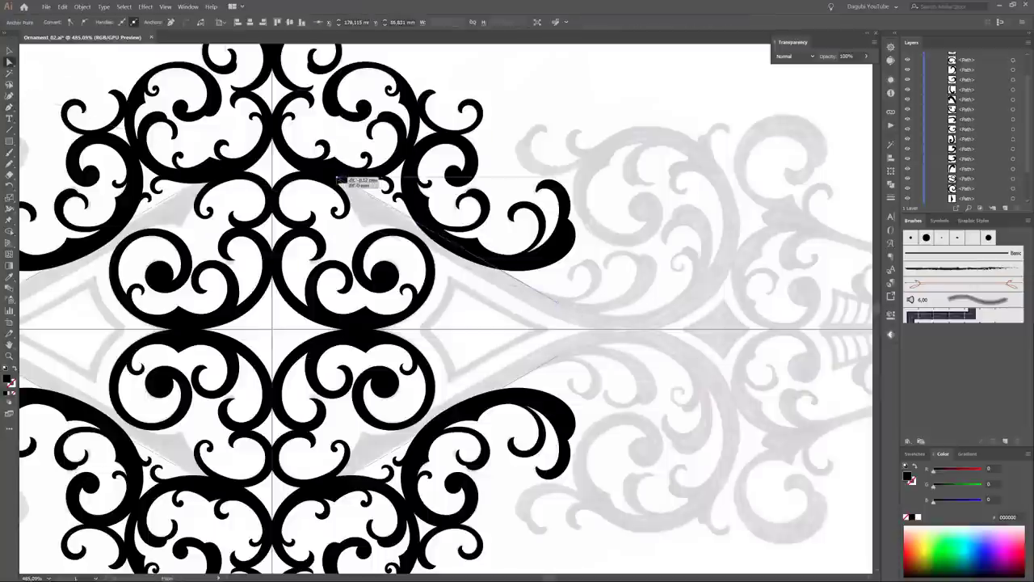
- Select the diagonal path and zoom in on its start point
{"action": "key", "text": "v"}
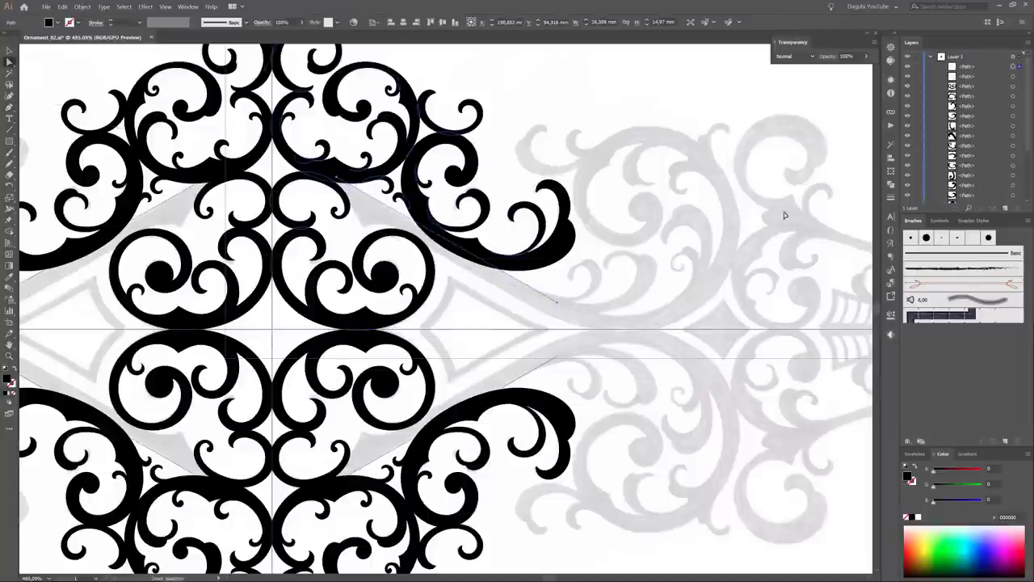
{"action": "key", "text": "p"}
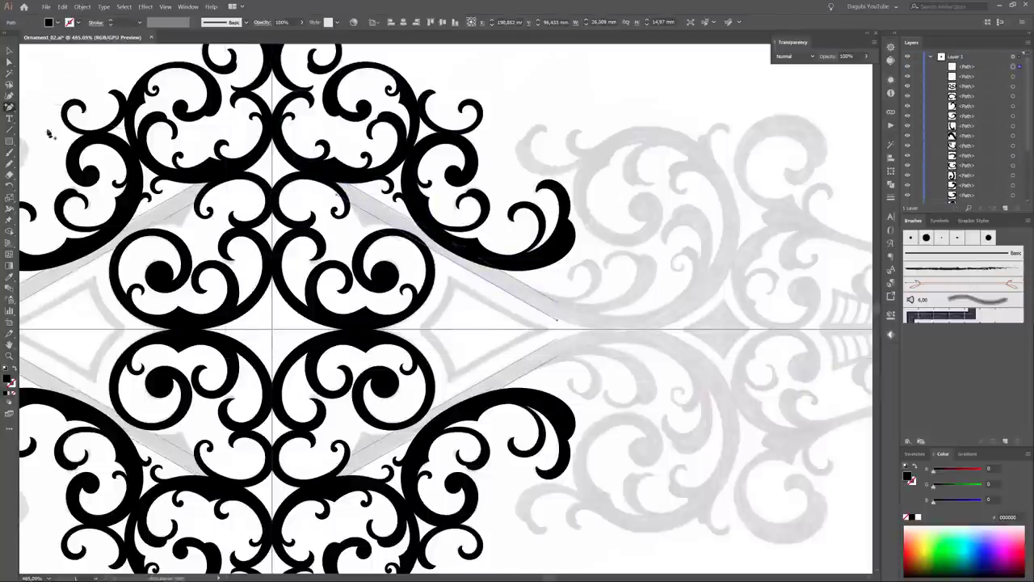
{"action": "scroll", "coordinate": [340, 188], "scroll_direction": "up", "scroll_amount": 5}
{"action": "scroll", "coordinate": [557, 307], "scroll_direction": "down", "scroll_amount": 4}
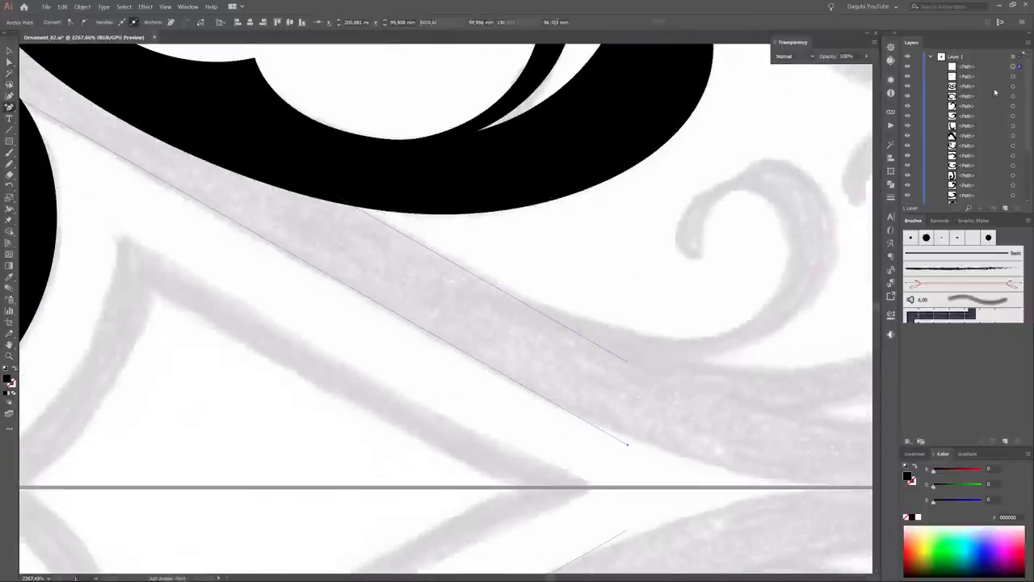
- Add an anchor, move the end point up, and close the band into a solid strip
{"action": "left_click", "coordinate": [531, 392]}
{"action": "left_click_drag", "start_coordinate": [628, 449], "coordinate": [629, 366]}
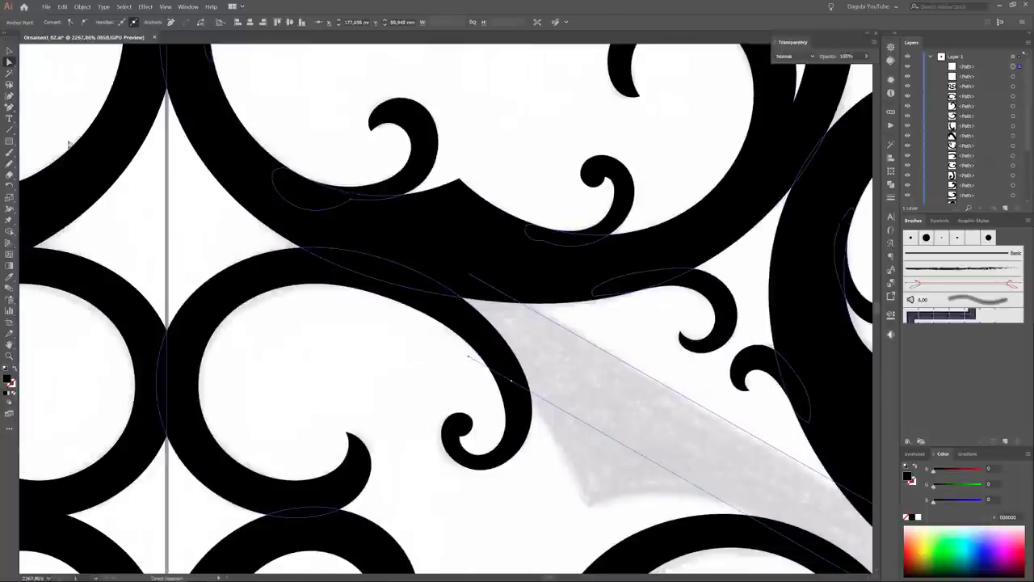
{"action": "key", "text": "n"}
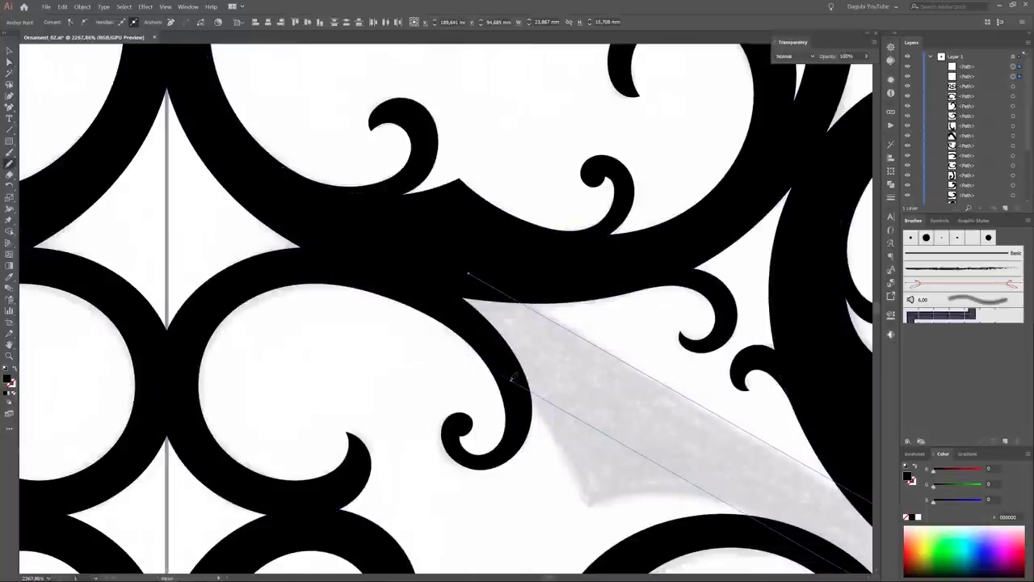
{"action": "left_click_drag", "start_coordinate": [440, 268], "coordinate": [467, 274]}
{"action": "scroll", "coordinate": [693, 363], "scroll_direction": "down", "scroll_amount": 5}
{"action": "scroll", "coordinate": [491, 300], "scroll_direction": "up", "scroll_amount": 6}
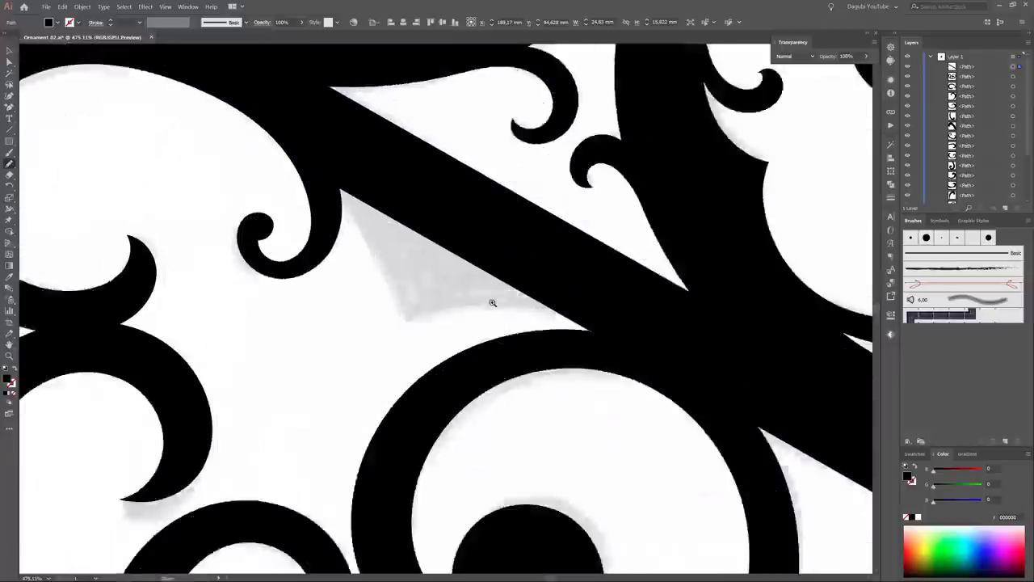
- Pull the lower-edge anchor down-left, curve the band's edges, then set no fill
{"action": "key", "text": "a"}
{"action": "left_click", "coordinate": [662, 366]}
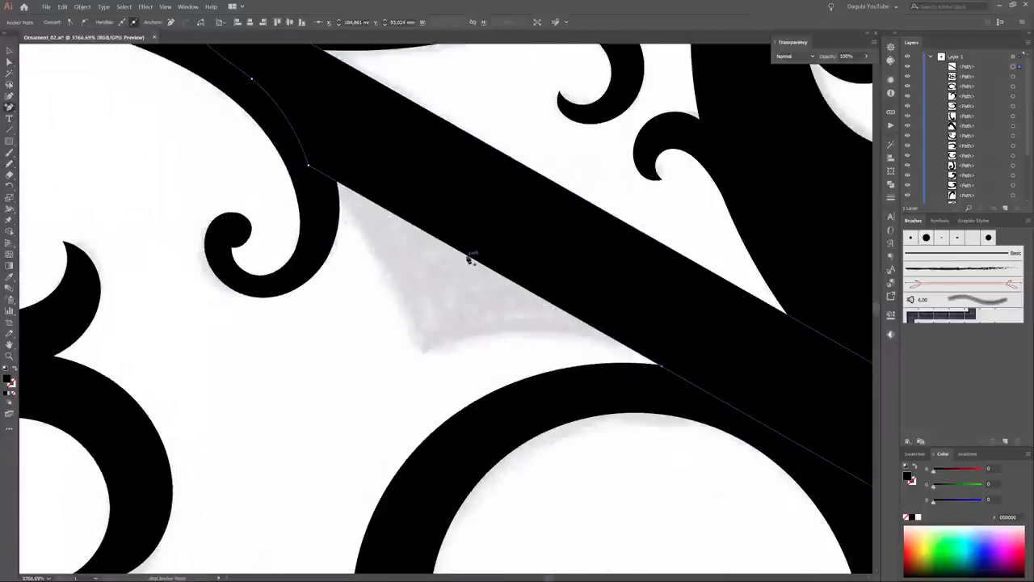
{"action": "left_click_drag", "start_coordinate": [468, 255], "coordinate": [419, 351]}
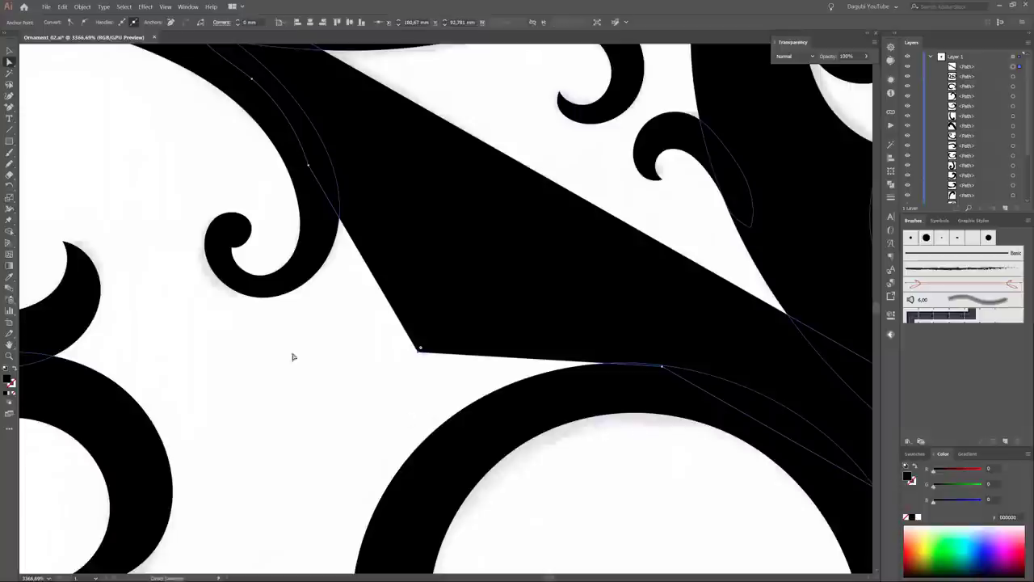
{"action": "left_click", "coordinate": [9, 107]}
{"action": "left_click", "coordinate": [59, 142]}
{"action": "left_click_drag", "start_coordinate": [379, 274], "coordinate": [404, 261]}
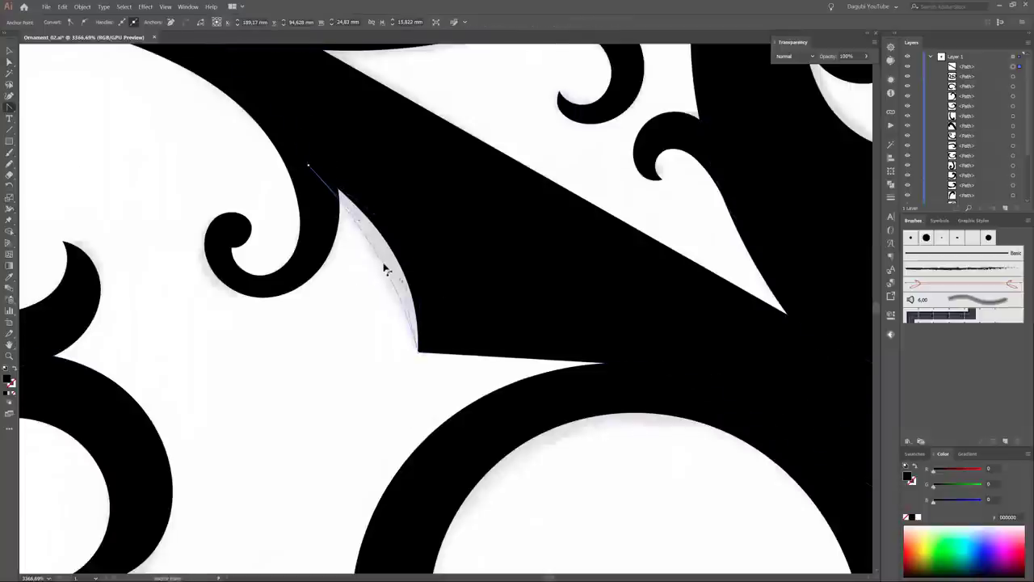
{"action": "left_click_drag", "start_coordinate": [540, 358], "coordinate": [534, 331]}
{"action": "scroll", "coordinate": [577, 321], "scroll_direction": "down", "scroll_amount": 5}
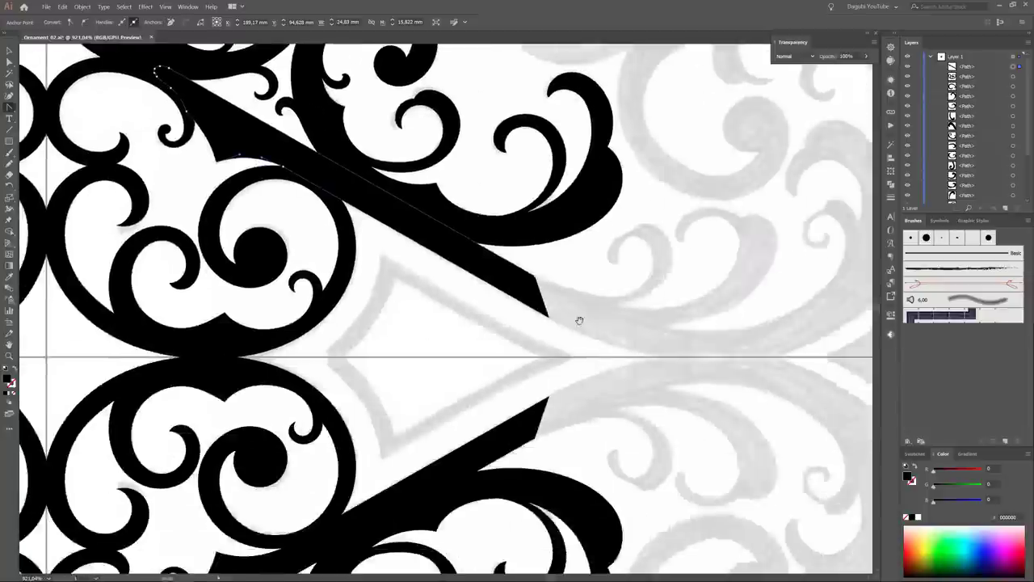
{"action": "scroll", "coordinate": [520, 386], "scroll_direction": "down", "scroll_amount": 3}
{"action": "scroll", "coordinate": [520, 387], "scroll_direction": "down", "scroll_amount": 1}
{"action": "key", "text": "slash"}
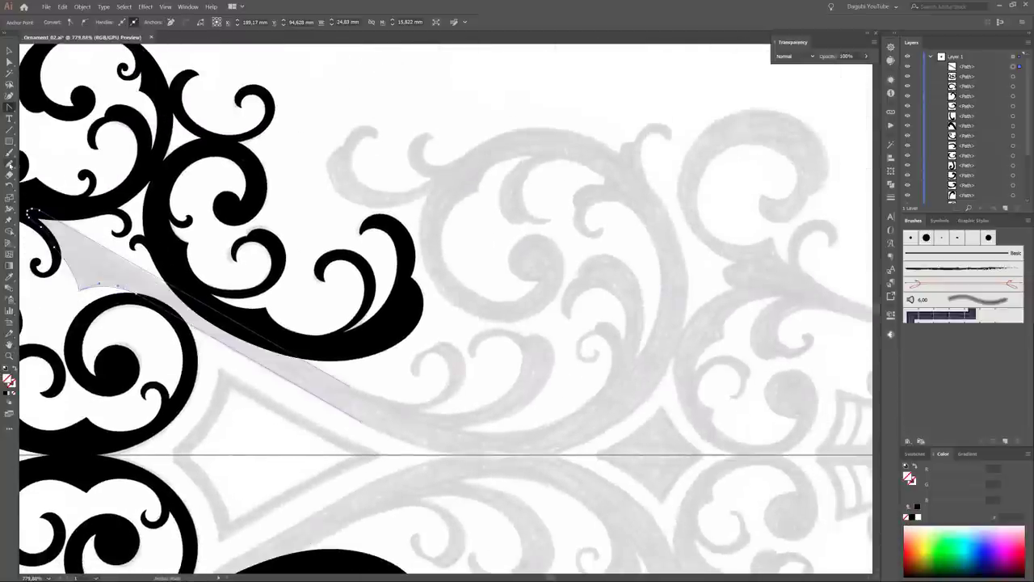
- Pencil the band's long lower edge and extend it over the small curl to the large curl's top
{"action": "key", "text": "n"}
{"action": "left_click_drag", "start_coordinate": [591, 333], "coordinate": [593, 354]}
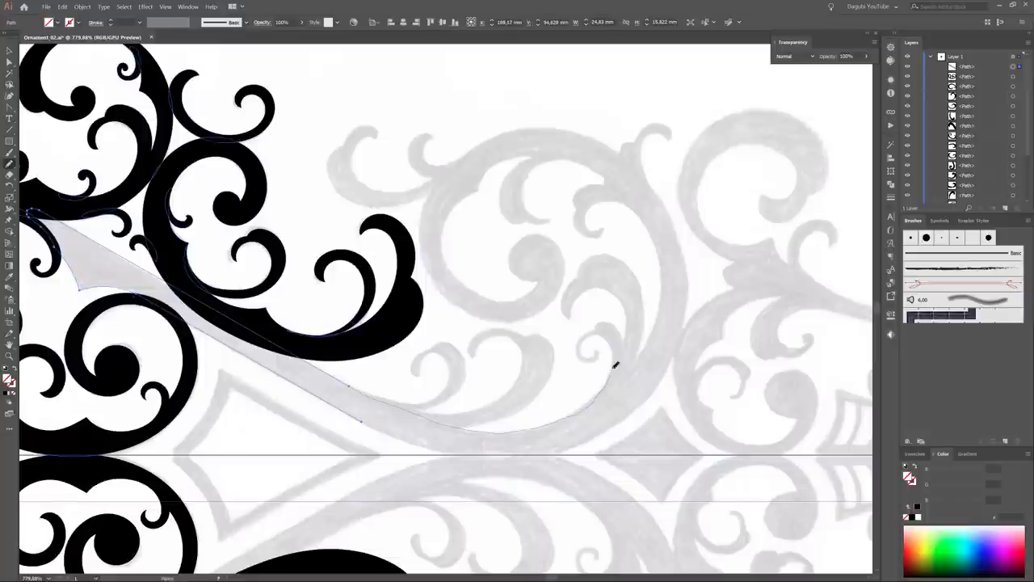
{"action": "key", "text": "a"}
{"action": "left_click", "coordinate": [348, 389]}
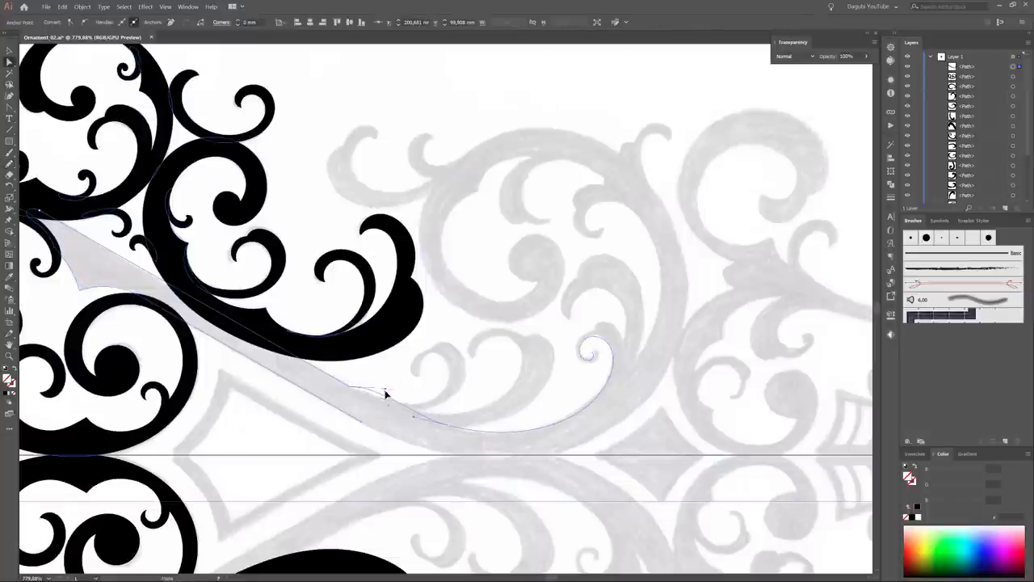
{"action": "key", "text": "n"}
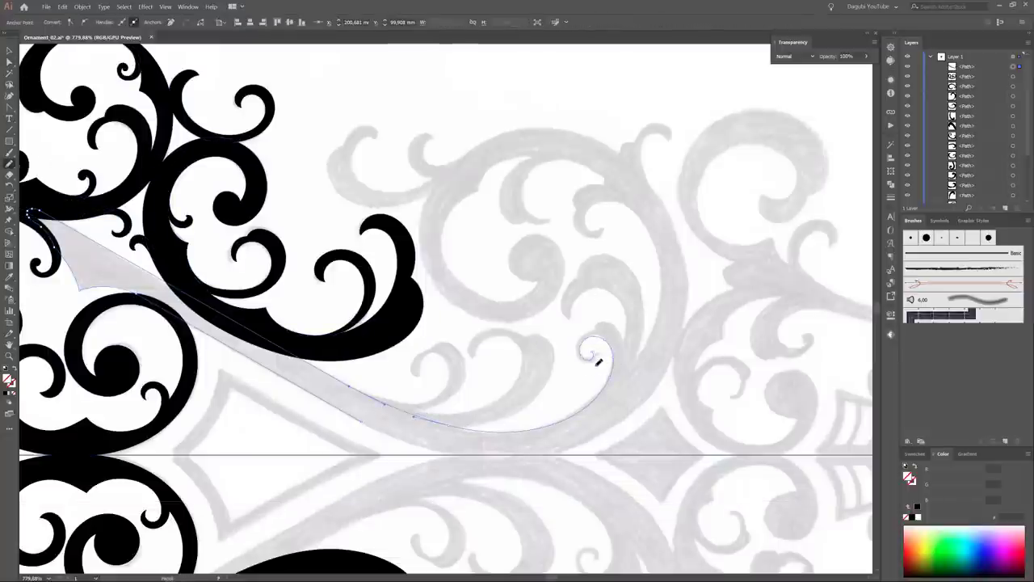
{"action": "left_click_drag", "start_coordinate": [595, 324], "coordinate": [625, 331]}
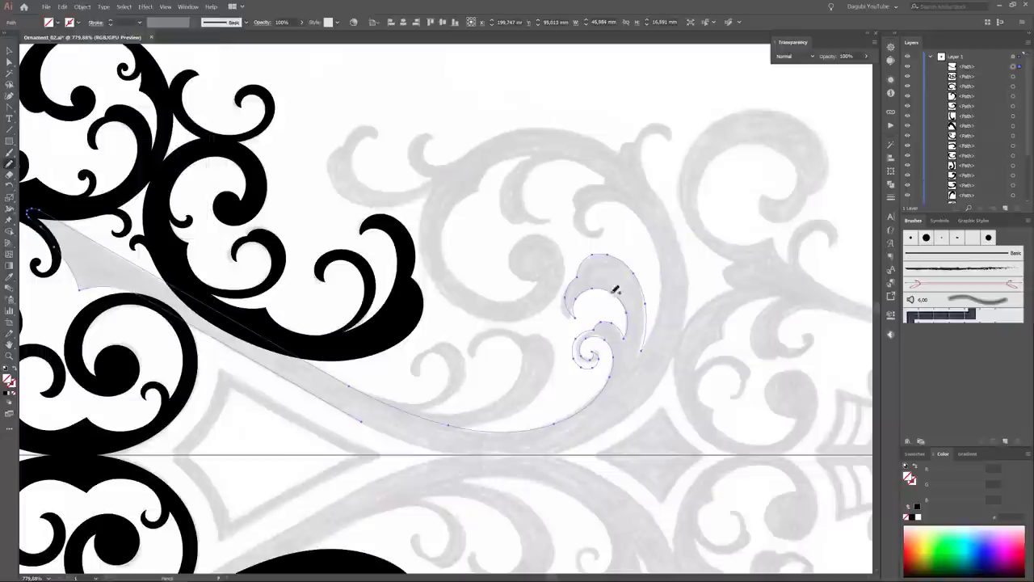
{"action": "left_click_drag", "start_coordinate": [532, 150], "coordinate": [477, 190]}
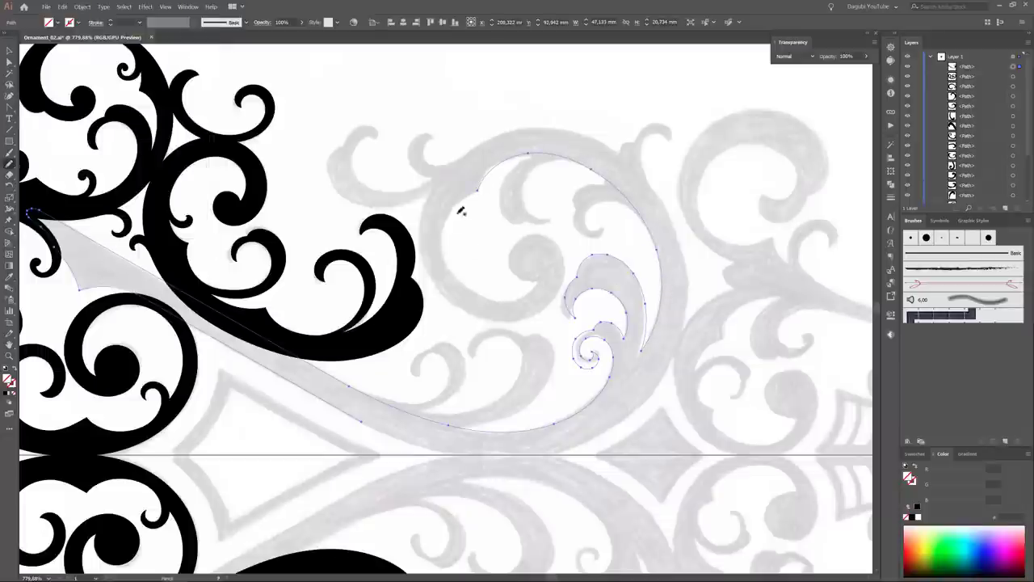
{"action": "key", "text": "a"}
{"action": "left_click", "coordinate": [480, 168]}
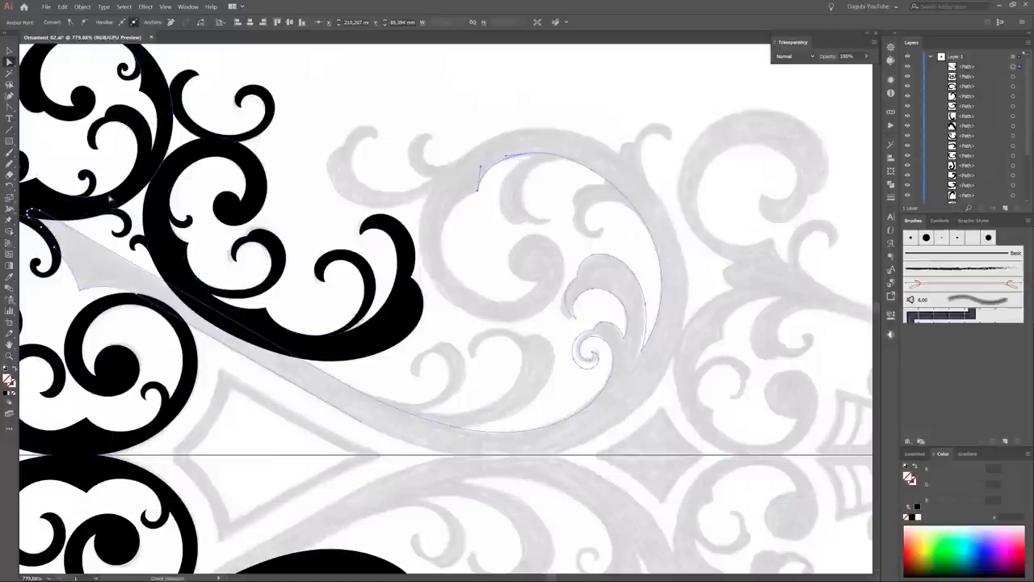
- Redraw the lower end of the curl
{"action": "key", "text": "n"}
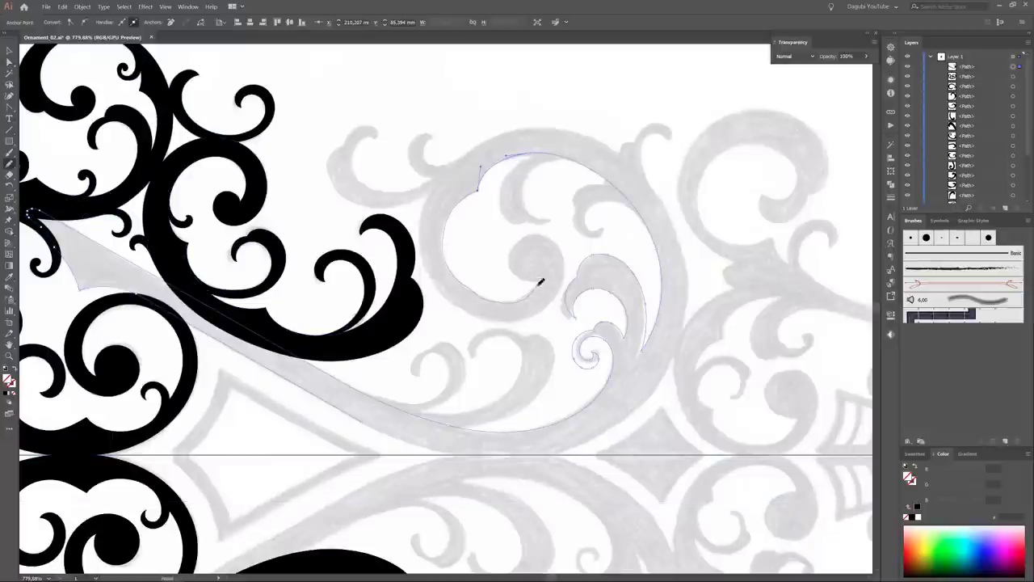
{"action": "left_click_drag", "start_coordinate": [540, 281], "coordinate": [458, 200]}
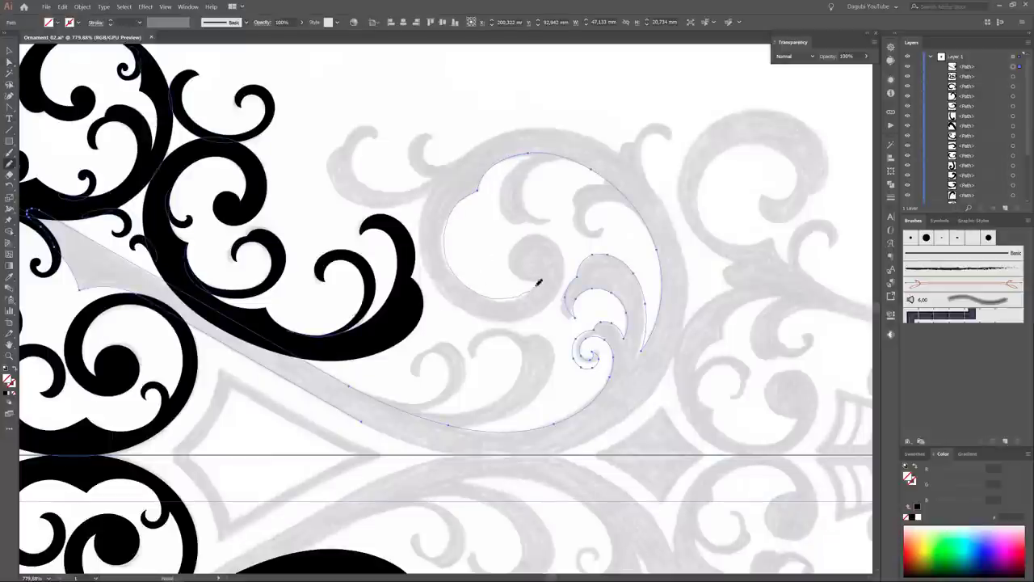
{"action": "scroll", "coordinate": [481, 187], "scroll_direction": "up", "scroll_amount": 10}
{"action": "key", "text": "a"}
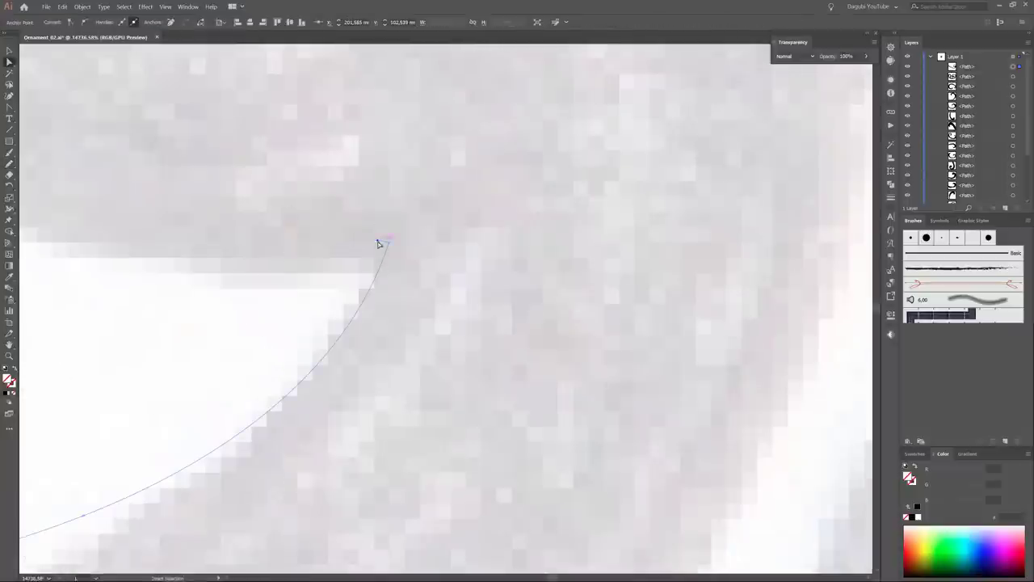
{"action": "scroll", "coordinate": [378, 243], "scroll_direction": "down", "scroll_amount": 5}
{"action": "scroll", "coordinate": [372, 256], "scroll_direction": "down", "scroll_amount": 4}
{"action": "scroll", "coordinate": [534, 307], "scroll_direction": "down", "scroll_amount": 1}
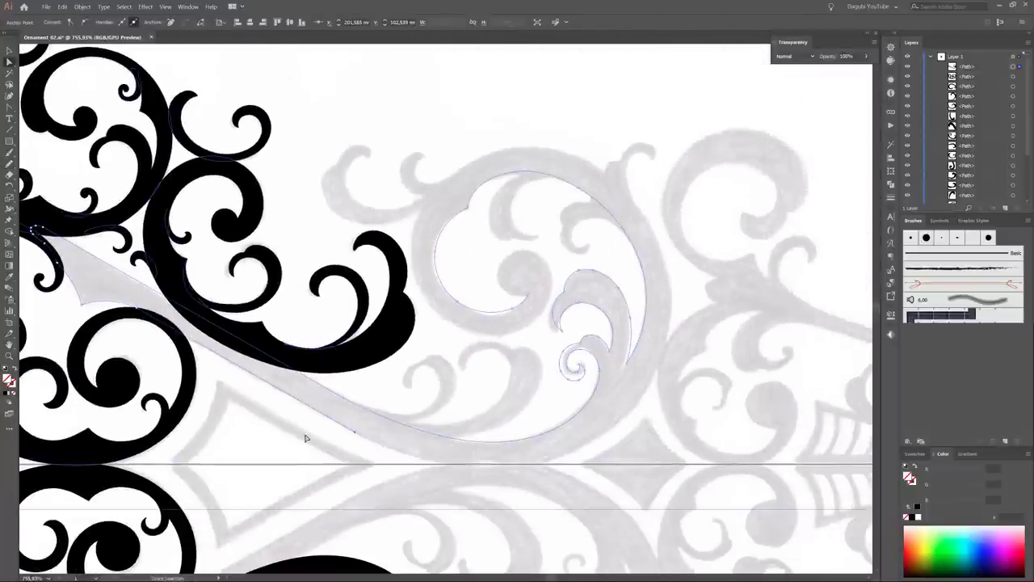
- Trace the big grey loop's outer edge around to its end, then clear the selection
{"action": "key", "text": "n"}
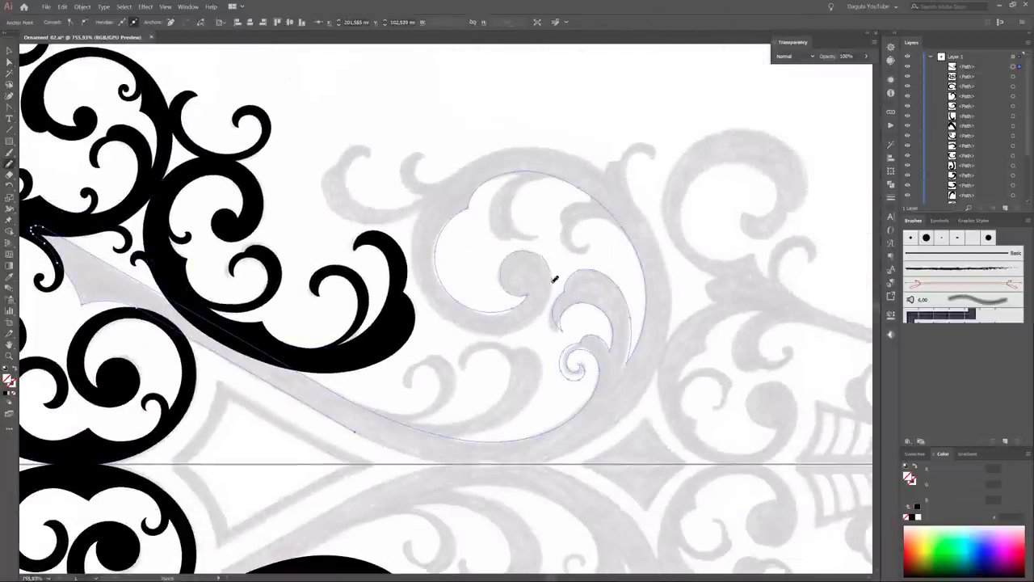
{"action": "mouse_move", "coordinate": [531, 142]}
{"action": "left_mouse_down"}
{"action": "mouse_move", "coordinate": [642, 197]}
{"action": "mouse_move", "coordinate": [665, 348]}
{"action": "left_mouse_up"}
{"action": "left_click_drag", "start_coordinate": [400, 445], "coordinate": [360, 432]}
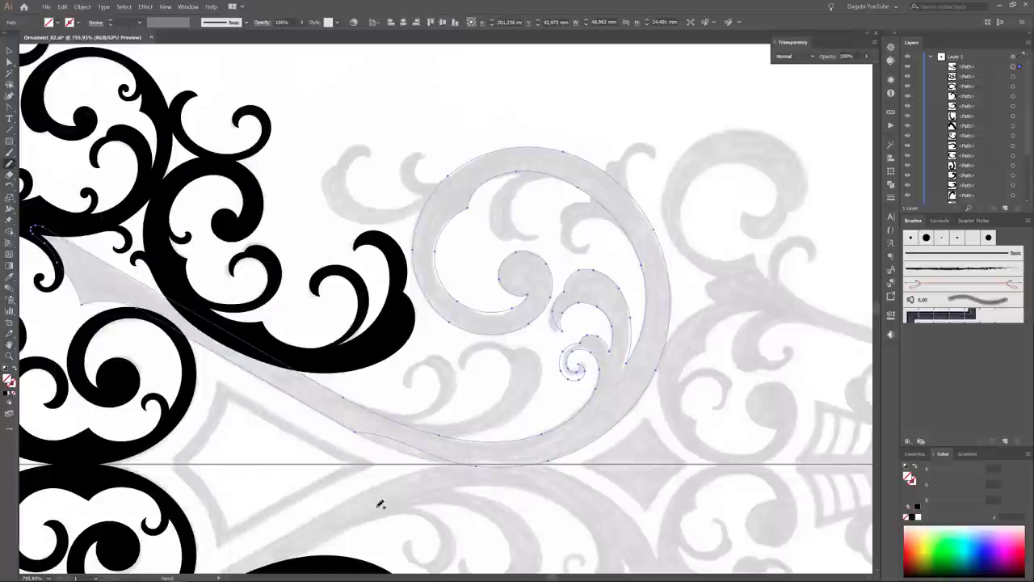
{"action": "left_click", "coordinate": [9, 63]}
{"action": "scroll", "coordinate": [633, 193], "scroll_direction": "up", "scroll_amount": 5}
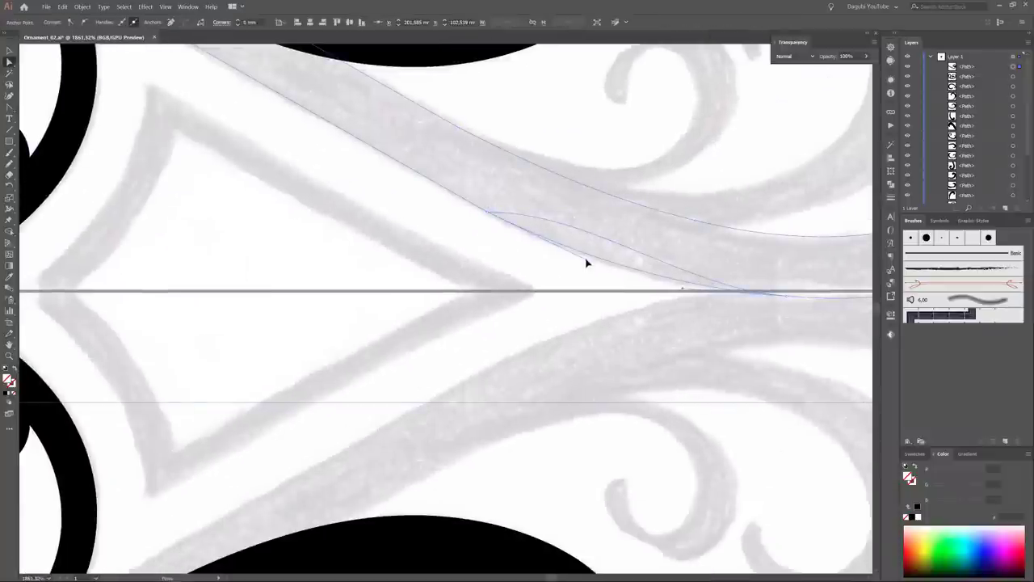
{"action": "scroll", "coordinate": [584, 266], "scroll_direction": "down", "scroll_amount": 5}
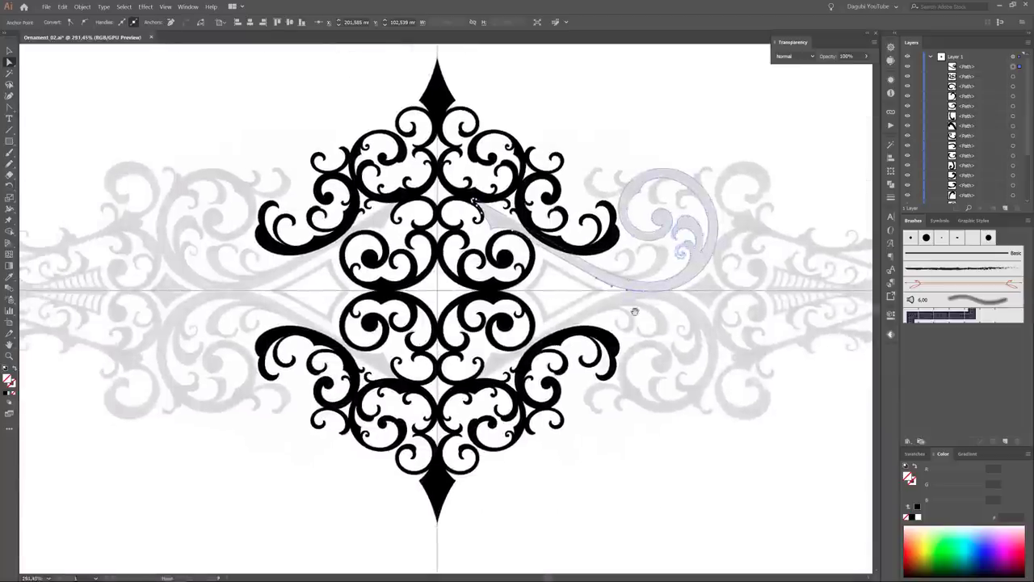
{"action": "left_click", "coordinate": [790, 488]}
- Hide the sketch to check the ornament, then pencil-trace the first small curl, closing it to fill black
{"action": "key", "text": "ctrl+shift+w"}
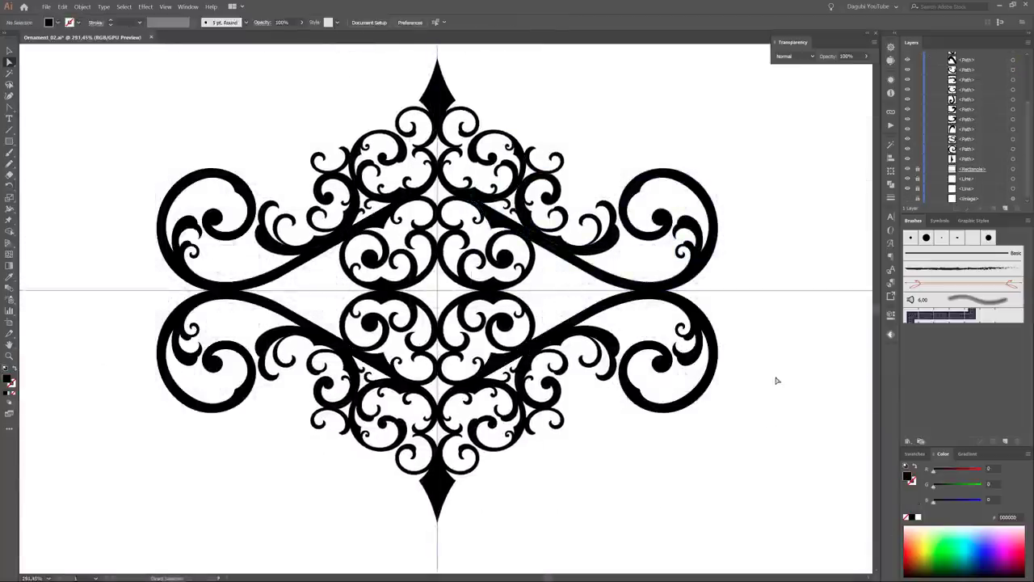
{"action": "left_click_drag", "start_coordinate": [785, 231], "coordinate": [742, 211]}
{"action": "scroll", "coordinate": [742, 212], "scroll_direction": "up", "scroll_amount": 2}
{"action": "scroll", "coordinate": [684, 224], "scroll_direction": "up", "scroll_amount": 2}
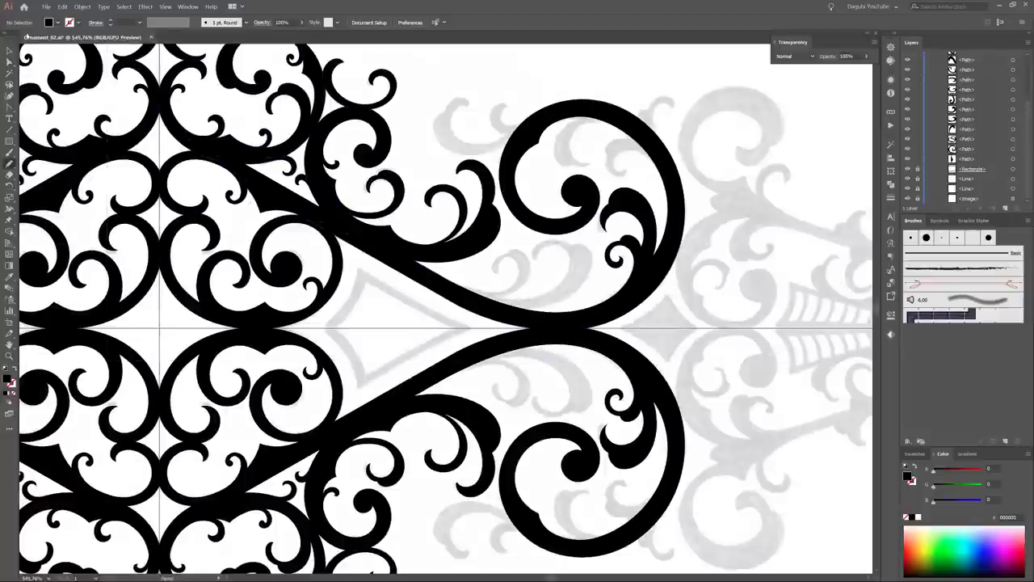
{"action": "scroll", "coordinate": [579, 312], "scroll_direction": "up", "scroll_amount": 2}
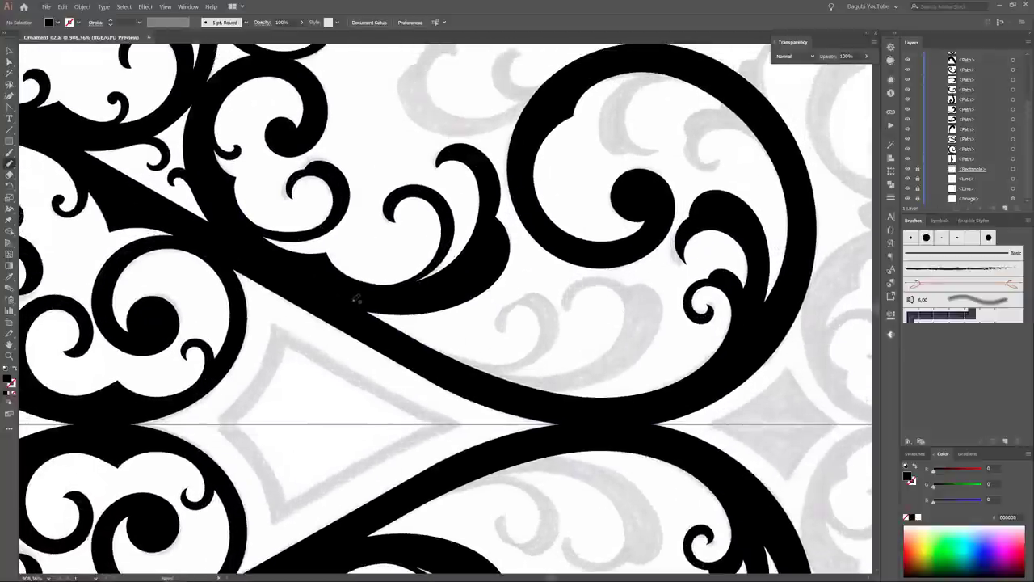
{"action": "left_click_drag", "start_coordinate": [530, 347], "coordinate": [530, 303]}
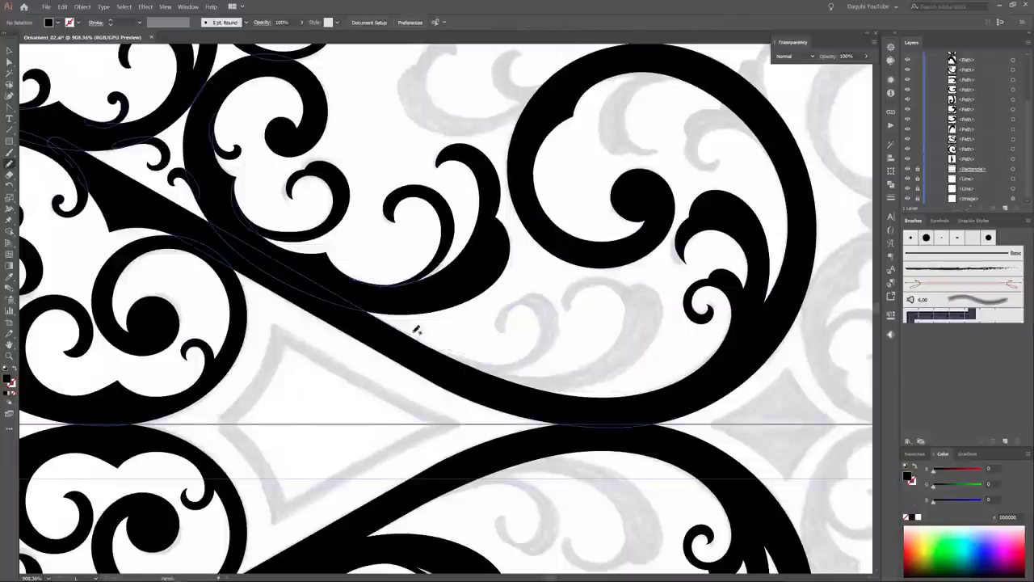
{"action": "mouse_move", "coordinate": [415, 332]}
{"action": "left_mouse_down"}
{"action": "mouse_move", "coordinate": [545, 319]}
{"action": "mouse_move", "coordinate": [507, 330]}
{"action": "mouse_move", "coordinate": [518, 303]}
{"action": "mouse_move", "coordinate": [547, 351]}
{"action": "mouse_move", "coordinate": [503, 362]}
{"action": "left_mouse_up"}
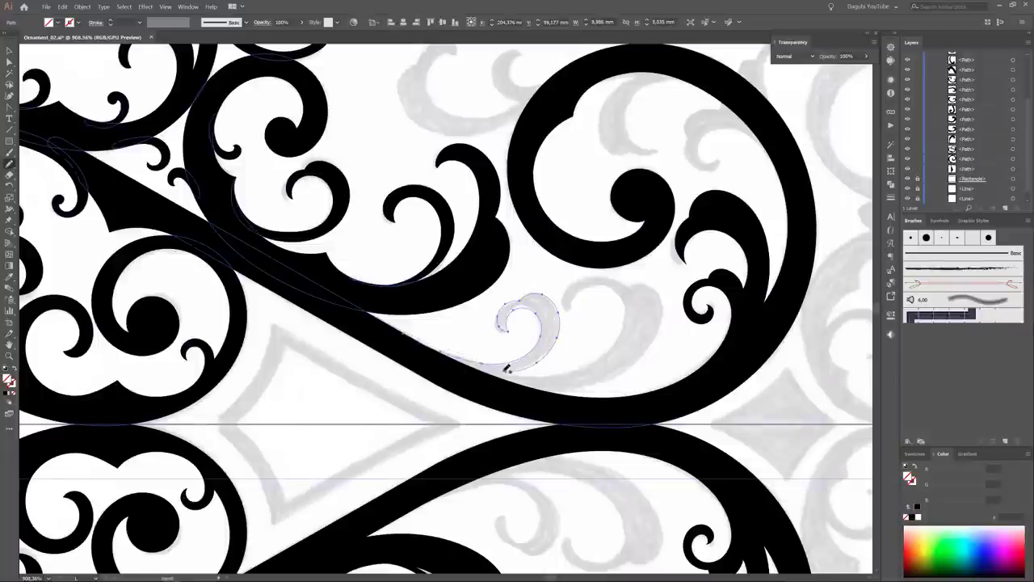
{"action": "scroll", "coordinate": [503, 363], "scroll_direction": "up", "scroll_amount": 10}
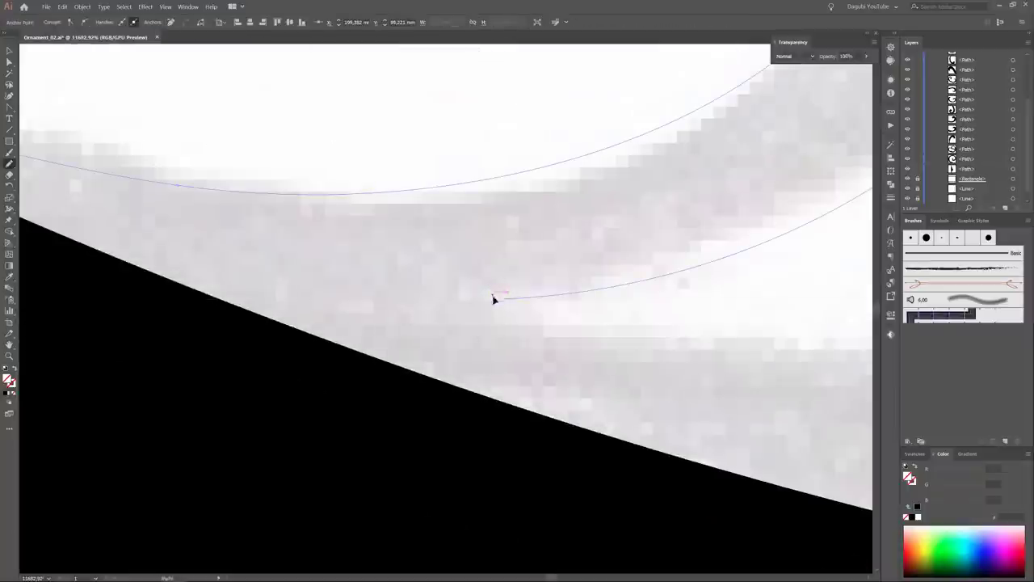
{"action": "scroll", "coordinate": [494, 296], "scroll_direction": "down", "scroll_amount": 4}
{"action": "scroll", "coordinate": [609, 316], "scroll_direction": "down", "scroll_amount": 3}
{"action": "scroll", "coordinate": [342, 395], "scroll_direction": "down", "scroll_amount": 3}
{"action": "left_click_drag", "start_coordinate": [380, 385], "coordinate": [486, 380]}
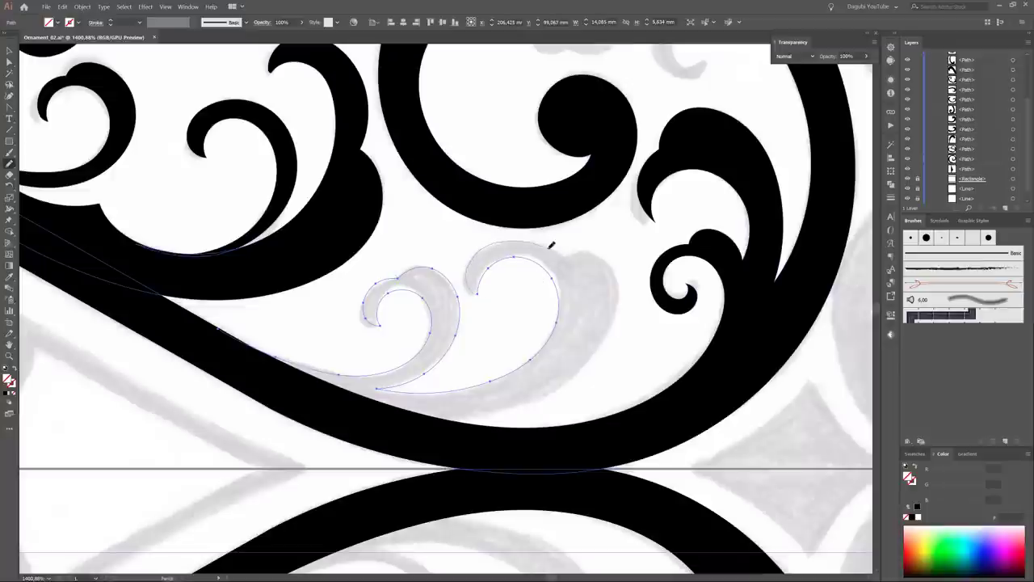
{"action": "left_click_drag", "start_coordinate": [621, 283], "coordinate": [229, 331]}
- Pencil-outline the next leafy curl along the black ring's outer and inner edges
{"action": "scroll", "coordinate": [712, 378], "scroll_direction": "down", "scroll_amount": 10}
{"action": "scroll", "coordinate": [646, 231], "scroll_direction": "up", "scroll_amount": 10}
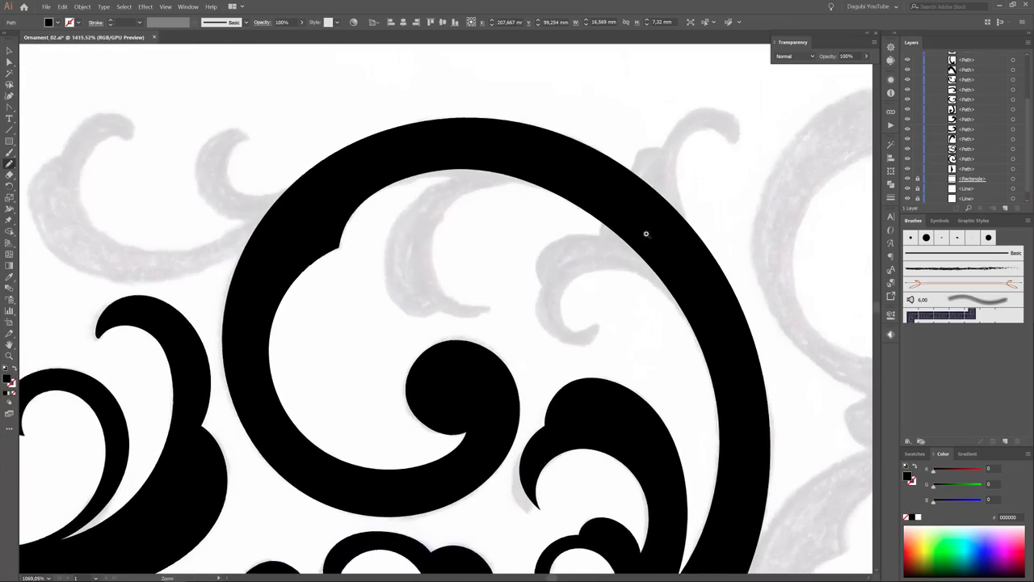
{"action": "left_click_drag", "start_coordinate": [682, 143], "coordinate": [736, 134]}
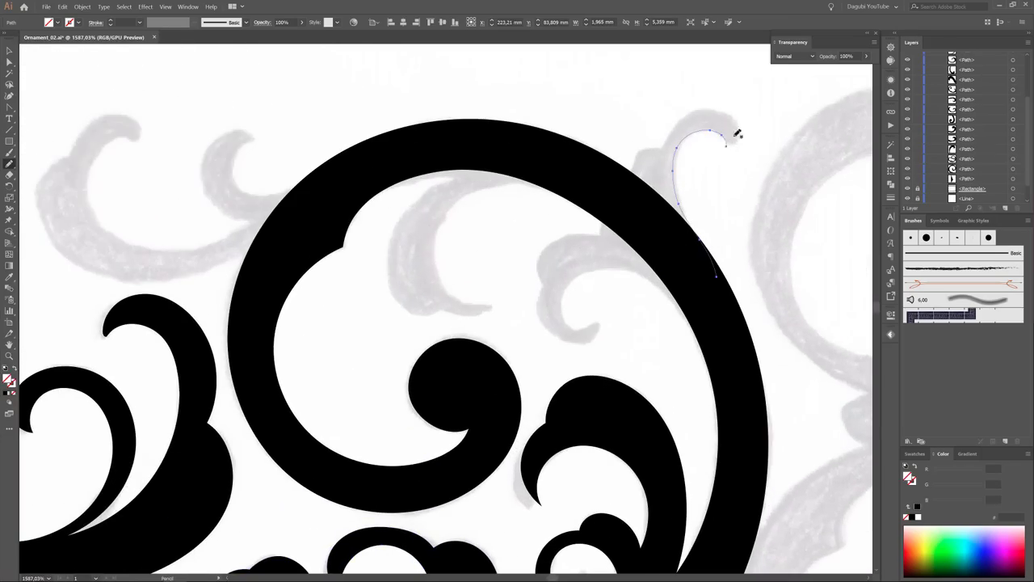
{"action": "left_click_drag", "start_coordinate": [673, 157], "coordinate": [729, 143]}
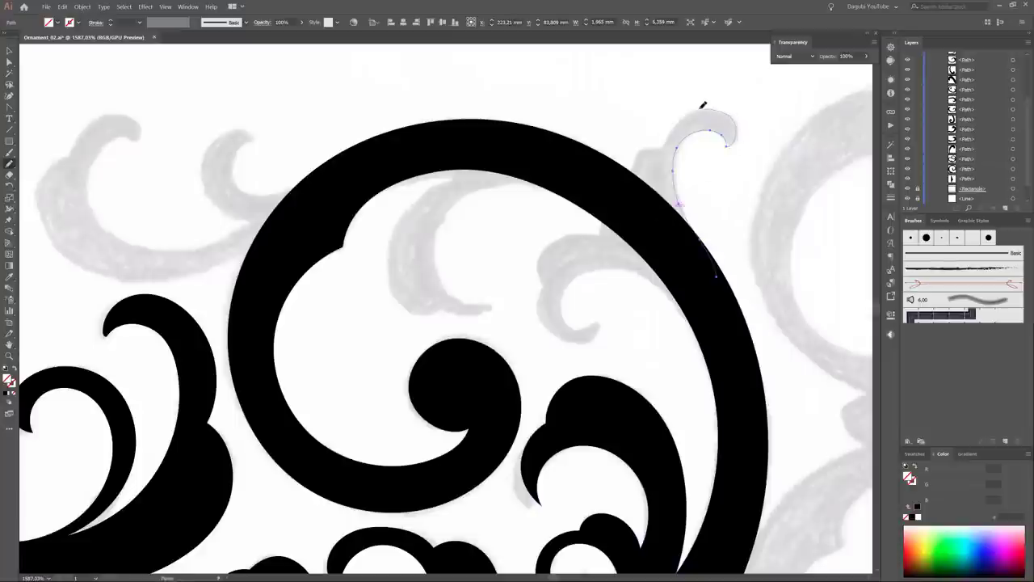
{"action": "left_click_drag", "start_coordinate": [700, 106], "coordinate": [670, 139]}
{"action": "left_click_drag", "start_coordinate": [634, 173], "coordinate": [719, 275]}
{"action": "left_click_drag", "start_coordinate": [598, 325], "coordinate": [578, 274]}
{"action": "left_click_drag", "start_coordinate": [681, 307], "coordinate": [712, 370]}
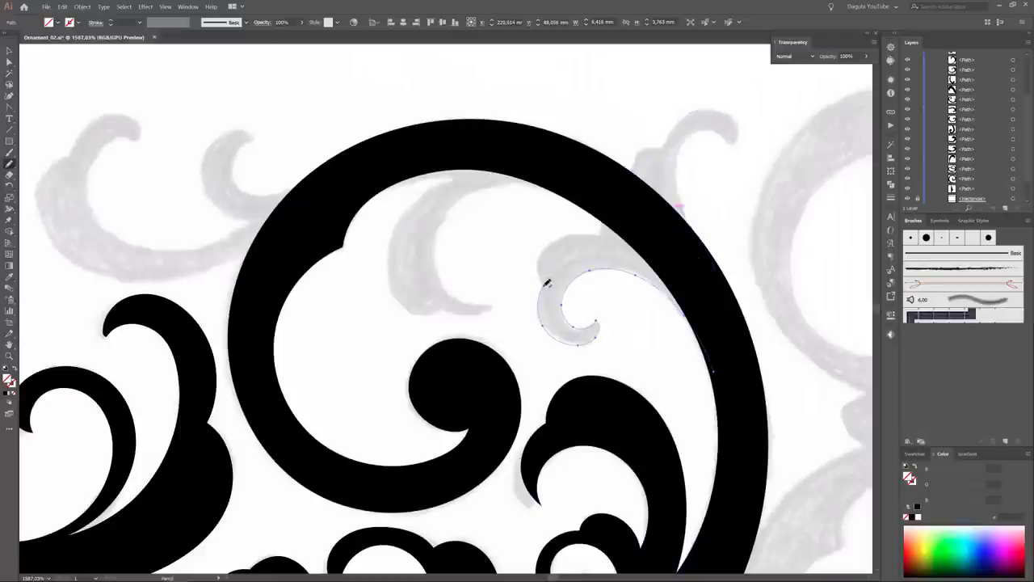
{"action": "left_click_drag", "start_coordinate": [559, 235], "coordinate": [602, 235]}
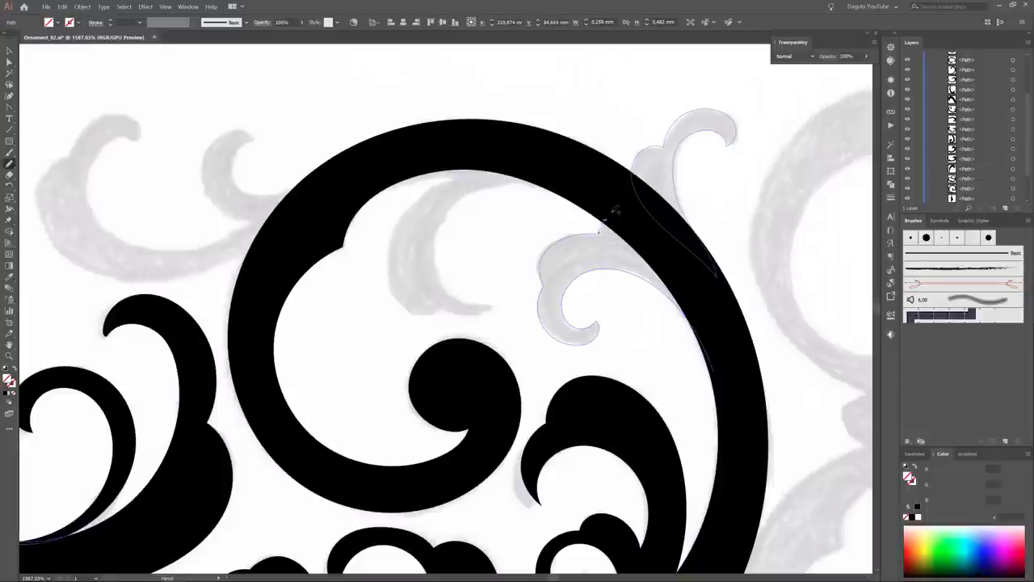
{"action": "left_click_drag", "start_coordinate": [604, 230], "coordinate": [723, 358]}
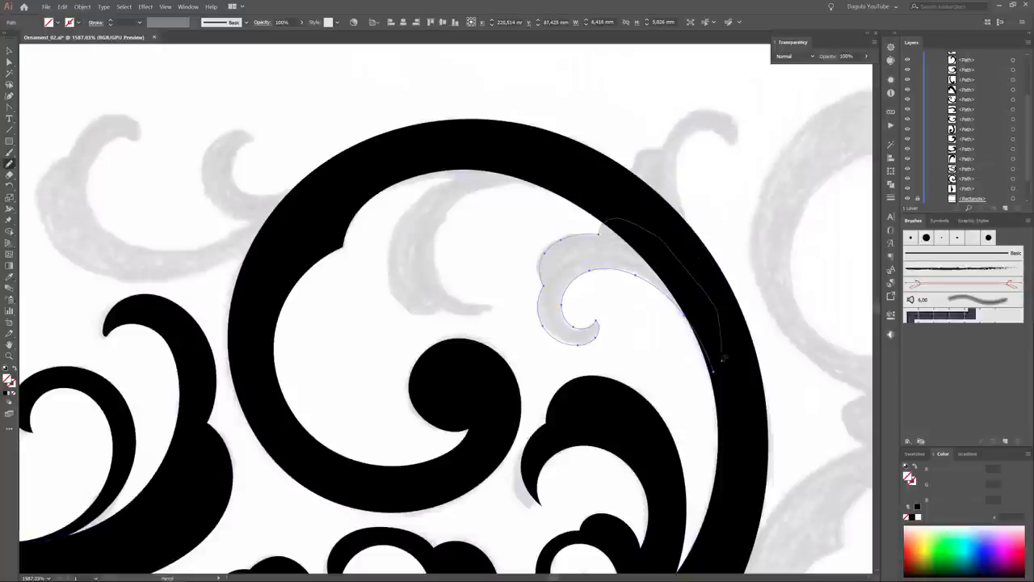
- Select the joined curl path, then trace the grey crescent beside it and fill it black
{"action": "key", "text": "a"}
{"action": "left_click", "coordinate": [604, 223]}
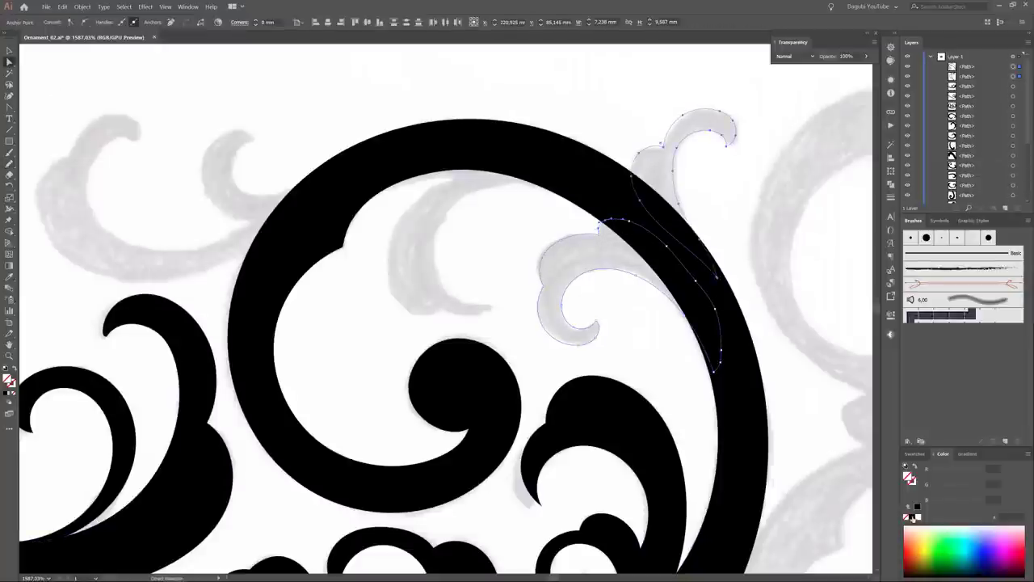
{"action": "scroll", "coordinate": [545, 323], "scroll_direction": "down", "scroll_amount": 5}
{"action": "scroll", "coordinate": [545, 324], "scroll_direction": "up", "scroll_amount": 8}
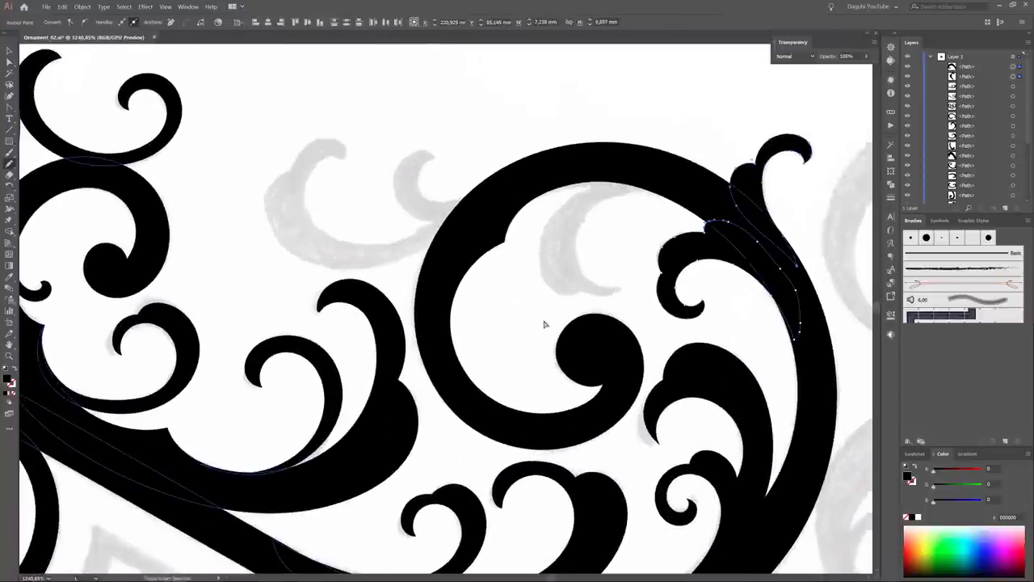
{"action": "left_click_drag", "start_coordinate": [620, 286], "coordinate": [691, 204]}
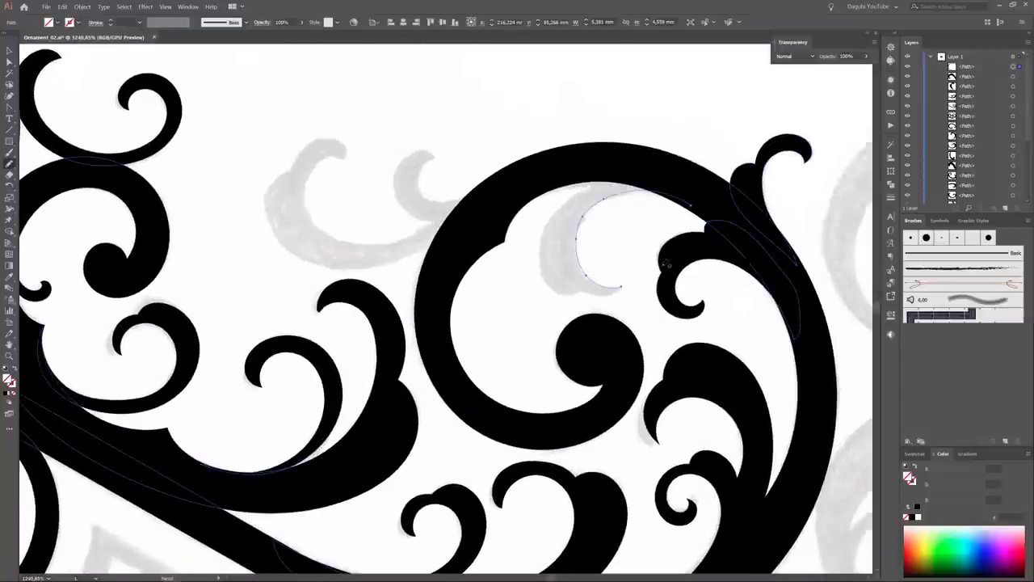
{"action": "left_click_drag", "start_coordinate": [623, 282], "coordinate": [635, 192]}
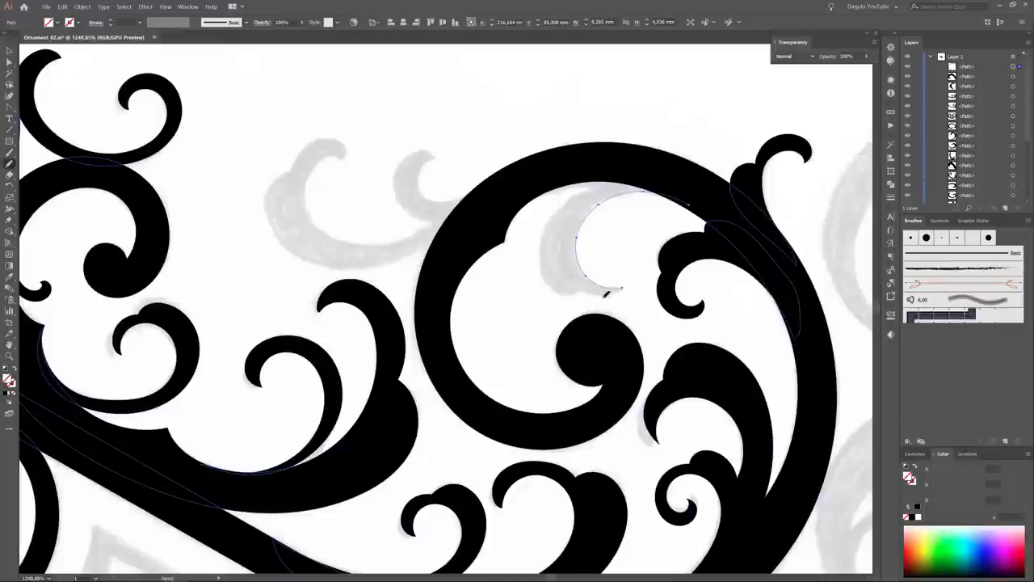
{"action": "left_click_drag", "start_coordinate": [621, 289], "coordinate": [583, 289]}
{"action": "key", "text": "comma"}
- Trace the next grey curl left of the crescent, fill it solid black, and deselect
{"action": "mouse_move", "coordinate": [432, 155]}
{"action": "left_mouse_down"}
{"action": "mouse_move", "coordinate": [615, 191]}
{"action": "mouse_move", "coordinate": [715, 194]}
{"action": "left_mouse_up"}
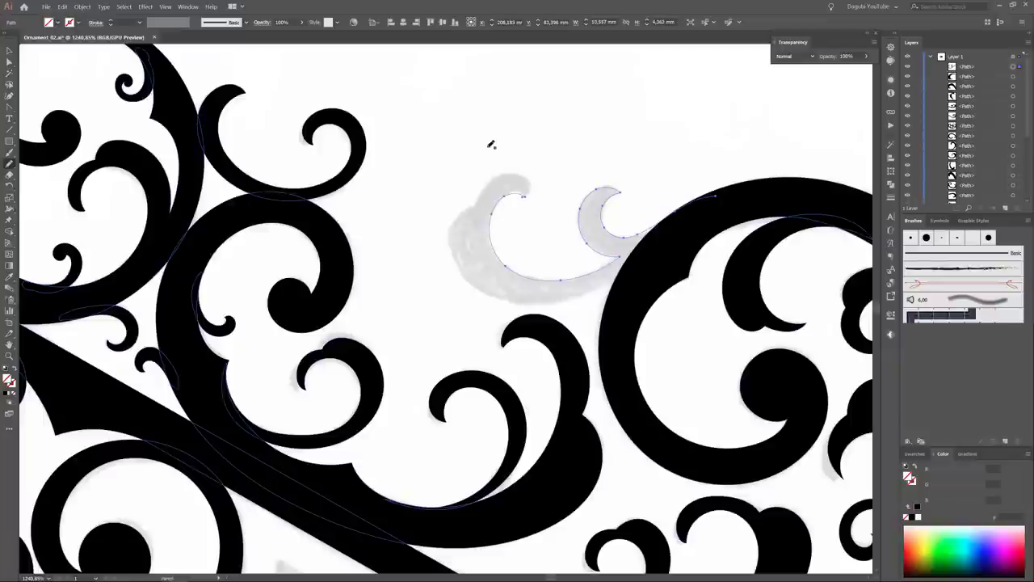
{"action": "left_click_drag", "start_coordinate": [619, 257], "coordinate": [503, 259]}
{"action": "mouse_move", "coordinate": [525, 189]}
{"action": "left_mouse_down"}
{"action": "mouse_move", "coordinate": [532, 197]}
{"action": "mouse_move", "coordinate": [477, 205]}
{"action": "left_mouse_up"}
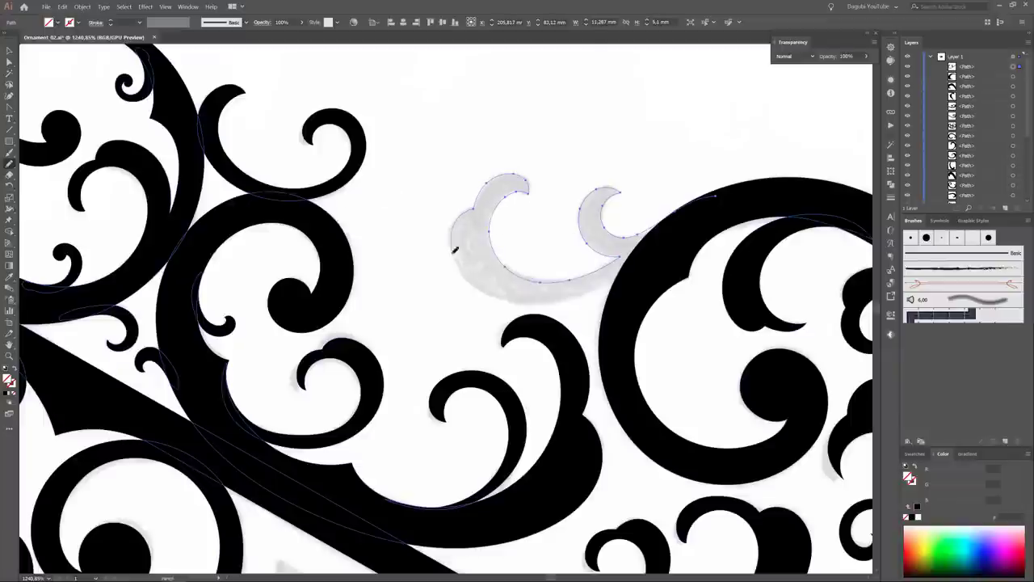
{"action": "left_click_drag", "start_coordinate": [454, 249], "coordinate": [576, 296]}
{"action": "left_click", "coordinate": [916, 506]}
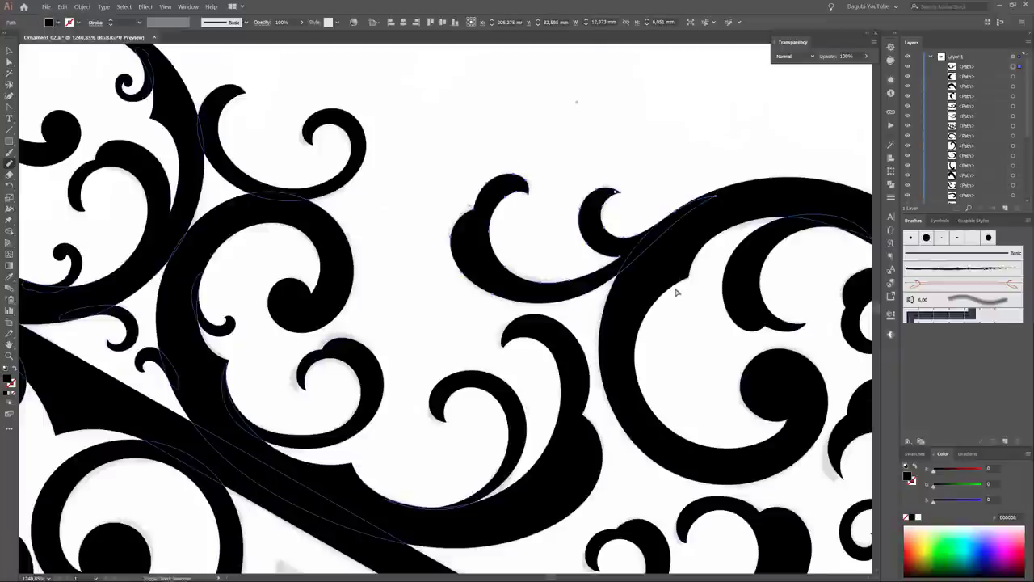
{"action": "key", "text": "ctrl+shift+a"}
{"action": "key", "text": "ctrl+0"}
{"action": "left_click_drag", "start_coordinate": [848, 427], "coordinate": [767, 330]}
{"action": "scroll", "coordinate": [634, 280], "scroll_direction": "up", "scroll_amount": 2}
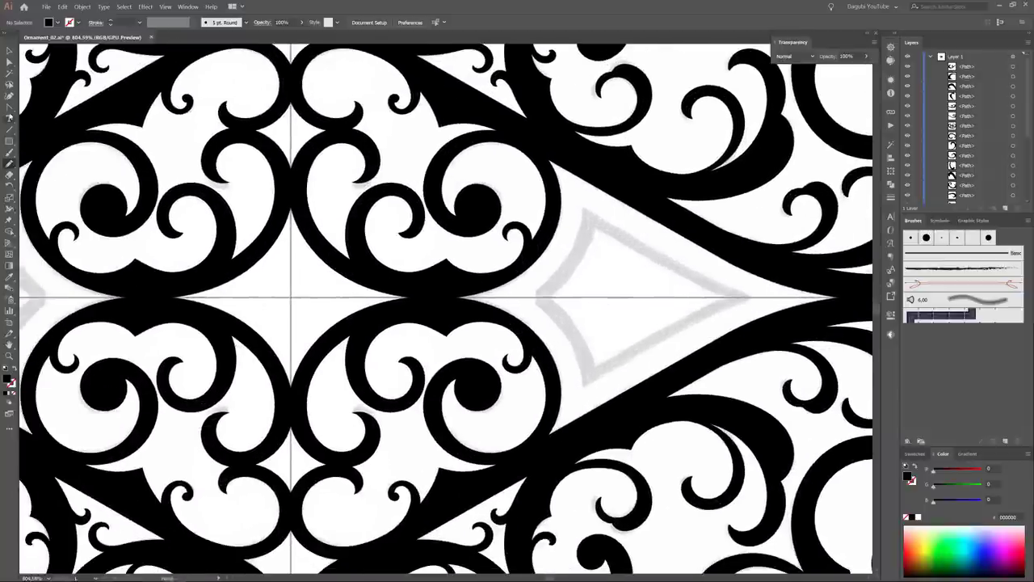
- Redraw the central diamond as a closed path with a curved upper edge
{"action": "left_click", "coordinate": [9, 115]}
{"action": "left_click", "coordinate": [528, 298]}
{"action": "left_click", "coordinate": [584, 208]}
{"action": "left_click", "coordinate": [758, 301]}
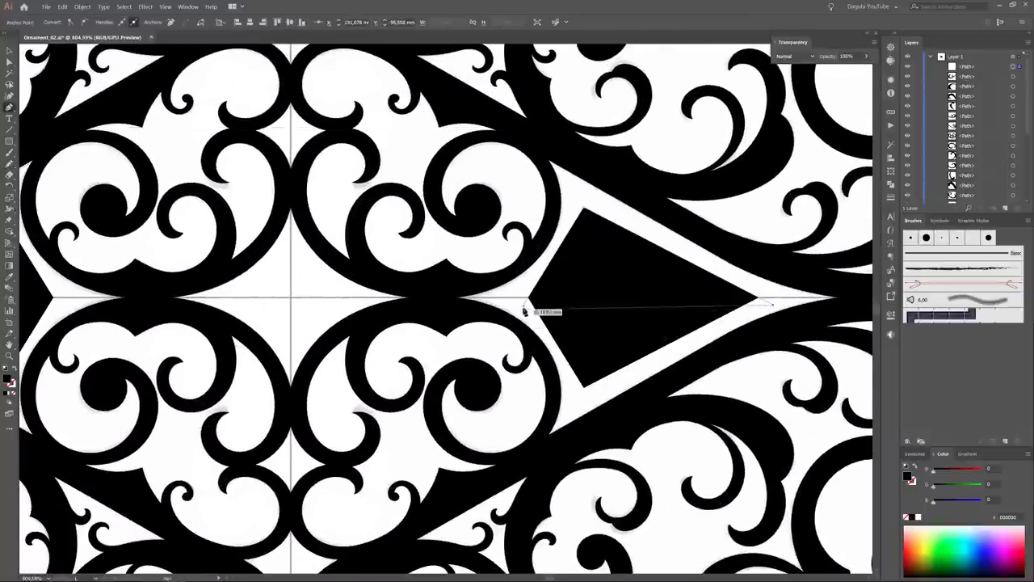
{"action": "key", "text": "ctrl+z"}
{"action": "key", "text": "ctrl+z"}
{"action": "key", "text": "ctrl+z"}
{"action": "left_click_drag", "start_coordinate": [583, 208], "coordinate": [568, 265]}
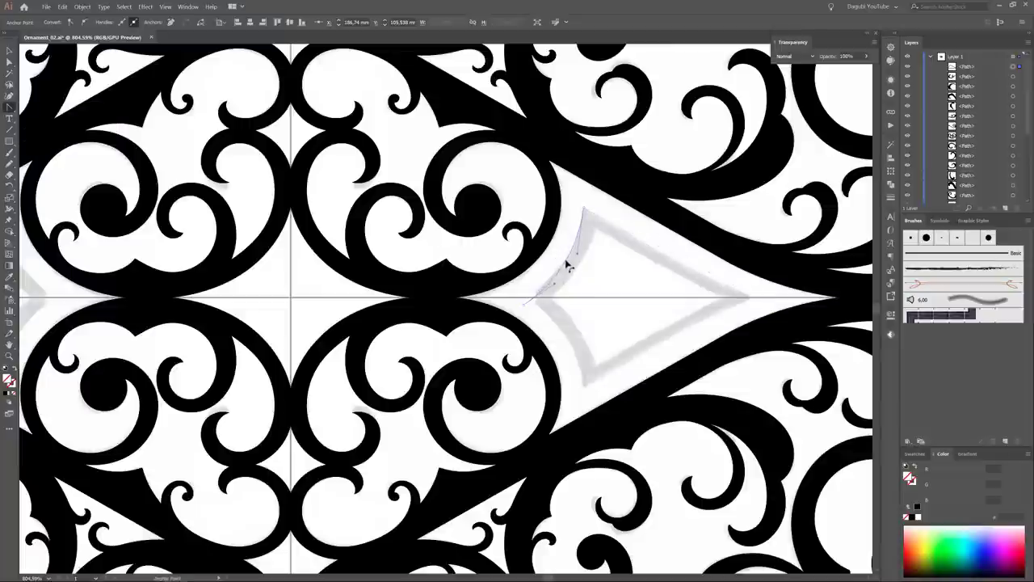
{"action": "left_click", "coordinate": [758, 300]}
{"action": "left_click", "coordinate": [522, 300]}
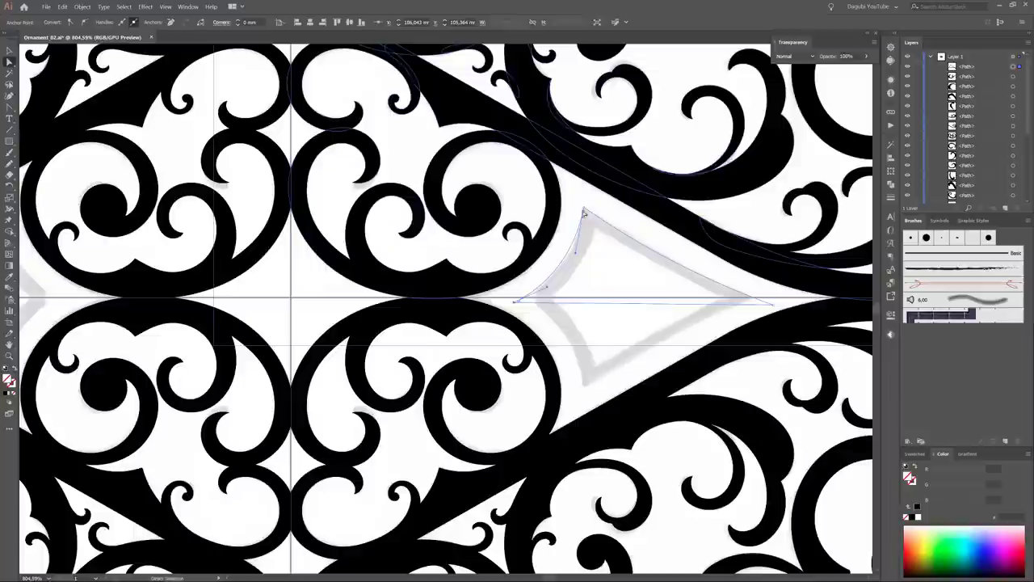
- Bow the diamond's bottom edge downward and give its outline a 2 pt black stroke
{"action": "left_click_drag", "start_coordinate": [628, 302], "coordinate": [628, 374]}
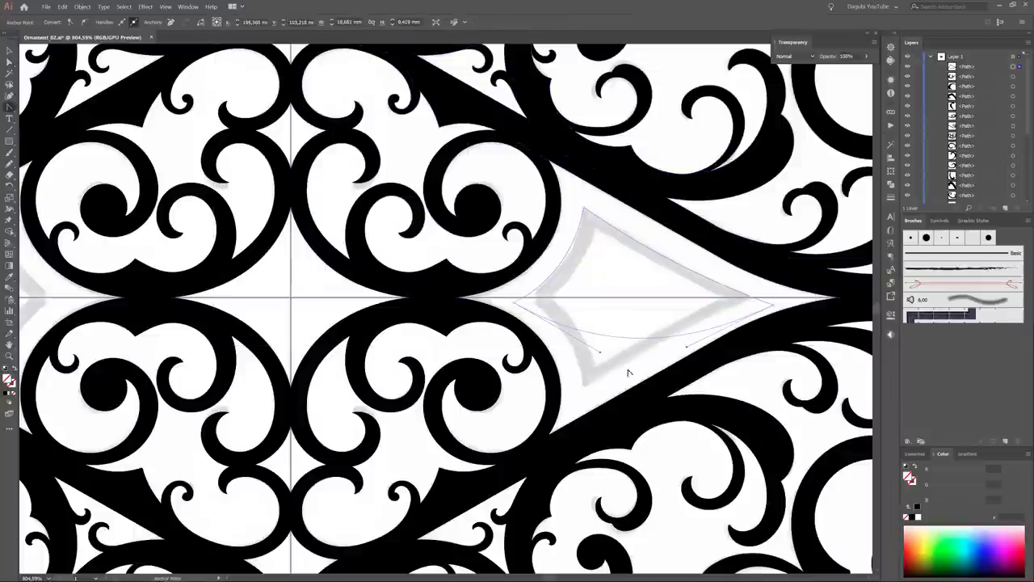
{"action": "left_click", "coordinate": [891, 196]}
{"action": "left_click", "coordinate": [807, 154]}
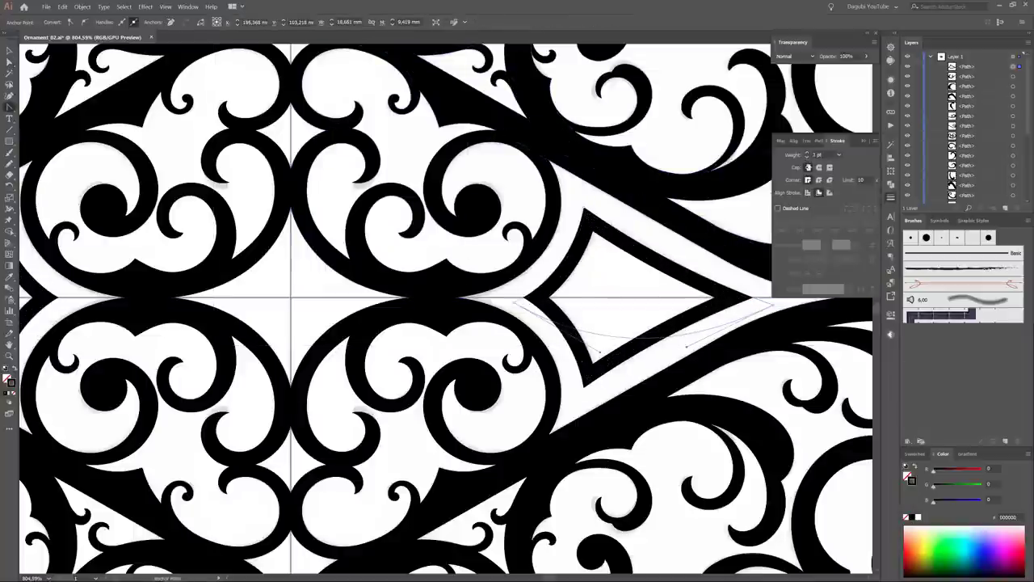
{"action": "key", "text": "ctrl+0"}
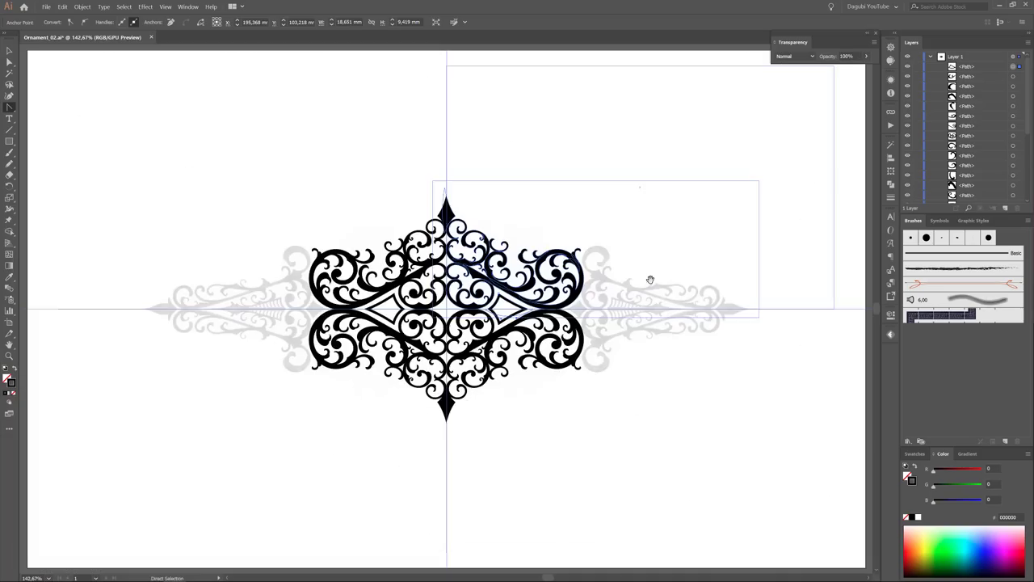
{"action": "key", "text": "ctrl+shift+a"}
- Draw a straight diagonal stem line toward the centre axis with the Pen tool
{"action": "scroll", "coordinate": [711, 302], "scroll_direction": "up", "scroll_amount": 5}
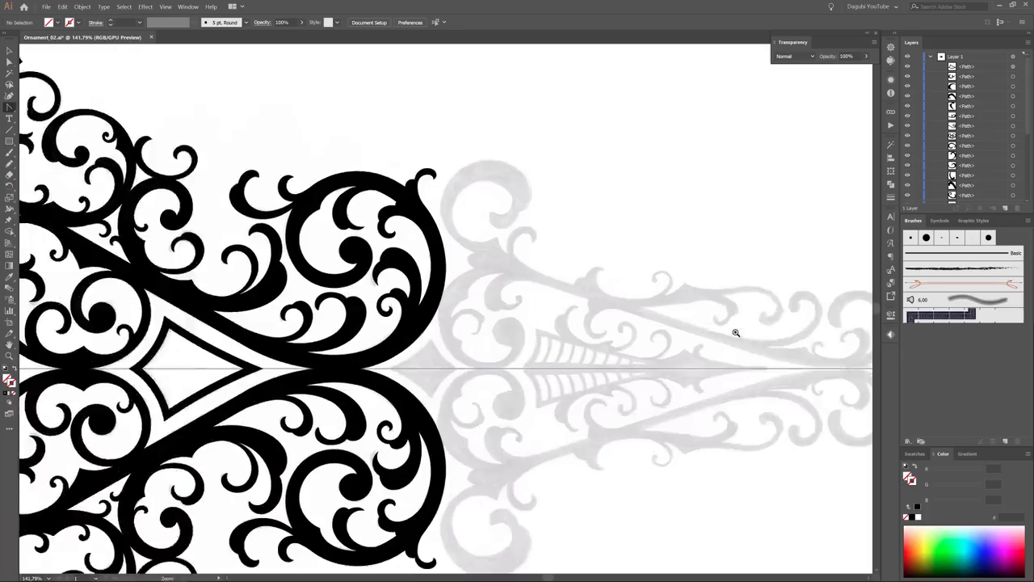
{"action": "left_click_drag", "start_coordinate": [9, 107], "coordinate": [37, 105]}
{"action": "left_click", "coordinate": [324, 224]}
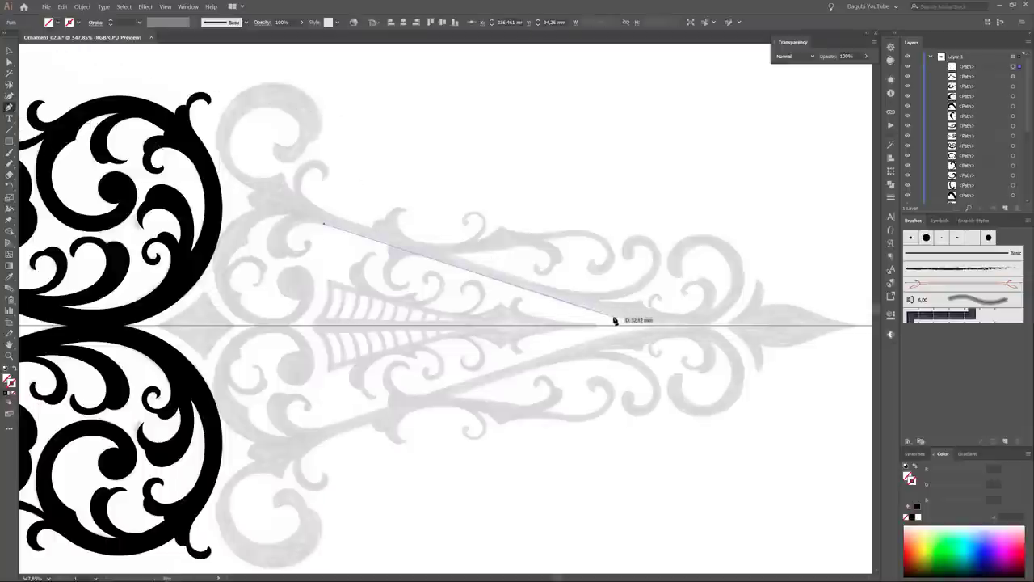
{"action": "left_click", "coordinate": [614, 316]}
{"action": "key", "text": "Escape"}
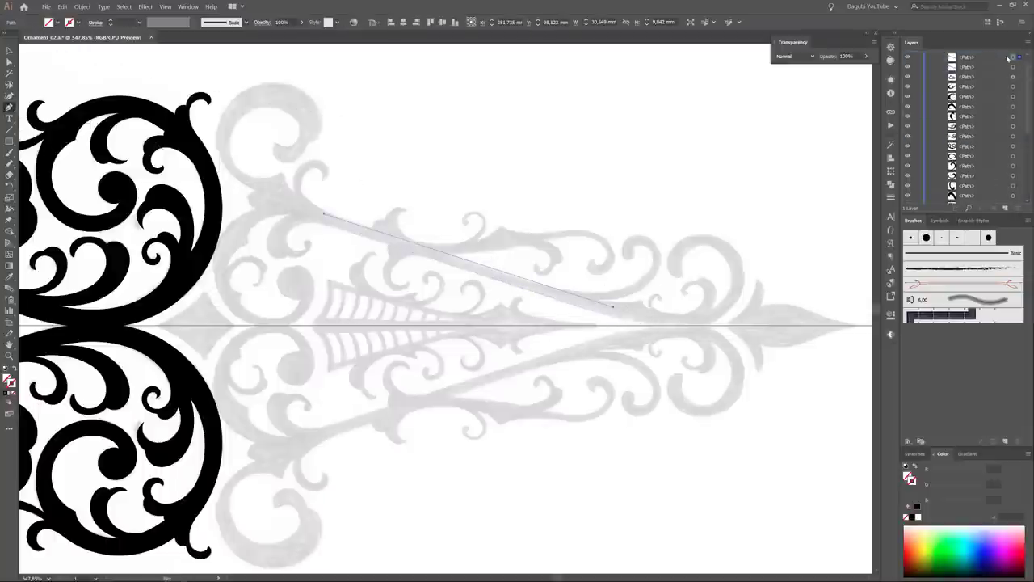
- Select the stem and pull its right end back to shorten it
{"action": "scroll", "coordinate": [545, 281], "scroll_direction": "up", "scroll_amount": 1}
{"action": "scroll", "coordinate": [504, 262], "scroll_direction": "up", "scroll_amount": 2}
{"action": "left_click", "coordinate": [9, 50]}
{"action": "left_click", "coordinate": [462, 286]}
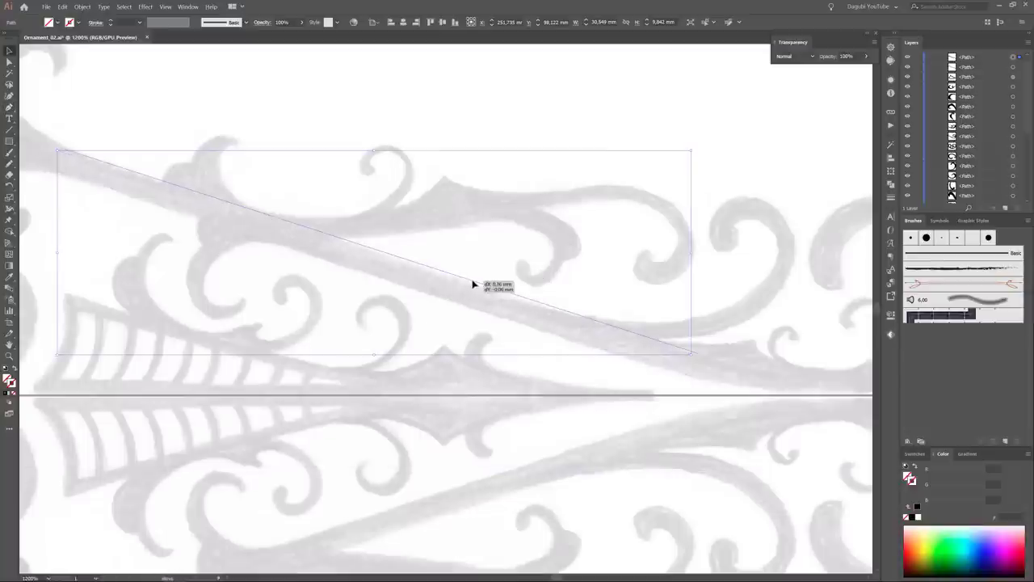
{"action": "key", "text": "p"}
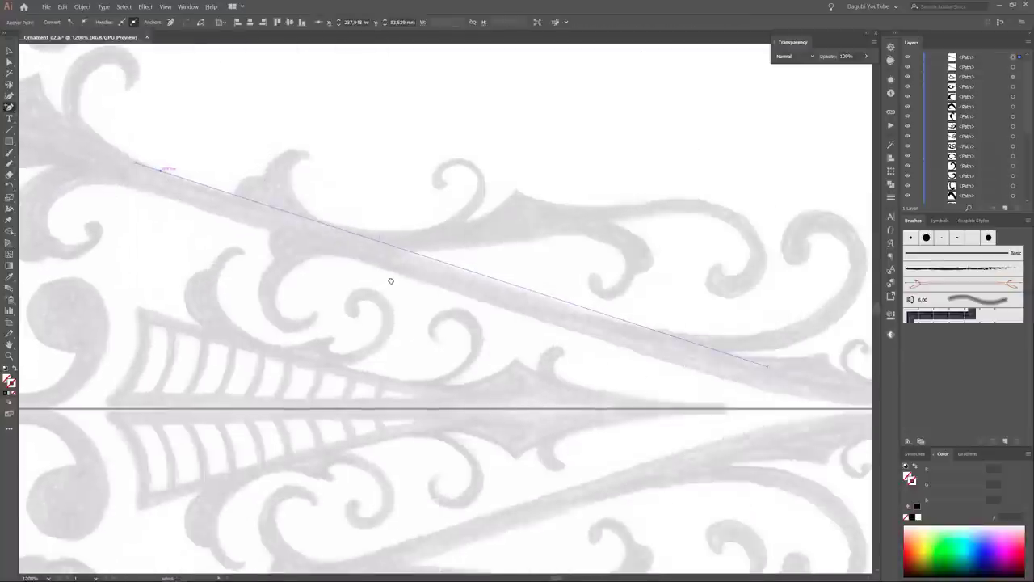
{"action": "key", "text": "a"}
{"action": "left_click_drag", "start_coordinate": [769, 367], "coordinate": [627, 315]}
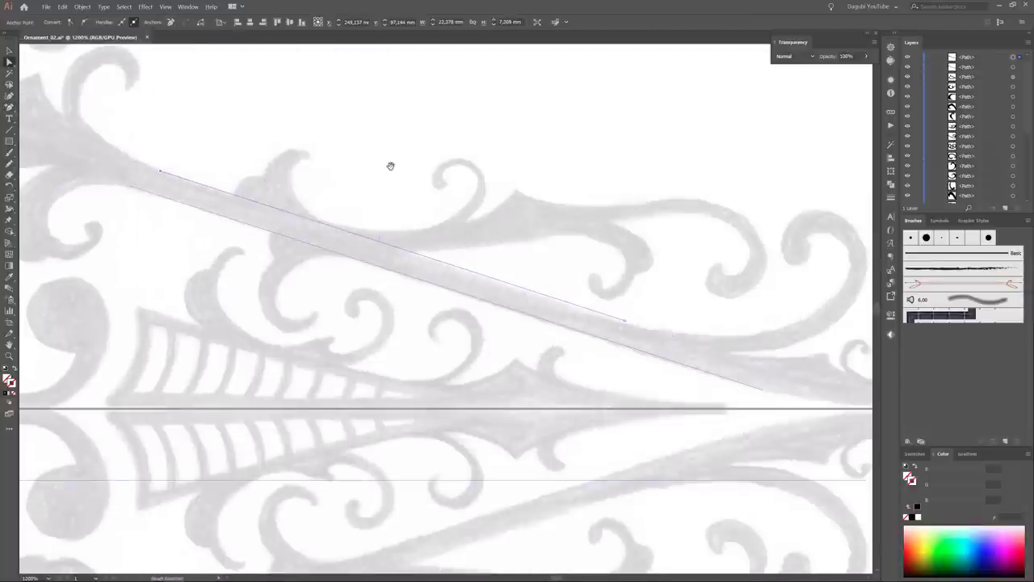
{"action": "left_click_drag", "start_coordinate": [390, 164], "coordinate": [521, 251]}
- Pencil-trace the stem up into the large curl and around its outer edge
{"action": "key", "text": "n"}
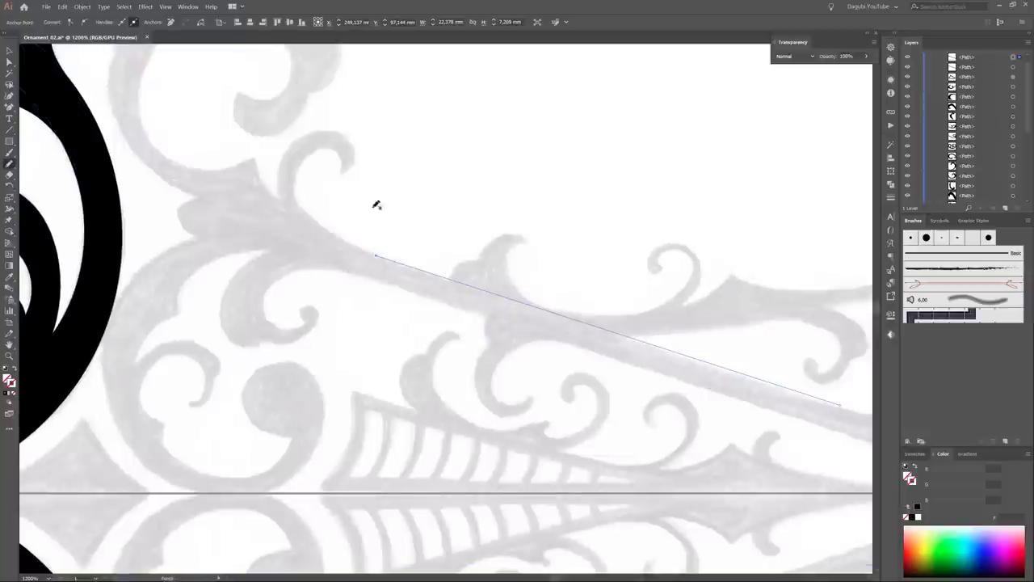
{"action": "mouse_move", "coordinate": [315, 219]}
{"action": "left_mouse_down"}
{"action": "mouse_move", "coordinate": [321, 145]}
{"action": "mouse_move", "coordinate": [341, 174]}
{"action": "left_mouse_up"}
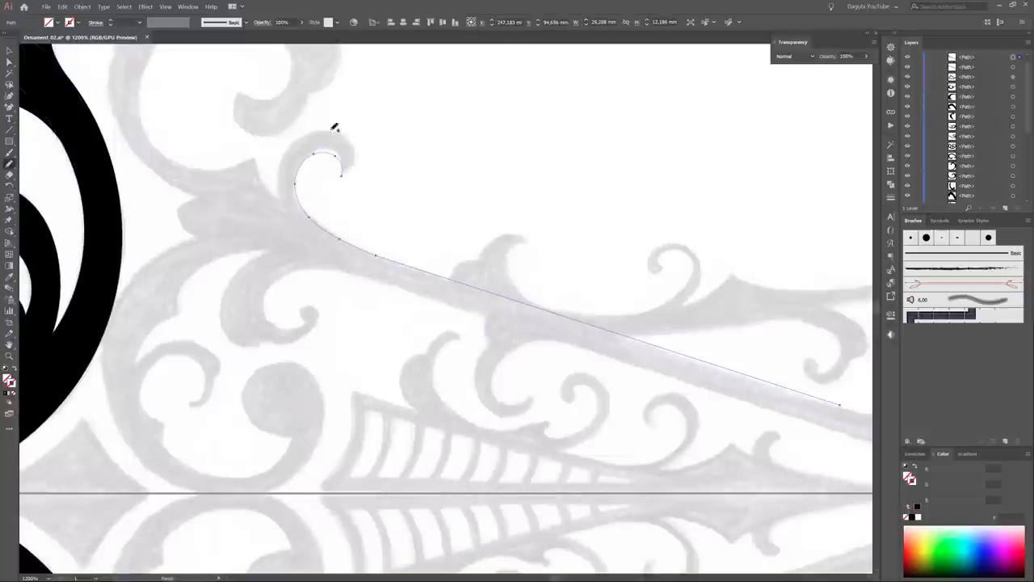
{"action": "left_click_drag", "start_coordinate": [287, 197], "coordinate": [409, 335]}
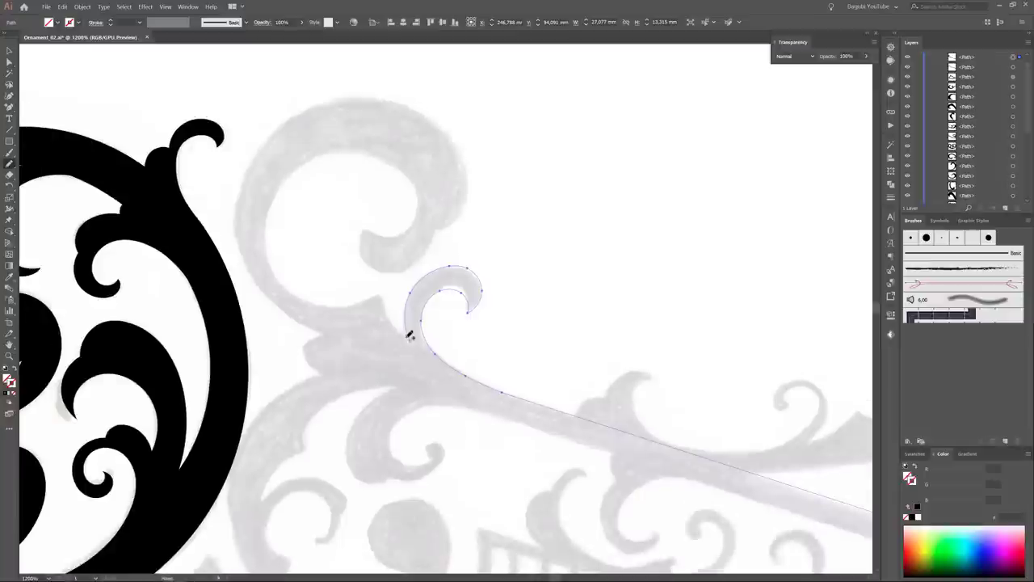
{"action": "mouse_move", "coordinate": [374, 296]}
{"action": "left_mouse_down"}
{"action": "mouse_move", "coordinate": [277, 259]}
{"action": "mouse_move", "coordinate": [346, 146]}
{"action": "mouse_move", "coordinate": [399, 229]}
{"action": "mouse_move", "coordinate": [363, 232]}
{"action": "left_mouse_up"}
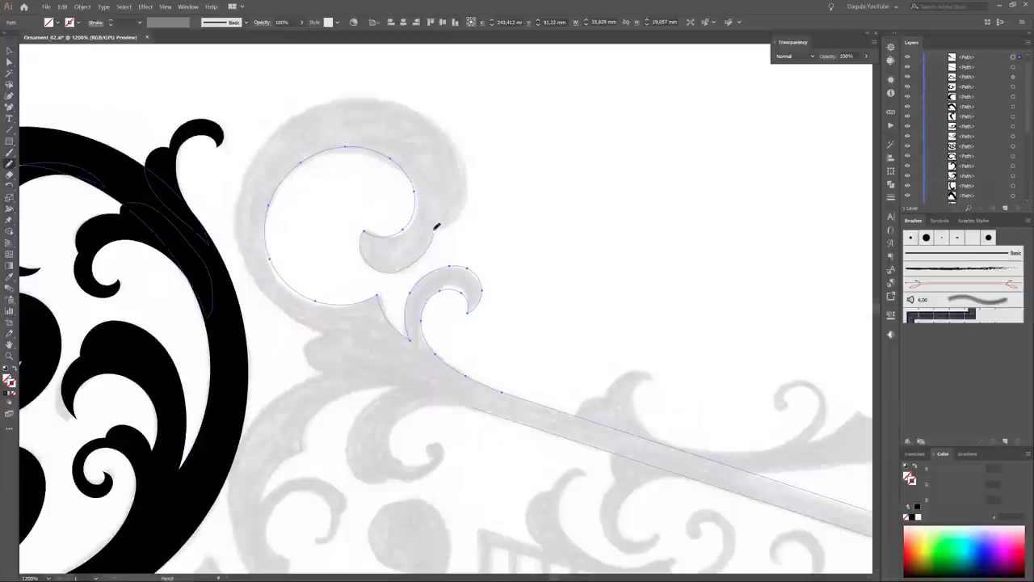
{"action": "left_click_drag", "start_coordinate": [364, 233], "coordinate": [389, 270]}
{"action": "mouse_move", "coordinate": [467, 169]}
{"action": "left_mouse_down"}
{"action": "mouse_move", "coordinate": [353, 97]}
{"action": "mouse_move", "coordinate": [237, 208]}
{"action": "mouse_move", "coordinate": [323, 327]}
{"action": "left_mouse_up"}
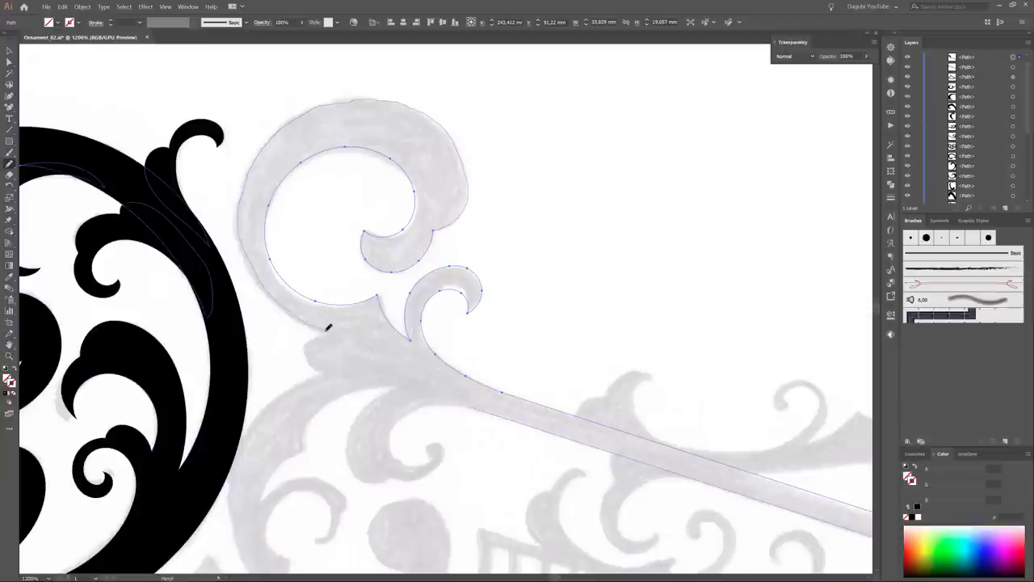
{"action": "key", "text": "ctrl+z"}
{"action": "mouse_move", "coordinate": [464, 209]}
{"action": "left_mouse_down"}
{"action": "mouse_move", "coordinate": [422, 104]}
{"action": "mouse_move", "coordinate": [263, 143]}
{"action": "left_mouse_up"}
{"action": "left_click_drag", "start_coordinate": [260, 280], "coordinate": [323, 327]}
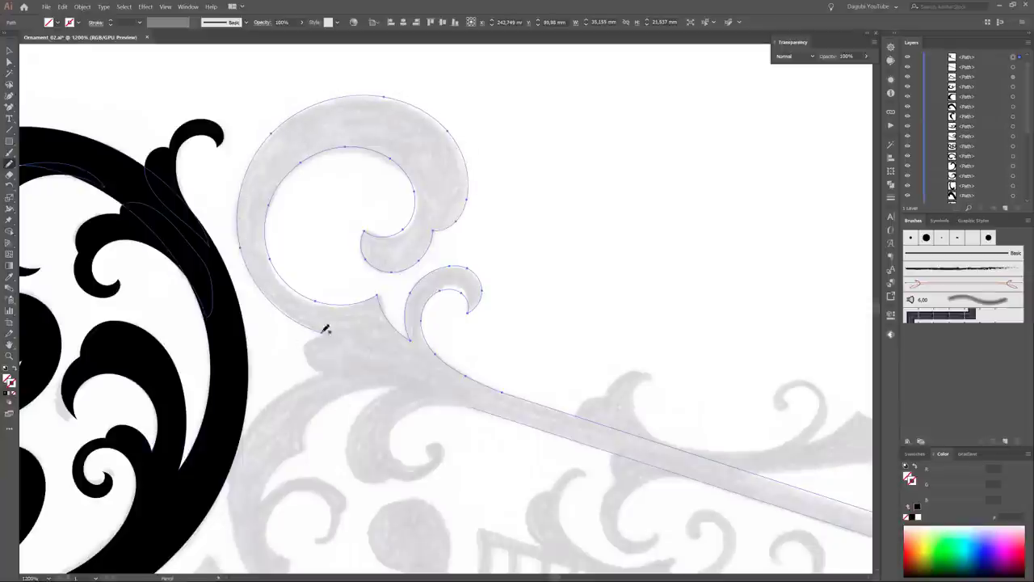
{"action": "key", "text": "ctrl+z"}
- Continue the outline down the ornament's left edge and around the small lower curl
{"action": "scroll", "coordinate": [319, 370], "scroll_direction": "up", "scroll_amount": 5}
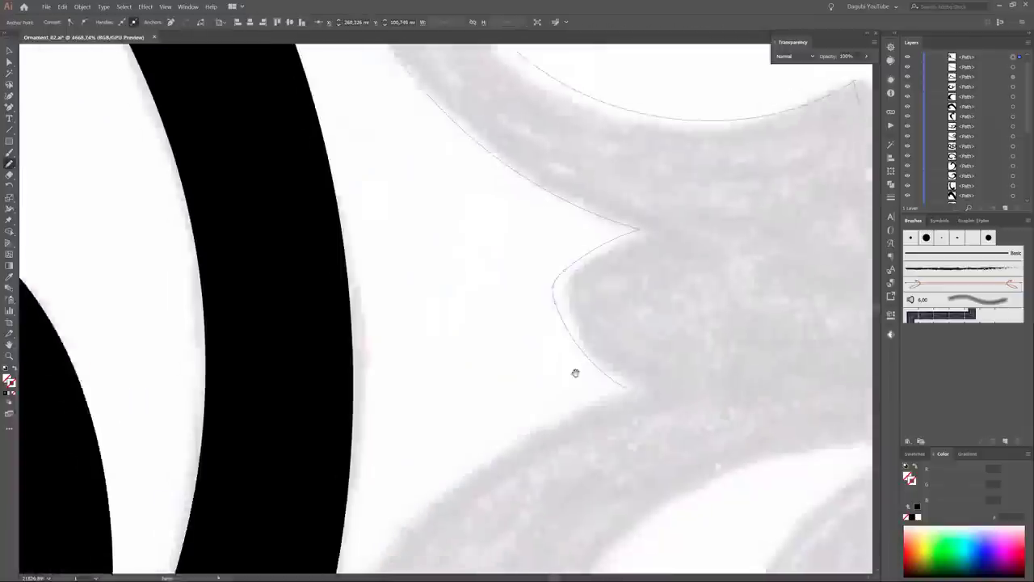
{"action": "scroll", "coordinate": [575, 373], "scroll_direction": "down", "scroll_amount": 5}
{"action": "left_click_drag", "start_coordinate": [428, 287], "coordinate": [373, 263]}
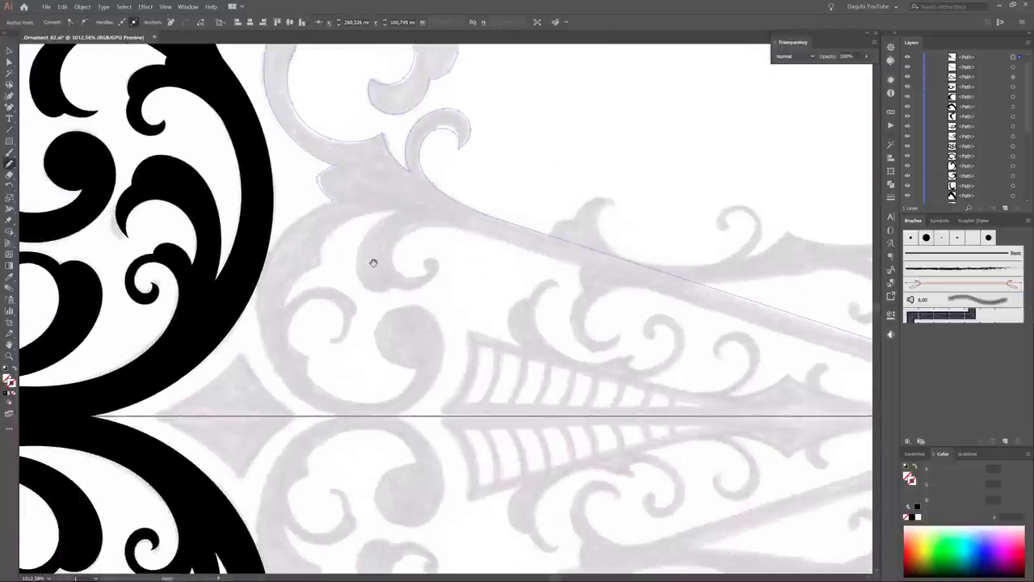
{"action": "left_click", "coordinate": [333, 196], "text": "ctrl"}
{"action": "key", "text": "ctrl+z"}
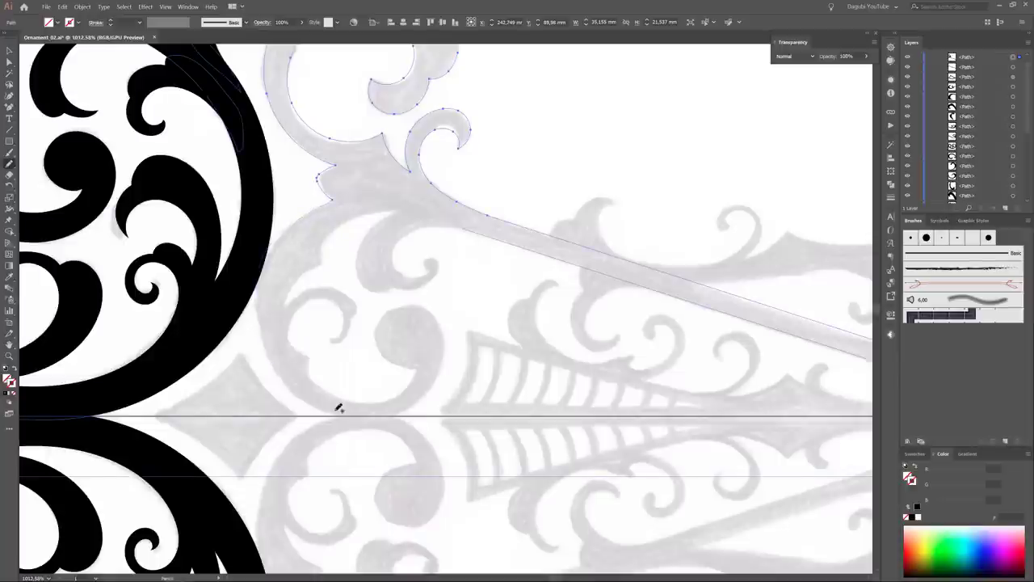
{"action": "left_click_drag", "start_coordinate": [322, 201], "coordinate": [263, 267]}
{"action": "left_click_drag", "start_coordinate": [382, 342], "coordinate": [416, 366]}
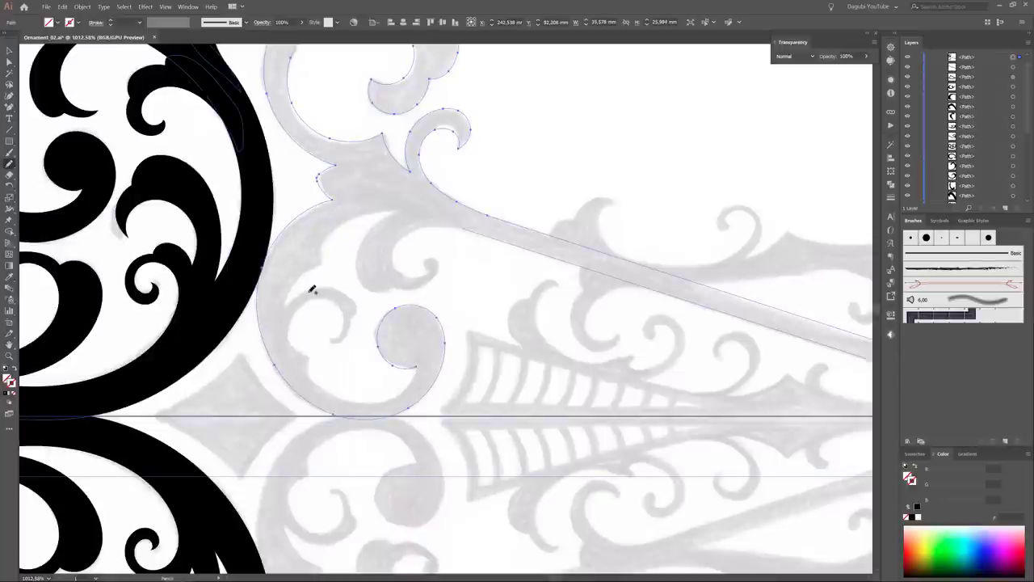
{"action": "key", "text": "ctrl+z"}
{"action": "left_click_drag", "start_coordinate": [332, 198], "coordinate": [289, 384]}
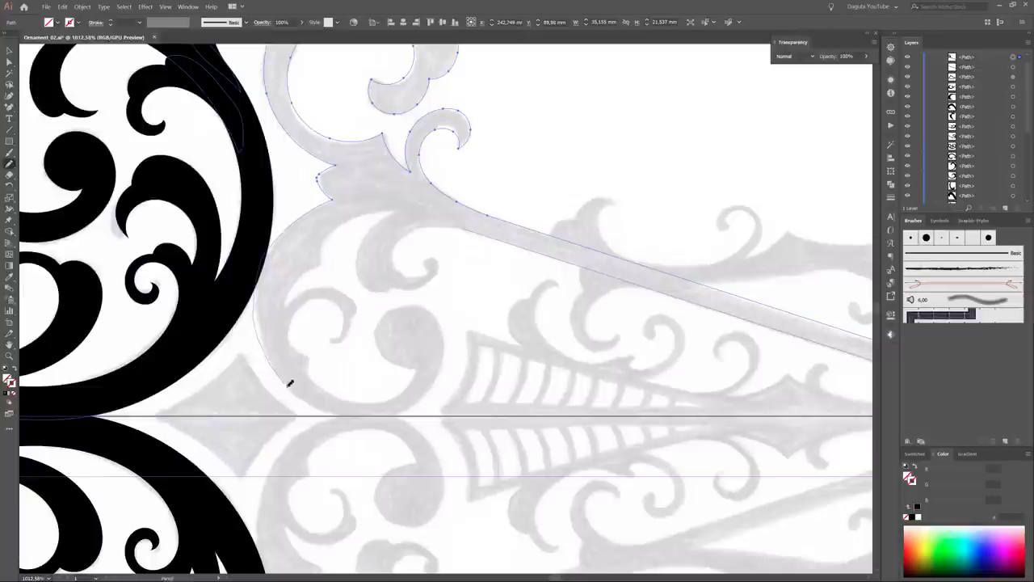
{"action": "left_click_drag", "start_coordinate": [379, 342], "coordinate": [408, 363]}
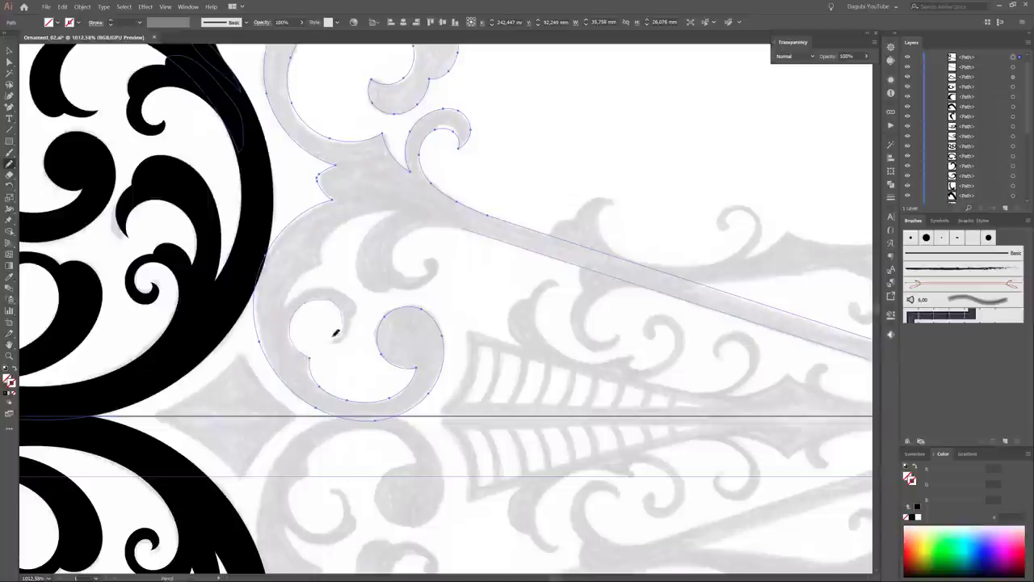
{"action": "left_click_drag", "start_coordinate": [339, 306], "coordinate": [337, 336]}
{"action": "left_click_drag", "start_coordinate": [300, 289], "coordinate": [285, 304]}
{"action": "left_click_drag", "start_coordinate": [340, 248], "coordinate": [323, 265]}
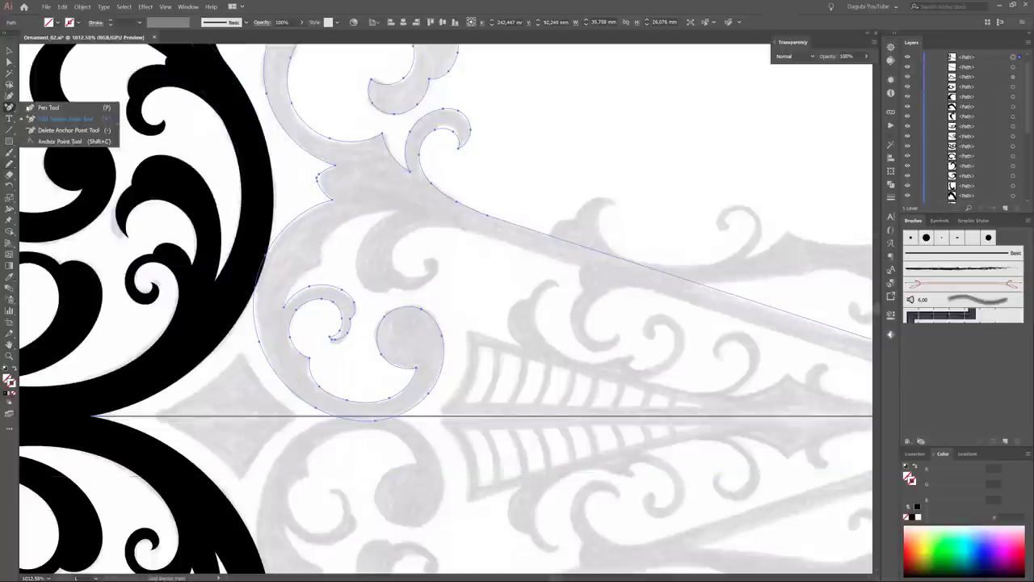
- Reshape an anchor near the inner curl and redraw the inner curl more cleanly
{"action": "mouse_move", "coordinate": [10, 106]}
{"action": "left_mouse_down"}
{"action": "mouse_move", "coordinate": [49, 104]}
{"action": "mouse_move", "coordinate": [48, 144]}
{"action": "left_mouse_up"}
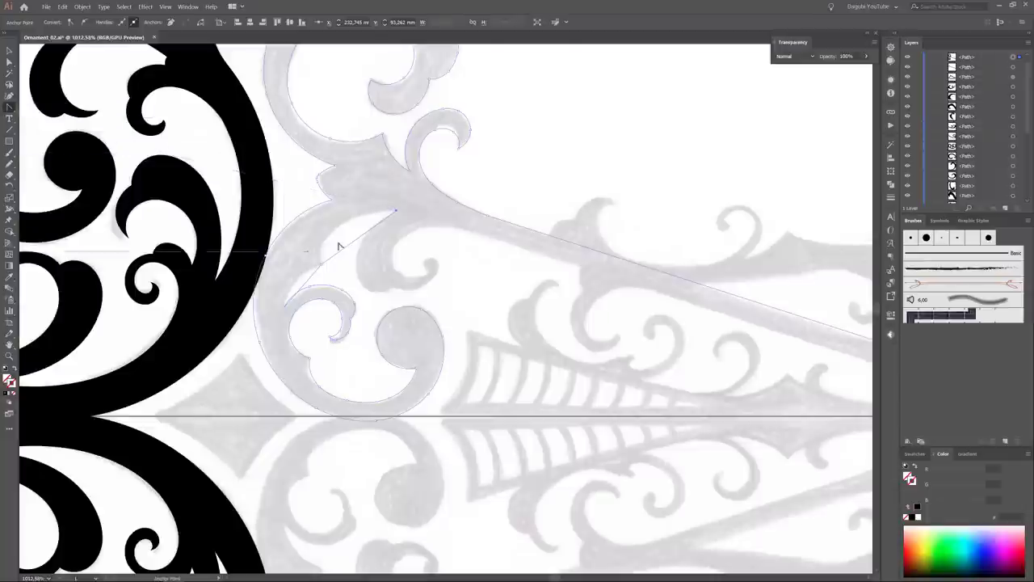
{"action": "left_click", "coordinate": [298, 284]}
{"action": "left_click_drag", "start_coordinate": [350, 251], "coordinate": [343, 235]}
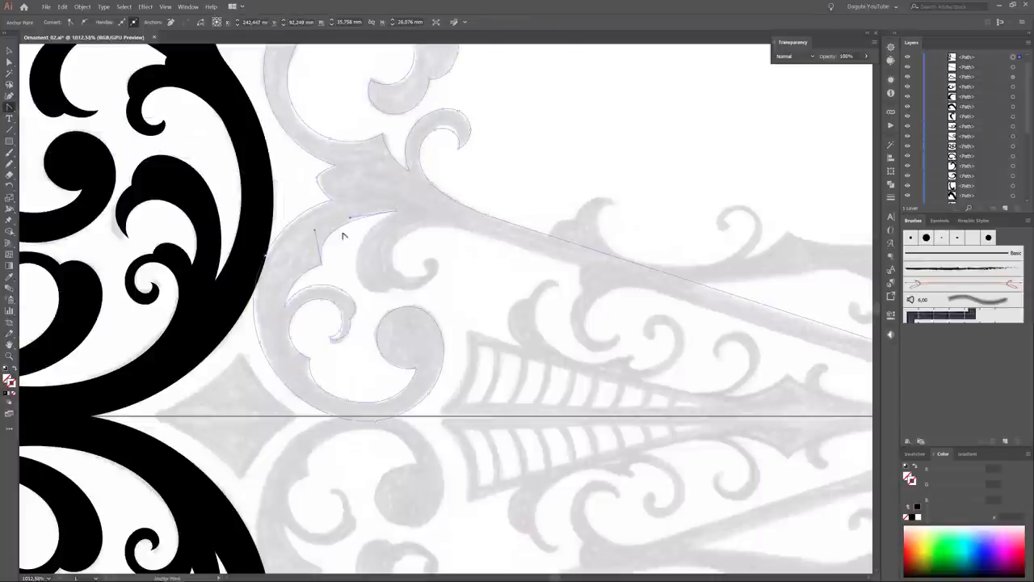
{"action": "key", "text": "n"}
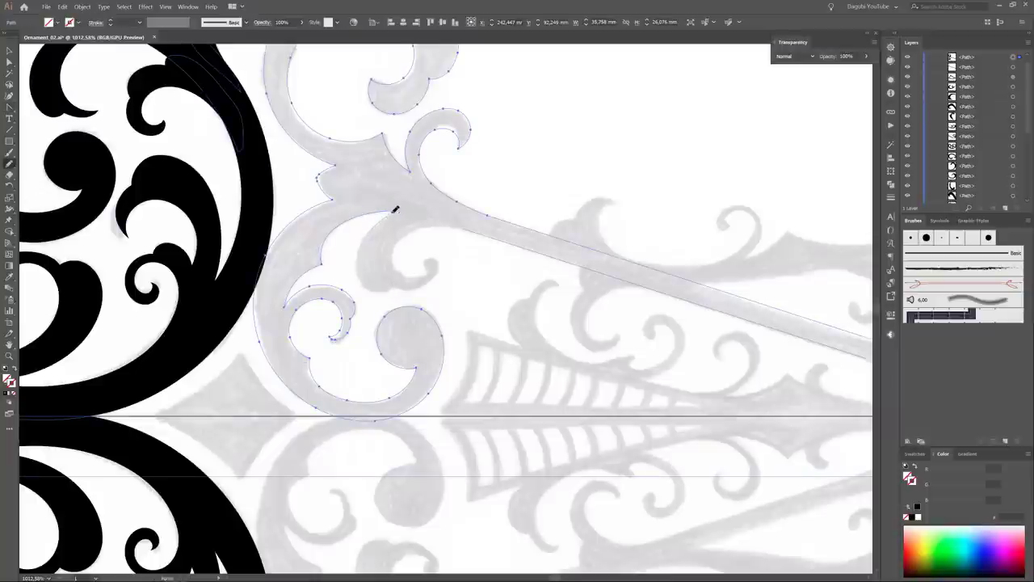
{"action": "left_click_drag", "start_coordinate": [396, 210], "coordinate": [376, 287]}
{"action": "left_click_drag", "start_coordinate": [427, 261], "coordinate": [393, 284]}
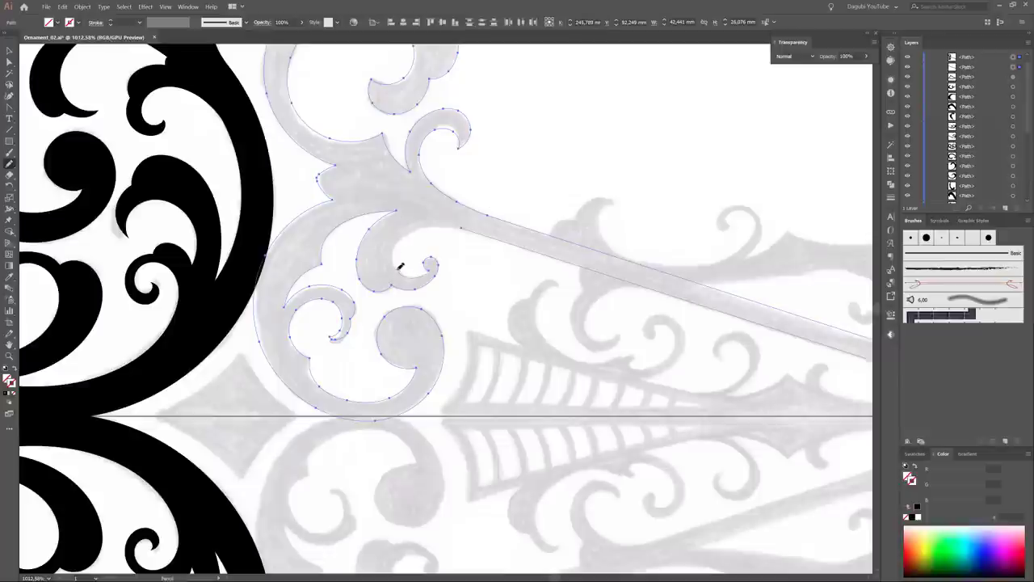
{"action": "left_click_drag", "start_coordinate": [440, 219], "coordinate": [464, 227]}
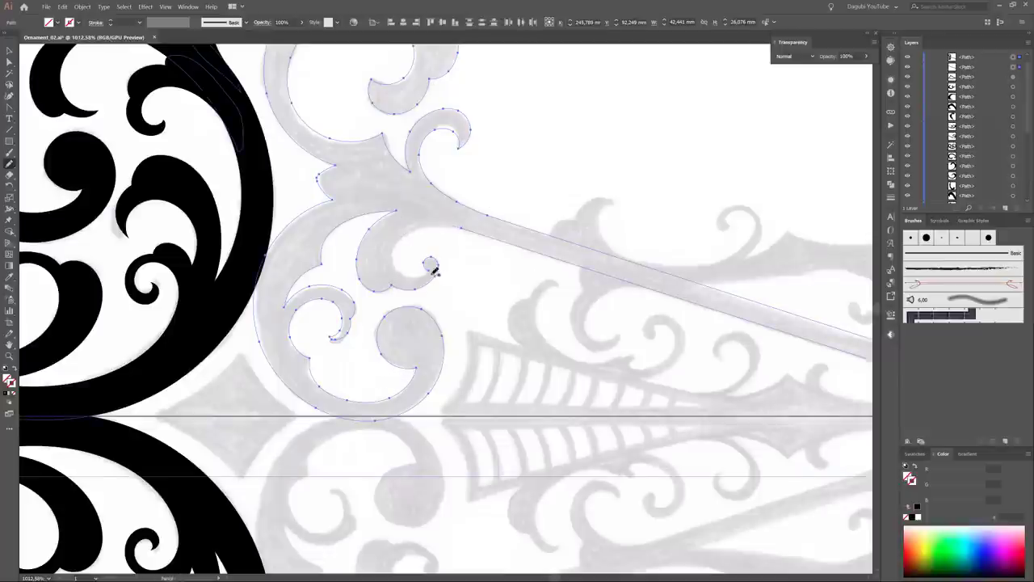
{"action": "mouse_move", "coordinate": [445, 288]}
{"action": "left_mouse_down"}
{"action": "mouse_move", "coordinate": [544, 256]}
{"action": "mouse_move", "coordinate": [609, 261]}
{"action": "left_mouse_up"}
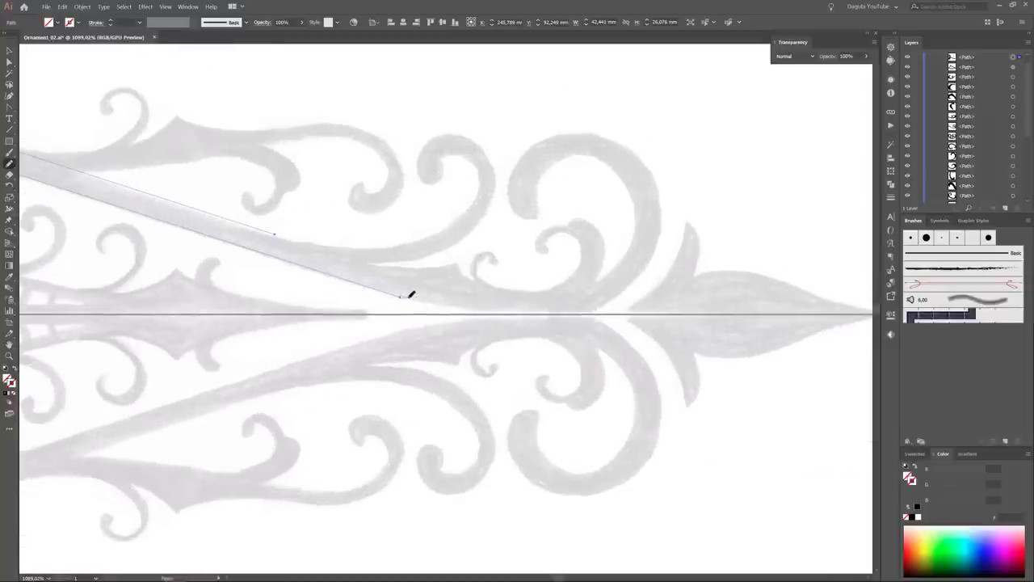
- Trace the large right-hand curl and lower edge, then reshape the scroll's upper curve
{"action": "mouse_move", "coordinate": [410, 294]}
{"action": "left_mouse_down"}
{"action": "mouse_move", "coordinate": [545, 312]}
{"action": "mouse_move", "coordinate": [669, 222]}
{"action": "mouse_move", "coordinate": [550, 134]}
{"action": "mouse_move", "coordinate": [543, 210]}
{"action": "left_mouse_up"}
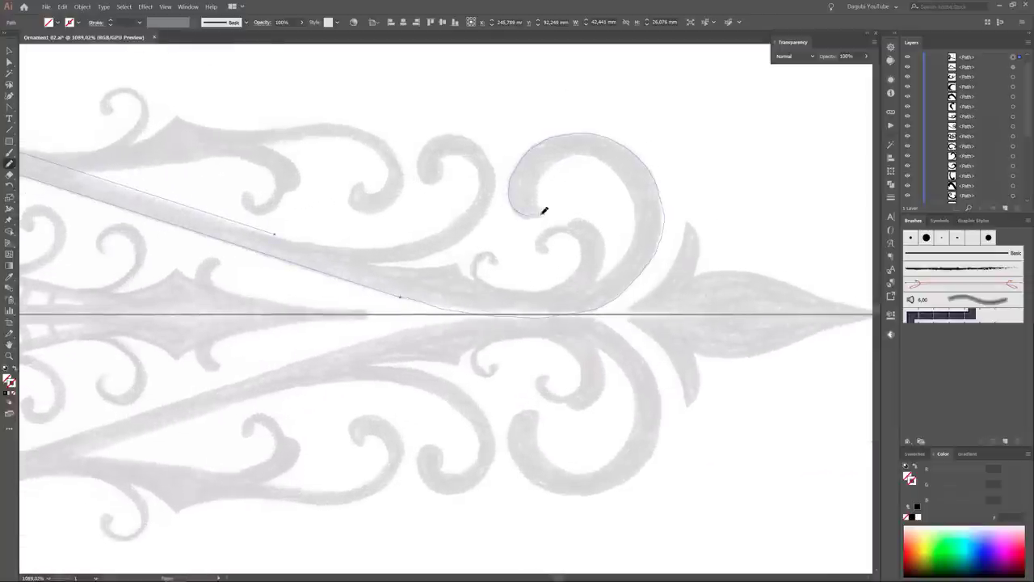
{"action": "mouse_move", "coordinate": [277, 232]}
{"action": "left_mouse_down"}
{"action": "mouse_move", "coordinate": [377, 247]}
{"action": "mouse_move", "coordinate": [476, 159]}
{"action": "mouse_move", "coordinate": [442, 160]}
{"action": "left_mouse_up"}
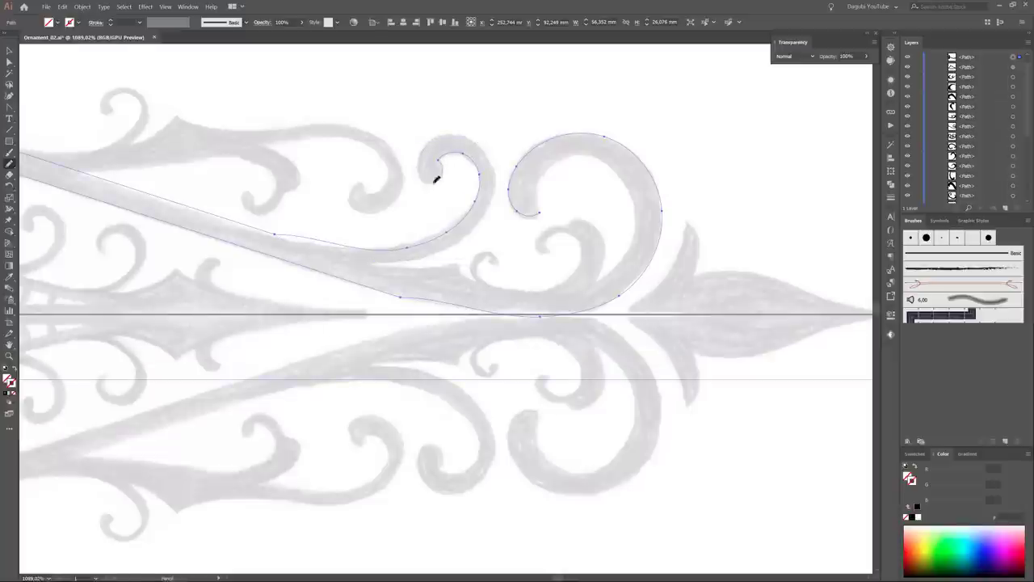
{"action": "key", "text": "a"}
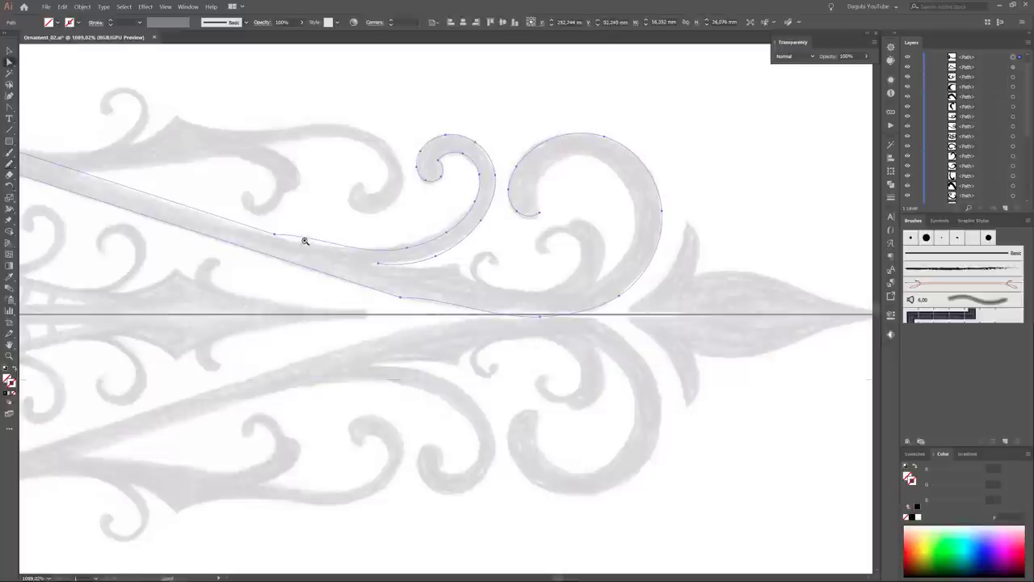
{"action": "scroll", "coordinate": [291, 240], "scroll_direction": "up", "scroll_amount": 4}
{"action": "left_click_drag", "start_coordinate": [386, 259], "coordinate": [363, 257]}
{"action": "scroll", "coordinate": [348, 266], "scroll_direction": "down", "scroll_amount": 3}
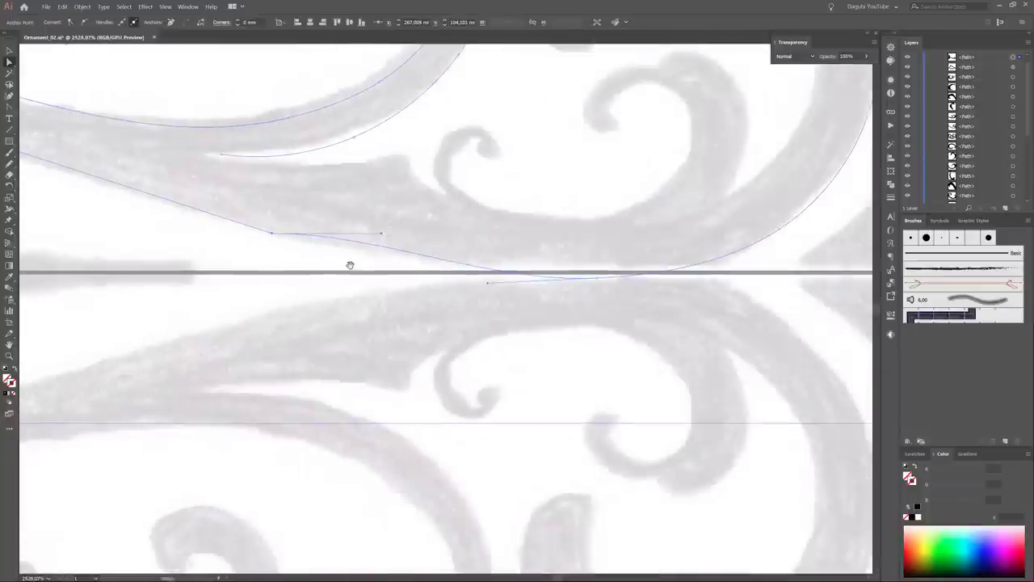
{"action": "scroll", "coordinate": [377, 293], "scroll_direction": "down", "scroll_amount": 2}
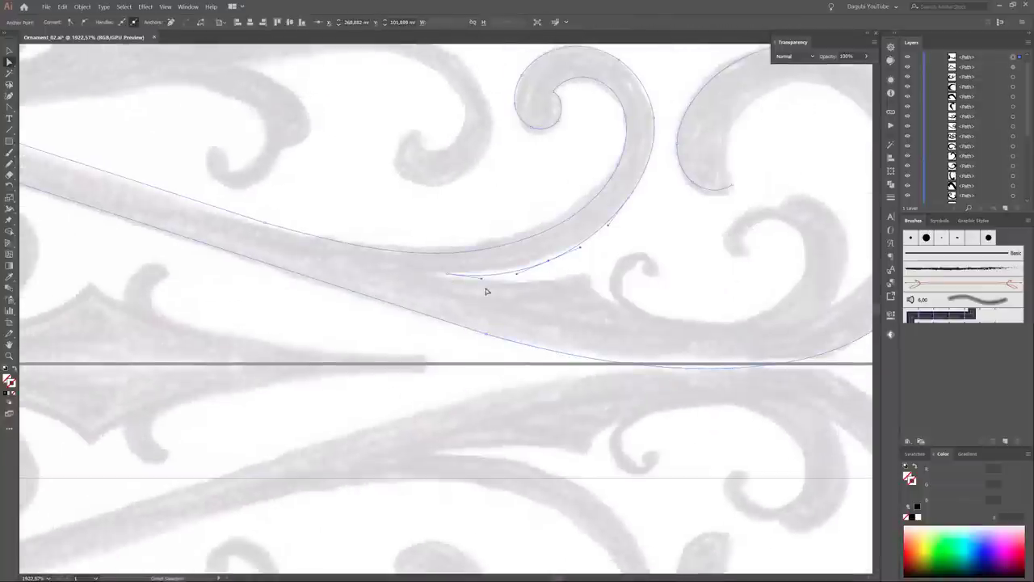
- Pencil-trace the lower edge beneath the small curl and redraw the curl at the path's end
{"action": "key", "text": "n"}
{"action": "scroll", "coordinate": [450, 236], "scroll_direction": "right", "scroll_amount": 5}
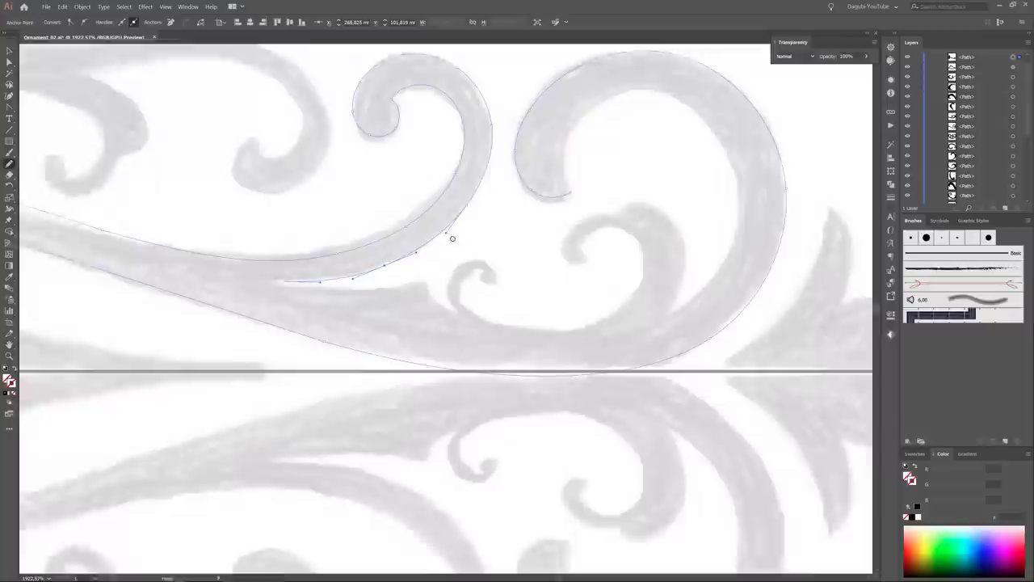
{"action": "left_click_drag", "start_coordinate": [215, 259], "coordinate": [352, 255]}
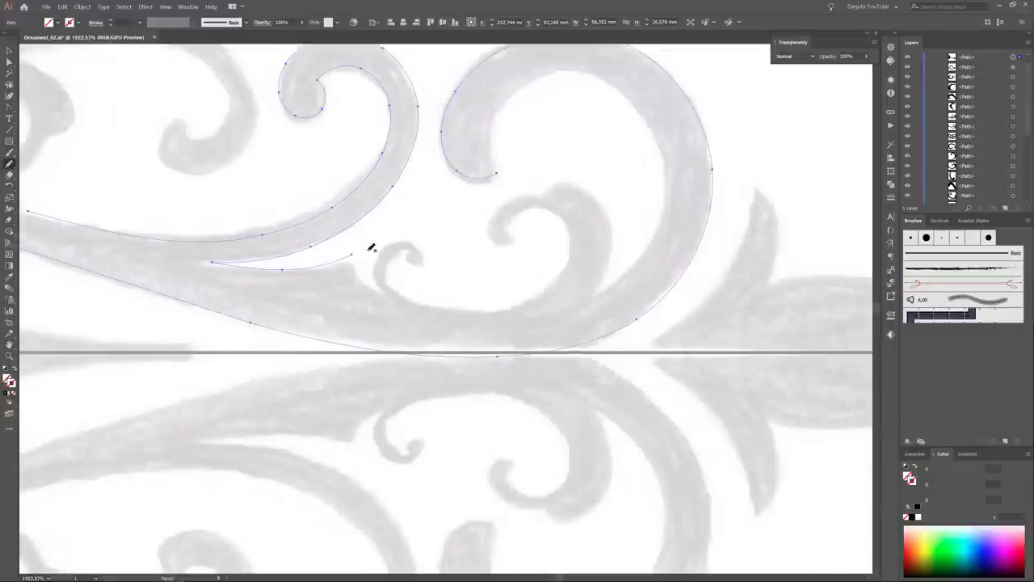
{"action": "key", "text": "ctrl+z"}
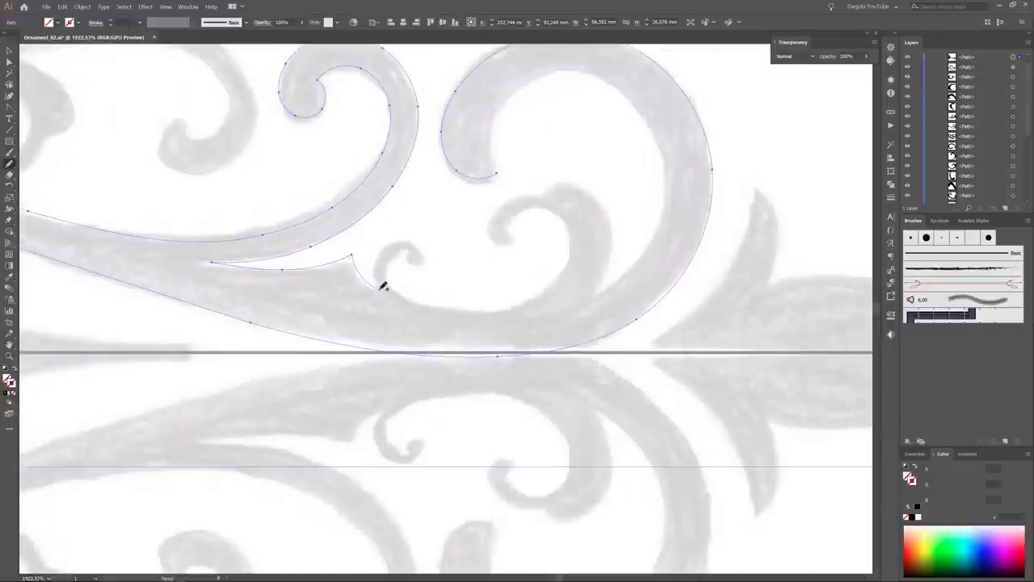
{"action": "left_click_drag", "start_coordinate": [385, 284], "coordinate": [412, 257]}
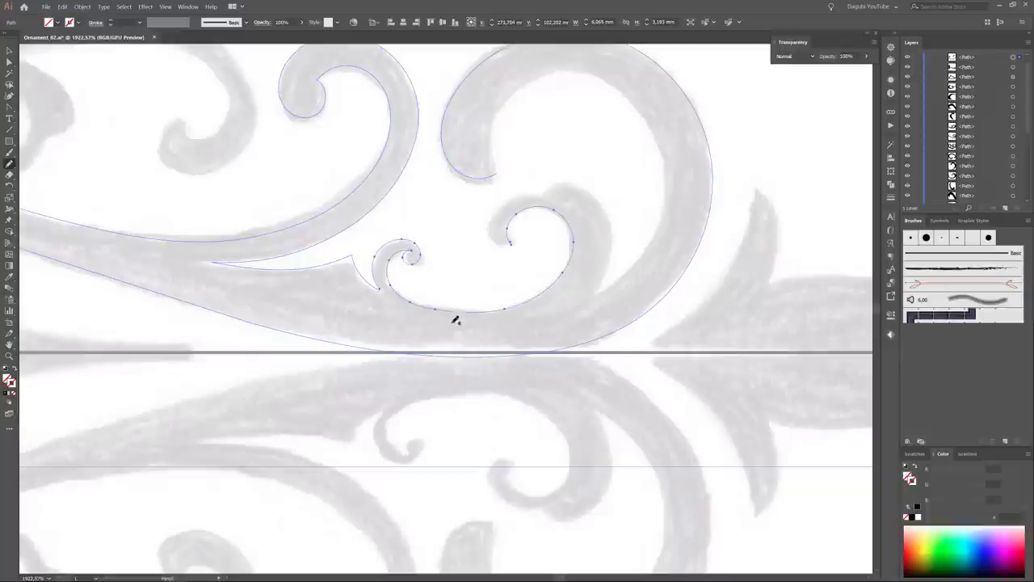
{"action": "left_click_drag", "start_coordinate": [455, 321], "coordinate": [665, 374]}
- Select the cusp anchor and erase the stray segments, including the inner spiral's upper-left loop
{"action": "left_click", "coordinate": [588, 271], "text": "ctrl"}
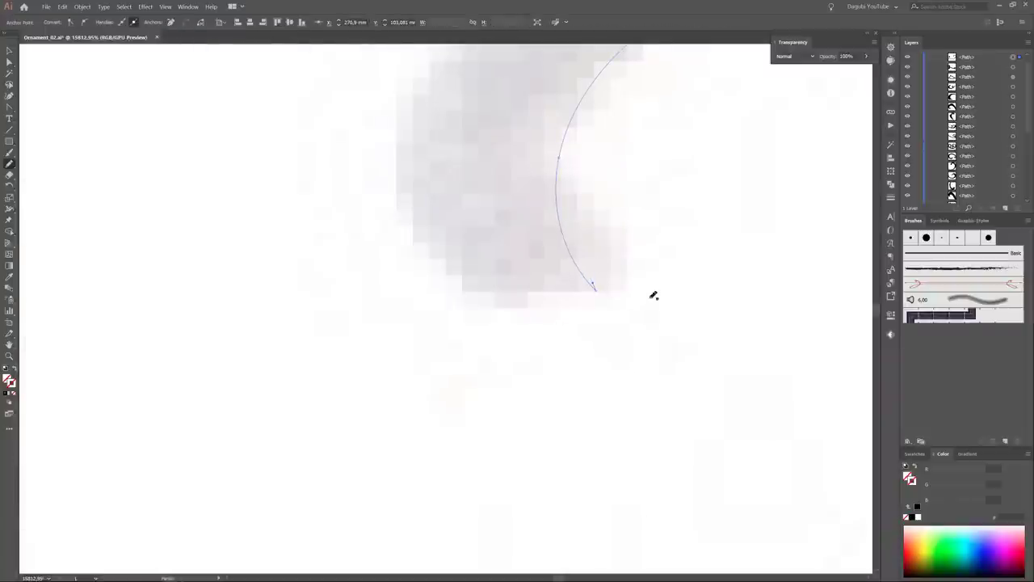
{"action": "scroll", "coordinate": [617, 348], "scroll_direction": "down", "scroll_amount": 5}
{"action": "scroll", "coordinate": [294, 351], "scroll_direction": "down", "scroll_amount": 3}
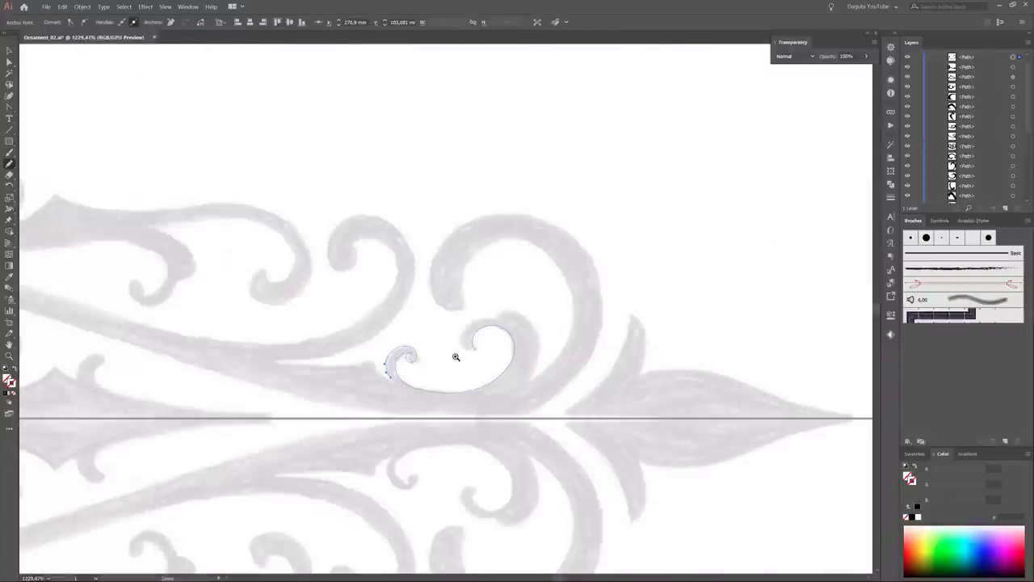
{"action": "scroll", "coordinate": [371, 356], "scroll_direction": "up", "scroll_amount": 10}
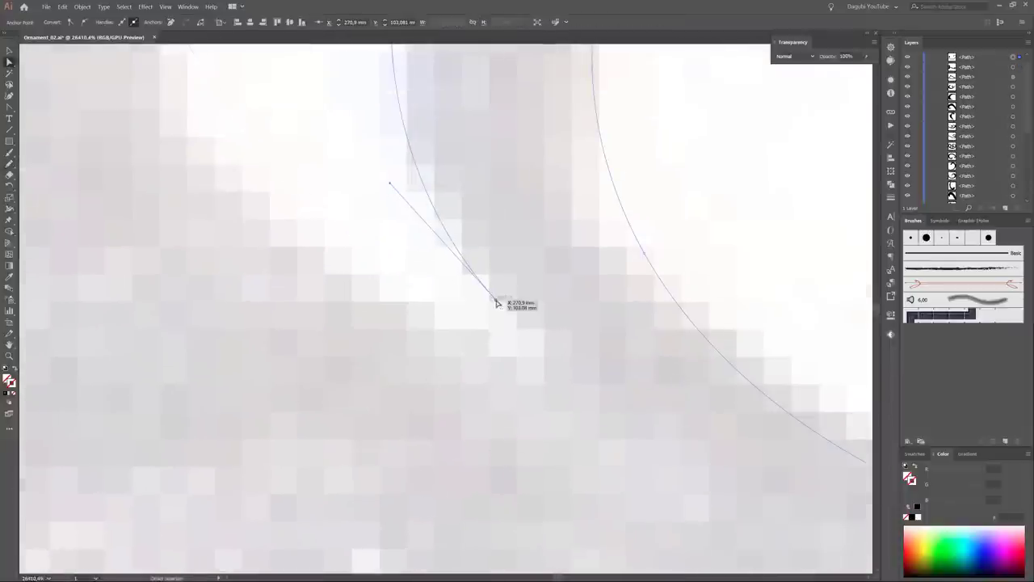
{"action": "left_click", "coordinate": [10, 162]}
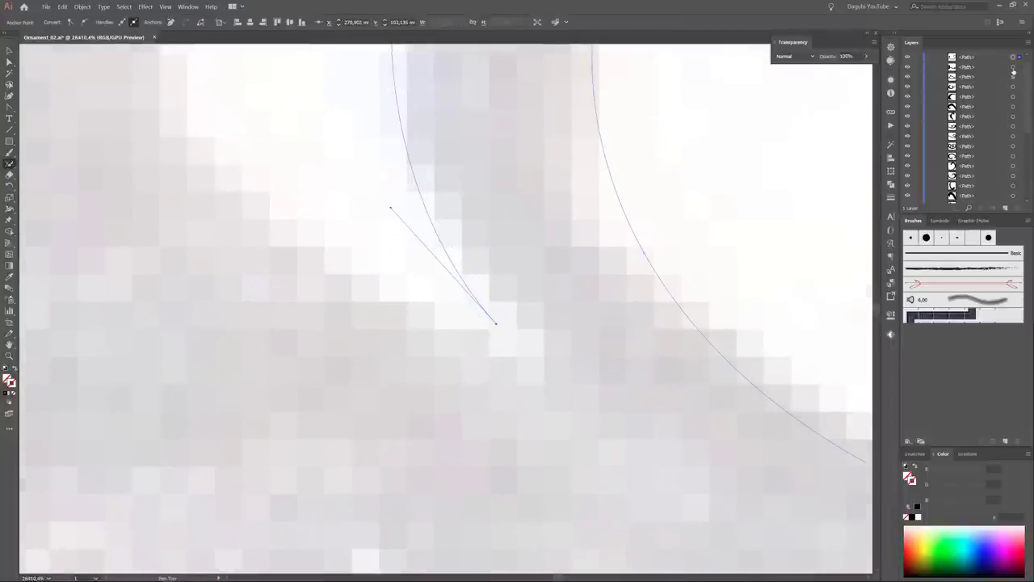
{"action": "left_click", "coordinate": [496, 325]}
{"action": "scroll", "coordinate": [739, 357], "scroll_direction": "down", "scroll_amount": 3}
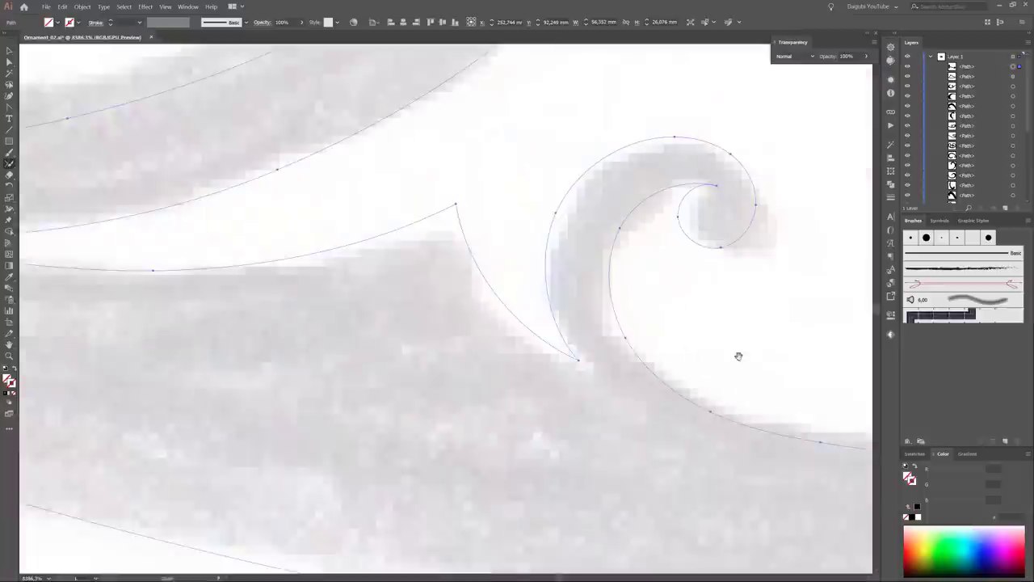
{"action": "scroll", "coordinate": [738, 356], "scroll_direction": "down", "scroll_amount": 1}
{"action": "scroll", "coordinate": [738, 357], "scroll_direction": "right", "scroll_amount": 5}
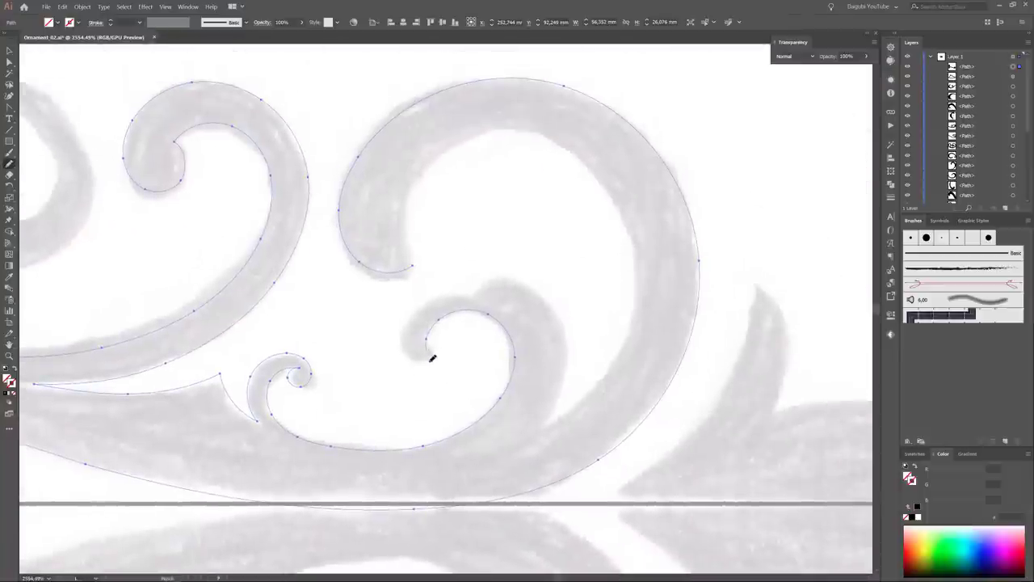
{"action": "left_click_drag", "start_coordinate": [468, 296], "coordinate": [427, 359]}
- Redraw the inner spiral's arc and outer edge, then fit the whole ornament in view
{"action": "left_click_drag", "start_coordinate": [502, 278], "coordinate": [568, 386]}
{"action": "key", "text": "ctrl+z"}
{"action": "left_click_drag", "start_coordinate": [477, 287], "coordinate": [569, 353]}
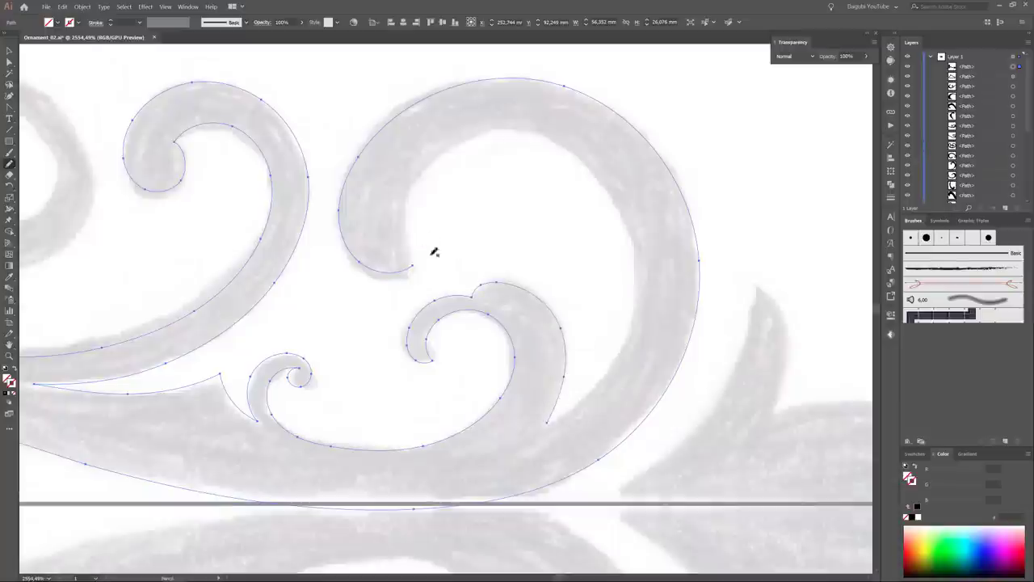
{"action": "left_click_drag", "start_coordinate": [478, 131], "coordinate": [573, 411]}
{"action": "key", "text": "ctrl+0"}
- Deselect all, then pencil-trace the grey scroll above the diagonal bar with a rounded end curl
{"action": "key", "text": "ctrl+shift+a"}
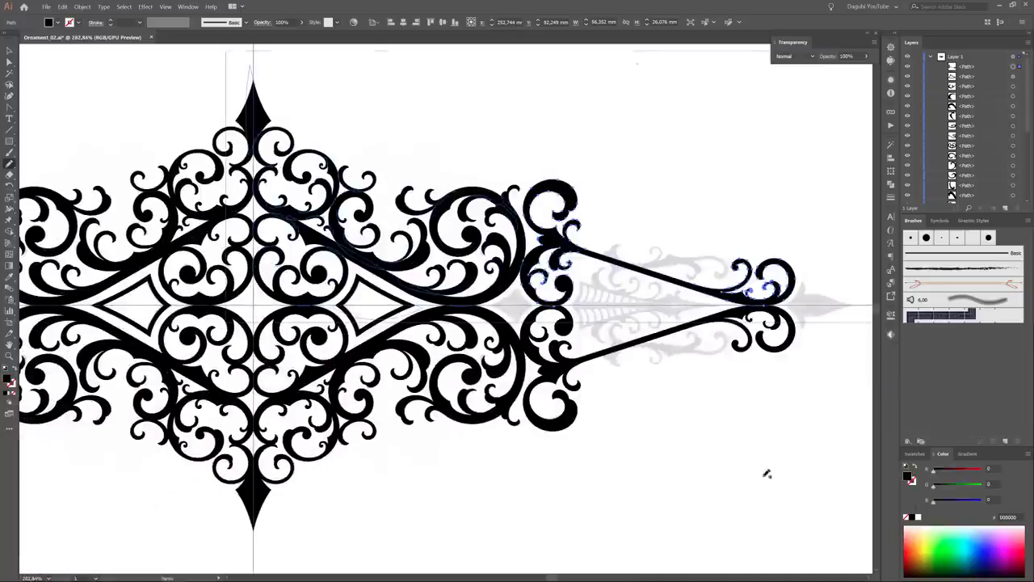
{"action": "left_click", "coordinate": [475, 202]}
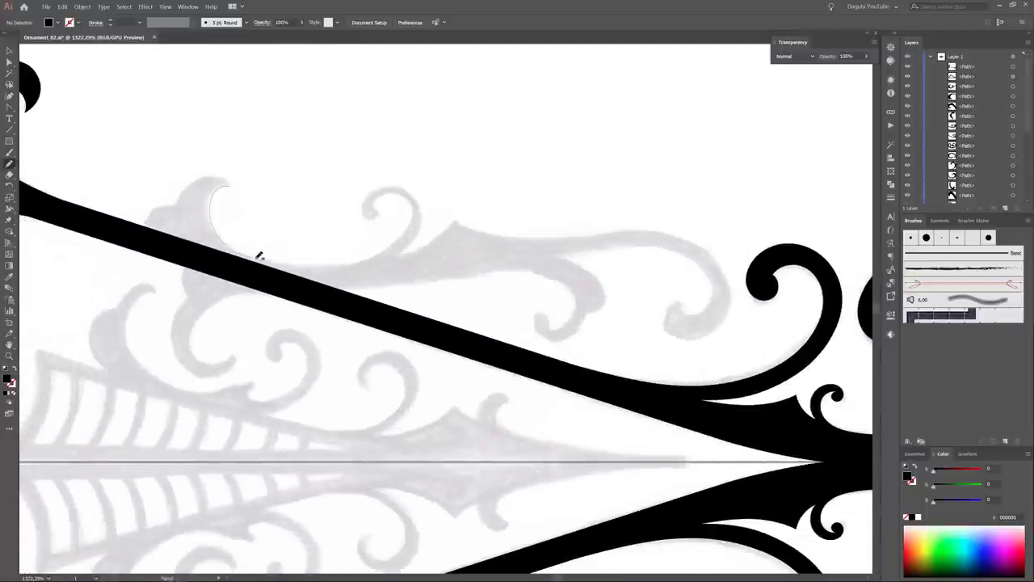
{"action": "left_click_drag", "start_coordinate": [214, 197], "coordinate": [374, 204]}
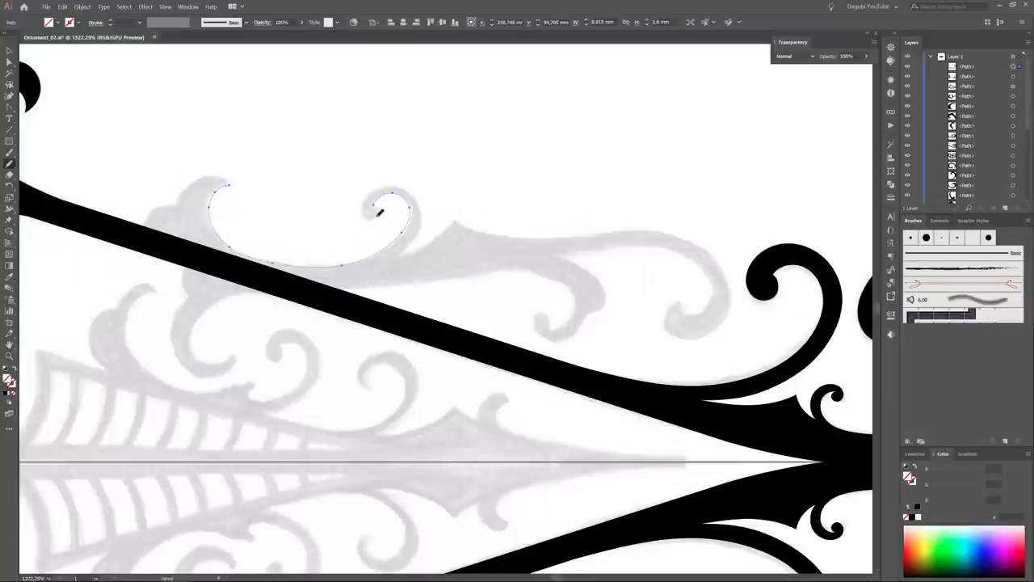
{"action": "left_click_drag", "start_coordinate": [410, 237], "coordinate": [376, 201]}
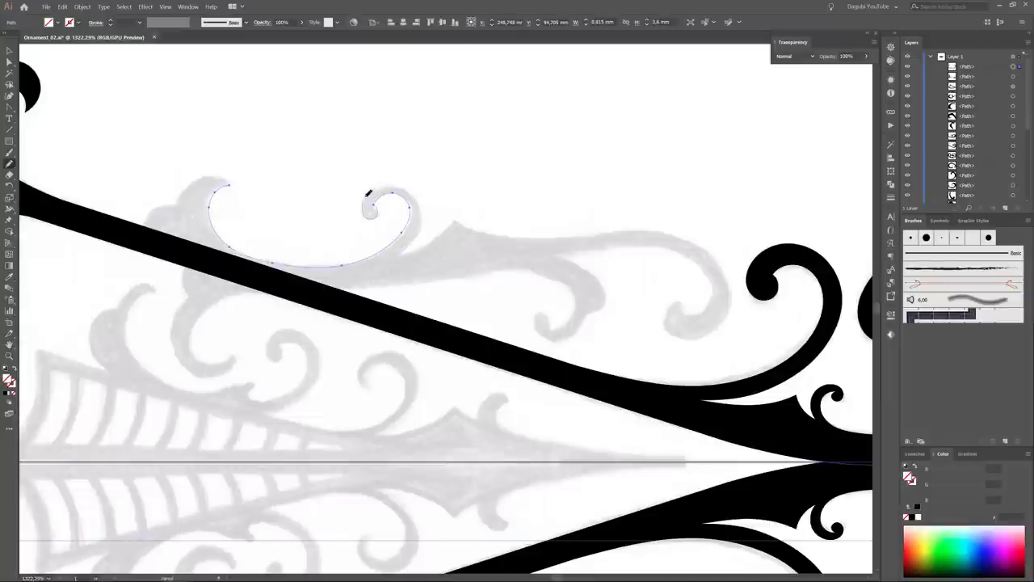
{"action": "scroll", "coordinate": [404, 224], "scroll_direction": "up", "scroll_amount": 1}
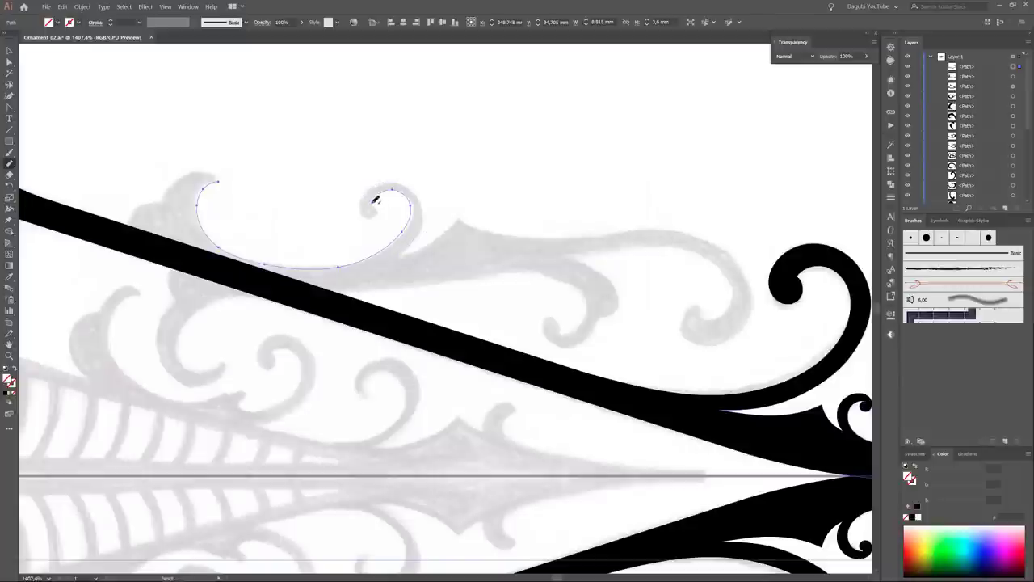
{"action": "left_click_drag", "start_coordinate": [366, 189], "coordinate": [404, 246]}
- Extend the outline rightward along the scroll's top edge and around the right-hand curl
{"action": "left_click_drag", "start_coordinate": [598, 203], "coordinate": [497, 174]}
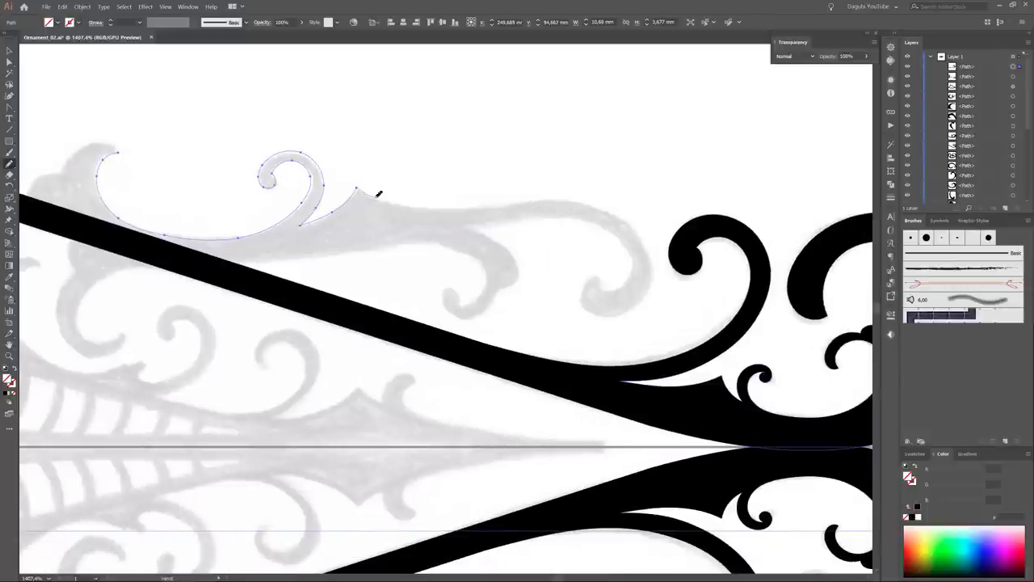
{"action": "mouse_move", "coordinate": [357, 189]}
{"action": "left_mouse_down"}
{"action": "mouse_move", "coordinate": [638, 223]}
{"action": "mouse_move", "coordinate": [590, 300]}
{"action": "mouse_move", "coordinate": [612, 279]}
{"action": "left_mouse_up"}
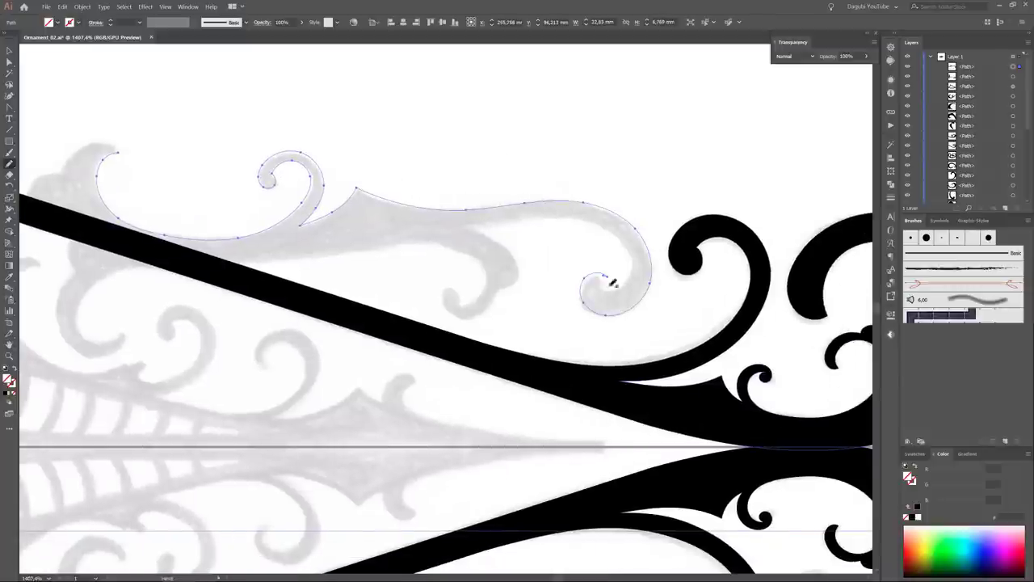
{"action": "scroll", "coordinate": [644, 303], "scroll_direction": "up", "scroll_amount": 2}
{"action": "scroll", "coordinate": [441, 292], "scroll_direction": "up", "scroll_amount": 3}
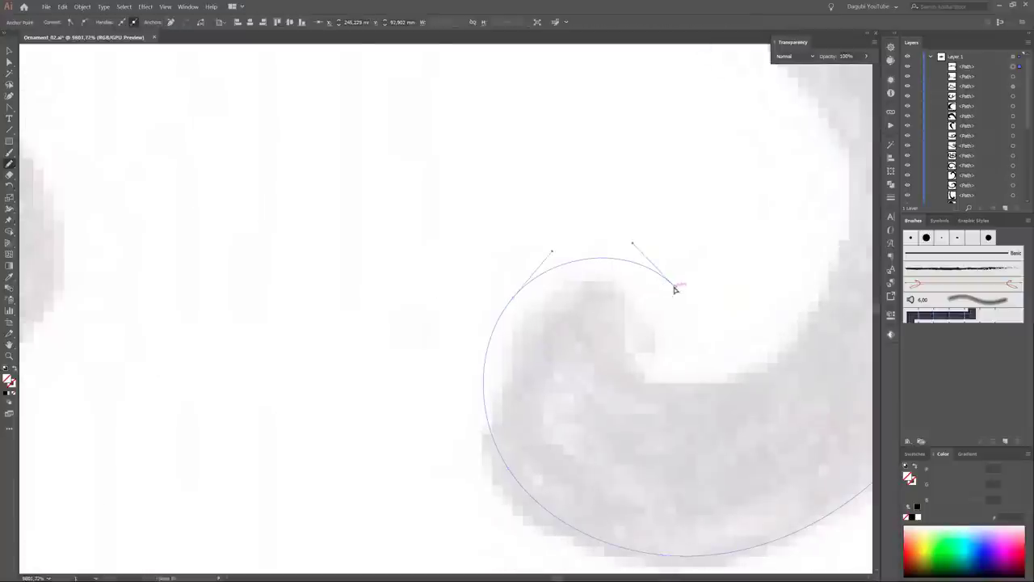
{"action": "scroll", "coordinate": [677, 288], "scroll_direction": "down", "scroll_amount": 2}
{"action": "scroll", "coordinate": [679, 295], "scroll_direction": "down", "scroll_amount": 1}
{"action": "mouse_move", "coordinate": [636, 246]}
{"action": "left_mouse_down"}
{"action": "mouse_move", "coordinate": [612, 258]}
{"action": "mouse_move", "coordinate": [583, 192]}
{"action": "mouse_move", "coordinate": [462, 212]}
{"action": "mouse_move", "coordinate": [503, 242]}
{"action": "mouse_move", "coordinate": [483, 273]}
{"action": "mouse_move", "coordinate": [441, 260]}
{"action": "left_mouse_up"}
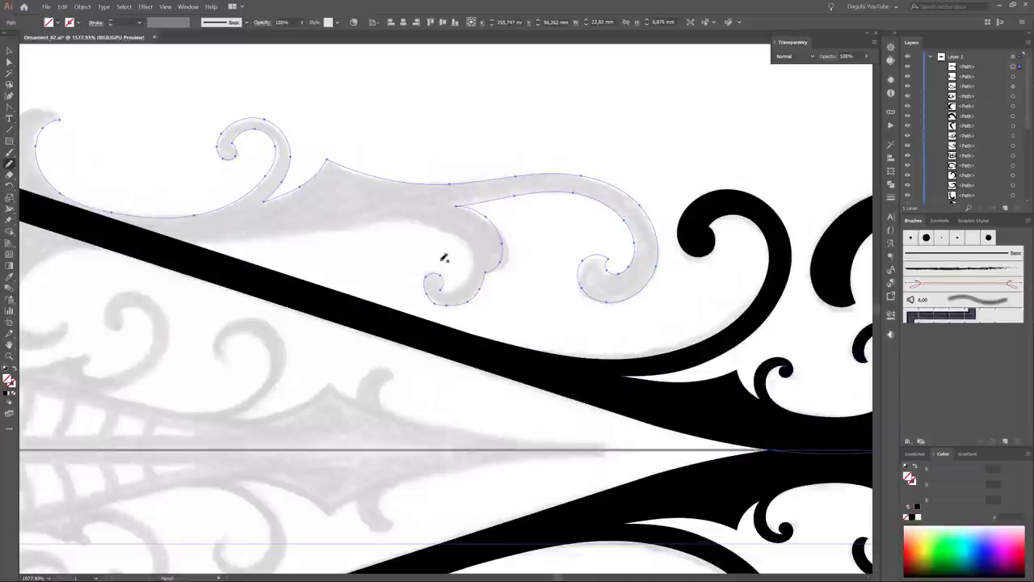
- Undo the small-curl stroke, then attempt the scroll's lower hook and undo that too
{"action": "key", "text": "ctrl+z"}
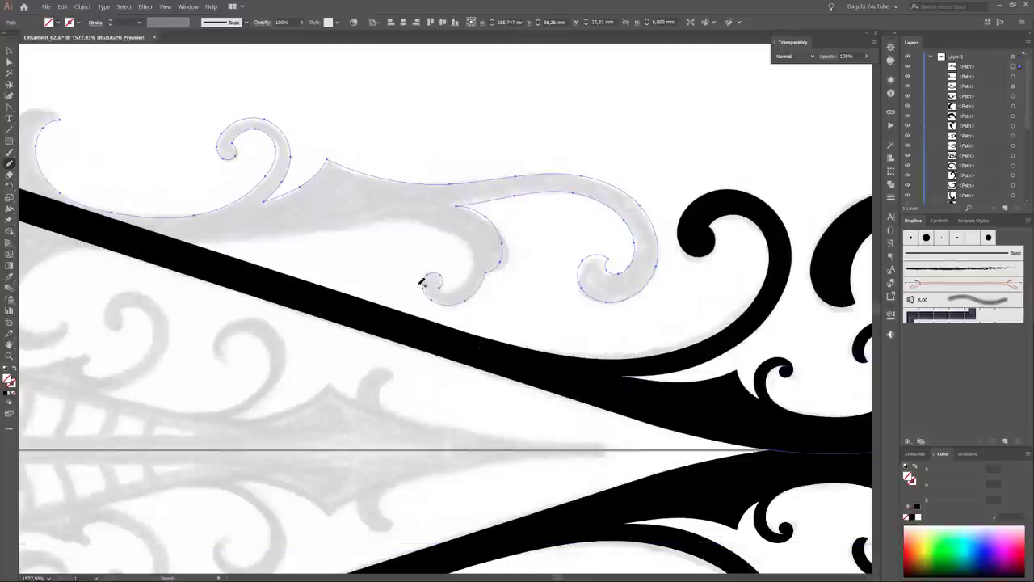
{"action": "left_click_drag", "start_coordinate": [421, 281], "coordinate": [640, 263]}
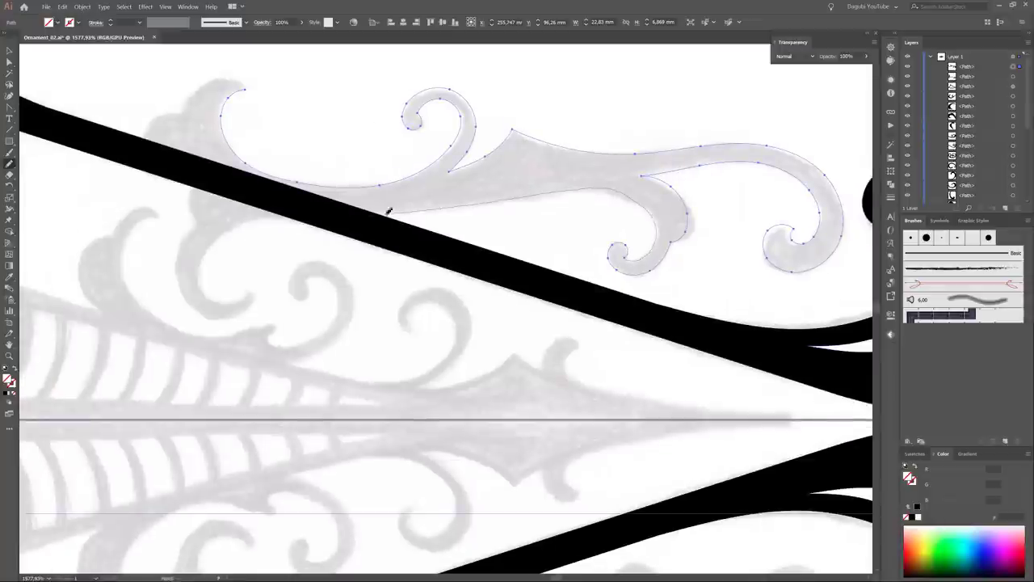
{"action": "left_click_drag", "start_coordinate": [276, 247], "coordinate": [554, 236]}
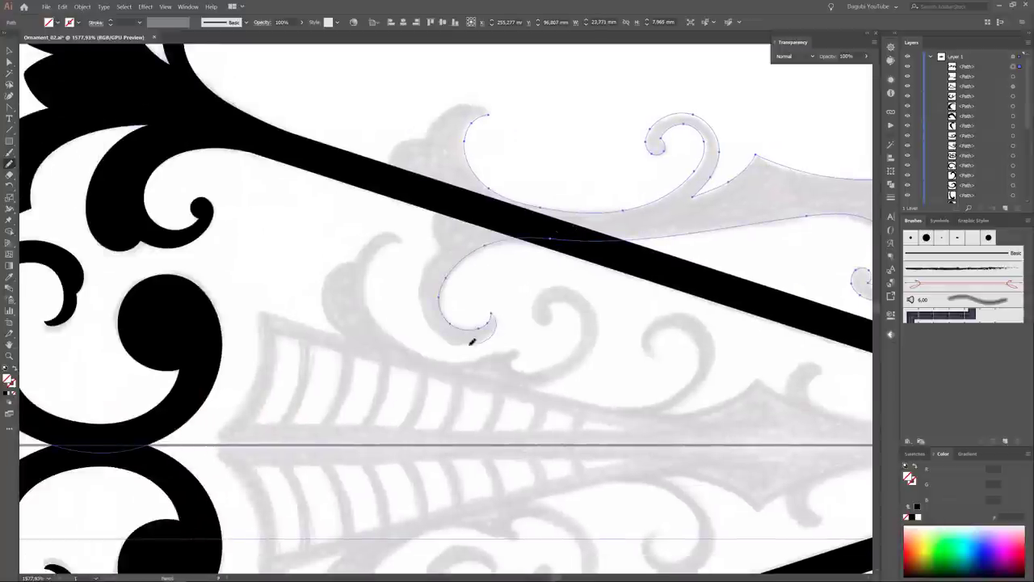
{"action": "left_click_drag", "start_coordinate": [485, 243], "coordinate": [496, 317]}
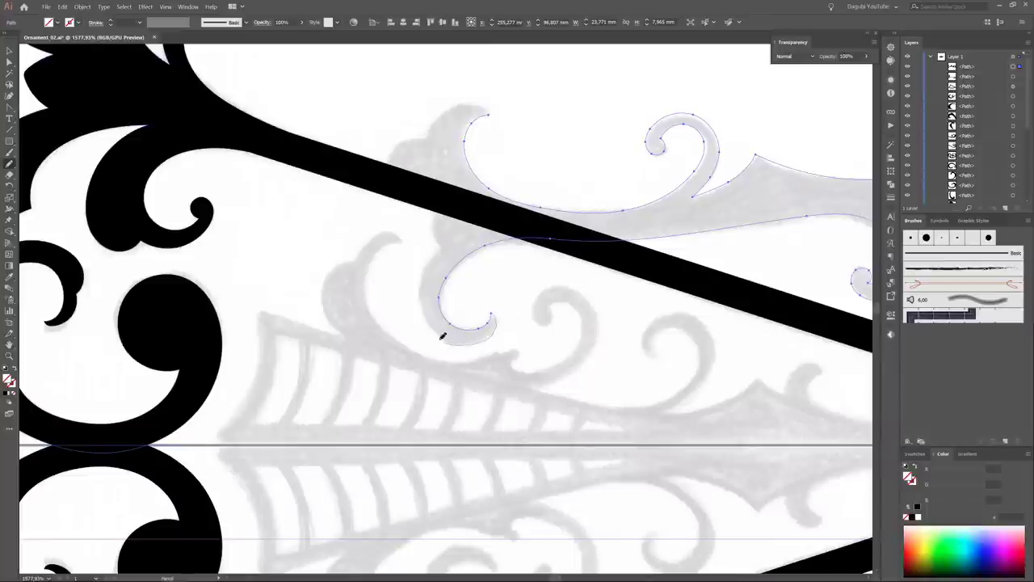
{"action": "key", "text": "ctrl+z"}
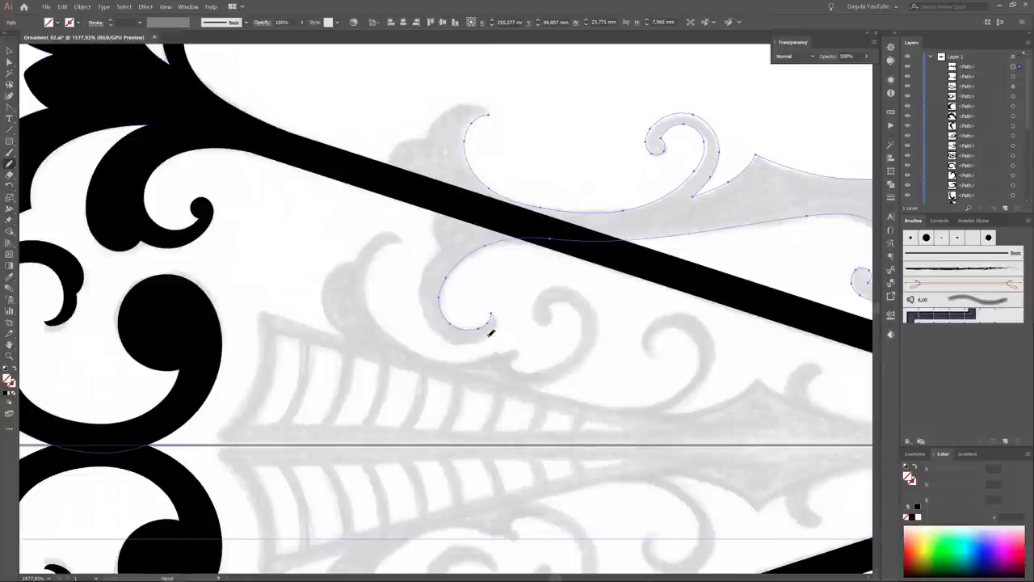
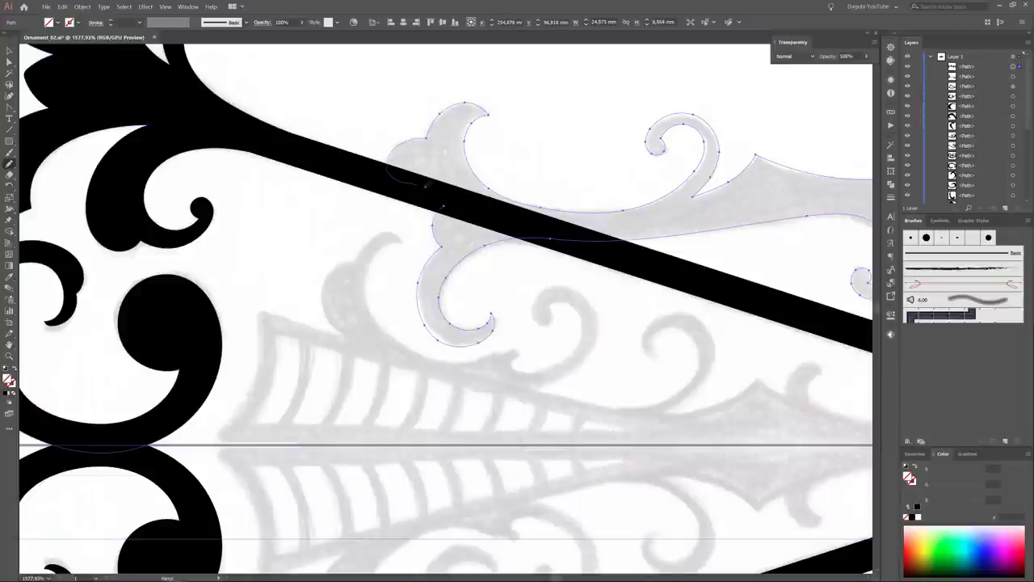
- Nudge an anchor on the lower scroll curve with Direct Selection
{"action": "key", "text": "a"}
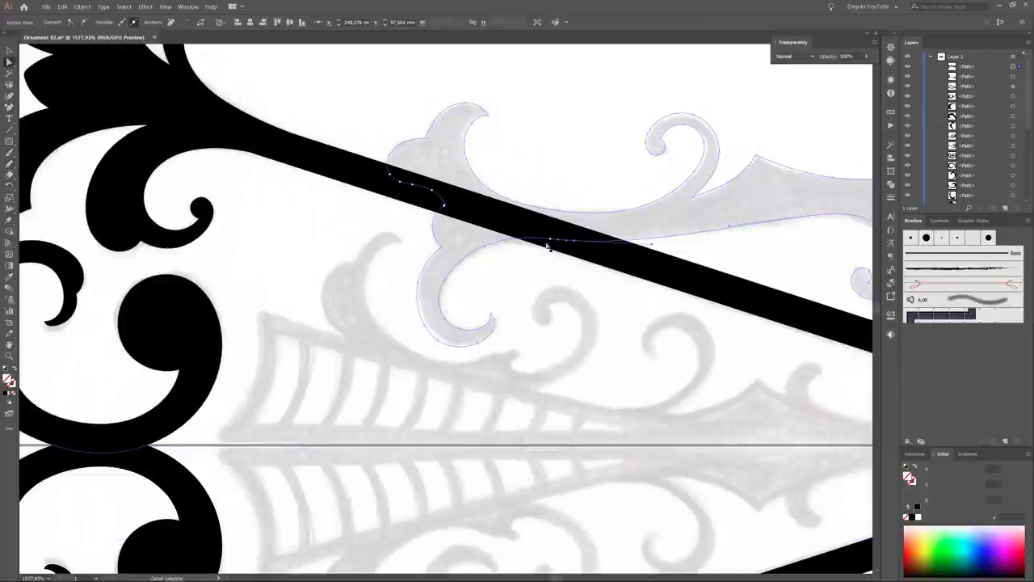
{"action": "left_click_drag", "start_coordinate": [547, 240], "coordinate": [551, 248]}
{"action": "scroll", "coordinate": [551, 248], "scroll_direction": "up", "scroll_amount": 5}
{"action": "scroll", "coordinate": [628, 282], "scroll_direction": "up", "scroll_amount": 3}
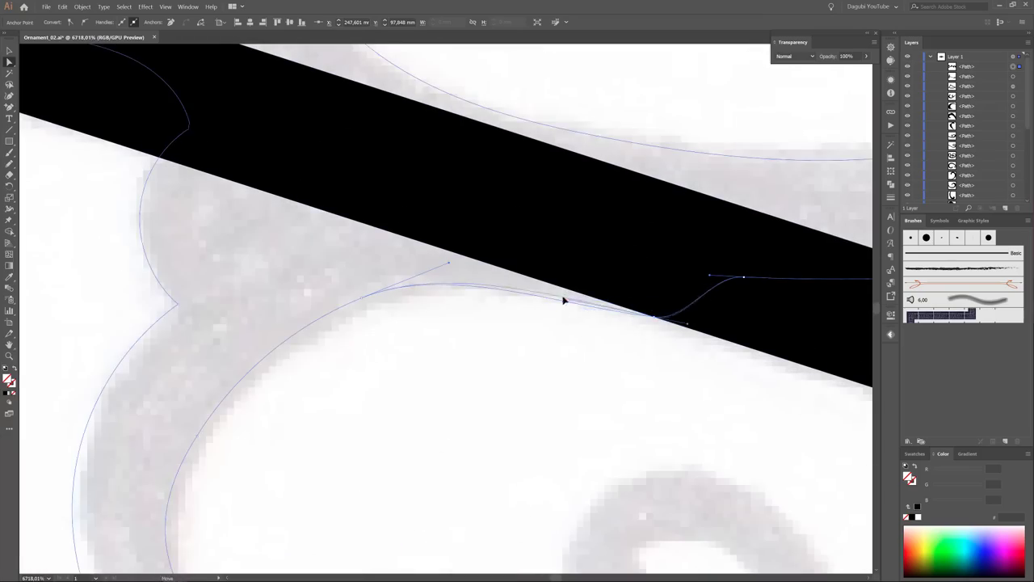
{"action": "key", "text": "ctrl+shift+a"}
{"action": "key", "text": "ctrl+0"}
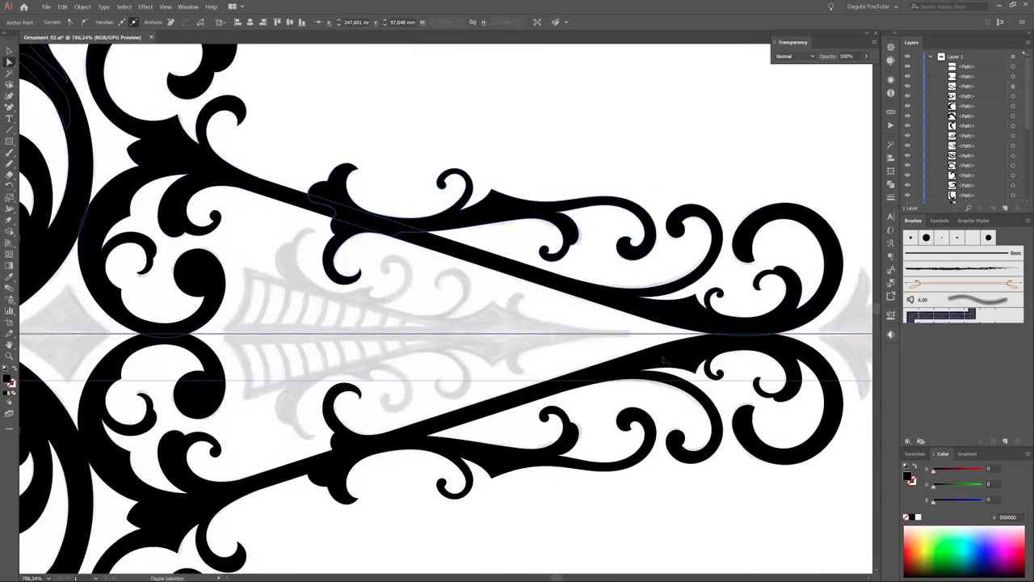
{"action": "scroll", "coordinate": [522, 291], "scroll_direction": "right", "scroll_amount": 5}
{"action": "scroll", "coordinate": [323, 264], "scroll_direction": "up", "scroll_amount": 5}
- Pen-draw the three-corner diamond outline at the centre where the scroll halves meet
{"action": "key", "text": "p"}
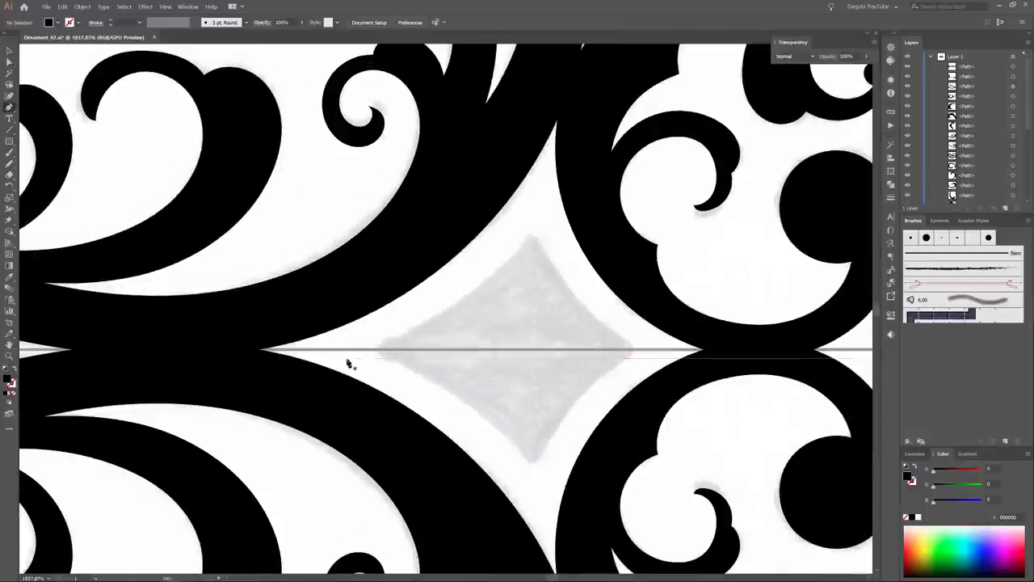
{"action": "left_click", "coordinate": [340, 355]}
{"action": "left_click", "coordinate": [531, 231]}
{"action": "left_click", "coordinate": [654, 353]}
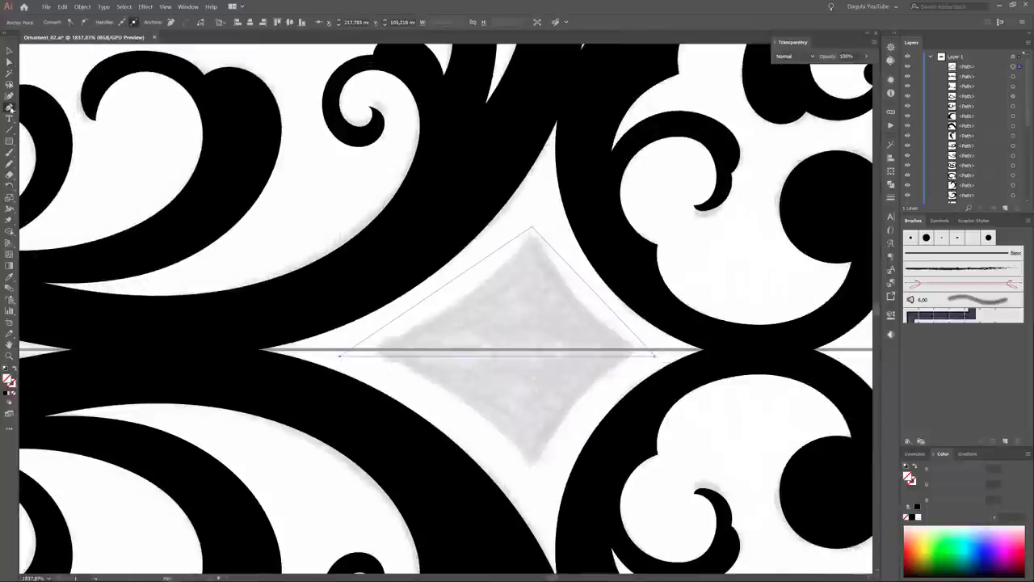
{"action": "key", "text": "shift+x"}
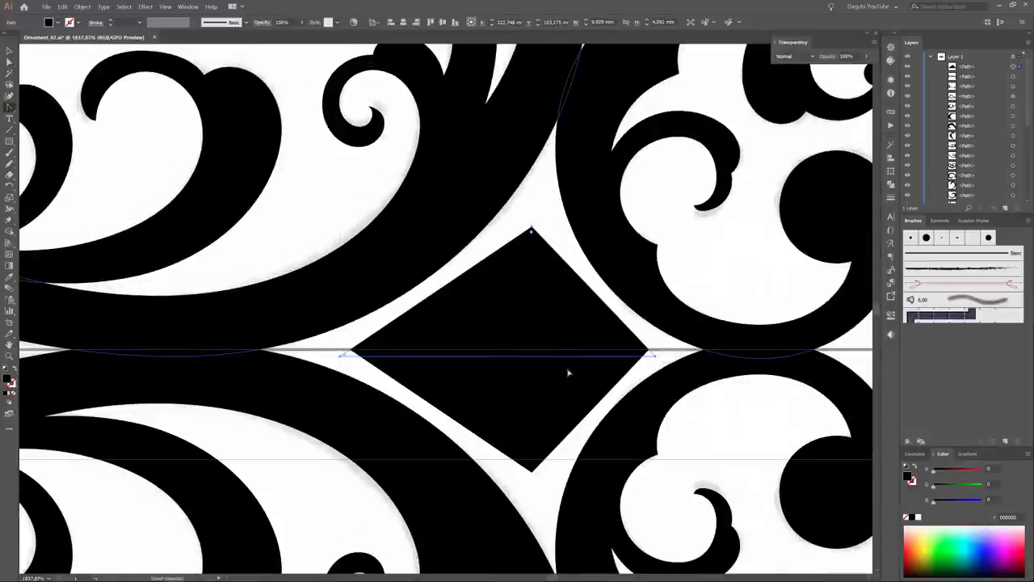
{"action": "key", "text": "ctrl+z"}
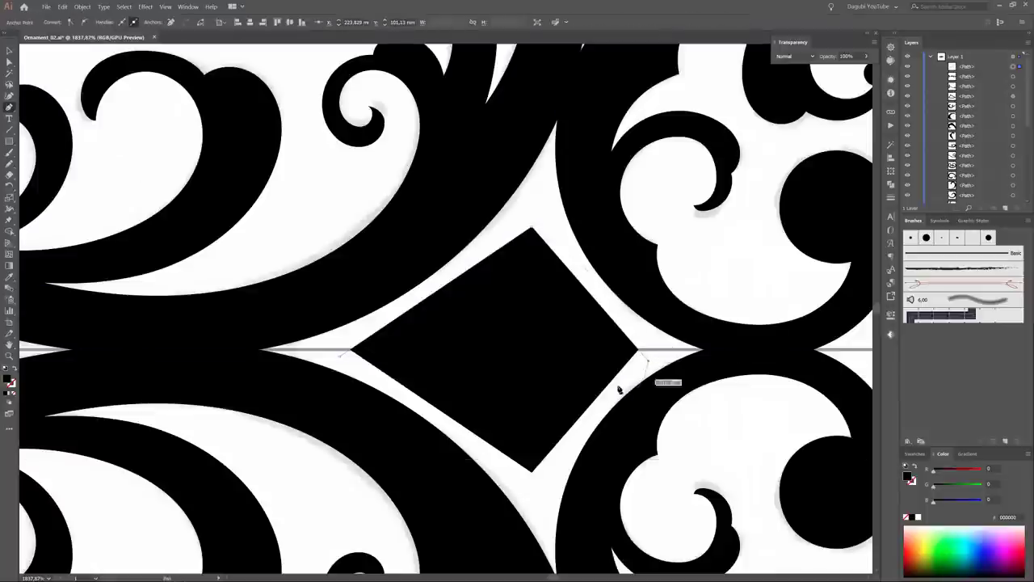
- Bend two of the diamond's sides into concave curves with the Anchor Point tool
{"action": "left_click_drag", "start_coordinate": [9, 107], "coordinate": [48, 143]}
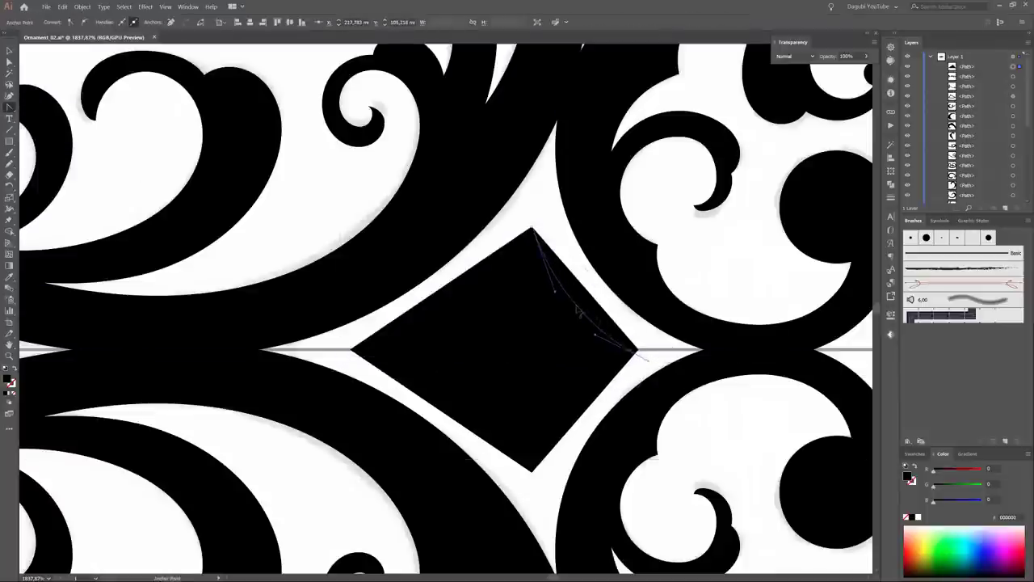
{"action": "left_click_drag", "start_coordinate": [578, 311], "coordinate": [582, 317]}
{"action": "left_click_drag", "start_coordinate": [449, 379], "coordinate": [438, 402]}
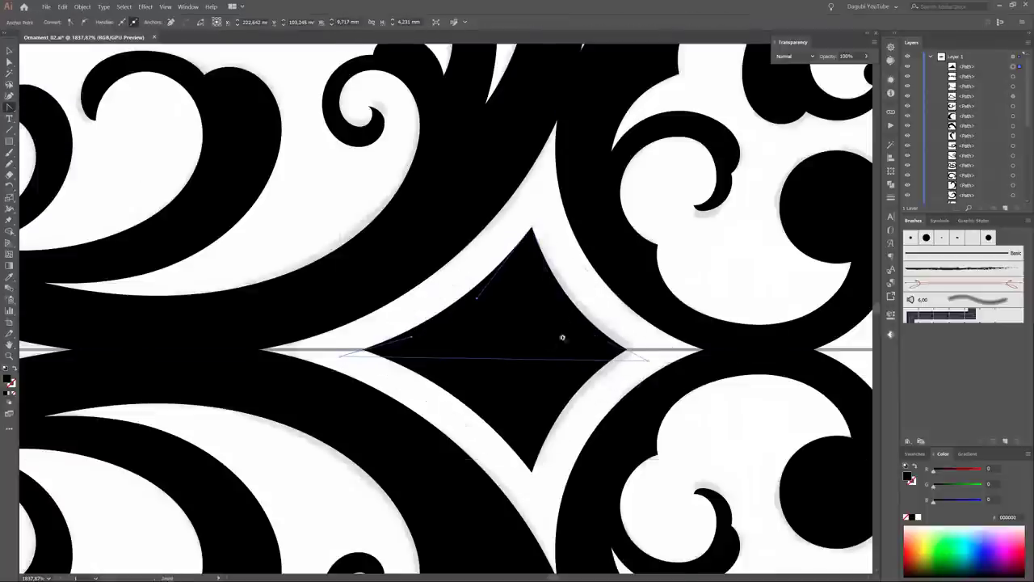
{"action": "key", "text": "ctrl+0"}
{"action": "key", "text": "ctrl+shift+a"}
{"action": "scroll", "coordinate": [752, 325], "scroll_direction": "down", "scroll_amount": 1}
- Pen-draw the spearhead shape ending in a sharp point at the ornament's right tip
{"action": "scroll", "coordinate": [639, 317], "scroll_direction": "up", "scroll_amount": 5}
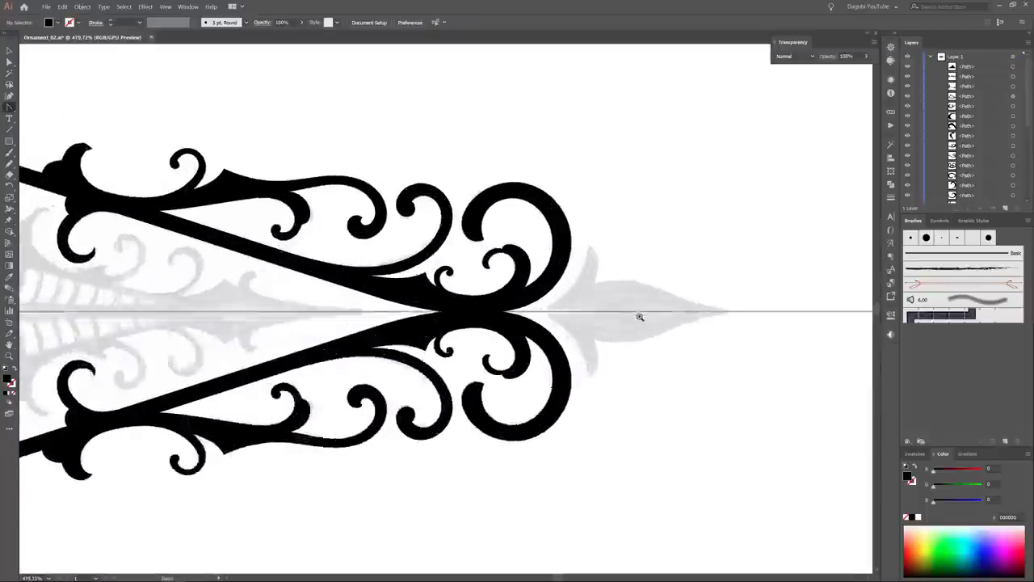
{"action": "scroll", "coordinate": [592, 256], "scroll_direction": "up", "scroll_amount": 1}
{"action": "left_click_drag", "start_coordinate": [9, 107], "coordinate": [41, 106]}
{"action": "left_click", "coordinate": [525, 326]}
{"action": "left_click", "coordinate": [589, 241]}
{"action": "left_click", "coordinate": [594, 289]}
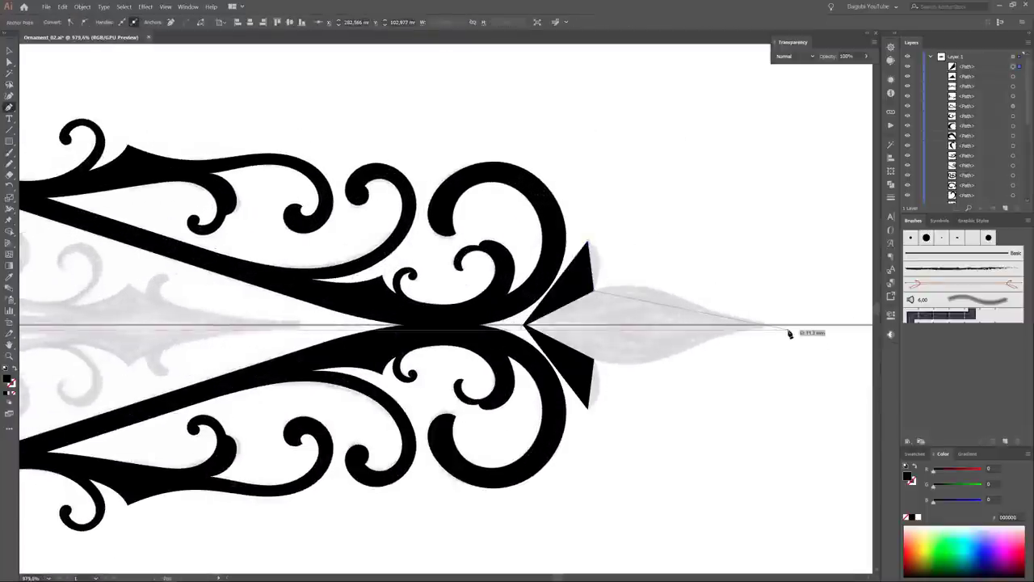
{"action": "left_click", "coordinate": [789, 330]}
- Remove the spearhead's fill and curve its upper edges toward the tip
{"action": "left_click_drag", "start_coordinate": [9, 107], "coordinate": [49, 145]}
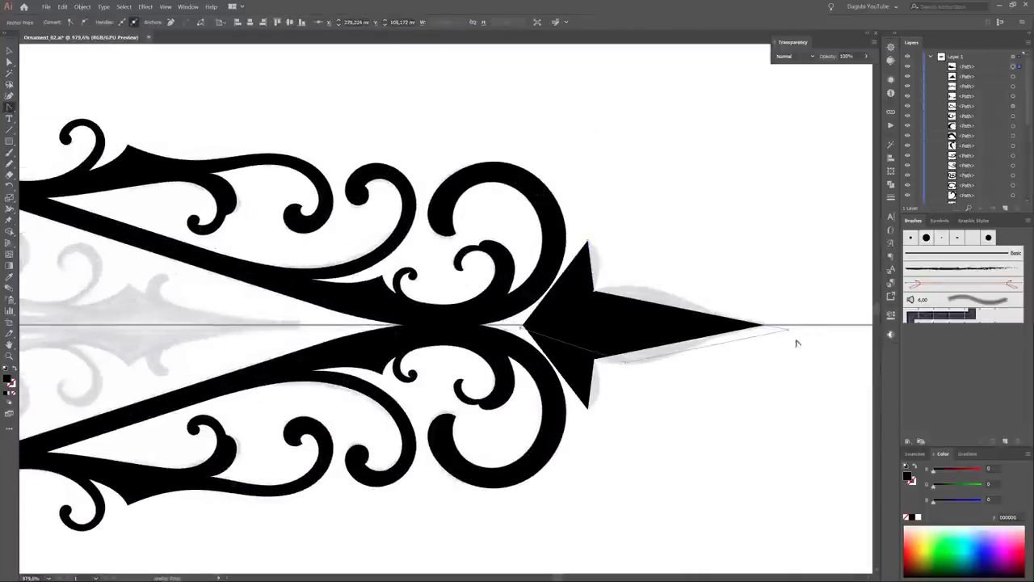
{"action": "key", "text": "slash"}
{"action": "left_click_drag", "start_coordinate": [602, 263], "coordinate": [576, 285]}
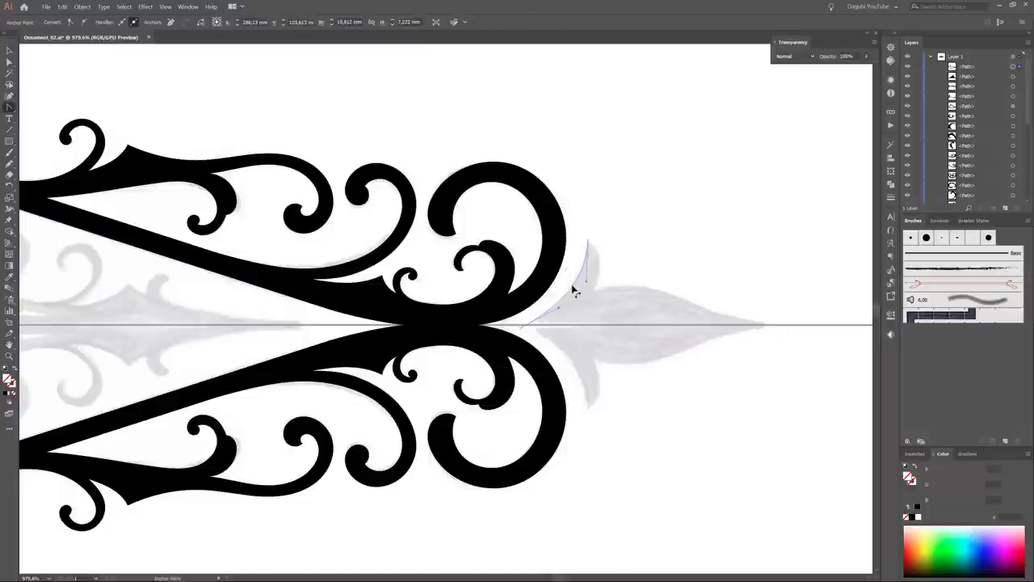
{"action": "left_click_drag", "start_coordinate": [653, 304], "coordinate": [670, 277]}
{"action": "key", "text": "a"}
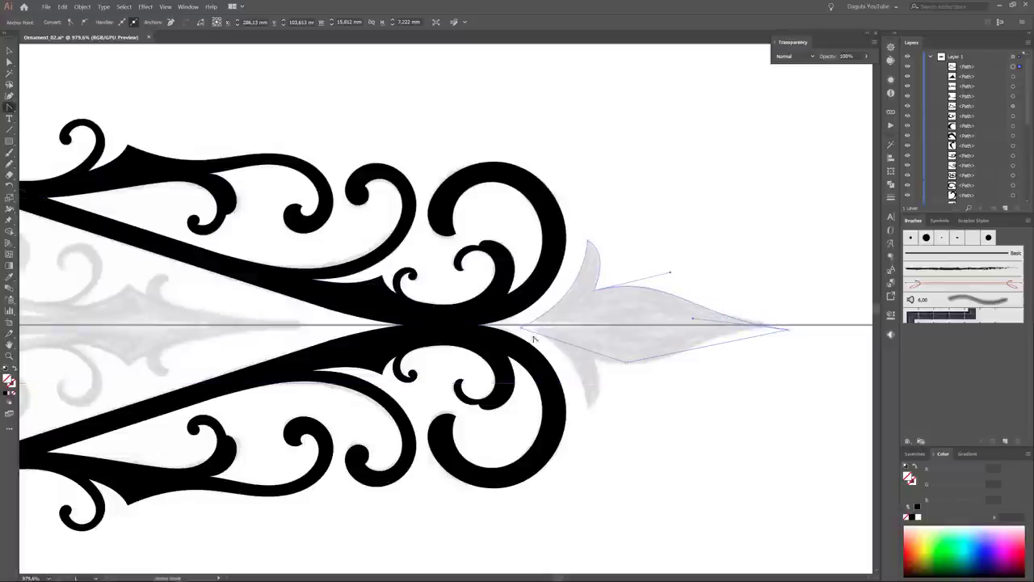
{"action": "left_click", "coordinate": [514, 326]}
{"action": "left_click", "coordinate": [748, 450]}
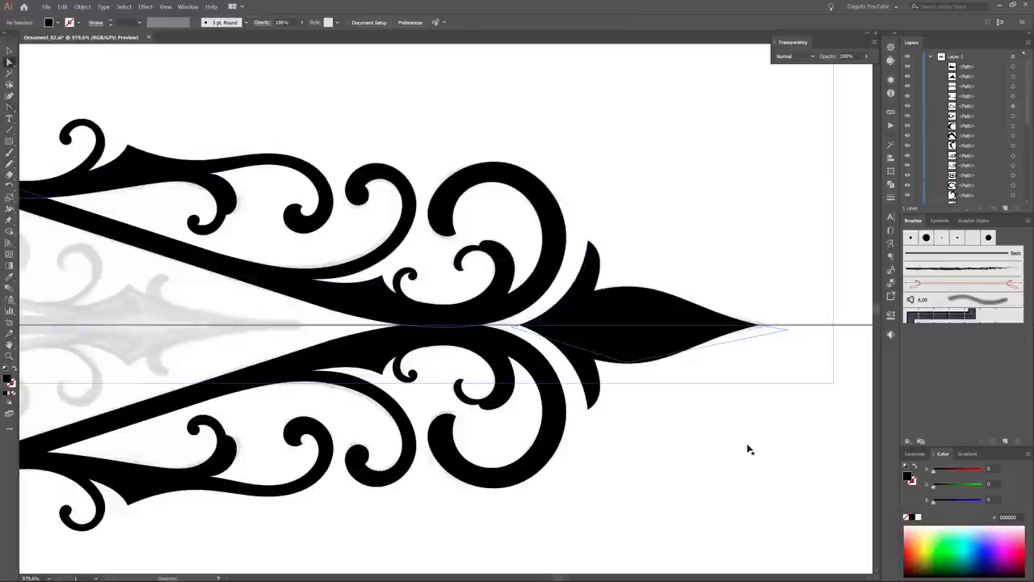
{"action": "scroll", "coordinate": [748, 450], "scroll_direction": "up", "scroll_amount": 3}
- Pen-draw the arrow-shaped central wedge outline with a curved top and notch
{"action": "left_click_drag", "start_coordinate": [9, 107], "coordinate": [48, 106]}
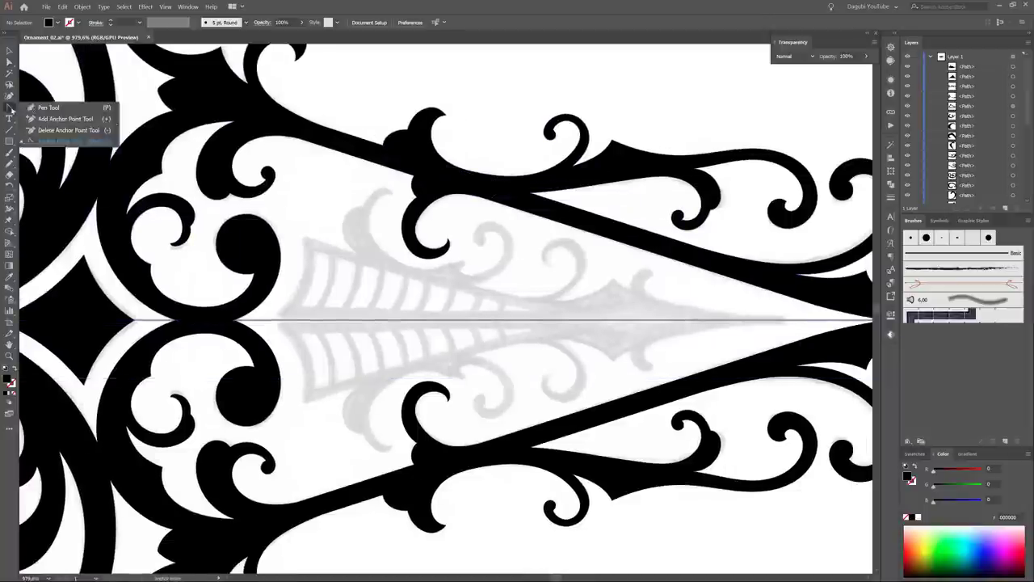
{"action": "left_click", "coordinate": [304, 239]}
{"action": "left_click_drag", "start_coordinate": [526, 296], "coordinate": [658, 245]}
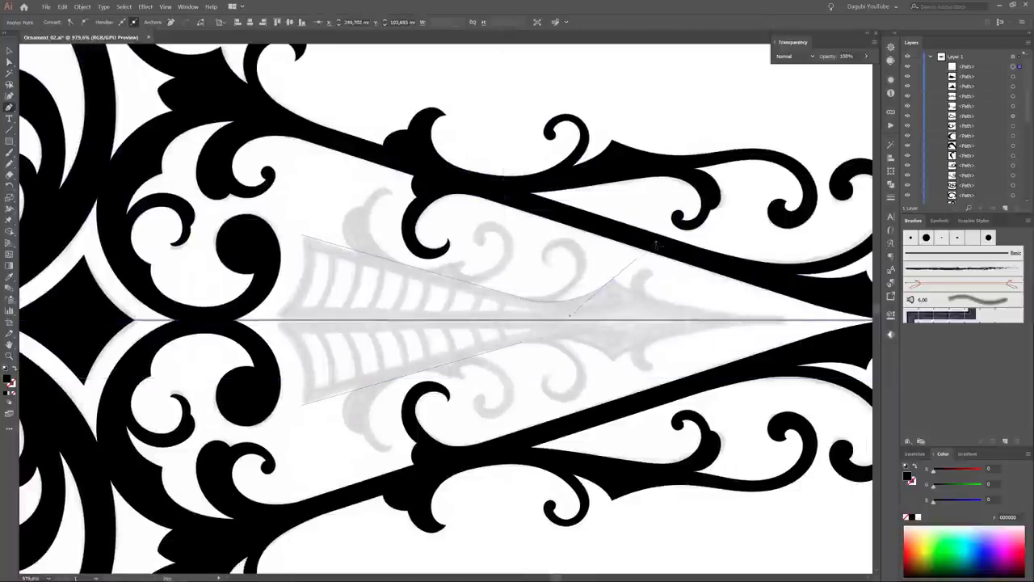
{"action": "left_click", "coordinate": [652, 314]}
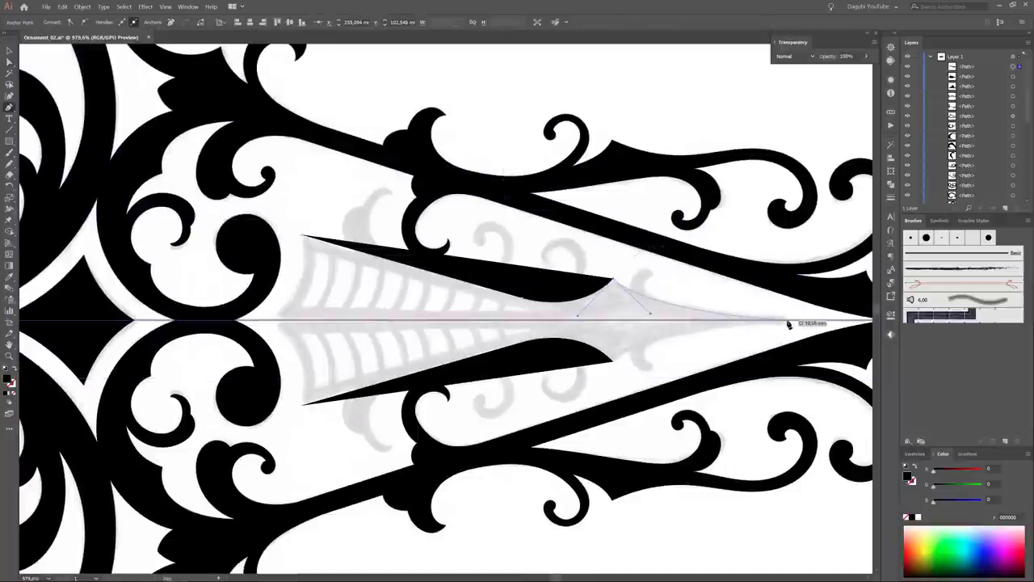
{"action": "left_click", "coordinate": [796, 325]}
{"action": "left_click", "coordinate": [277, 343]}
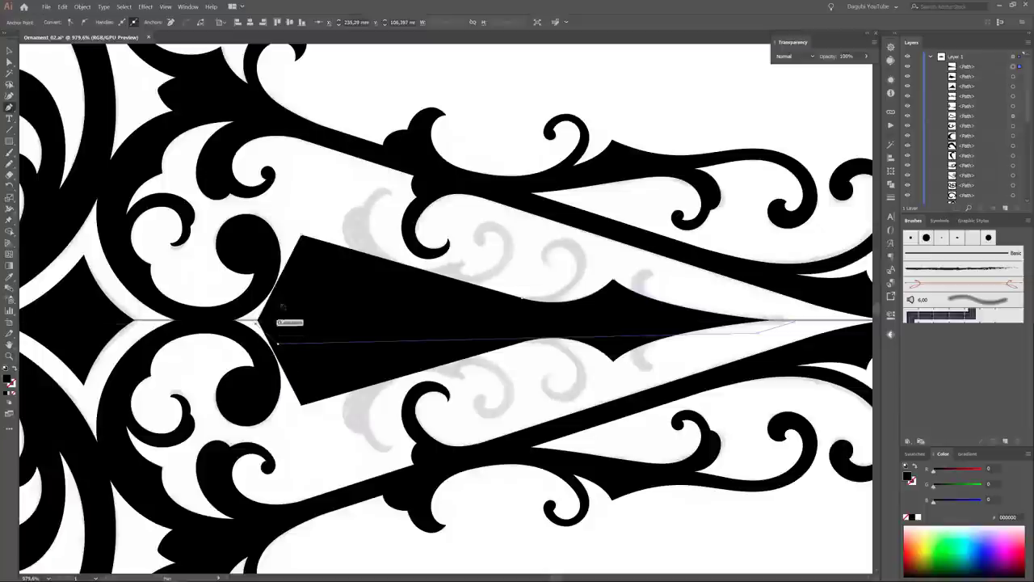
{"action": "left_click_drag", "start_coordinate": [9, 106], "coordinate": [49, 142]}
- Turn the wedge into an unfilled 2 pt black outline
{"action": "left_click", "coordinate": [890, 198]}
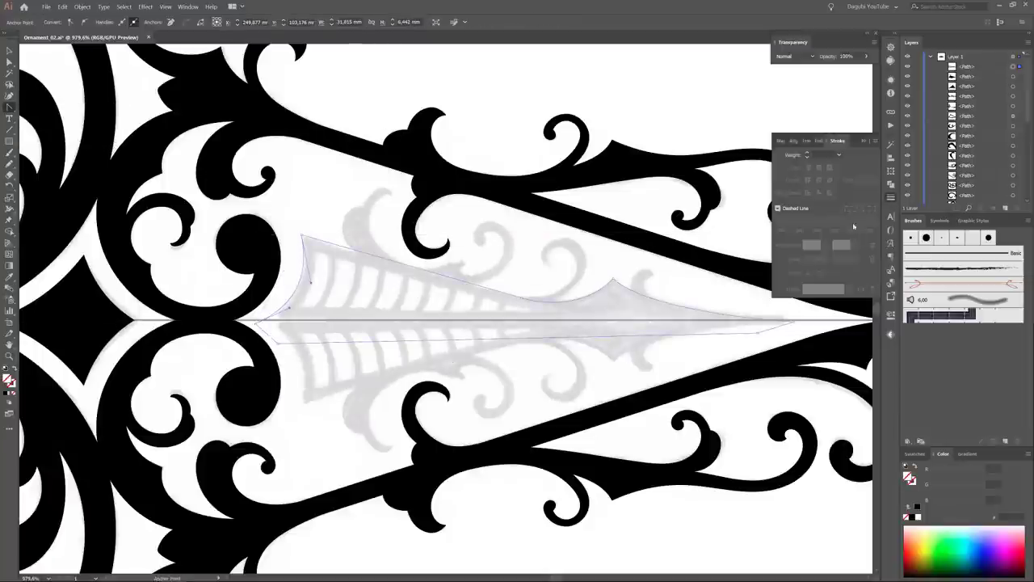
{"action": "key", "text": "shift+x"}
{"action": "left_click", "coordinate": [806, 152]}
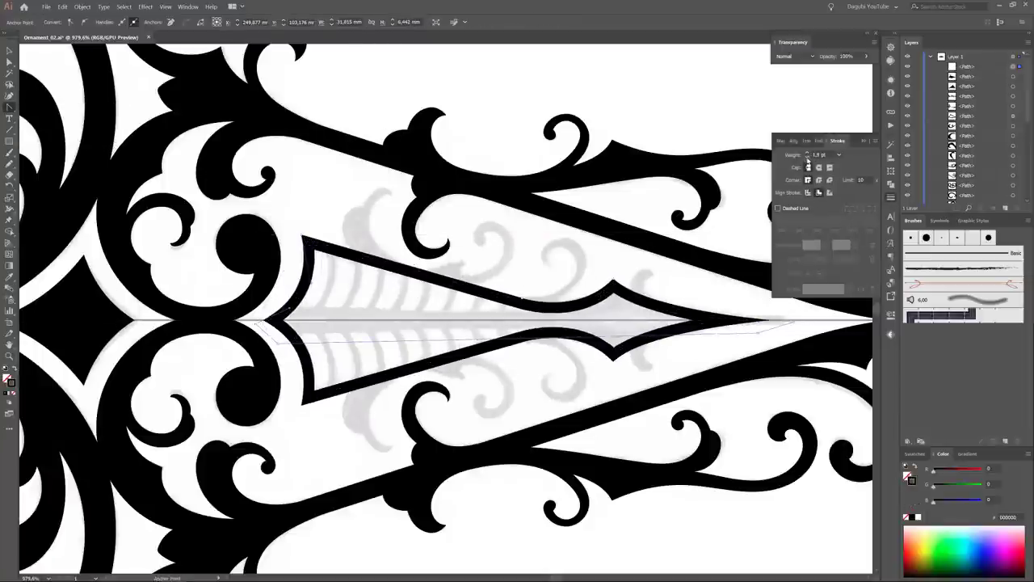
{"action": "left_click", "coordinate": [806, 152]}
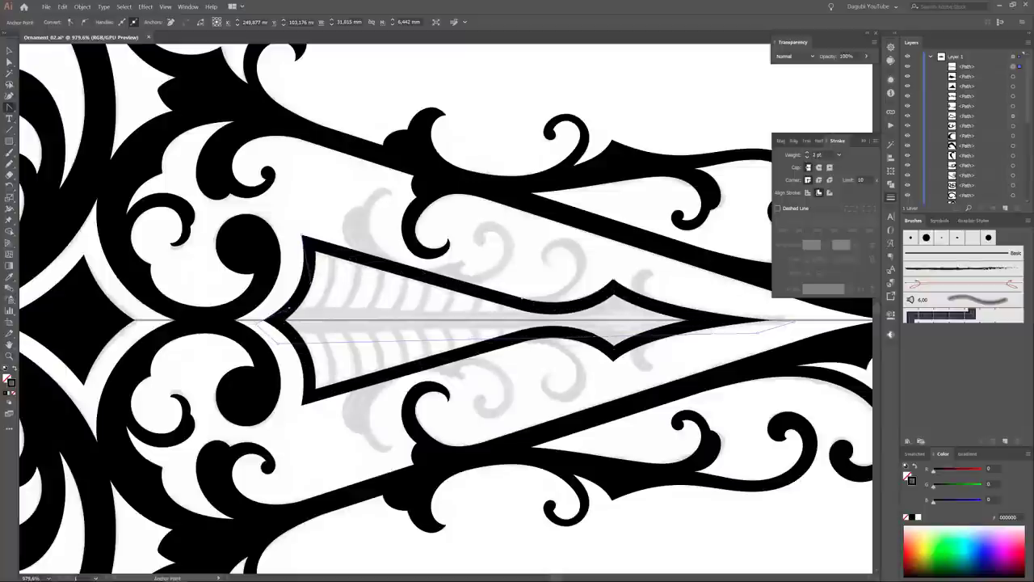
- Pen-draw a solid black central spine along the wedge's middle
{"action": "left_click", "coordinate": [10, 107]}
{"action": "left_click", "coordinate": [292, 309]}
{"action": "left_click", "coordinate": [565, 308]}
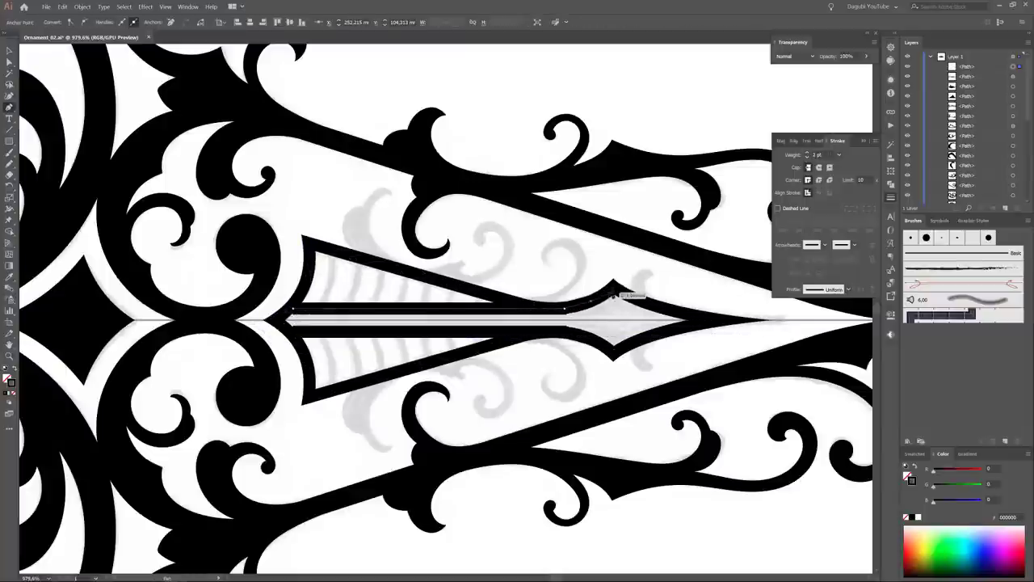
{"action": "left_click", "coordinate": [707, 321]}
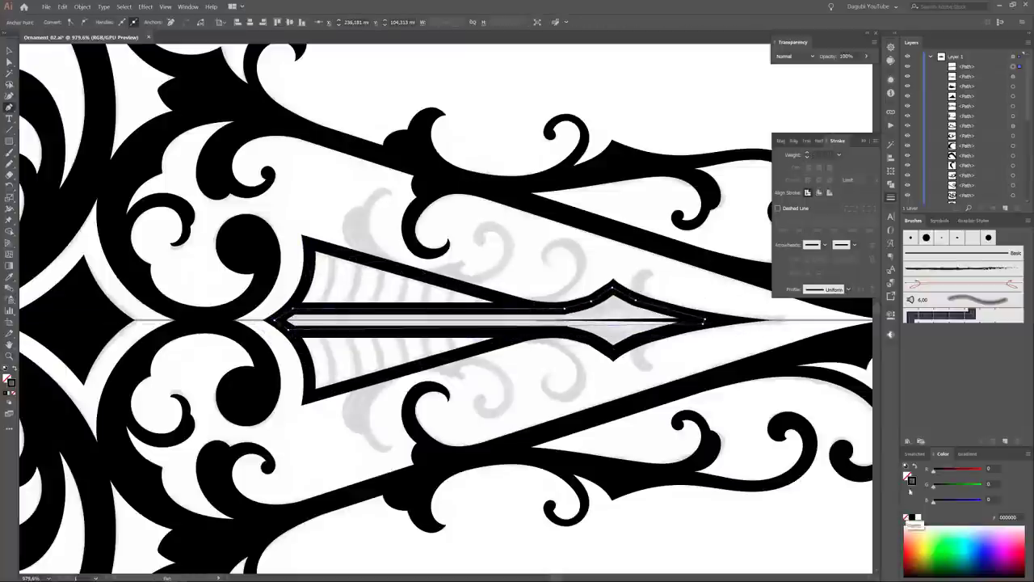
{"action": "key", "text": "shift+x"}
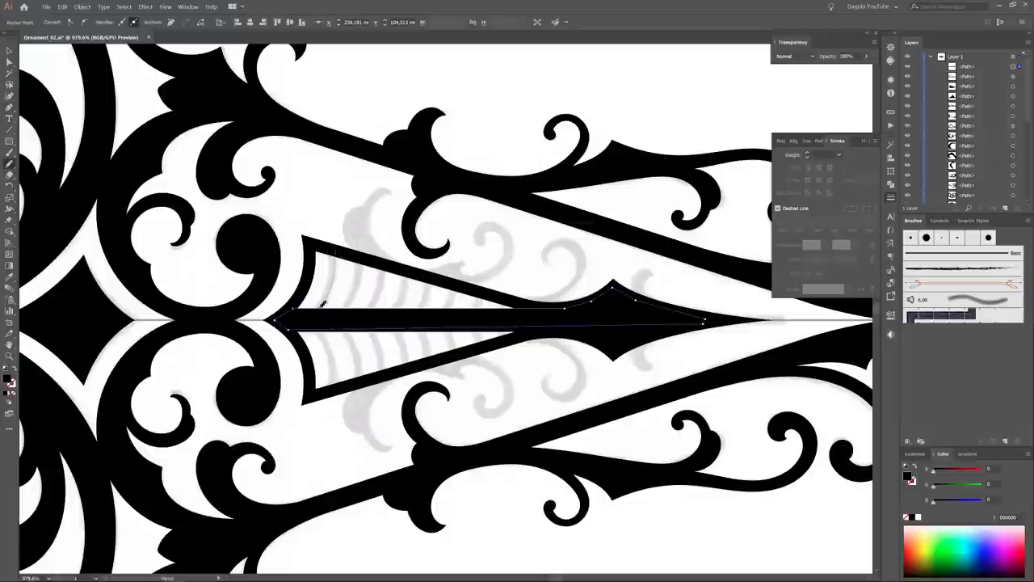
{"action": "left_click", "coordinate": [317, 307]}
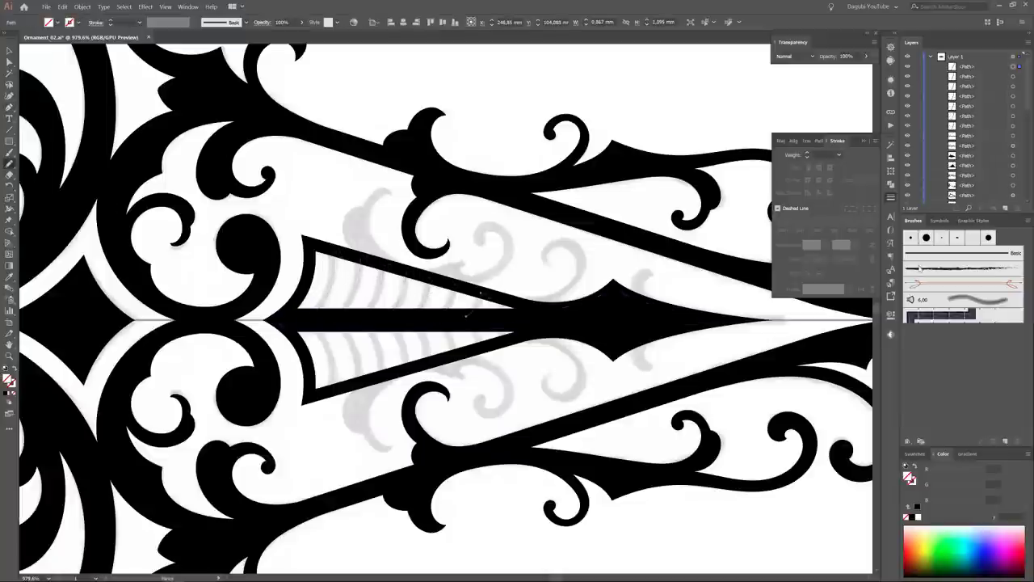
- Give the curved rib lines a black 1.4 pt stroke
{"action": "left_click", "coordinate": [1014, 76], "text": "shift"}
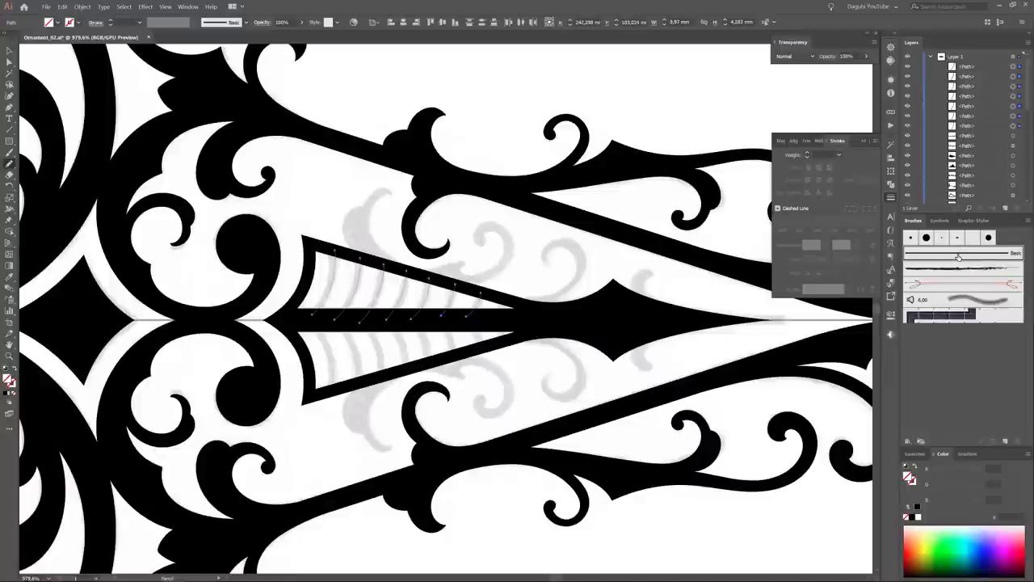
{"action": "left_click", "coordinate": [917, 506]}
{"action": "left_click", "coordinate": [807, 152]}
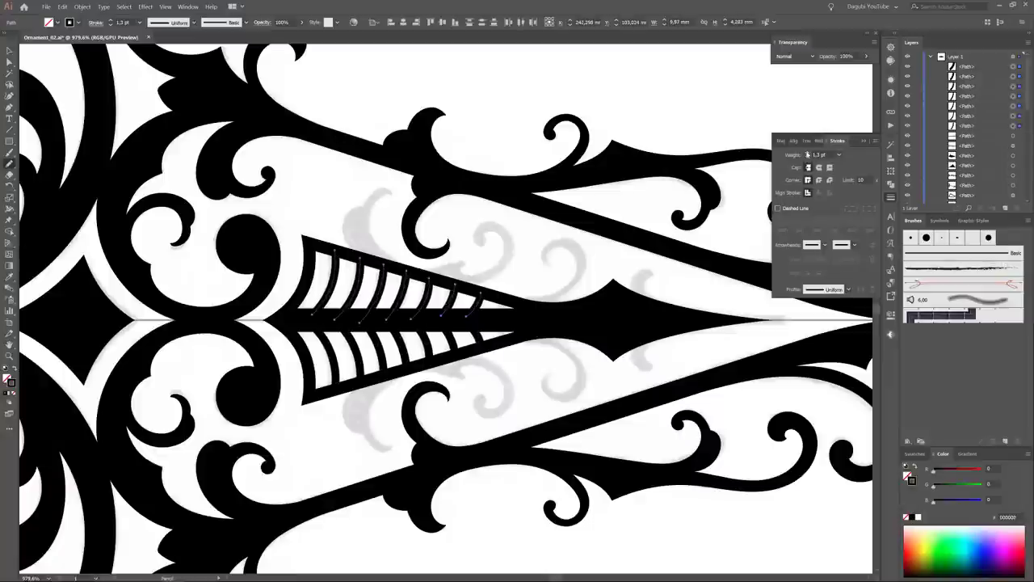
{"action": "left_click", "coordinate": [808, 152]}
{"action": "left_click", "coordinate": [123, 6]}
{"action": "left_click", "coordinate": [137, 42]}
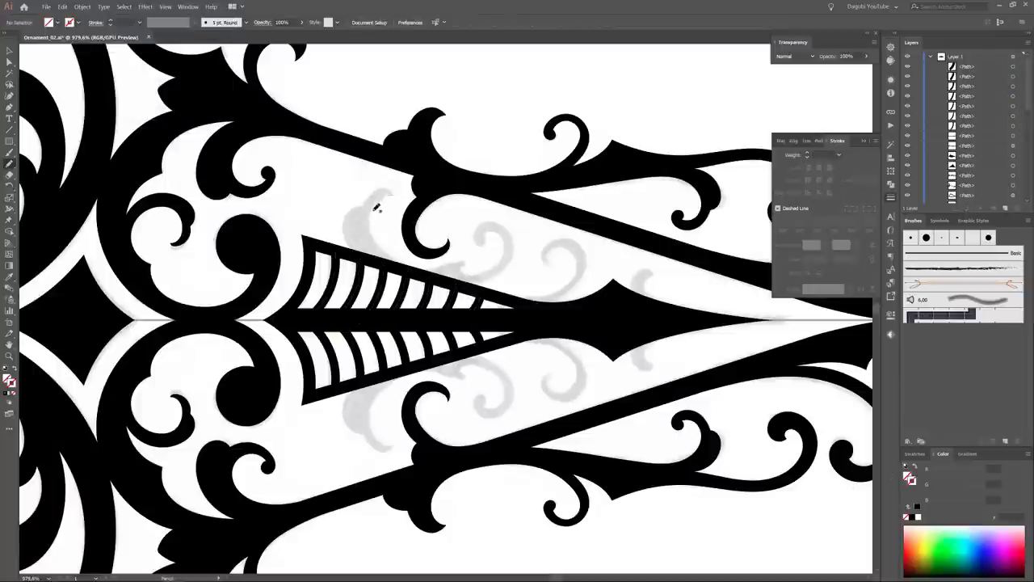
- Trace the scroll curl above the ribs and fill it and its mirror solid black
{"action": "left_click_drag", "start_coordinate": [463, 254], "coordinate": [467, 256]}
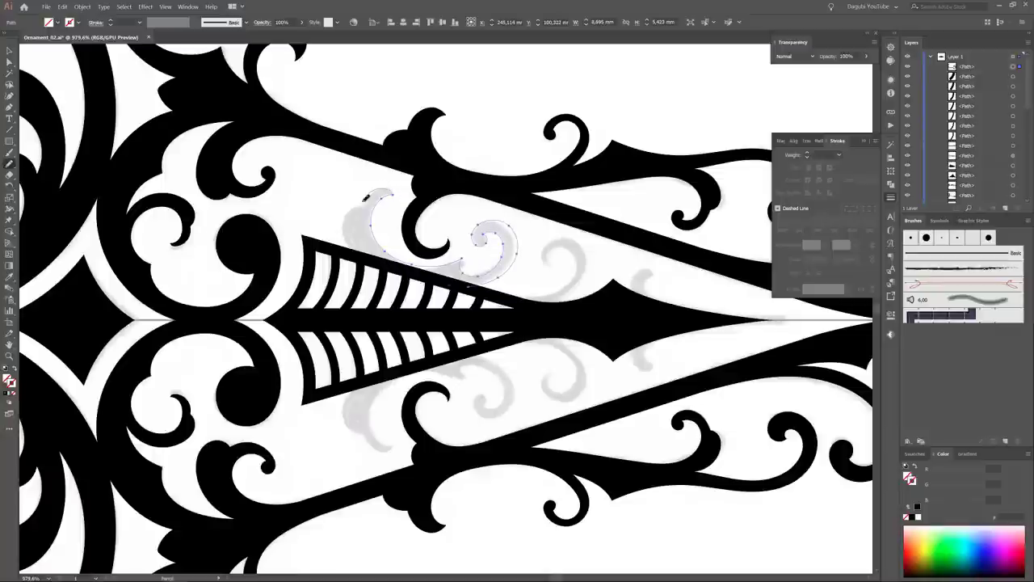
{"action": "left_click", "coordinate": [83, 7]}
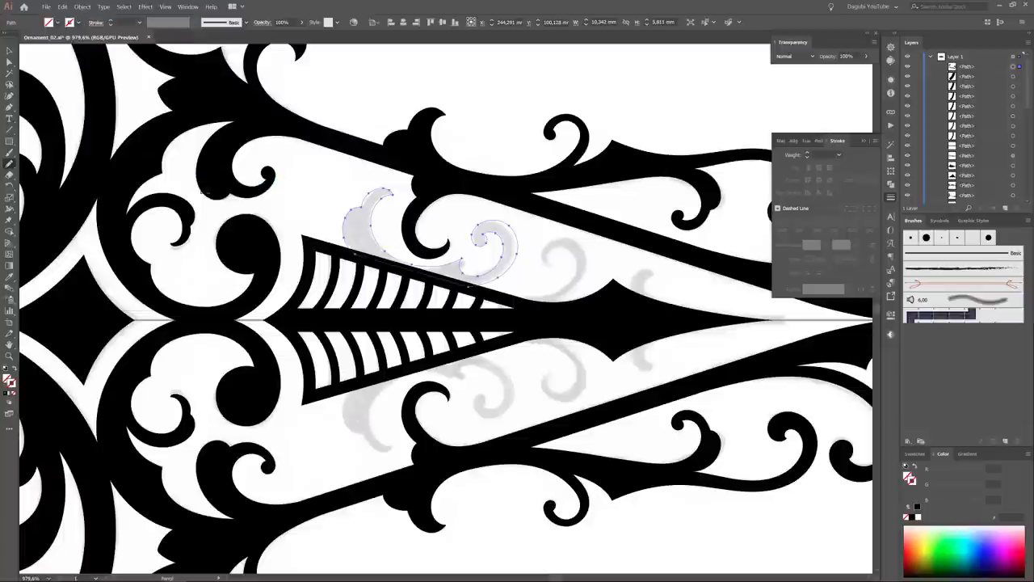
{"action": "key", "text": "shift+x"}
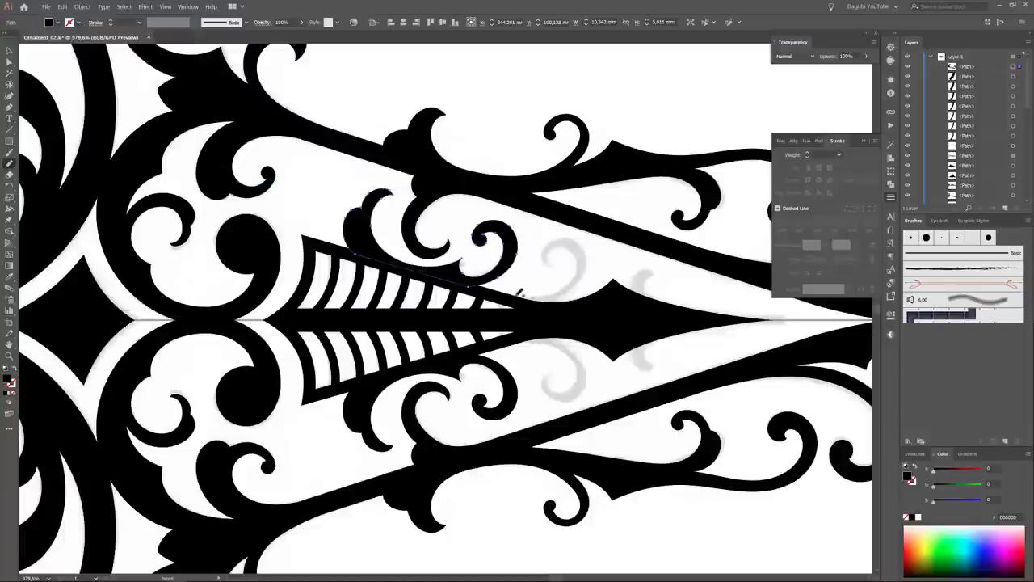
- Pencil-trace the two grey sketch curls beside the spear tip, then fit the view
{"action": "left_click_drag", "start_coordinate": [578, 258], "coordinate": [532, 253]}
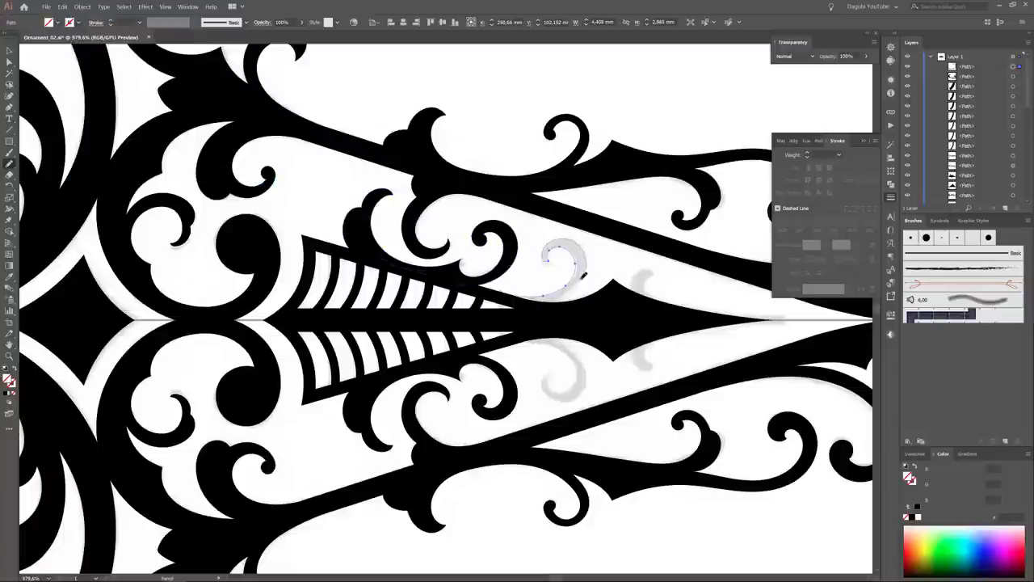
{"action": "scroll", "coordinate": [503, 292], "scroll_direction": "up", "scroll_amount": 3}
{"action": "scroll", "coordinate": [591, 316], "scroll_direction": "up", "scroll_amount": 2}
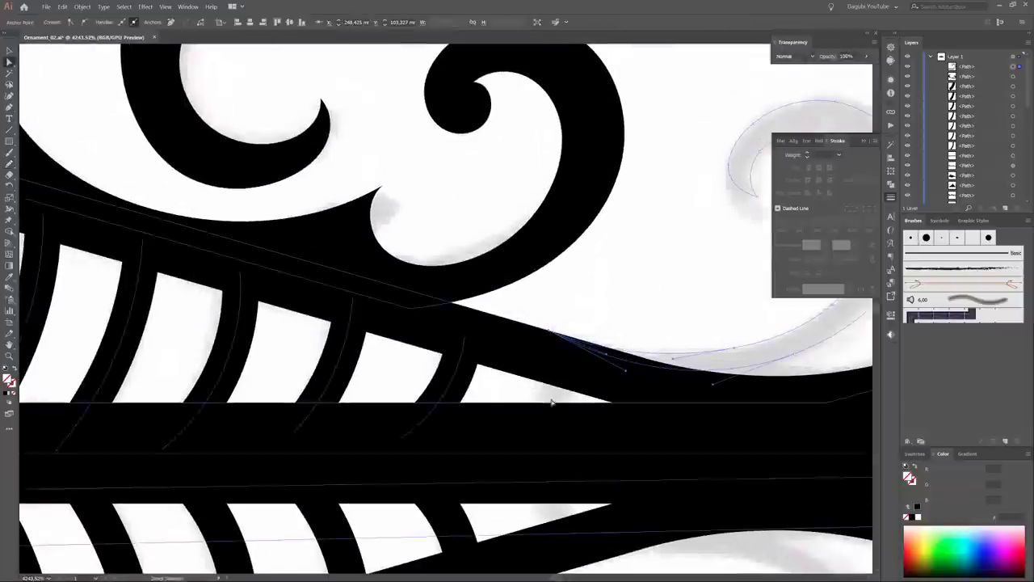
{"action": "left_click", "coordinate": [610, 353]}
{"action": "scroll", "coordinate": [558, 324], "scroll_direction": "down", "scroll_amount": 2}
{"action": "key", "text": "n"}
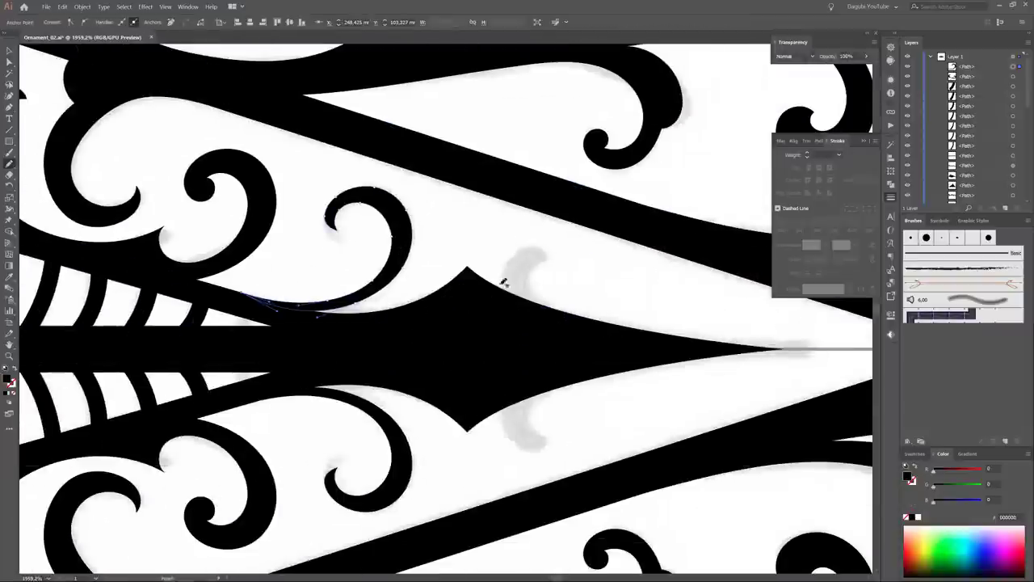
{"action": "left_click_drag", "start_coordinate": [626, 331], "coordinate": [547, 255]}
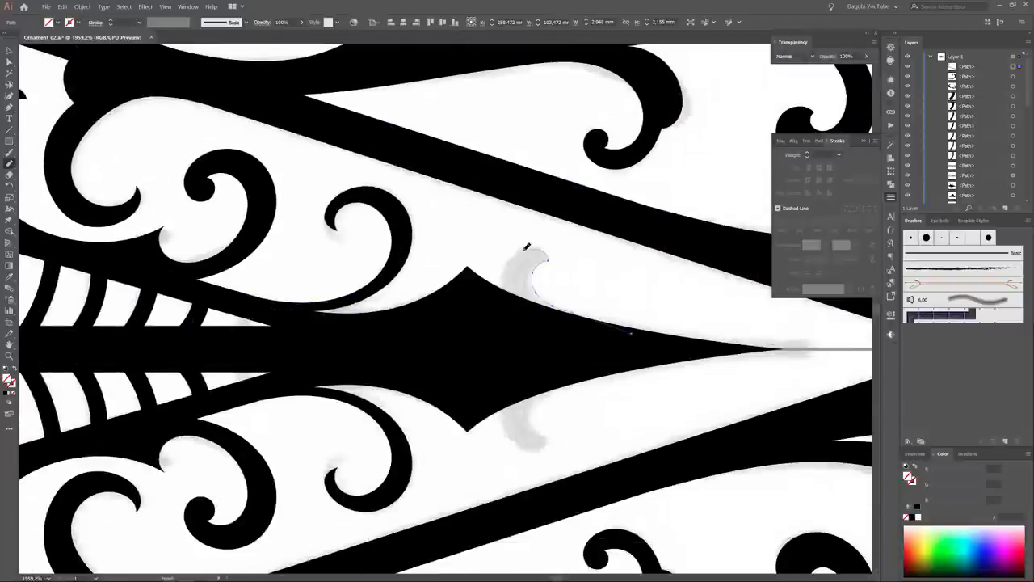
{"action": "key", "text": "ctrl+0"}
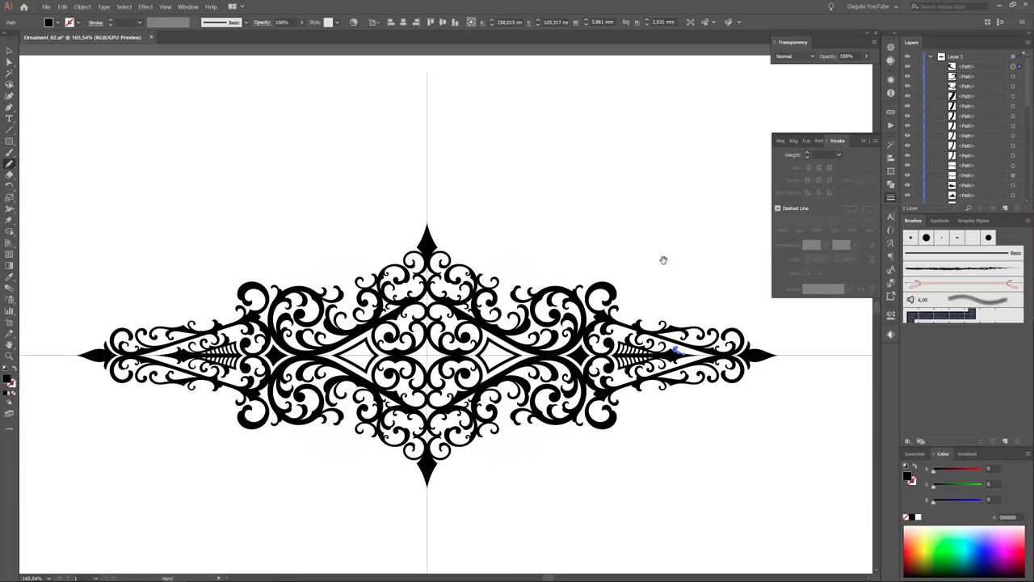
{"action": "left_click", "coordinate": [139, 22]}
- Select the same-fill ornament paths and apply Object > Path > Outline Stroke
{"action": "scroll", "coordinate": [961, 137], "scroll_direction": "down", "scroll_amount": 10}
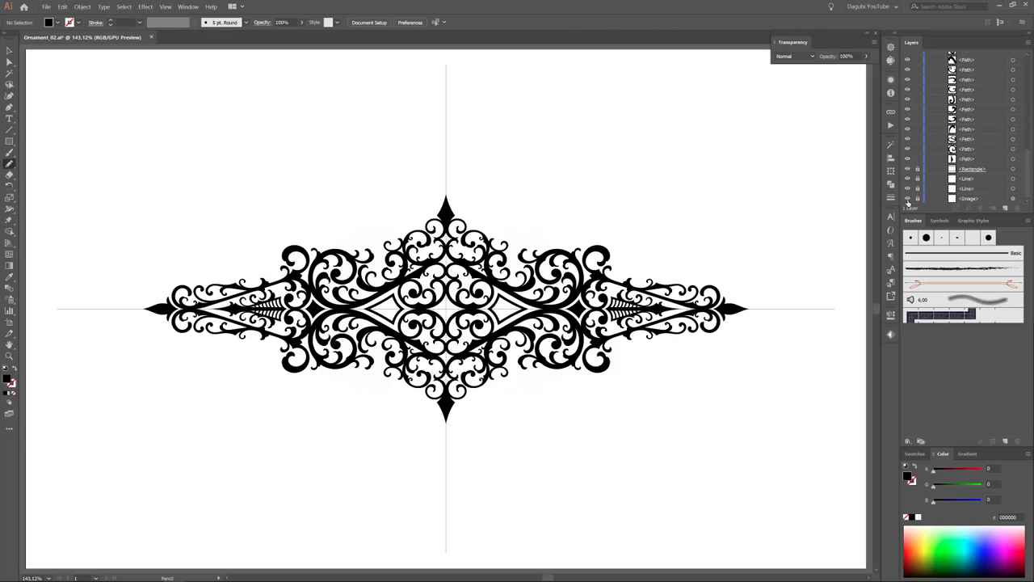
{"action": "left_click", "coordinate": [630, 307]}
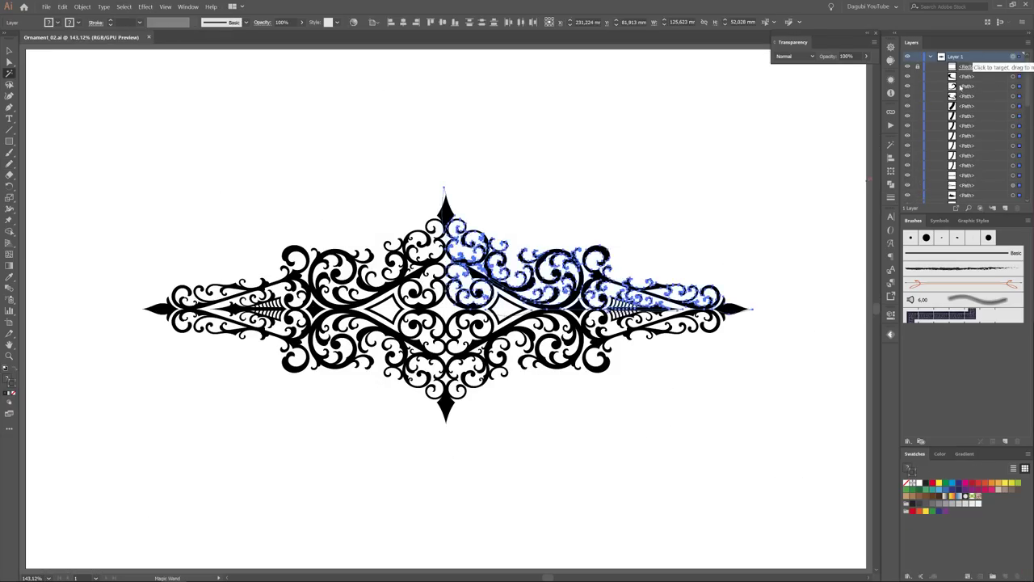
{"action": "scroll", "coordinate": [637, 304], "scroll_direction": "up", "scroll_amount": 10}
{"action": "left_click", "coordinate": [82, 6]}
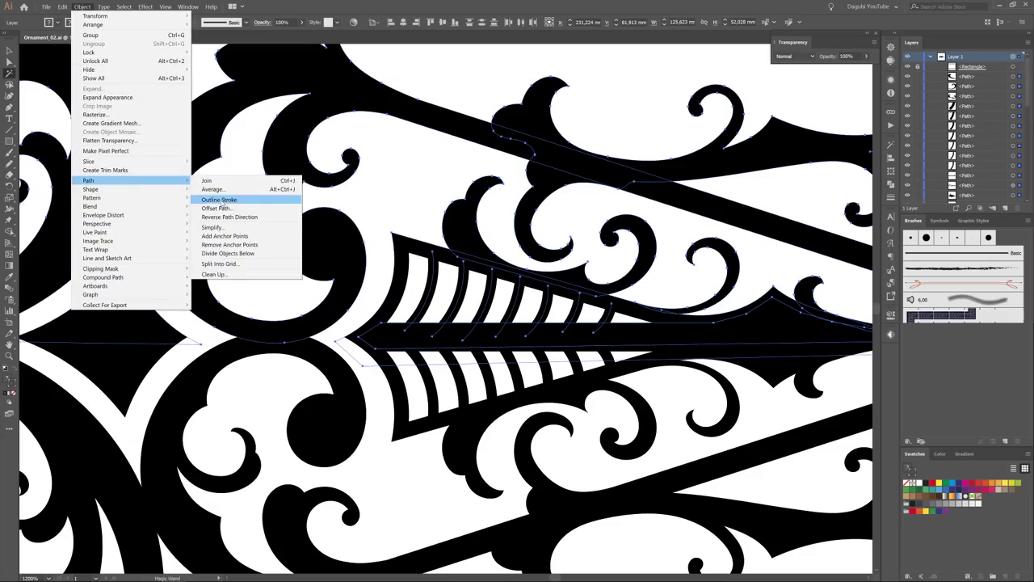
{"action": "left_click", "coordinate": [214, 199]}
{"action": "scroll", "coordinate": [868, 343], "scroll_direction": "down", "scroll_amount": 5}
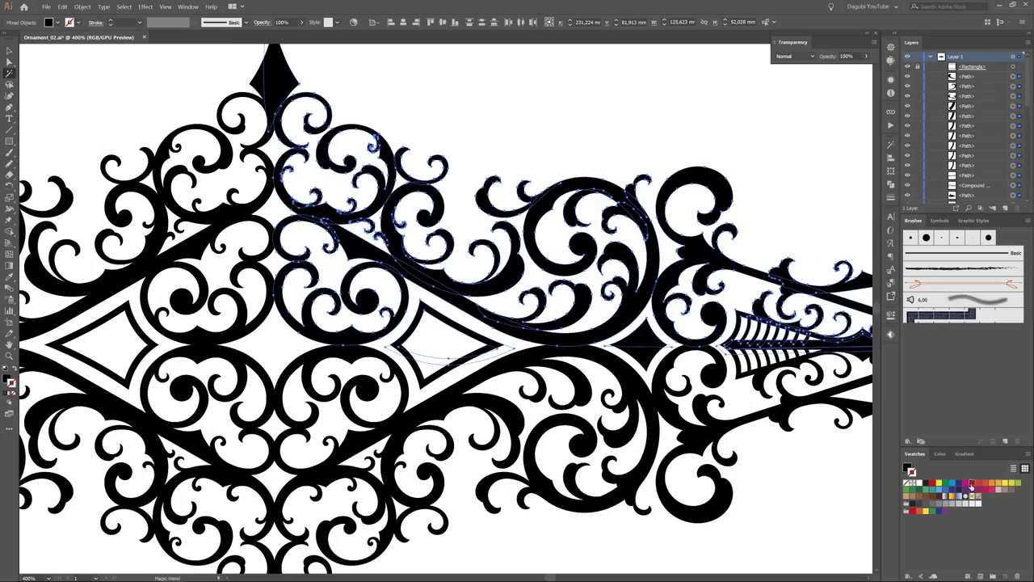
- Give every ornament shape a red 0.7 pt outline
{"action": "key", "text": "ctrl+a"}
{"action": "left_click", "coordinate": [972, 485]}
{"action": "key", "text": "ctrl+plus"}
{"action": "key", "text": "ctrl+plus"}
{"action": "key", "text": "ctrl+plus"}
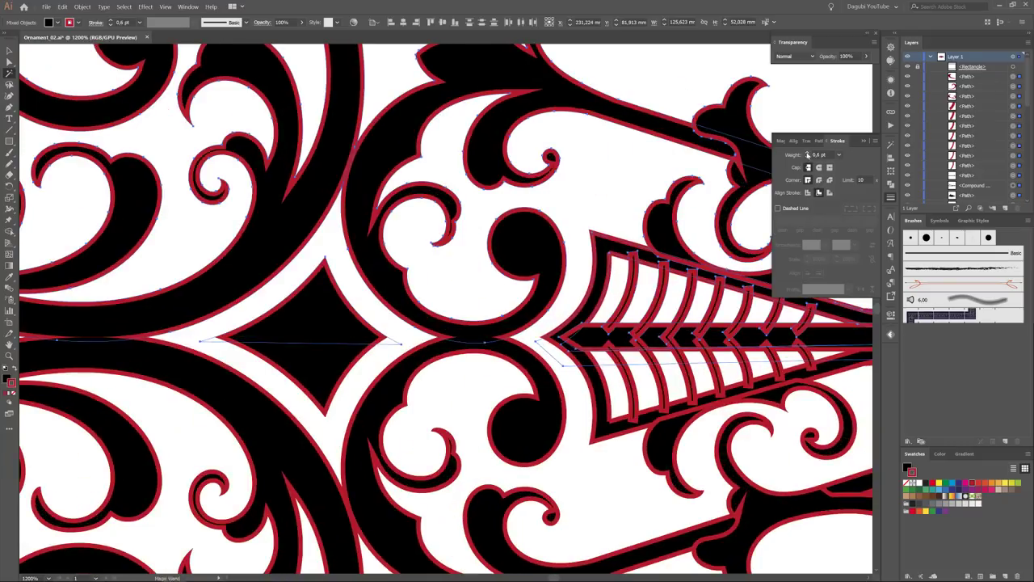
{"action": "left_click", "coordinate": [806, 153]}
{"action": "scroll", "coordinate": [482, 257], "scroll_direction": "down", "scroll_amount": 3}
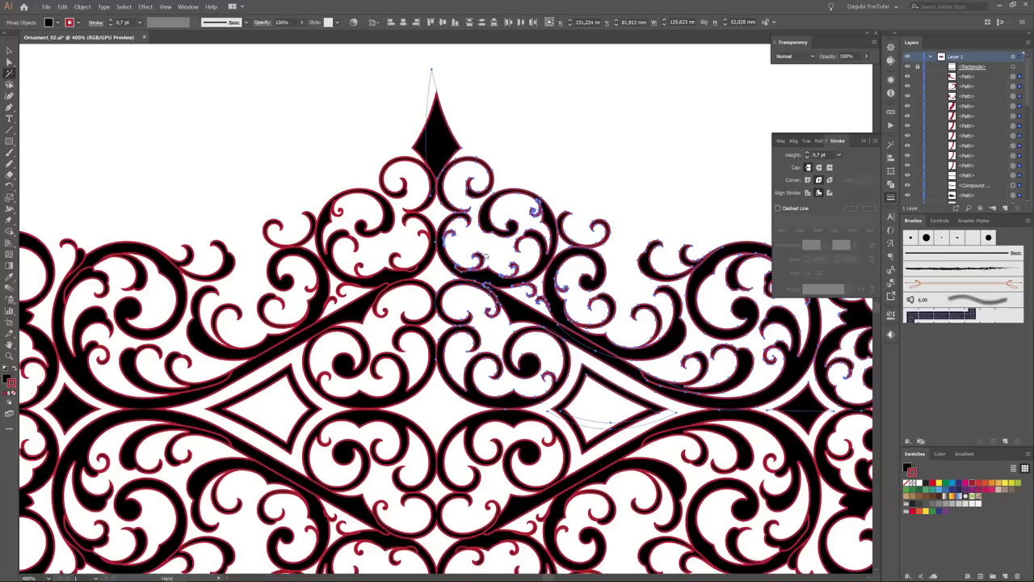
- Send three overlapping curls to the back via Arrange > Send to Back
{"action": "key", "text": "ctrl+plus"}
{"action": "key", "text": "ctrl+plus"}
{"action": "key", "text": "ctrl+plus"}
{"action": "right_click", "coordinate": [523, 330]}
{"action": "mouse_move", "coordinate": [545, 441]}
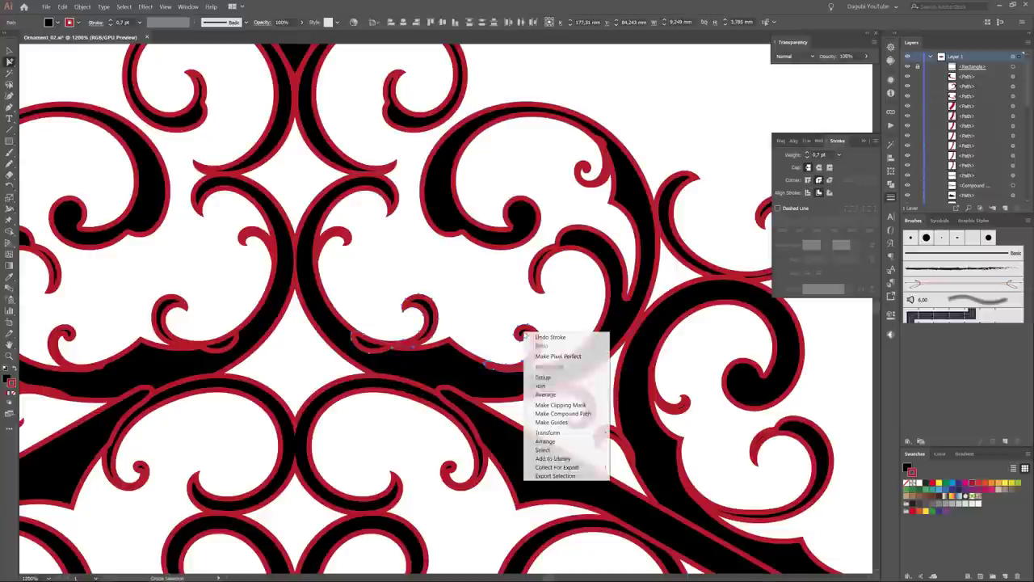
{"action": "left_click", "coordinate": [637, 467]}
{"action": "right_click", "coordinate": [604, 180]}
{"action": "left_click_drag", "start_coordinate": [566, 369], "coordinate": [502, 224]}
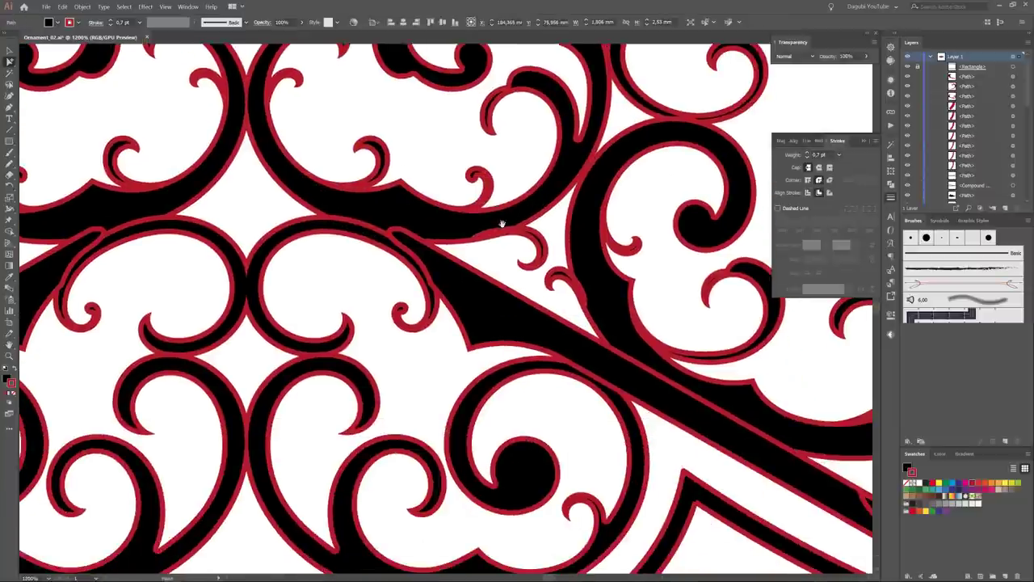
{"action": "right_click", "coordinate": [634, 246]}
{"action": "left_click", "coordinate": [752, 386]}
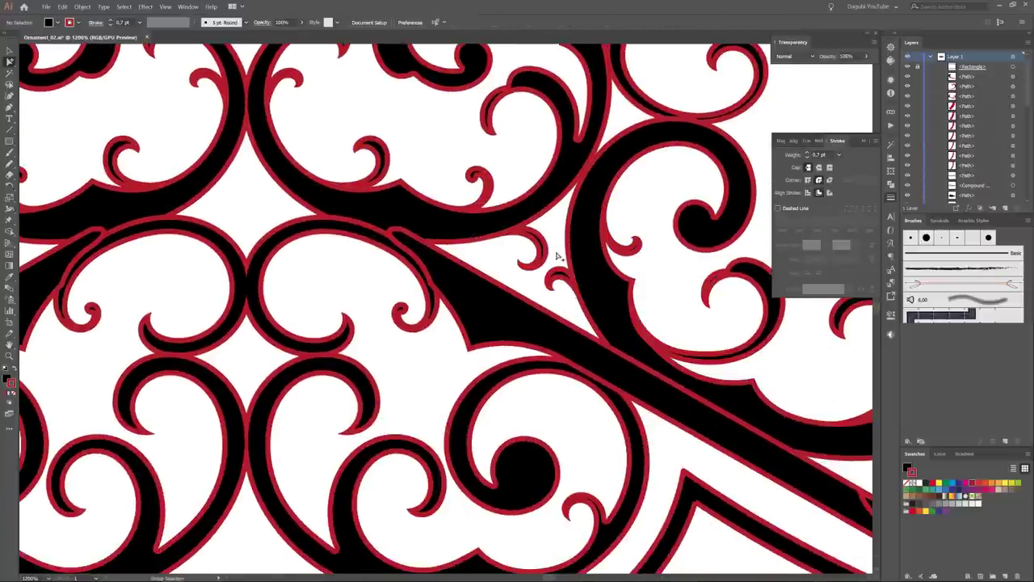
{"action": "scroll", "coordinate": [479, 256], "scroll_direction": "down", "scroll_amount": 1}
{"action": "left_click_drag", "start_coordinate": [479, 256], "coordinate": [260, 222]}
{"action": "right_click", "coordinate": [642, 341]}
{"action": "left_click", "coordinate": [776, 487]}
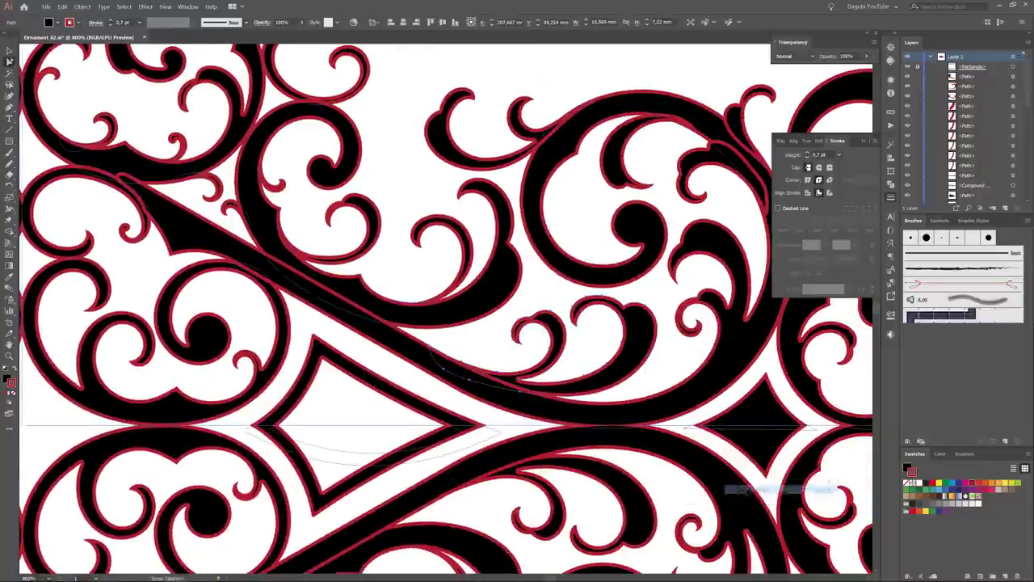
{"action": "left_click_drag", "start_coordinate": [600, 203], "coordinate": [527, 232]}
{"action": "left_click", "coordinate": [603, 201]}
- Send another curl to the back and restack the artwork near the spear
{"action": "right_click", "coordinate": [649, 146]}
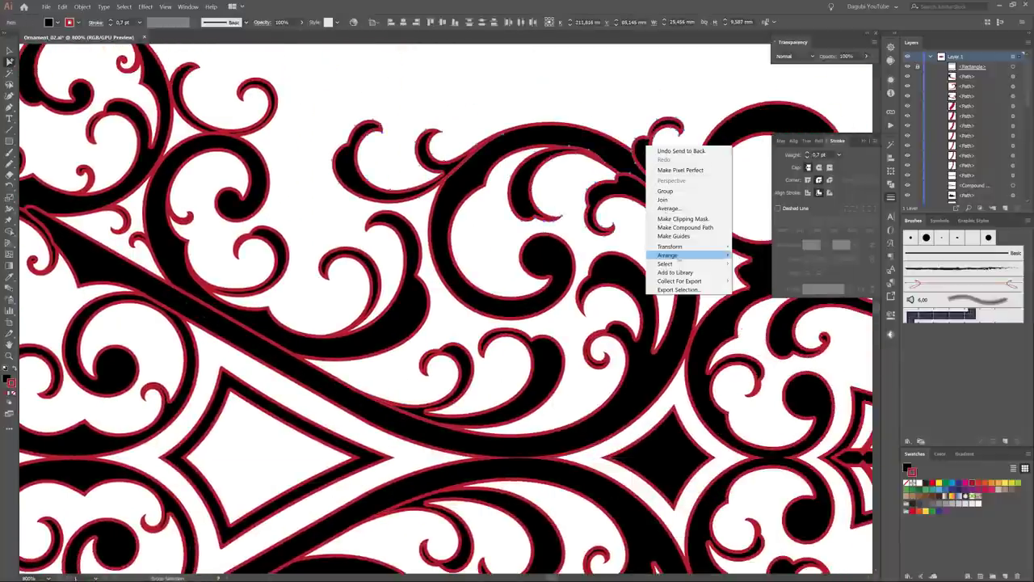
{"action": "left_click", "coordinate": [776, 287]}
{"action": "left_click_drag", "start_coordinate": [464, 100], "coordinate": [502, 344]}
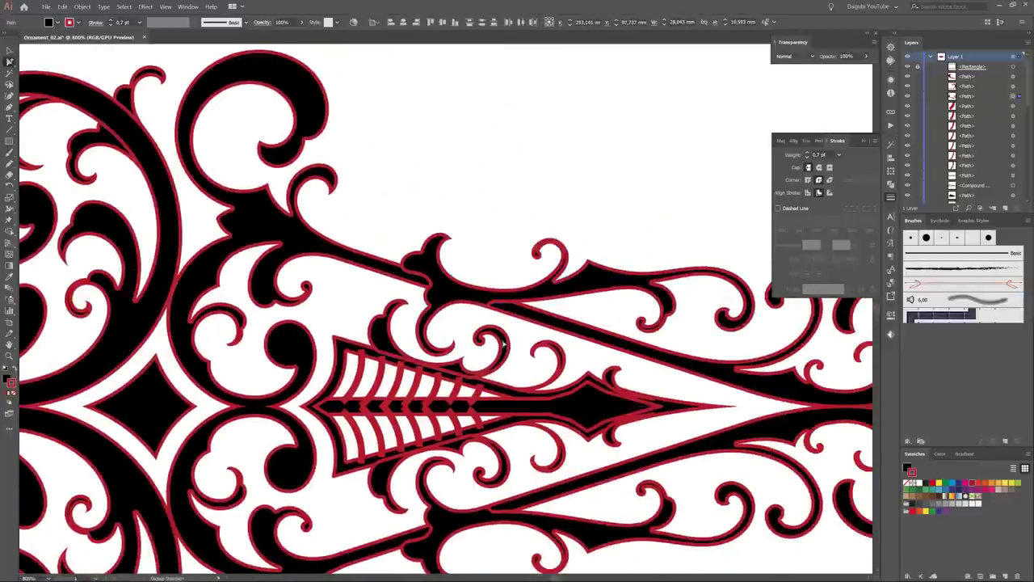
{"action": "key", "text": "ctrl+a"}
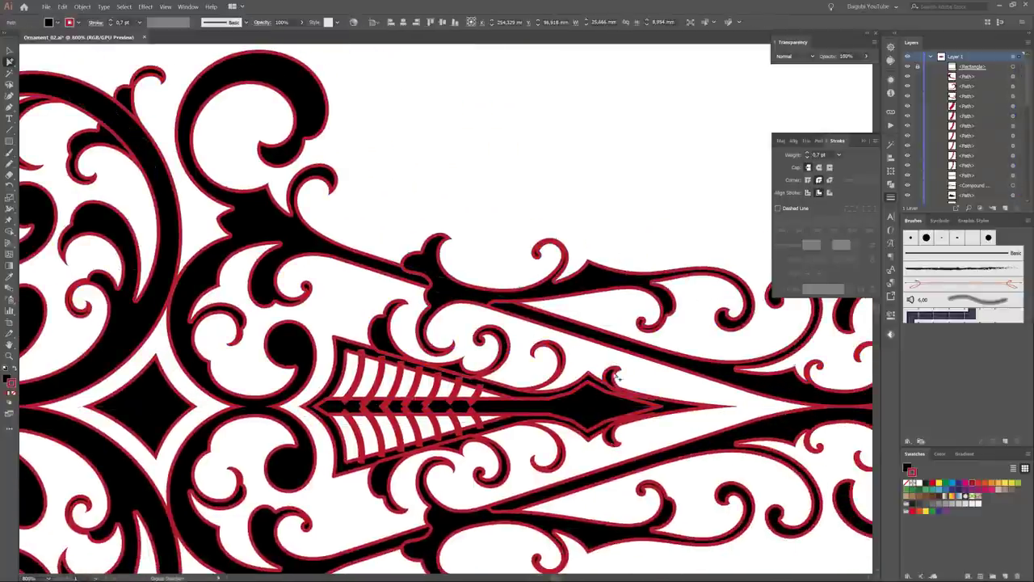
{"action": "right_click", "coordinate": [610, 368]}
{"action": "left_click", "coordinate": [751, 514]}
{"action": "left_click", "coordinate": [682, 206]}
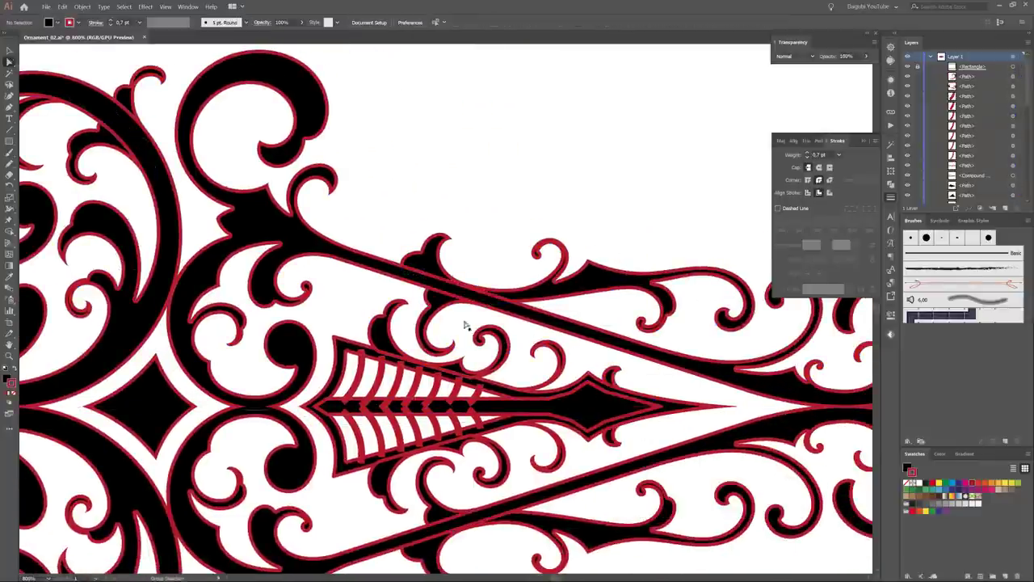
- Drag the anchor out to sharpen the spear tip and restack the spear path
{"action": "scroll", "coordinate": [465, 326], "scroll_direction": "up", "scroll_amount": 3}
{"action": "mouse_move", "coordinate": [554, 370]}
{"action": "left_mouse_down"}
{"action": "mouse_move", "coordinate": [626, 391]}
{"action": "mouse_move", "coordinate": [542, 404]}
{"action": "left_mouse_up"}
{"action": "scroll", "coordinate": [543, 404], "scroll_direction": "down", "scroll_amount": 1}
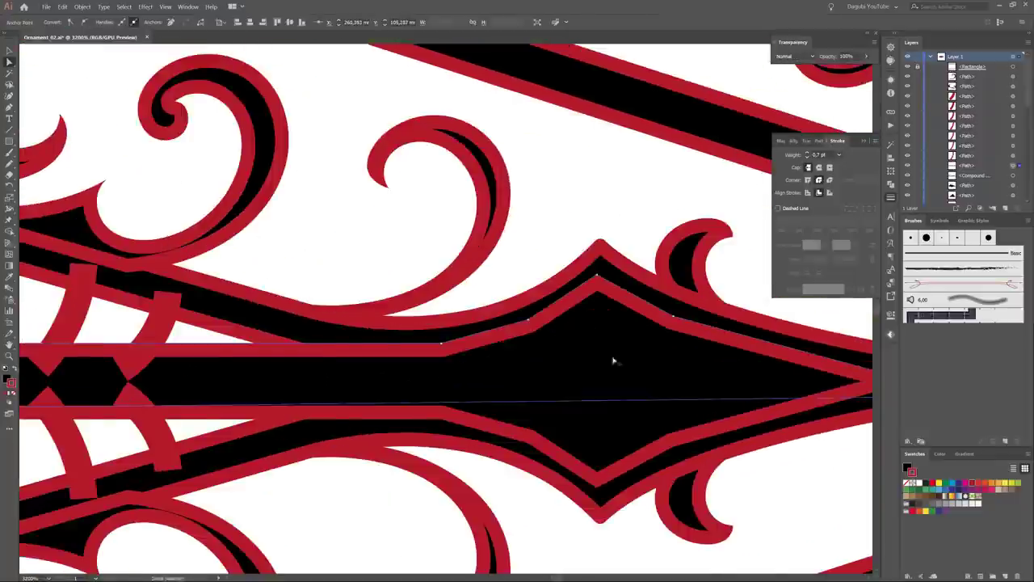
{"action": "scroll", "coordinate": [607, 340], "scroll_direction": "down", "scroll_amount": 1}
{"action": "scroll", "coordinate": [503, 324], "scroll_direction": "up", "scroll_amount": 1}
{"action": "scroll", "coordinate": [503, 323], "scroll_direction": "down", "scroll_amount": 1}
{"action": "right_click", "coordinate": [617, 361]}
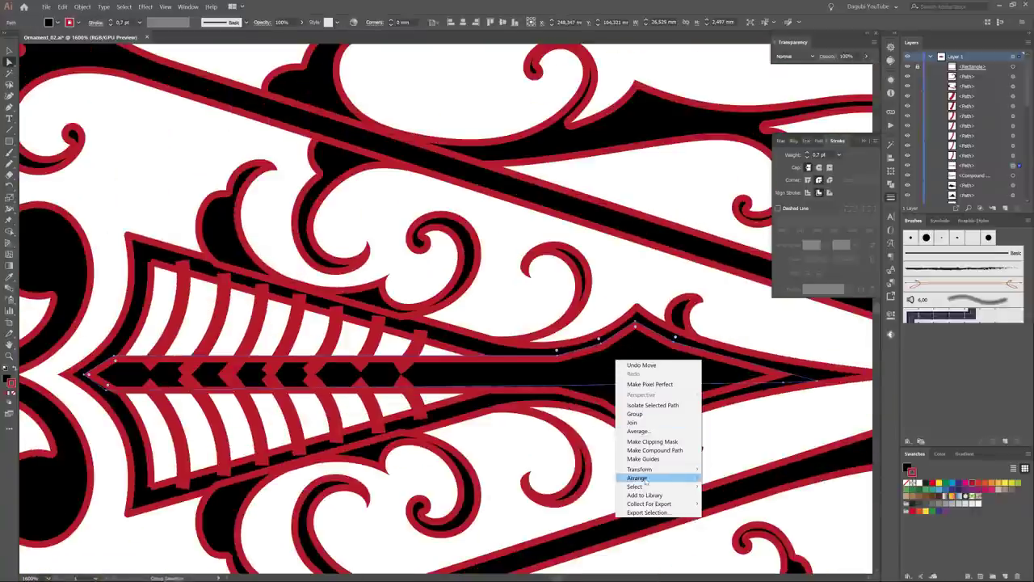
{"action": "left_click", "coordinate": [727, 478]}
- Move the spear's stripe paths behind the black spine
{"action": "left_click", "coordinate": [293, 331]}
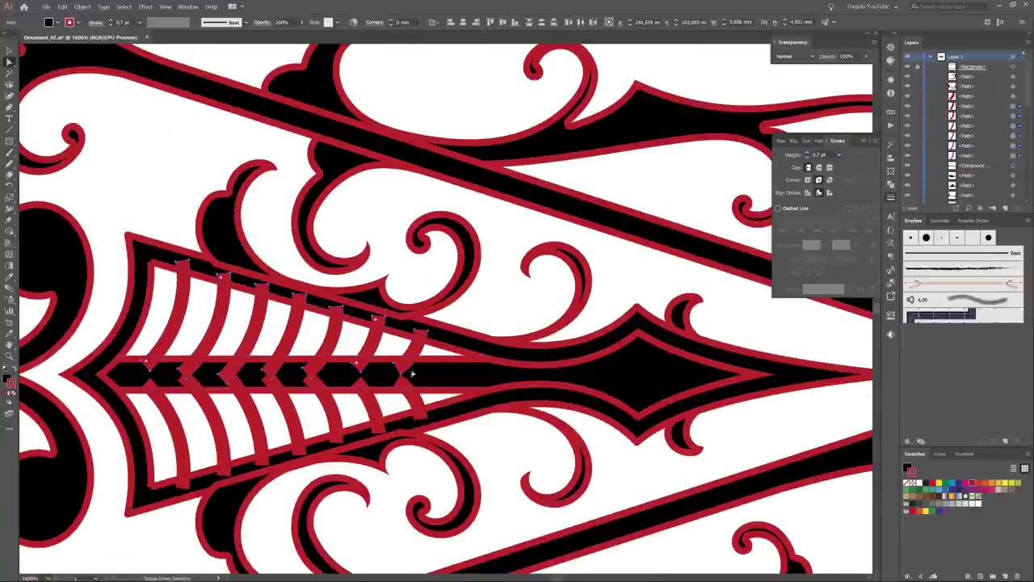
{"action": "right_click", "coordinate": [358, 331]}
{"action": "left_click", "coordinate": [493, 461]}
{"action": "left_click", "coordinate": [499, 300]}
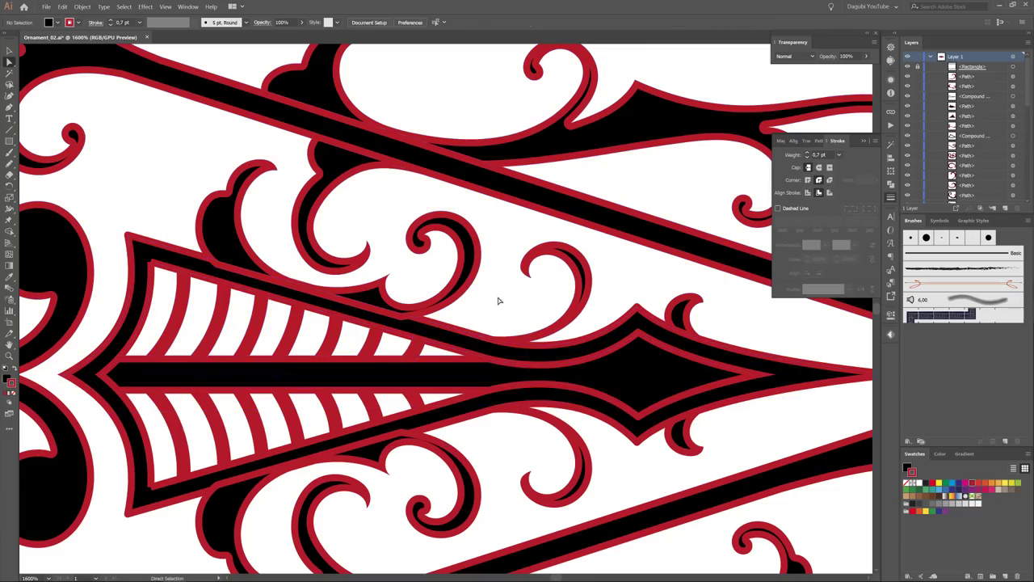
{"action": "right_click", "coordinate": [409, 263]}
{"action": "key", "text": "Escape"}
{"action": "scroll", "coordinate": [528, 300], "scroll_direction": "down", "scroll_amount": 1}
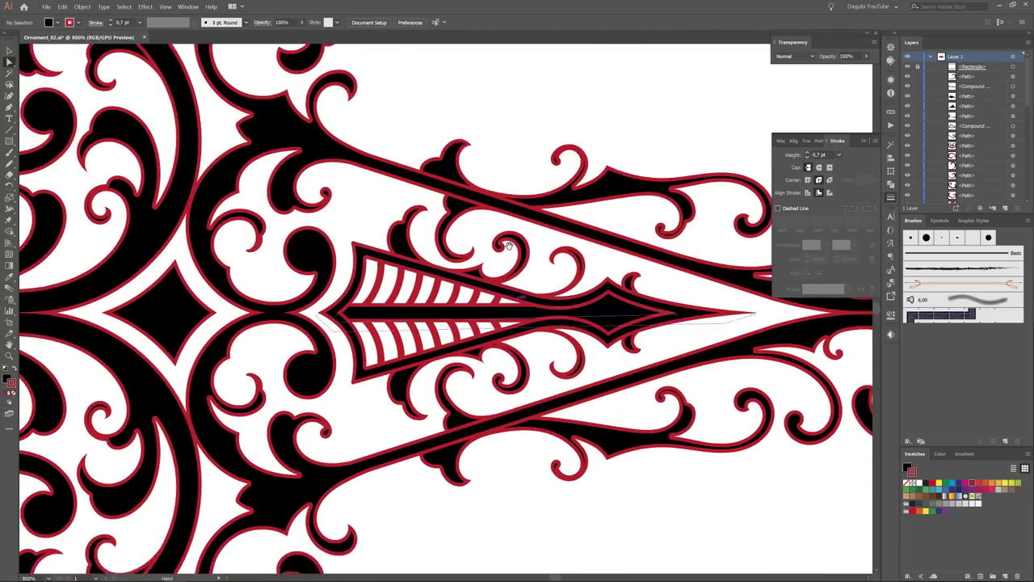
- Bring an overlapping upper-left scroll forward in the stacking order
{"action": "mouse_move", "coordinate": [508, 246]}
{"action": "left_mouse_down"}
{"action": "mouse_move", "coordinate": [391, 397]}
{"action": "mouse_move", "coordinate": [334, 353]}
{"action": "left_mouse_up"}
{"action": "left_click", "coordinate": [279, 208]}
{"action": "right_click", "coordinate": [280, 209]}
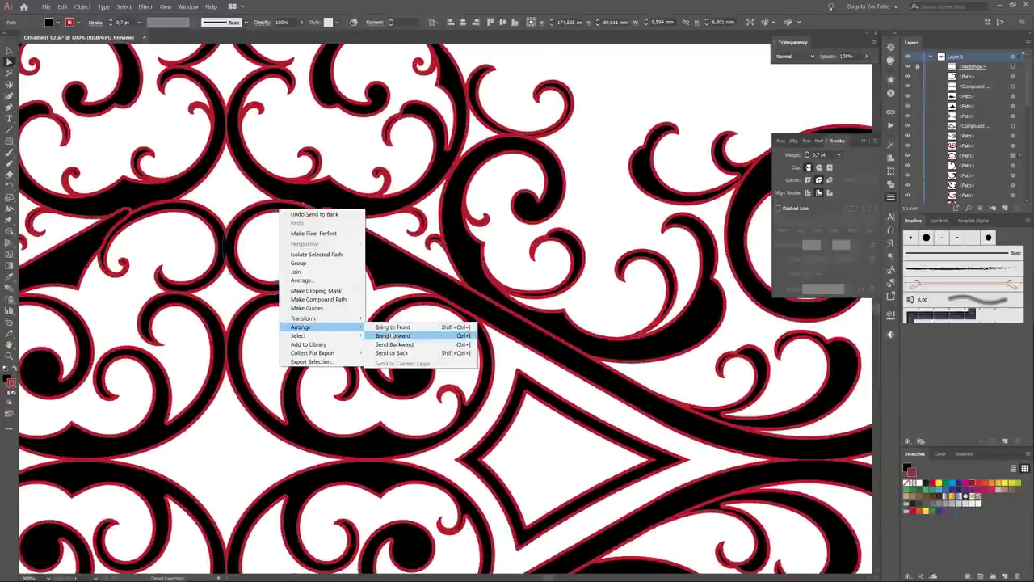
{"action": "left_click", "coordinate": [393, 335]}
{"action": "scroll", "coordinate": [369, 299], "scroll_direction": "up", "scroll_amount": 2}
{"action": "right_click", "coordinate": [370, 300]}
{"action": "left_click", "coordinate": [485, 436]}
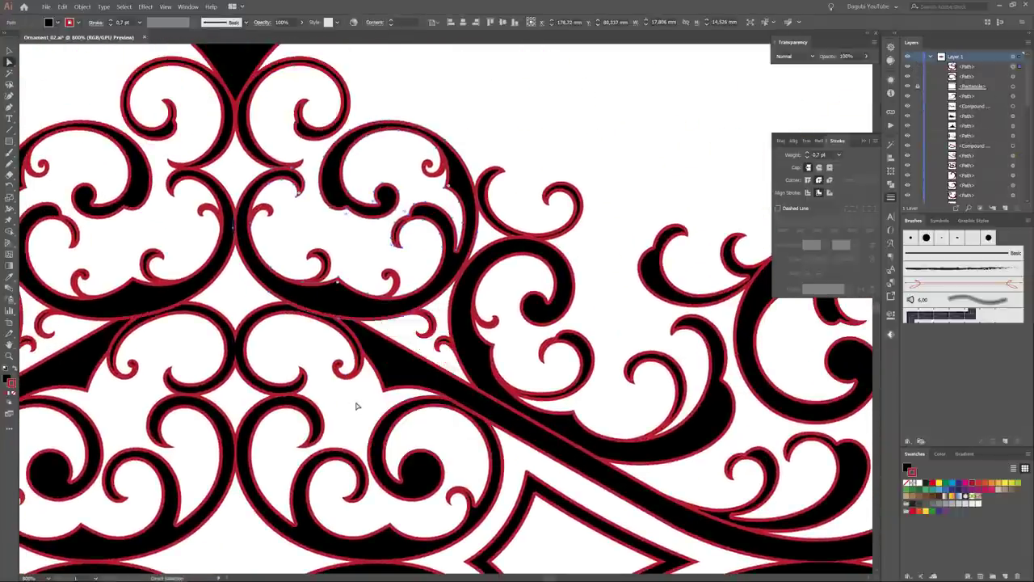
{"action": "left_click", "coordinate": [356, 405]}
{"action": "left_click_drag", "start_coordinate": [669, 458], "coordinate": [435, 333]}
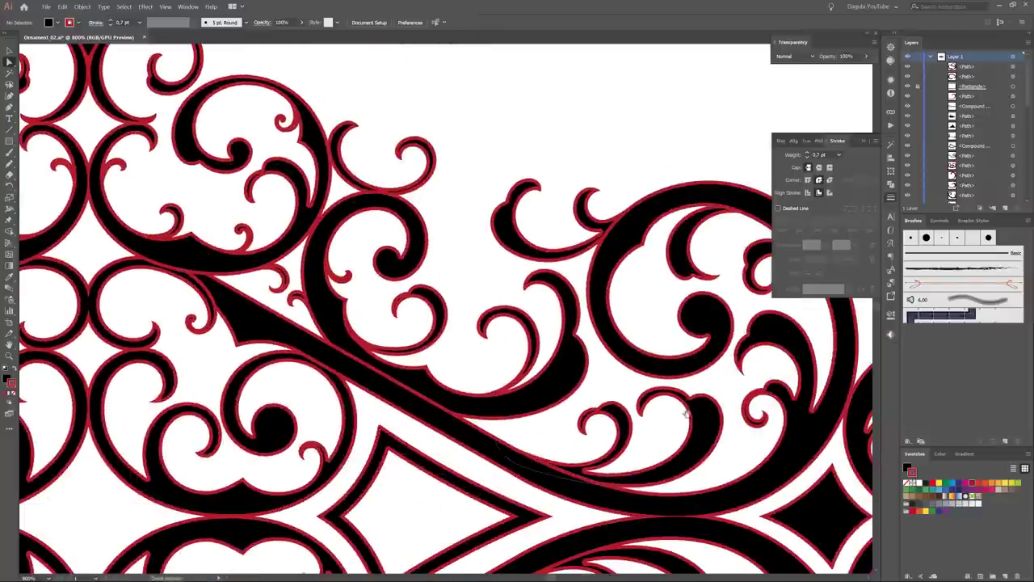
- Draw a red-outlined circle centred around the ornament and set its stroke to 3 pt
{"action": "key", "text": "ctrl+0"}
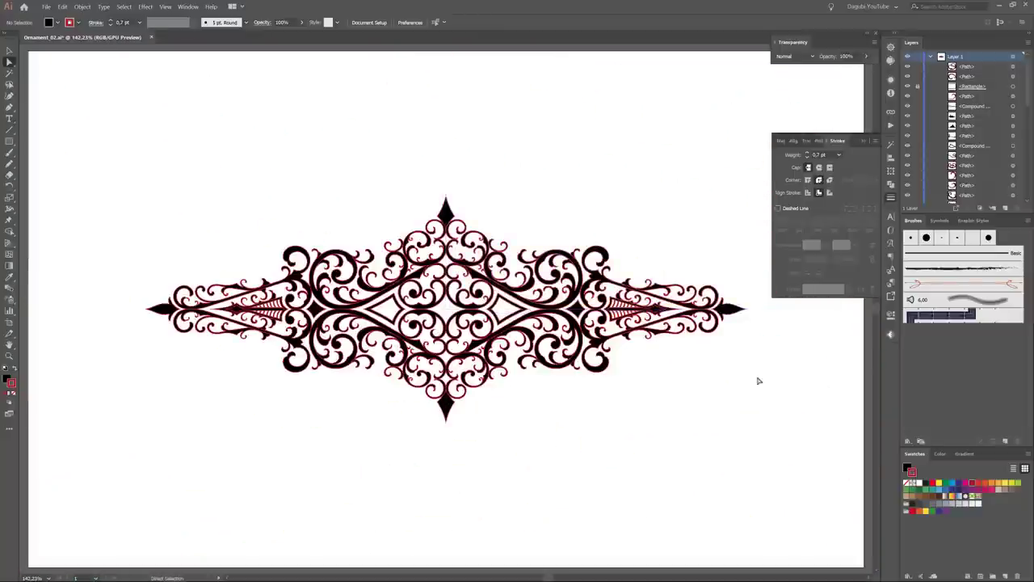
{"action": "left_click_drag", "start_coordinate": [445, 67], "coordinate": [832, 307]}
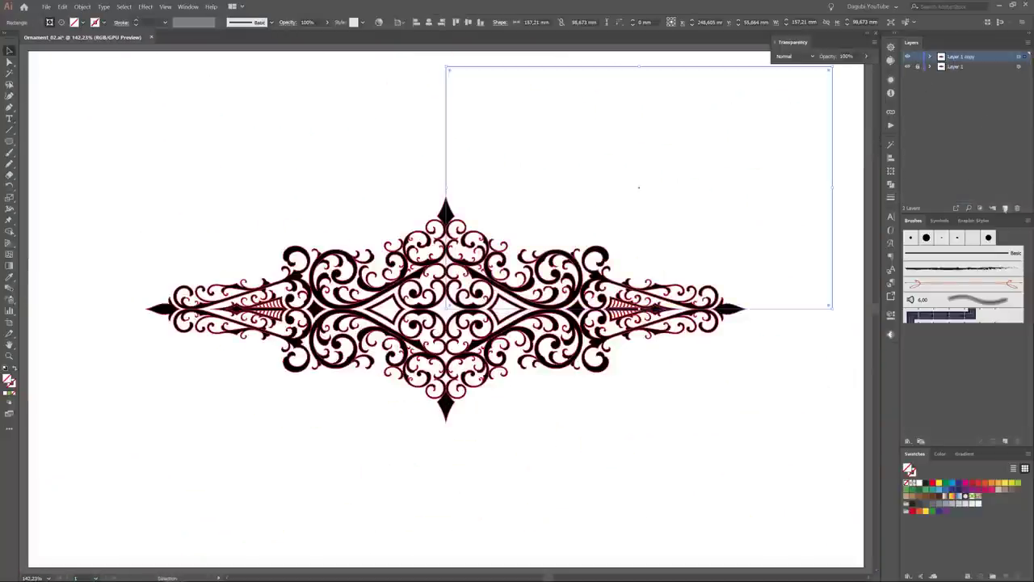
{"action": "left_click", "coordinate": [391, 189]}
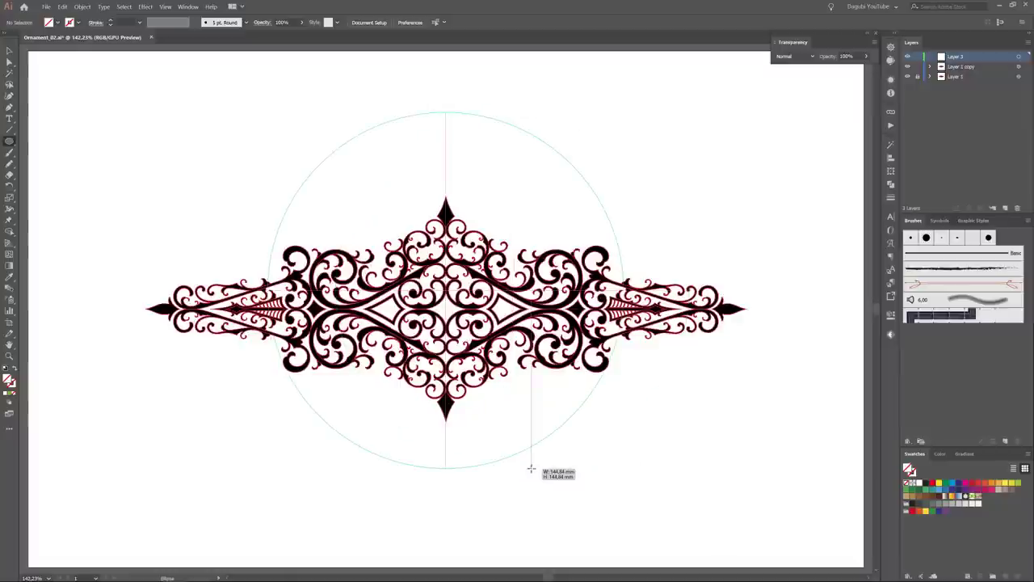
{"action": "left_click_drag", "start_coordinate": [541, 404], "coordinate": [547, 483]}
{"action": "left_click", "coordinate": [918, 481]}
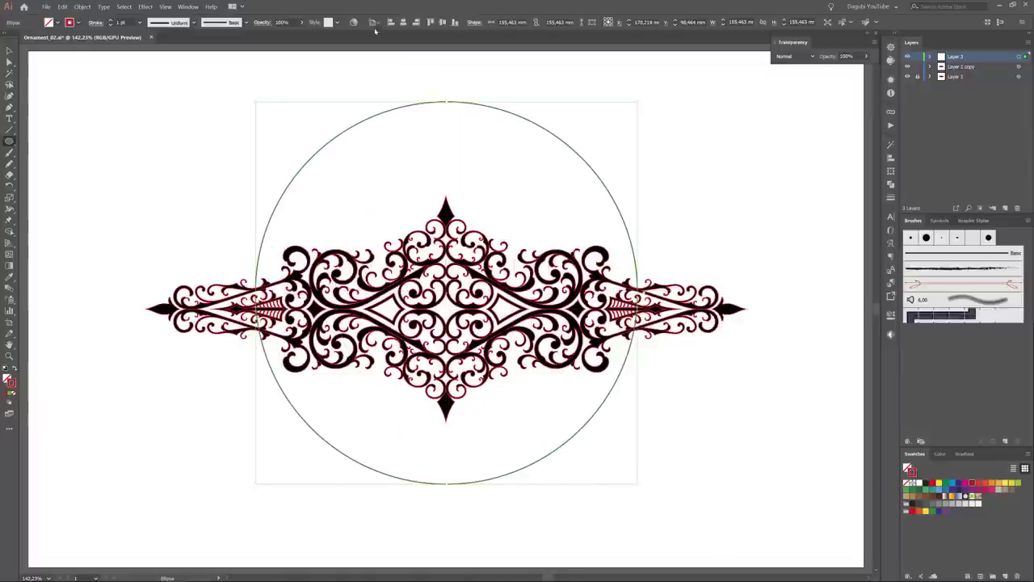
{"action": "left_click", "coordinate": [443, 22]}
{"action": "left_click", "coordinate": [112, 21]}
{"action": "left_click", "coordinate": [112, 22]}
{"action": "key", "text": "ctrl+shift+a"}
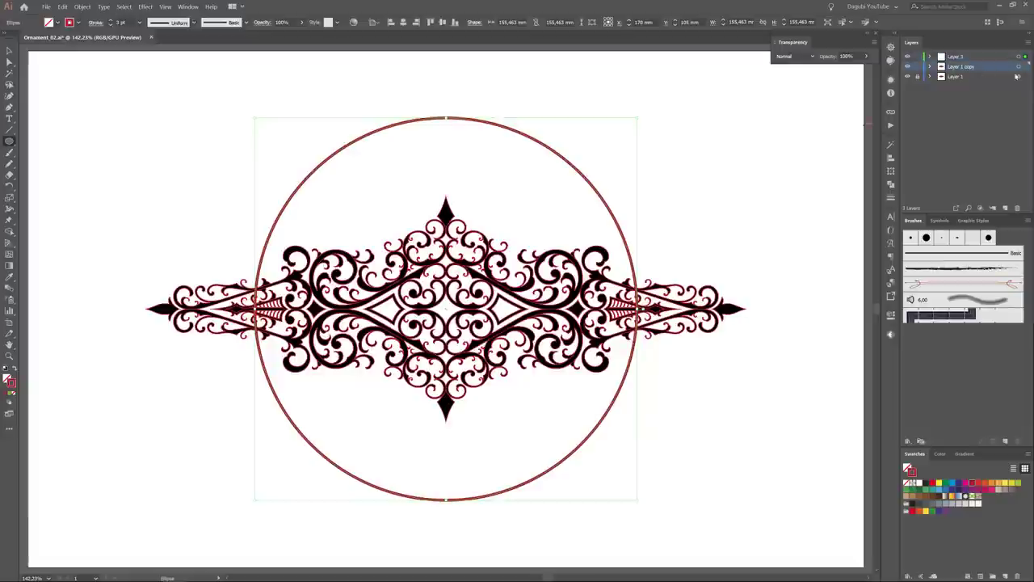
{"action": "left_click", "coordinate": [10, 61]}
{"action": "scroll", "coordinate": [483, 186], "scroll_direction": "up", "scroll_amount": 5}
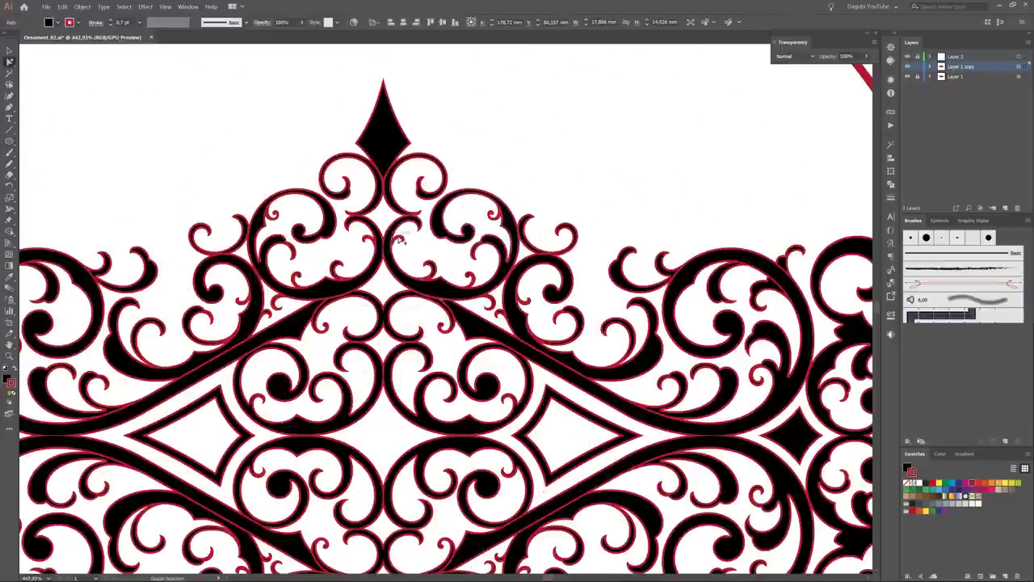
- Move a top swirl up beside the other and rotate it to mirror the left one
{"action": "left_click", "coordinate": [477, 278]}
{"action": "scroll", "coordinate": [563, 184], "scroll_direction": "down", "scroll_amount": 5}
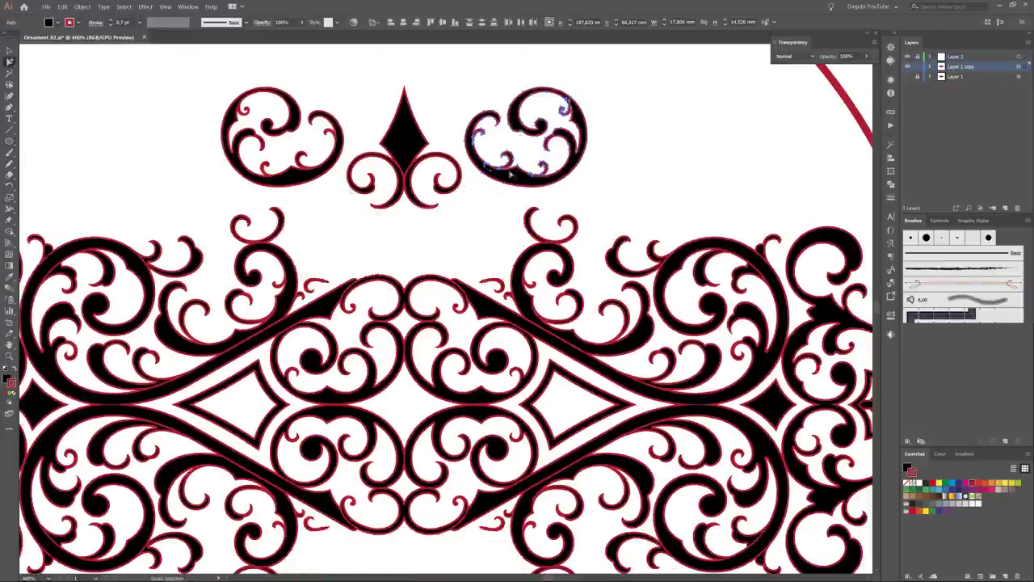
{"action": "left_click_drag", "start_coordinate": [505, 303], "coordinate": [481, 218]}
{"action": "key", "text": "e"}
{"action": "left_click_drag", "start_coordinate": [527, 242], "coordinate": [507, 231]}
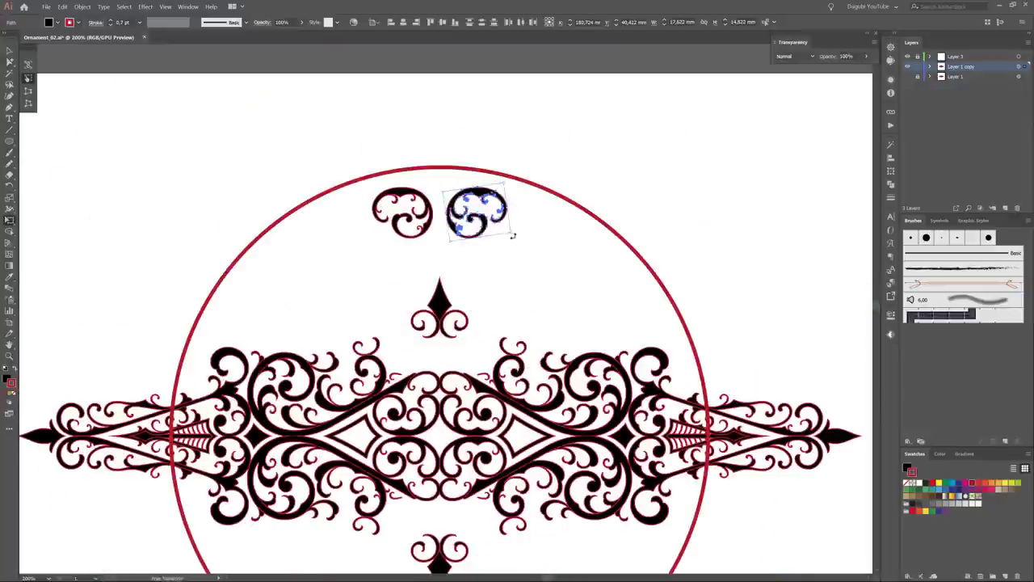
{"action": "scroll", "coordinate": [507, 231], "scroll_direction": "up", "scroll_amount": 3}
{"action": "left_click_drag", "start_coordinate": [638, 165], "coordinate": [565, 121]}
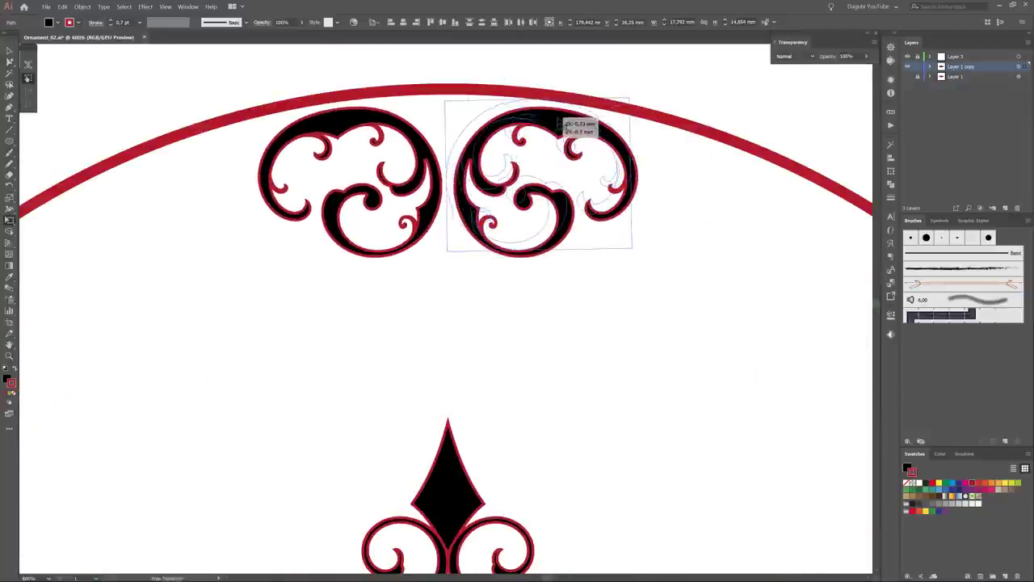
{"action": "scroll", "coordinate": [605, 231], "scroll_direction": "down", "scroll_amount": 3}
{"action": "scroll", "coordinate": [604, 231], "scroll_direction": "up", "scroll_amount": 2}
- Bring a lower swirl up to the top right and rotate it to follow the circle
{"action": "left_click", "coordinate": [548, 368]}
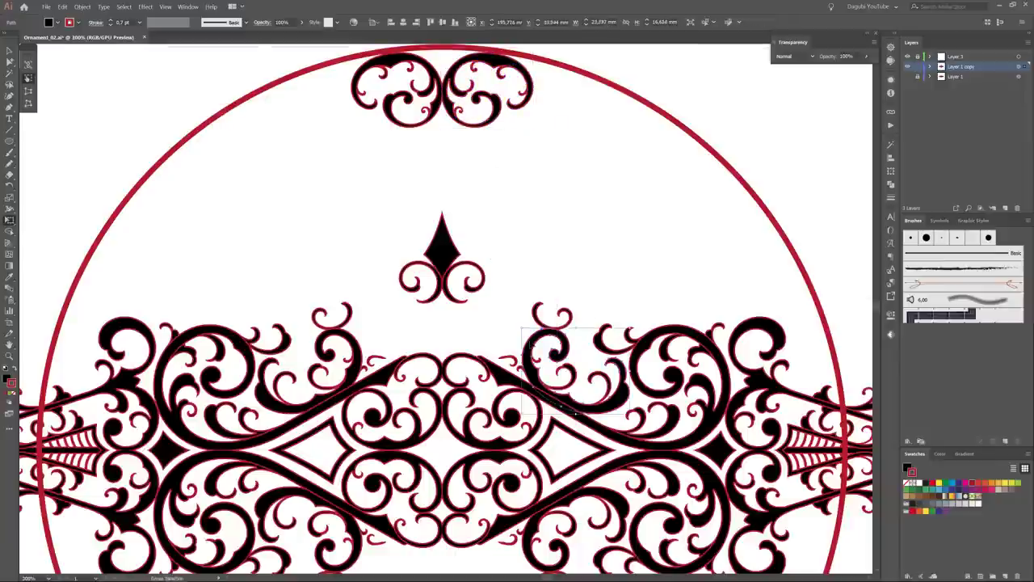
{"action": "key", "text": "v"}
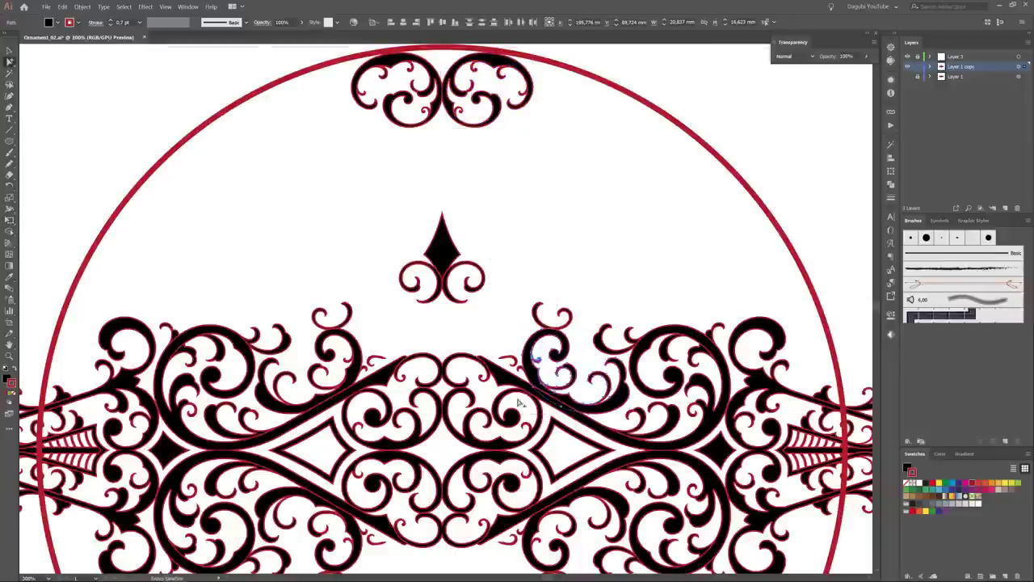
{"action": "key", "text": "e"}
{"action": "mouse_move", "coordinate": [622, 404]}
{"action": "left_mouse_down"}
{"action": "mouse_move", "coordinate": [646, 198]}
{"action": "mouse_move", "coordinate": [664, 175]}
{"action": "left_mouse_up"}
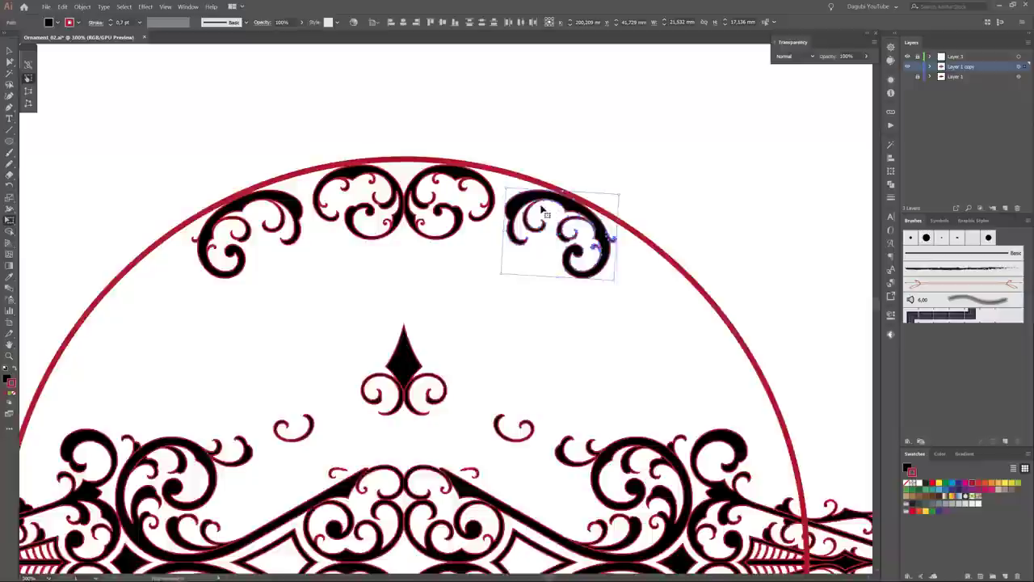
{"action": "key", "text": "ctrl+plus"}
{"action": "key", "text": "ctrl+plus"}
{"action": "key", "text": "ctrl+minus"}
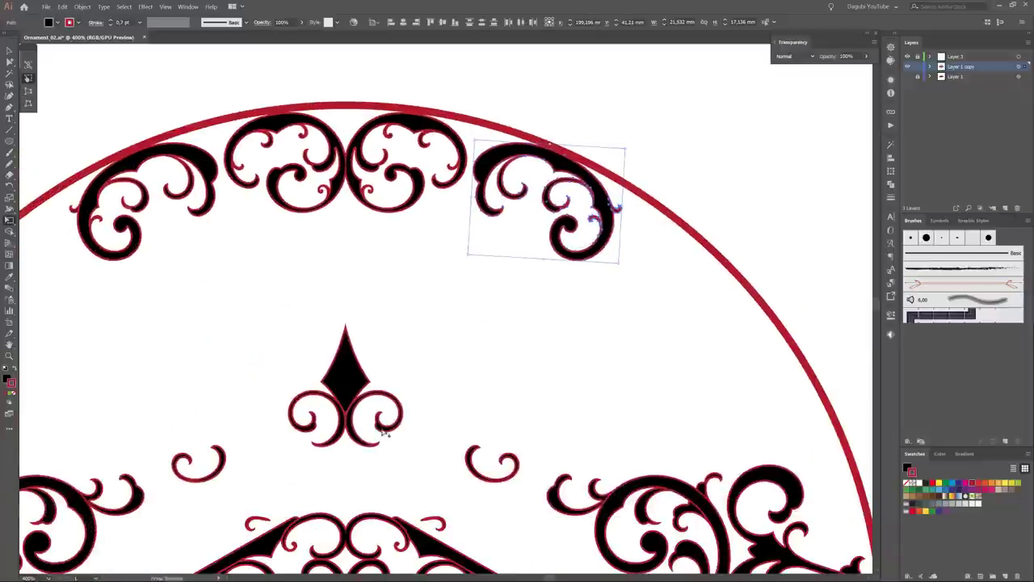
{"action": "key", "text": "ctrl+plus"}
{"action": "key", "text": "ctrl+plus"}
{"action": "left_click_drag", "start_coordinate": [483, 183], "coordinate": [521, 168]}
{"action": "key", "text": "shift+F8"}
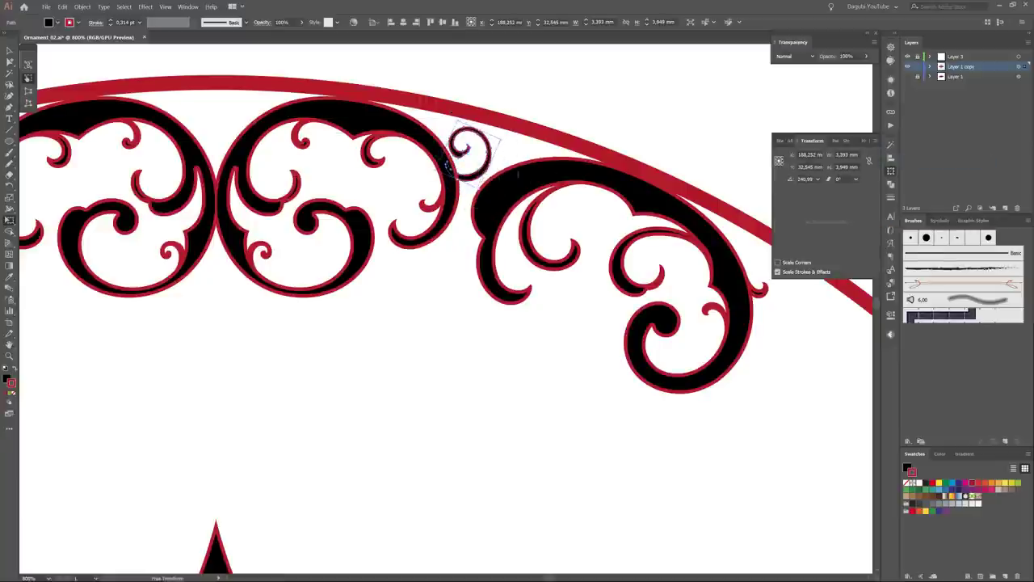
{"action": "key", "text": "ctrl+minus"}
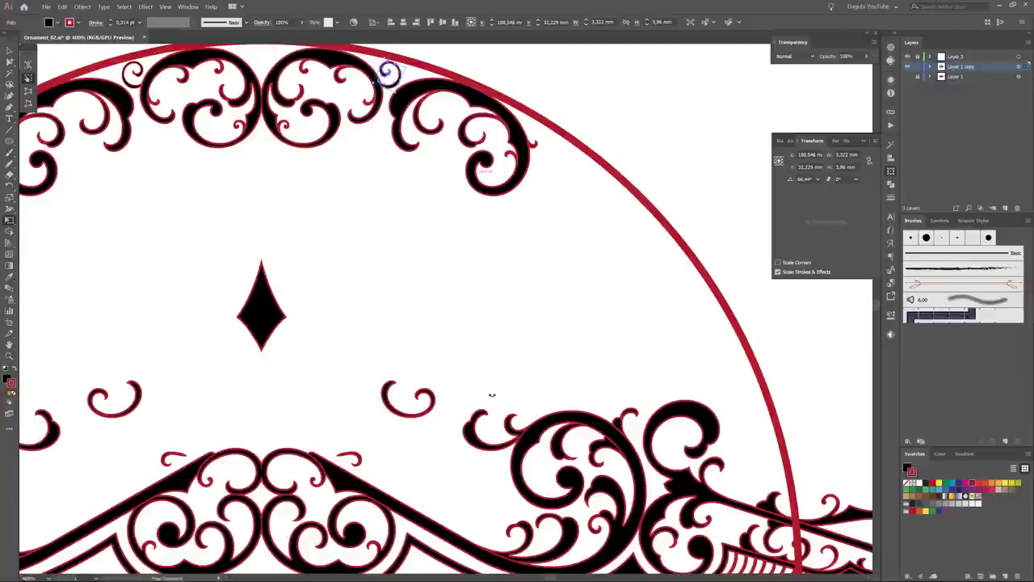
- Rotate another swirl and fit it into the arch, then review the whole medallion
{"action": "key", "text": "ctrl+minus"}
{"action": "scroll", "coordinate": [492, 395], "scroll_direction": "down", "scroll_amount": 3}
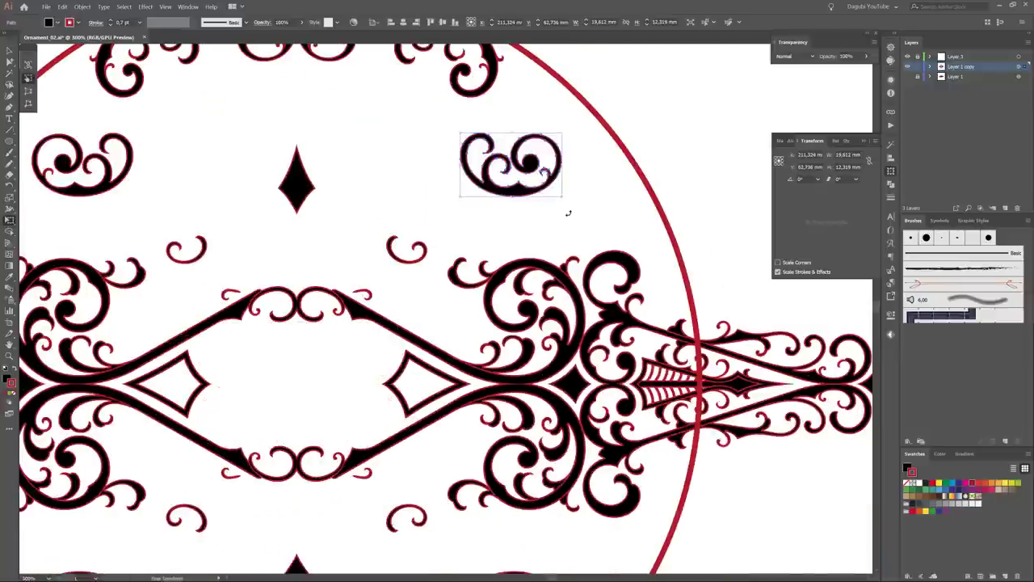
{"action": "left_click_drag", "start_coordinate": [568, 213], "coordinate": [577, 92]}
{"action": "key", "text": "ctrl+plus"}
{"action": "scroll", "coordinate": [517, 307], "scroll_direction": "up", "scroll_amount": 3}
{"action": "left_click_drag", "start_coordinate": [605, 297], "coordinate": [614, 292]}
{"action": "key", "text": "ctrl+minus"}
{"action": "key", "text": "ctrl+minus"}
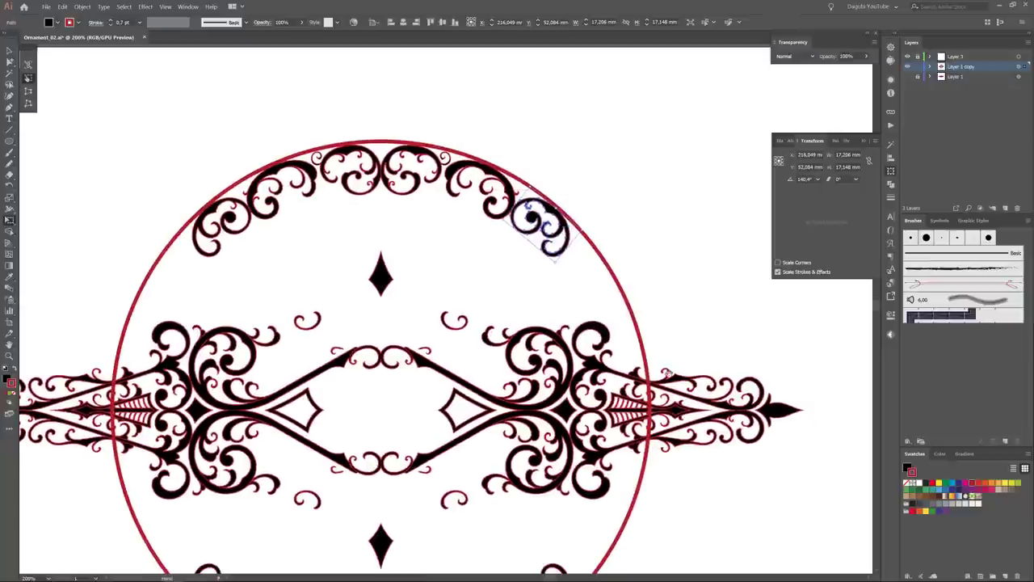
{"action": "left_click", "coordinate": [428, 368]}
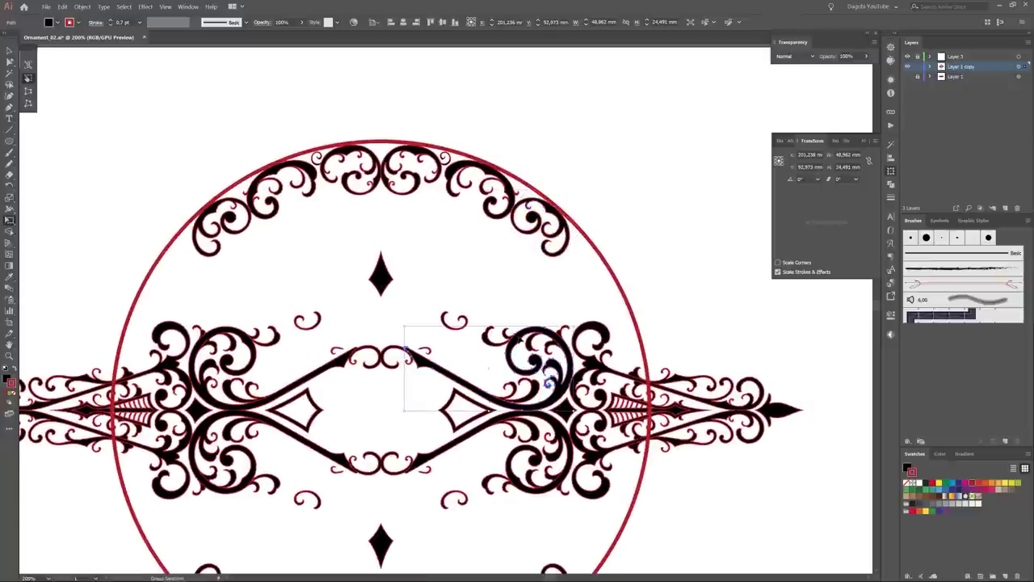
{"action": "left_click", "coordinate": [358, 282]}
{"action": "scroll", "coordinate": [522, 384], "scroll_direction": "up", "scroll_amount": 2}
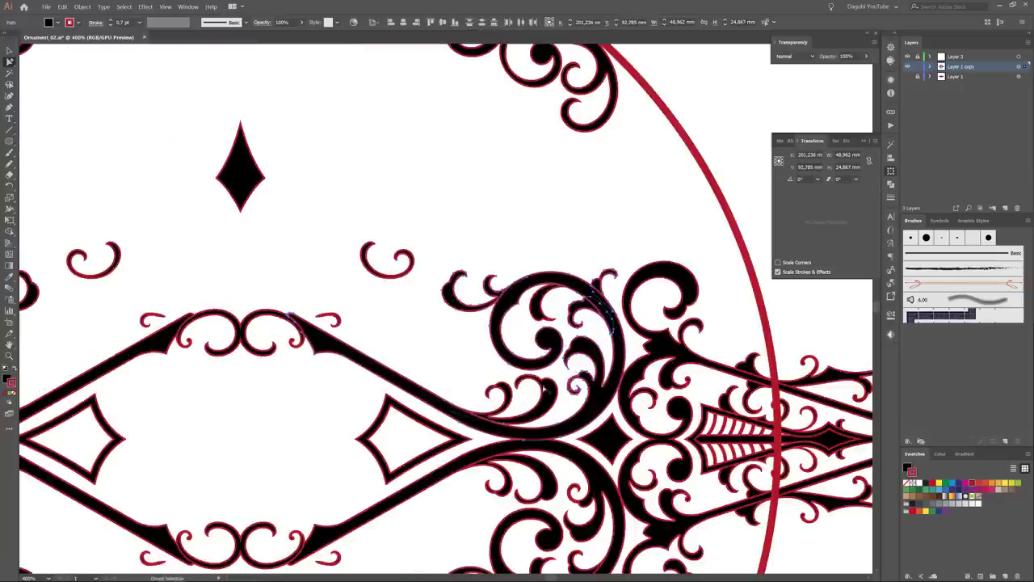
{"action": "key", "text": "ctrl+minus"}
- Rotate the long-tailed swirl and position it at the circle's upper-right edge
{"action": "left_click_drag", "start_coordinate": [554, 208], "coordinate": [581, 236]}
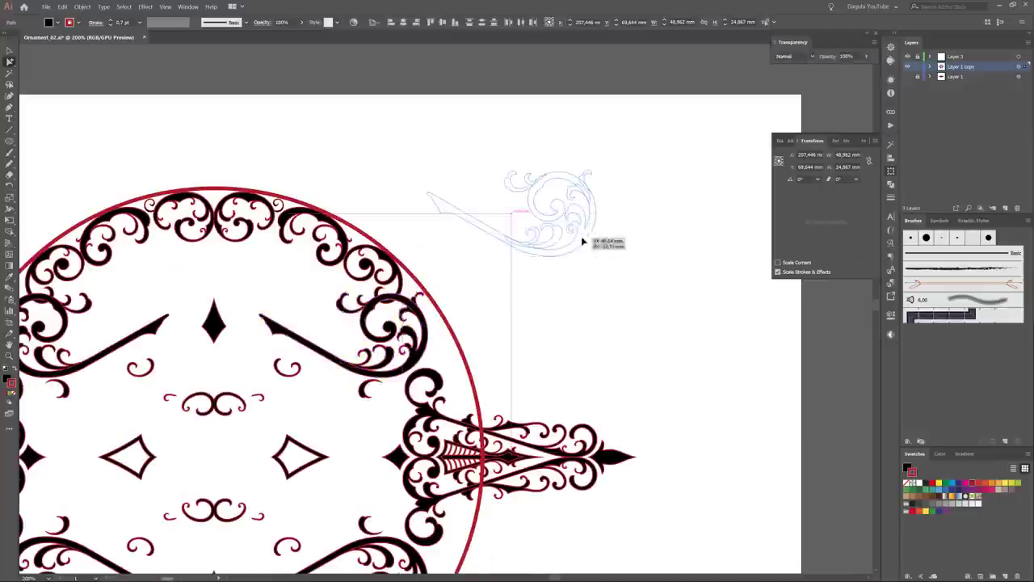
{"action": "left_click", "coordinate": [875, 140]}
{"action": "left_click_drag", "start_coordinate": [598, 257], "coordinate": [566, 291]}
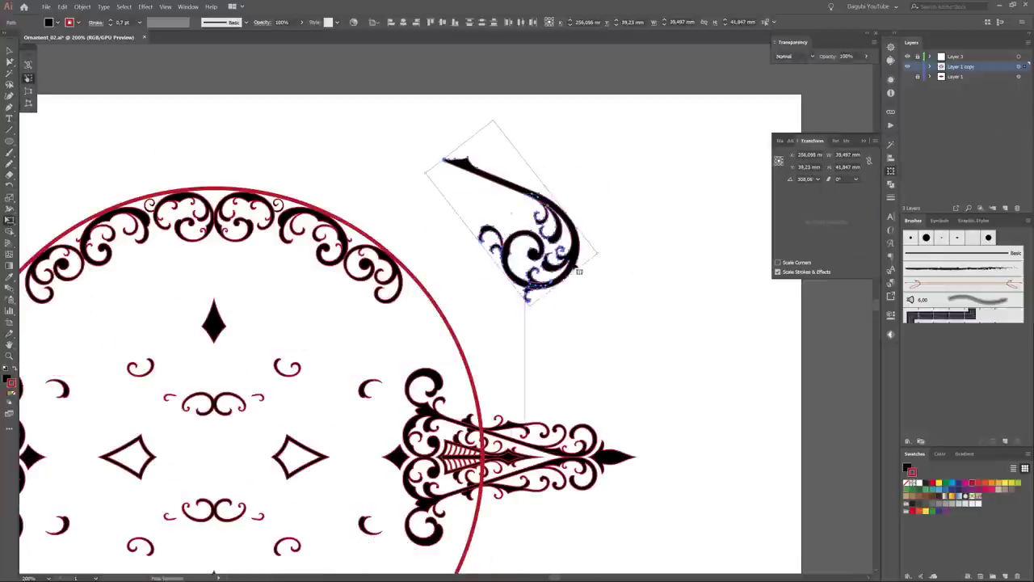
{"action": "left_click_drag", "start_coordinate": [533, 202], "coordinate": [451, 363]}
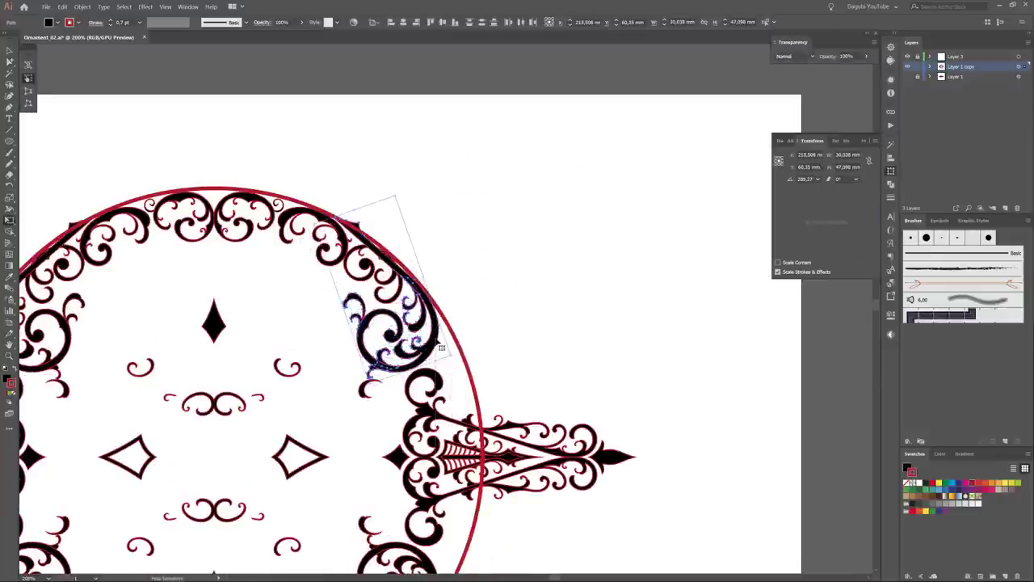
{"action": "left_click_drag", "start_coordinate": [452, 364], "coordinate": [614, 284]}
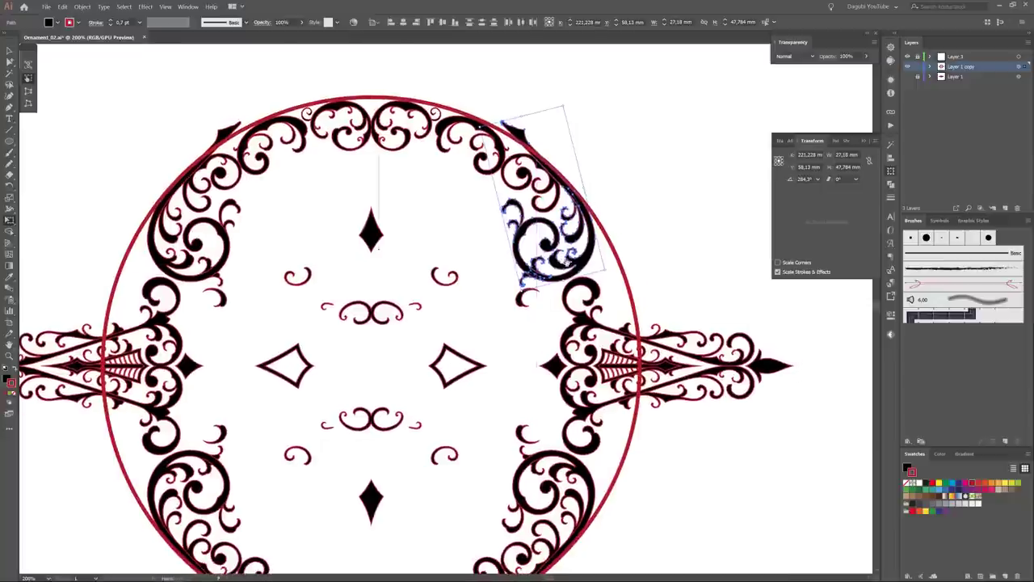
{"action": "scroll", "coordinate": [616, 278], "scroll_direction": "up", "scroll_amount": 2}
{"action": "left_click_drag", "start_coordinate": [582, 243], "coordinate": [612, 296]}
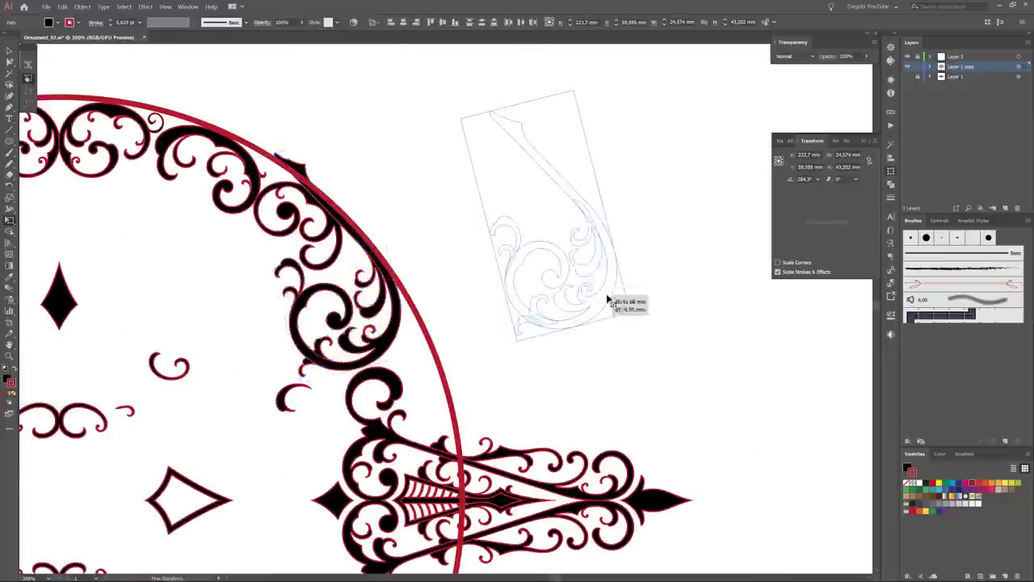
{"action": "scroll", "coordinate": [612, 295], "scroll_direction": "up", "scroll_amount": 3}
- With Direct Selection, drag the swirl's tip anchor out into a longer, sharper point
{"action": "key", "text": "a"}
{"action": "left_click", "coordinate": [384, 77]}
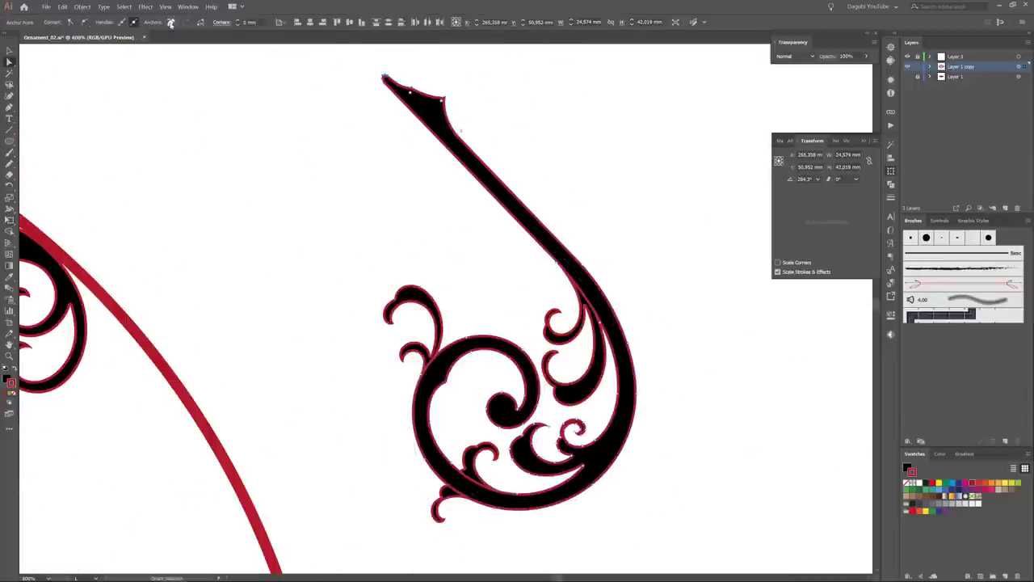
{"action": "scroll", "coordinate": [568, 266], "scroll_direction": "up", "scroll_amount": 3}
{"action": "left_click_drag", "start_coordinate": [533, 234], "coordinate": [421, 111]}
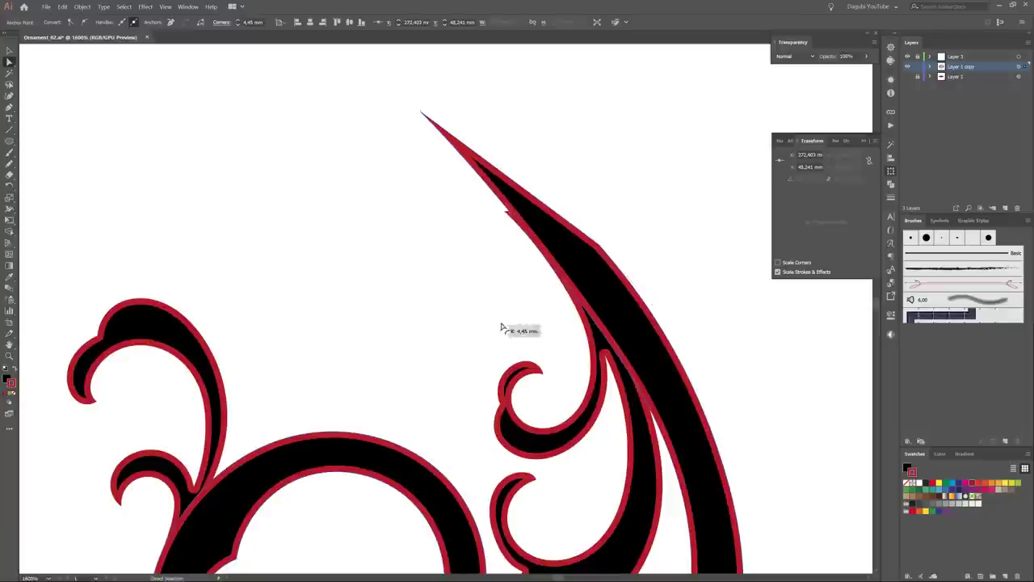
{"action": "left_click", "coordinate": [510, 207]}
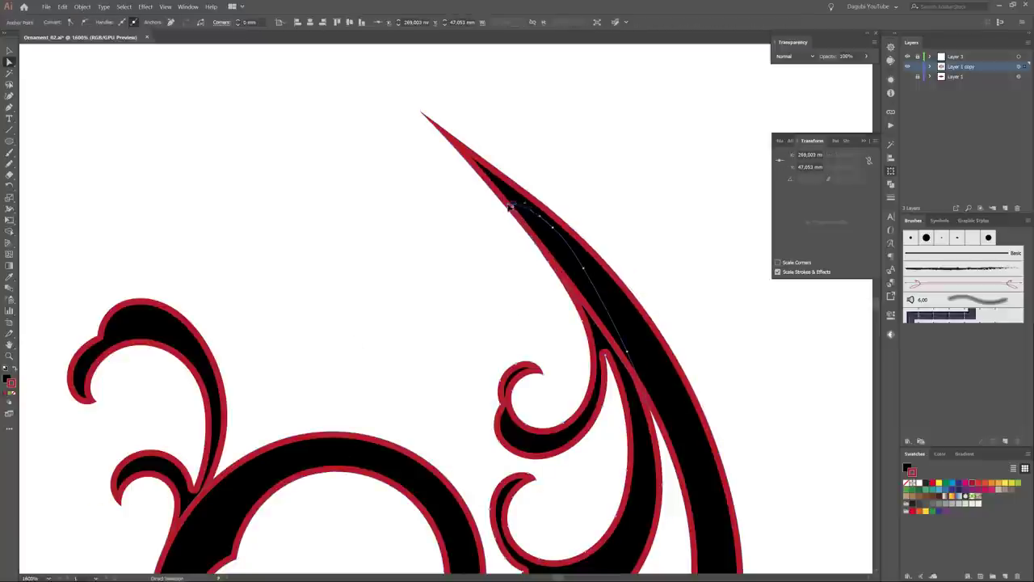
- Reposition the whole long-tailed swirl to sit along the red arc
{"action": "key", "text": "ctrl+minus"}
{"action": "key", "text": "ctrl+minus"}
{"action": "key", "text": "ctrl+minus"}
{"action": "left_click", "coordinate": [10, 50]}
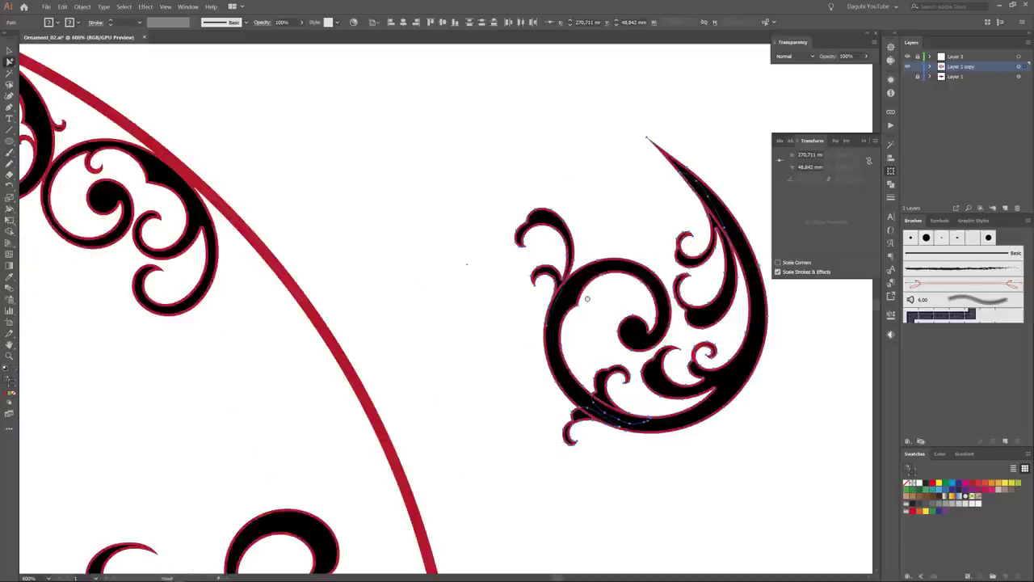
{"action": "left_click", "coordinate": [616, 278]}
{"action": "left_click_drag", "start_coordinate": [616, 277], "coordinate": [485, 246]}
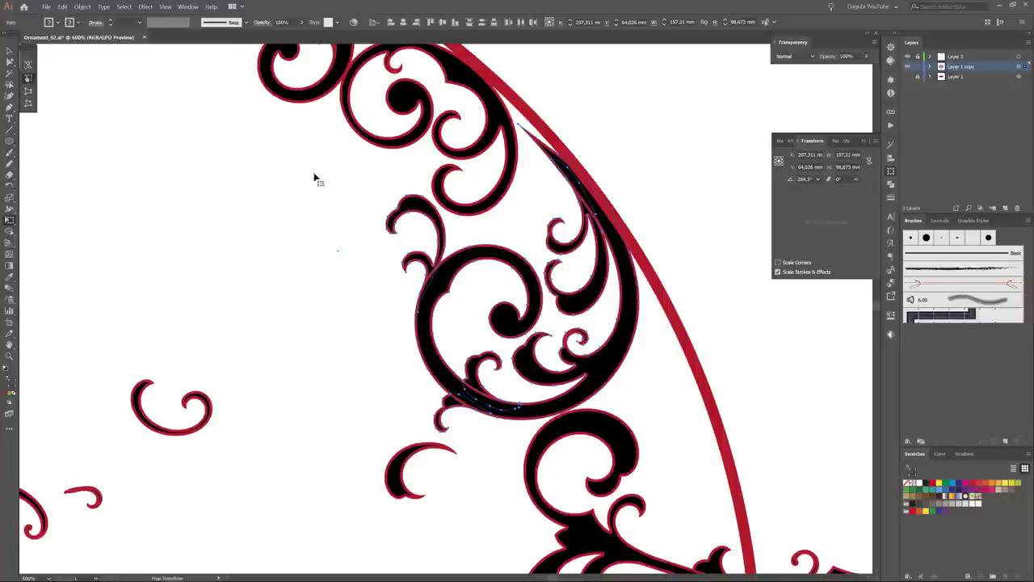
{"action": "key", "text": "ctrl+minus"}
{"action": "key", "text": "ctrl+minus"}
{"action": "key", "text": "ctrl+minus"}
- Undo the swirl's last move and place it back on the circle's edge
{"action": "left_click", "coordinate": [62, 7]}
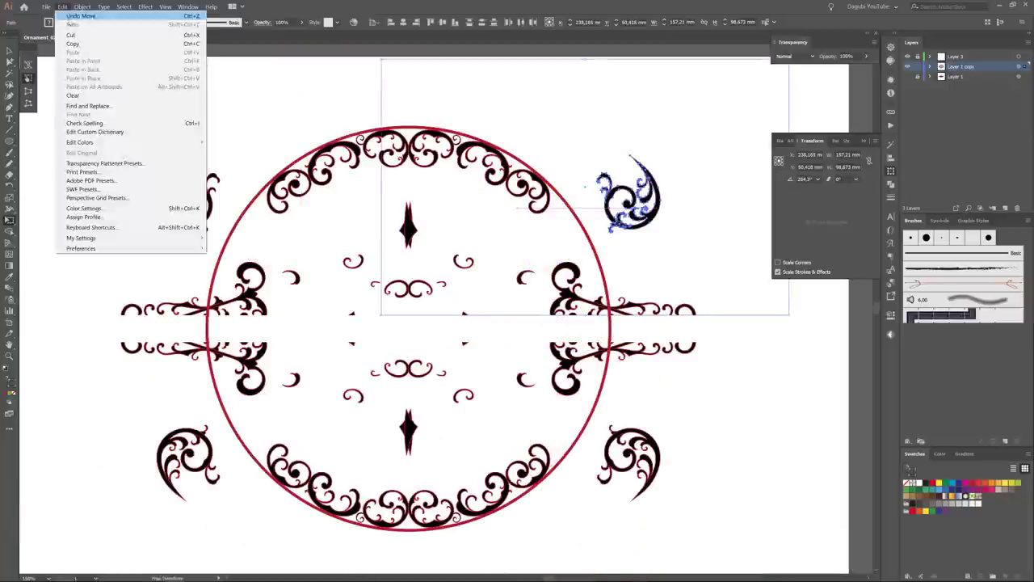
{"action": "left_click", "coordinate": [81, 61]}
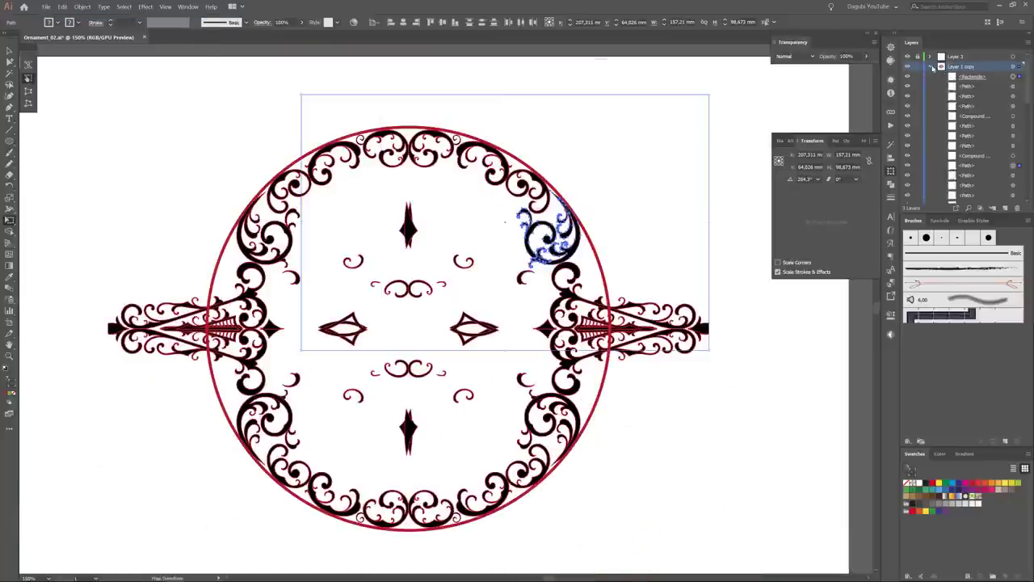
{"action": "left_click", "coordinate": [1013, 76]}
{"action": "left_click", "coordinate": [62, 7]}
{"action": "left_click", "coordinate": [80, 16]}
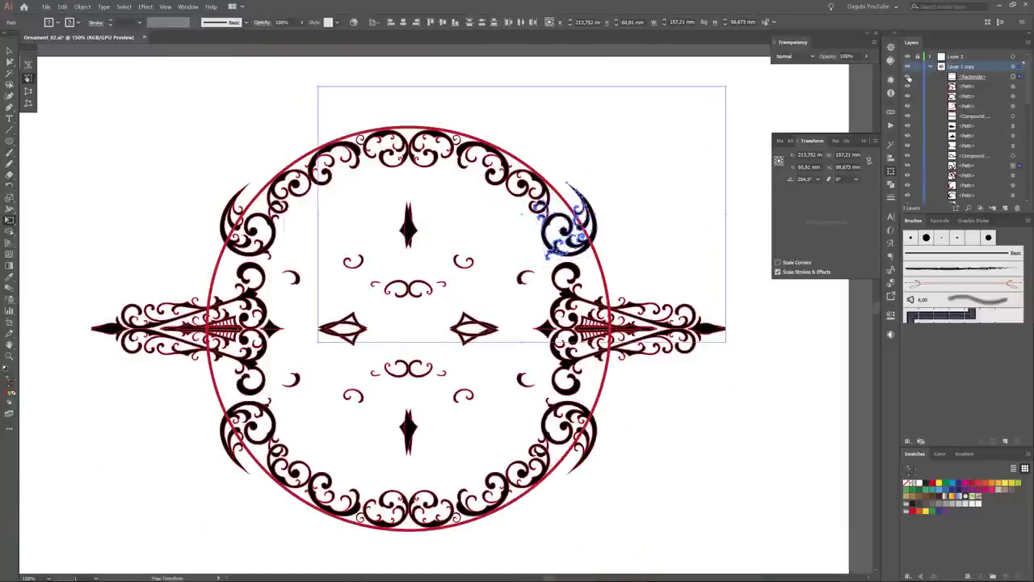
{"action": "left_click", "coordinate": [908, 77]}
{"action": "scroll", "coordinate": [605, 235], "scroll_direction": "up", "scroll_amount": 3}
{"action": "mouse_move", "coordinate": [597, 234]}
{"action": "left_mouse_down"}
{"action": "mouse_move", "coordinate": [563, 267]}
{"action": "mouse_move", "coordinate": [557, 210]}
{"action": "left_mouse_up"}
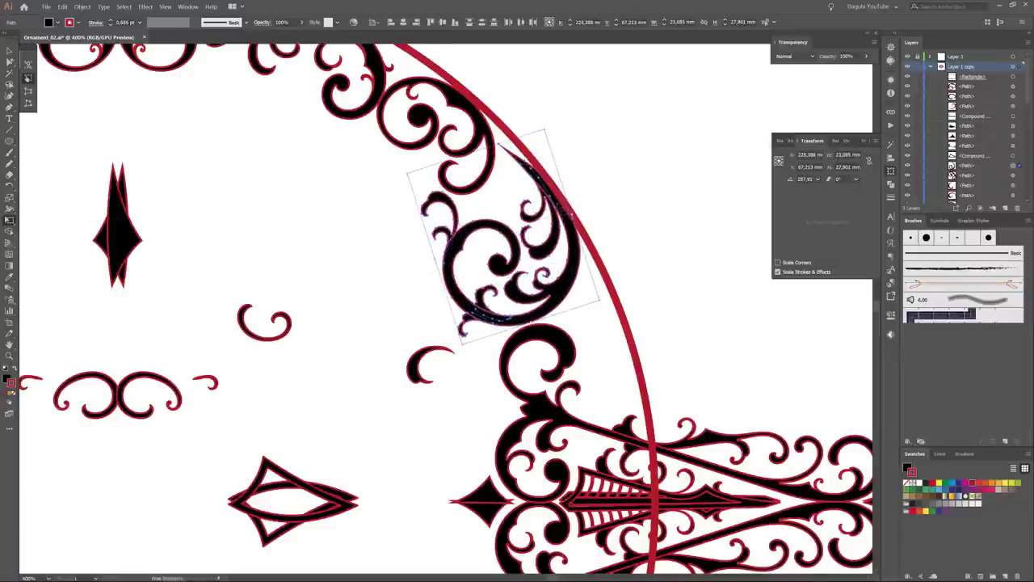
- Pull the swirl's tip anchor along the red circle and thin it where they meet
{"action": "scroll", "coordinate": [502, 231], "scroll_direction": "up", "scroll_amount": 3}
{"action": "key", "text": "a"}
{"action": "left_click_drag", "start_coordinate": [502, 231], "coordinate": [593, 257]}
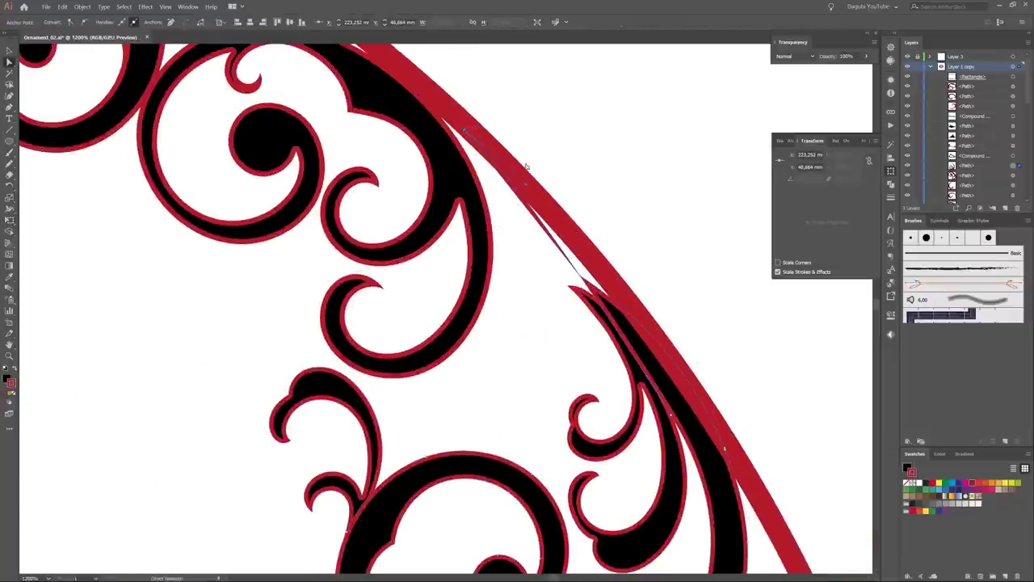
{"action": "scroll", "coordinate": [593, 257], "scroll_direction": "down", "scroll_amount": 2}
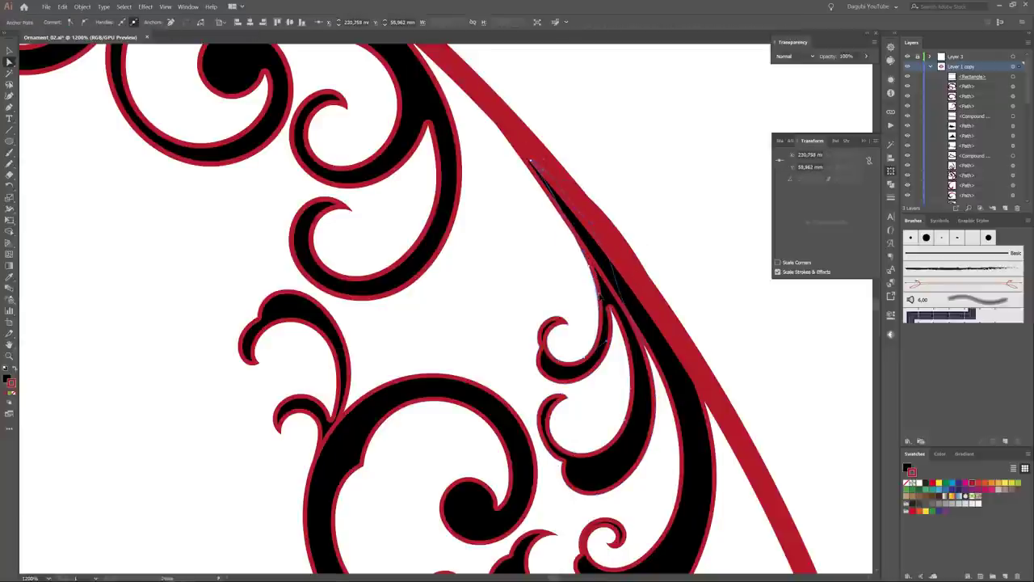
{"action": "left_click_drag", "start_coordinate": [600, 295], "coordinate": [679, 213]}
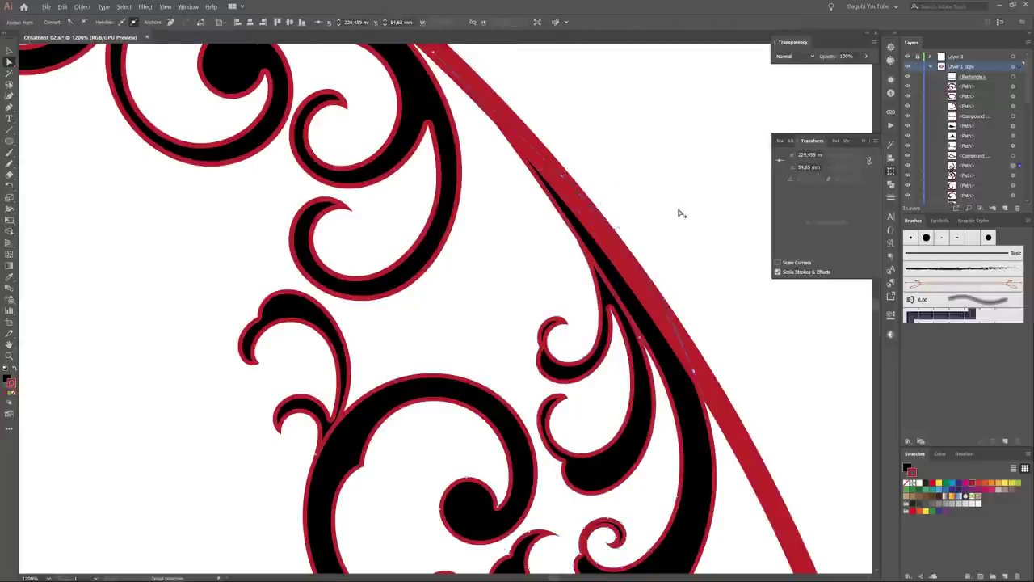
{"action": "key", "text": "ctrl+0"}
- Shift the mask rectangle right over the ornament's upper-right quarter
{"action": "left_click", "coordinate": [1013, 76]}
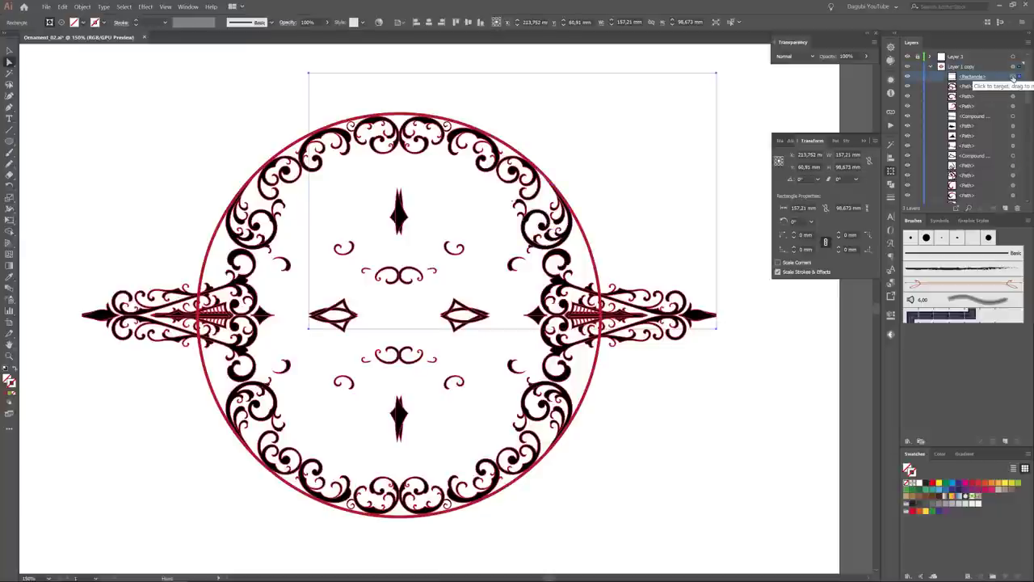
{"action": "left_click_drag", "start_coordinate": [660, 76], "coordinate": [750, 64]}
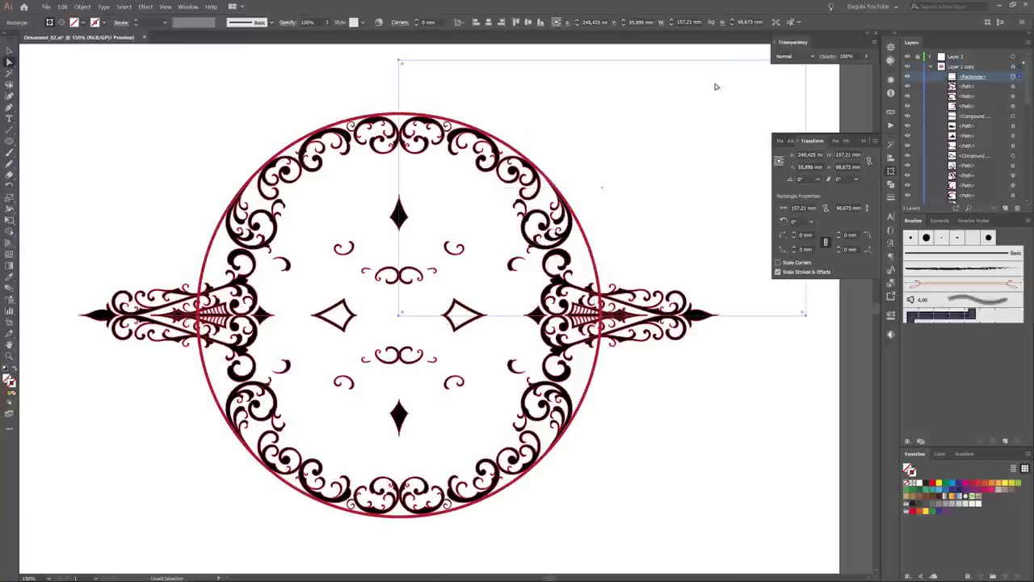
{"action": "left_click", "coordinate": [908, 77]}
{"action": "scroll", "coordinate": [525, 364], "scroll_direction": "up", "scroll_amount": 3}
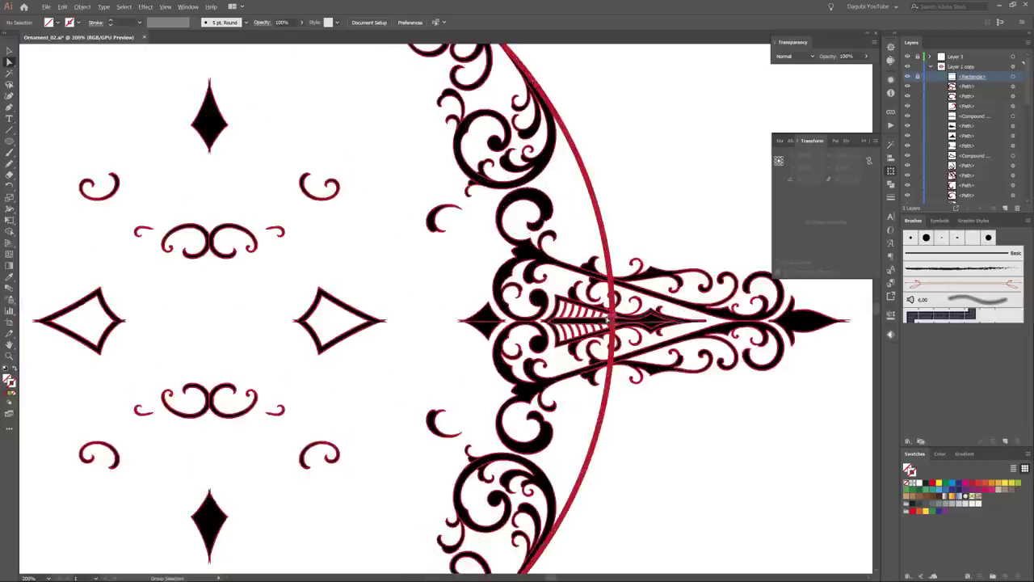
- Duplicate a small scroll curl and rotate the copy beside the original inside the ring
{"action": "left_click", "coordinate": [449, 144]}
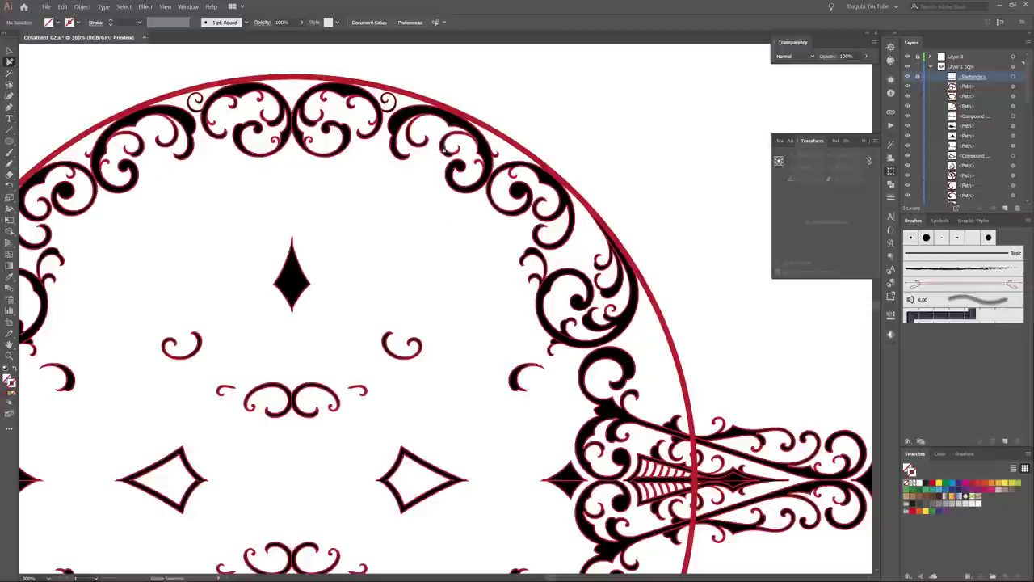
{"action": "left_click_drag", "start_coordinate": [443, 191], "coordinate": [673, 394]}
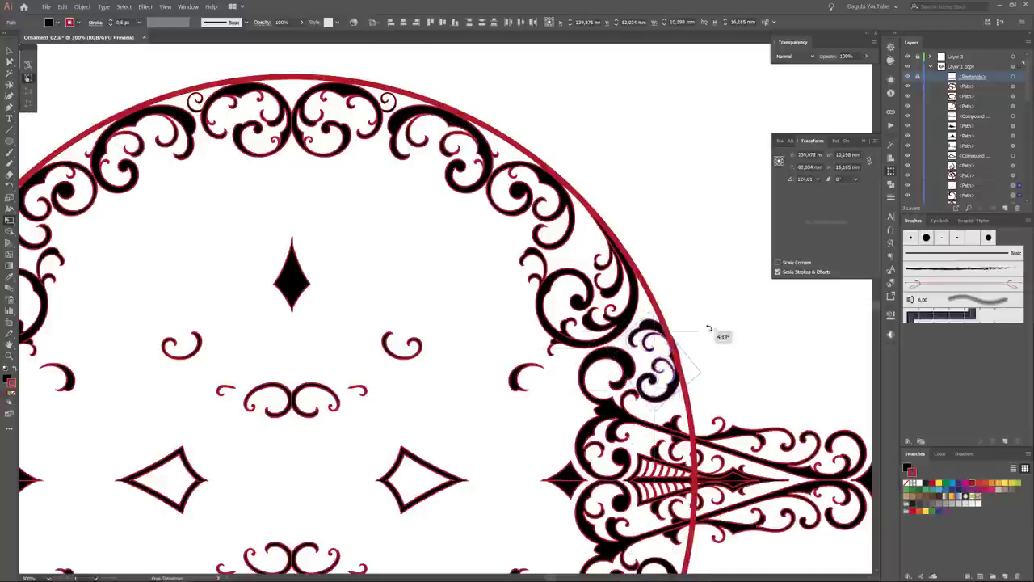
{"action": "mouse_move", "coordinate": [673, 393]}
{"action": "left_mouse_down"}
{"action": "mouse_move", "coordinate": [675, 402]}
{"action": "mouse_move", "coordinate": [632, 384]}
{"action": "left_mouse_up"}
{"action": "scroll", "coordinate": [693, 369], "scroll_direction": "up", "scroll_amount": 3}
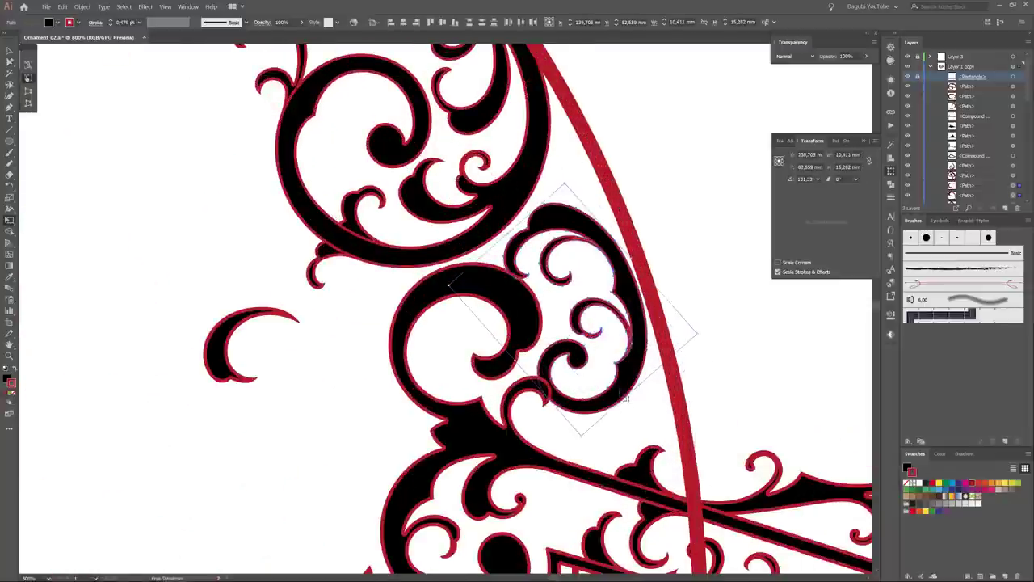
{"action": "scroll", "coordinate": [631, 384], "scroll_direction": "down", "scroll_amount": 5}
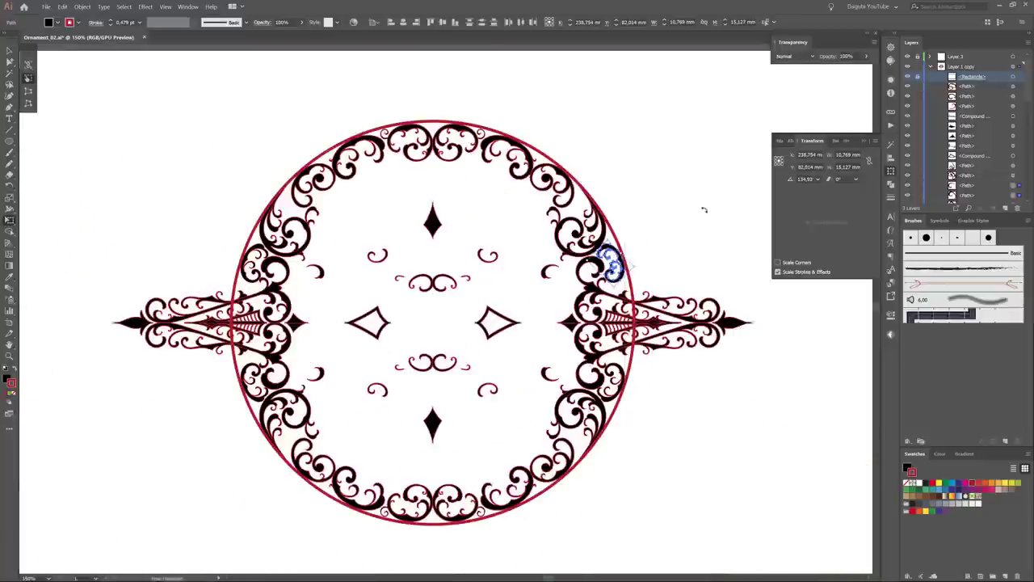
{"action": "left_click", "coordinate": [699, 210]}
- Delete the centre diamonds, inner scrolls and scroll clusters beside the ring
{"action": "left_click", "coordinate": [431, 220]}
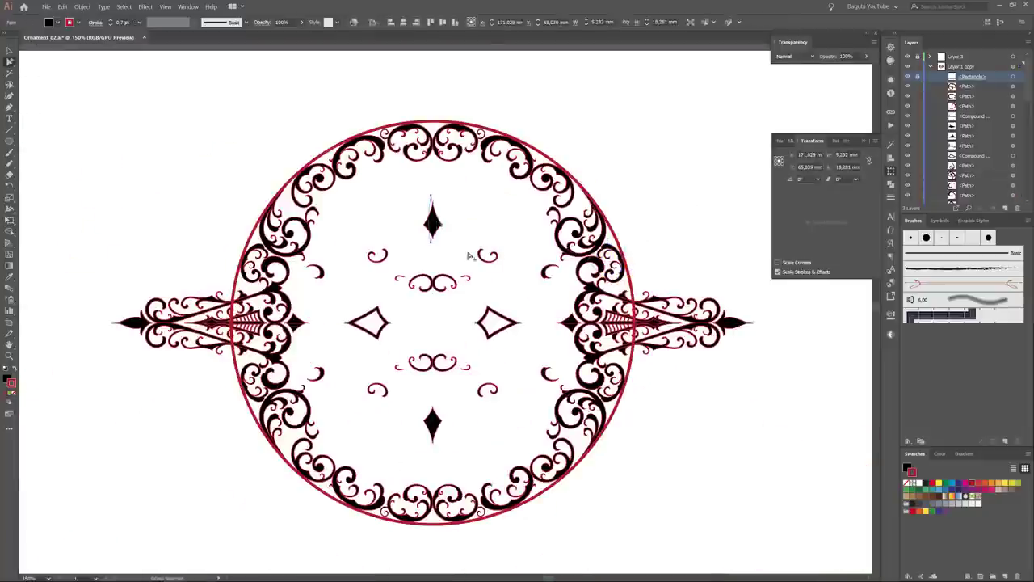
{"action": "key", "text": "Delete"}
{"action": "left_click", "coordinate": [452, 283]}
{"action": "key", "text": "Delete"}
{"action": "left_click", "coordinate": [496, 324]}
{"action": "key", "text": "shift+x"}
{"action": "key", "text": "Delete"}
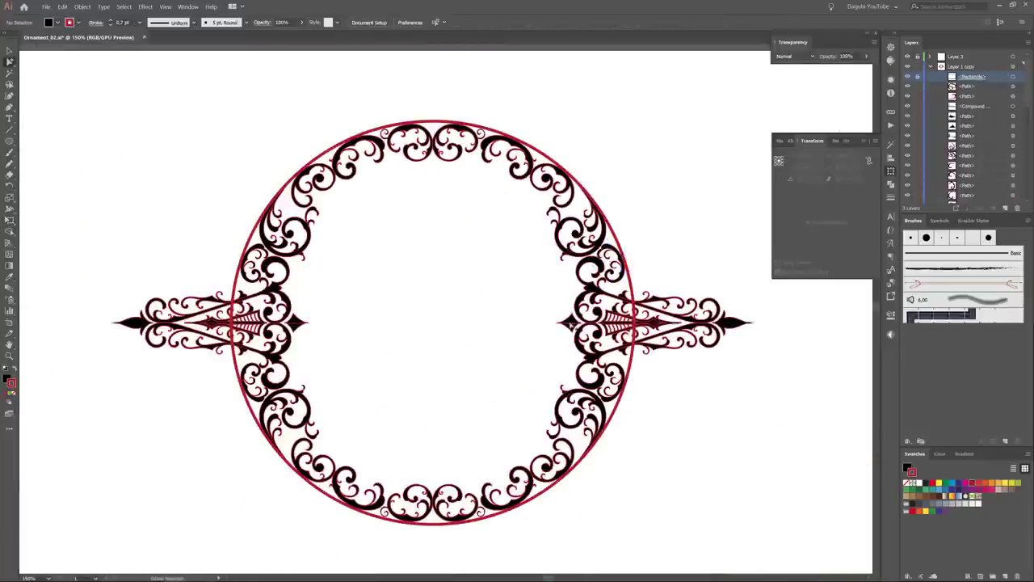
{"action": "left_click", "coordinate": [662, 322]}
{"action": "key", "text": "Delete"}
{"action": "key", "text": "Delete"}
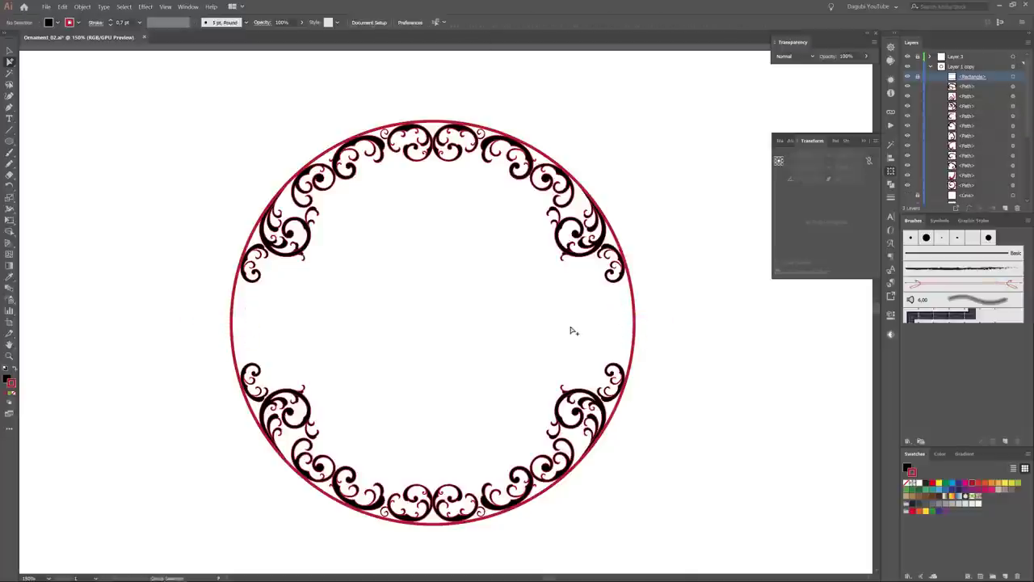
- Show Layer 1, move Layer 3 to the bottom, hide the red circle, and select the ornament
{"action": "left_click", "coordinate": [929, 67]}
{"action": "left_click_drag", "start_coordinate": [965, 62], "coordinate": [931, 94]}
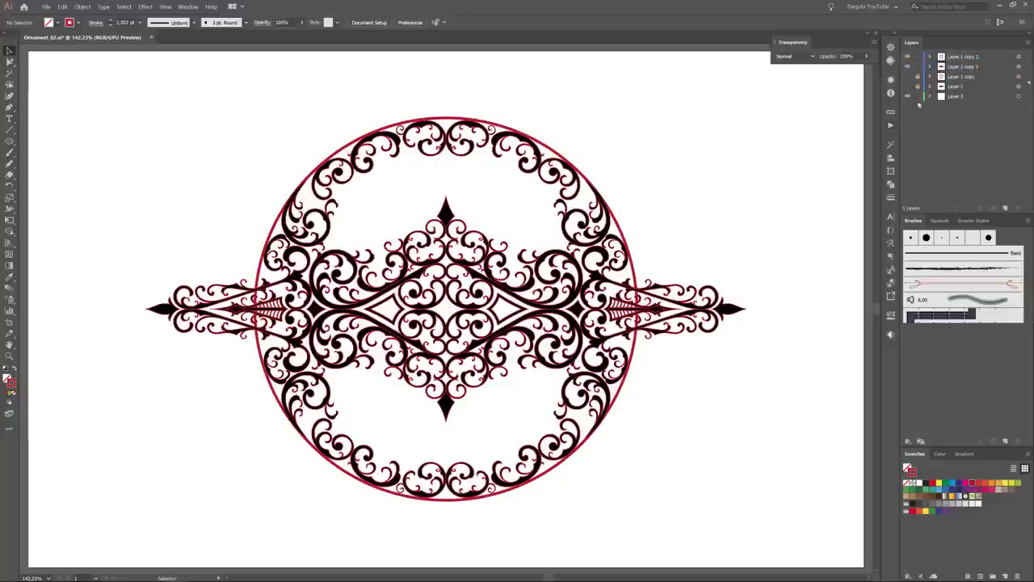
{"action": "left_click", "coordinate": [909, 96]}
{"action": "left_click", "coordinate": [1018, 56]}
{"action": "left_click", "coordinate": [82, 6]}
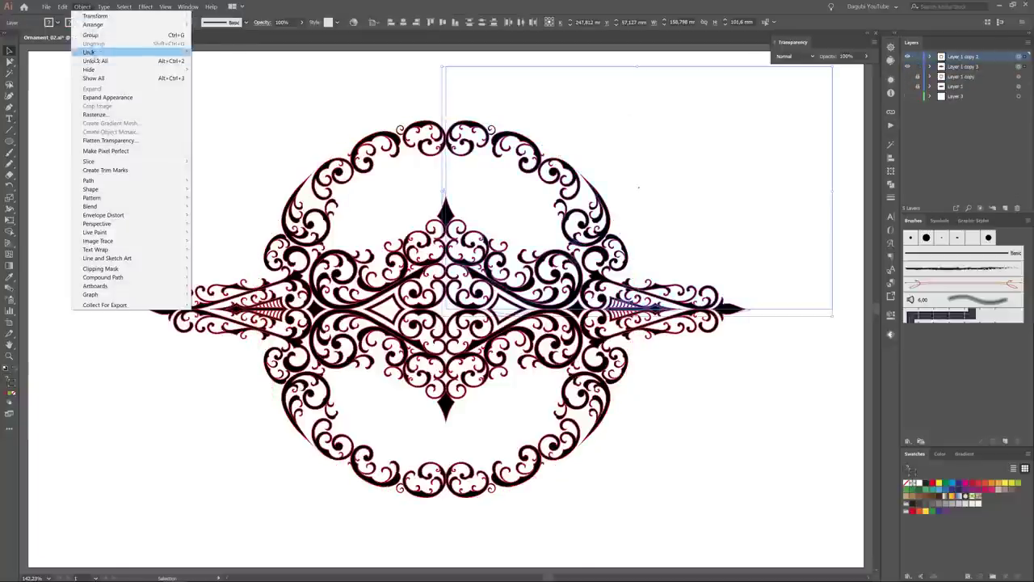
{"action": "left_click", "coordinate": [803, 392]}
{"action": "left_click", "coordinate": [82, 7]}
{"action": "left_click", "coordinate": [98, 98]}
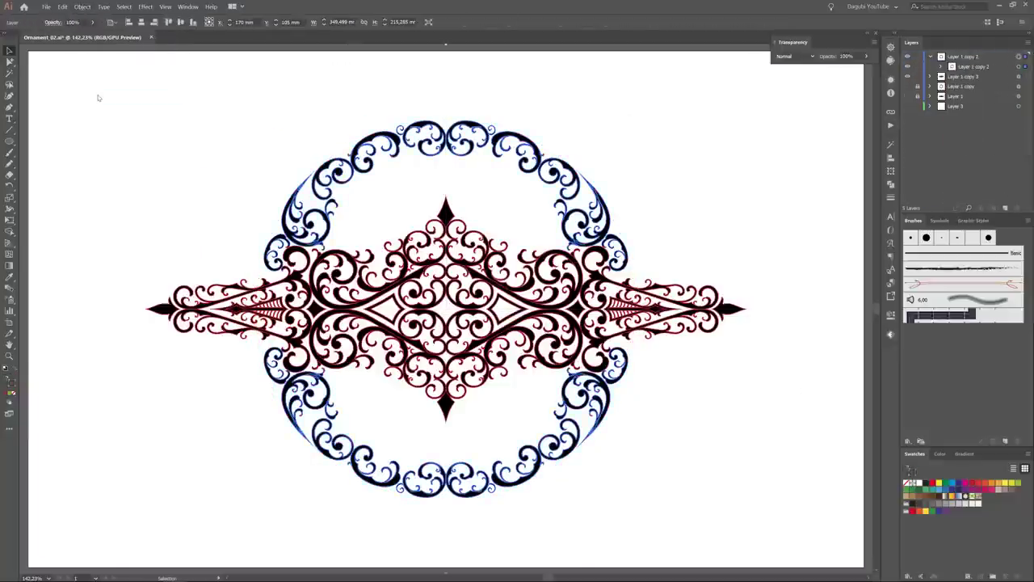
{"action": "key", "text": "ctrl+equal"}
{"action": "key", "text": "ctrl+equal"}
{"action": "key", "text": "ctrl+equal"}
{"action": "key", "text": "ctrl+equal"}
{"action": "key", "text": "ctrl+equal"}
{"action": "key", "text": "ctrl+equal"}
{"action": "key", "text": "ctrl+equal"}
{"action": "key", "text": "ctrl+equal"}
{"action": "key", "text": "ctrl+equal"}
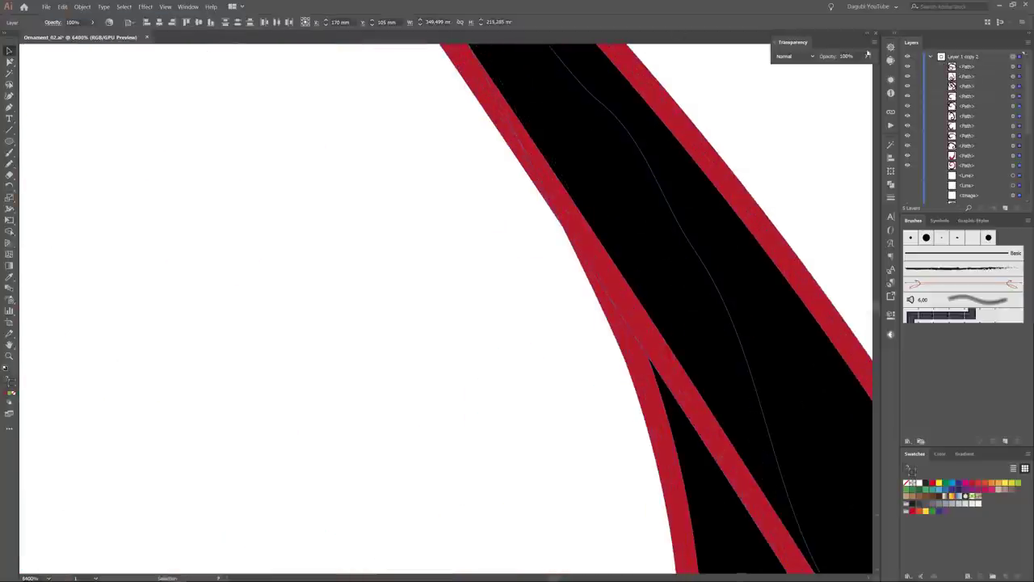
- Set the central ornament's stroke to None and group its shapes with Ctrl+G
{"action": "left_click", "coordinate": [82, 7]}
{"action": "key", "text": "ctrl+0"}
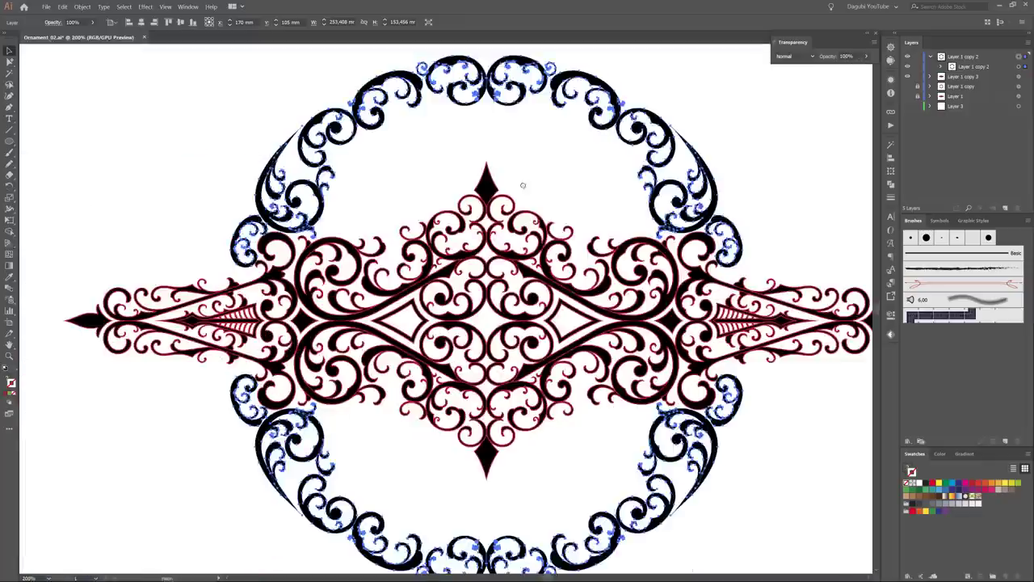
{"action": "key", "text": "ctrl+1"}
{"action": "left_click", "coordinate": [945, 66]}
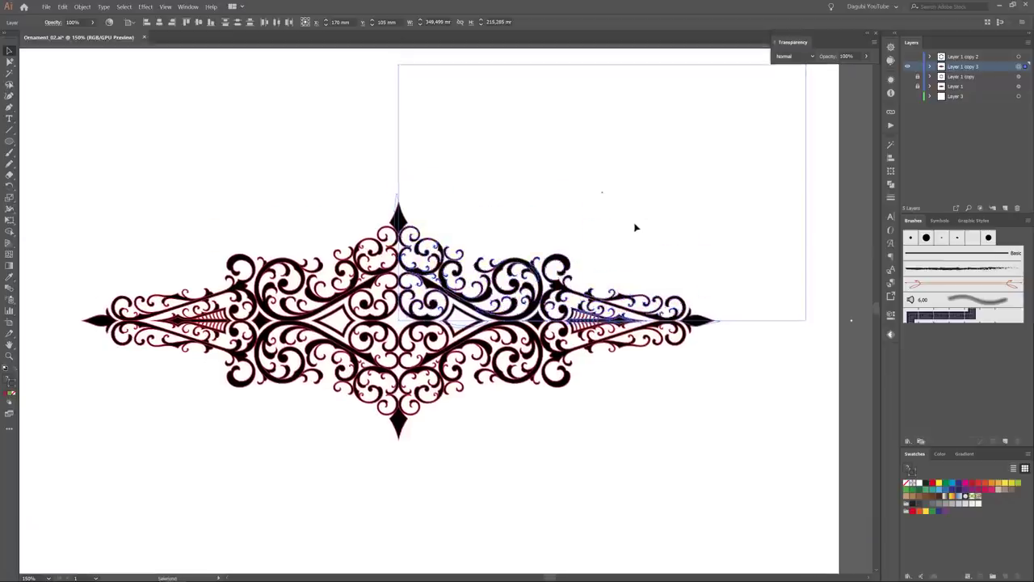
{"action": "left_click", "coordinate": [82, 7]}
{"action": "left_click", "coordinate": [847, 388]}
{"action": "left_click", "coordinate": [907, 484]}
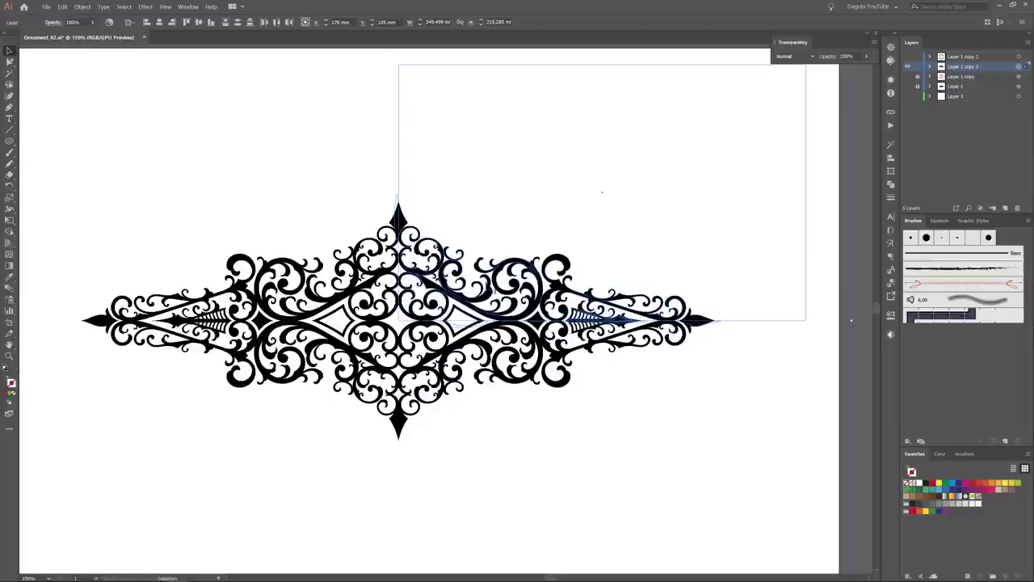
{"action": "left_click", "coordinate": [82, 7]}
{"action": "left_click", "coordinate": [90, 34]}
{"action": "left_click", "coordinate": [891, 185]}
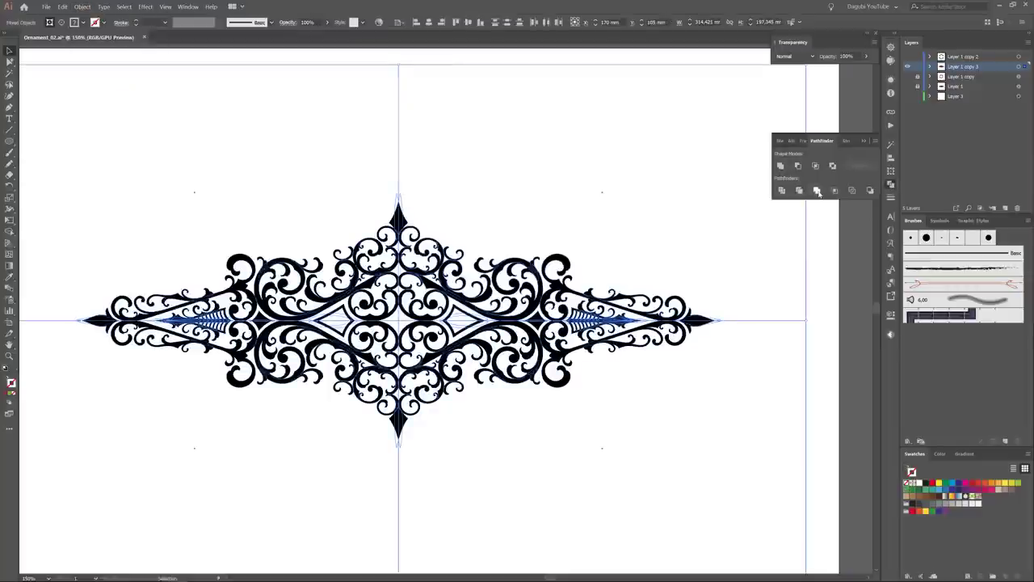
- Merge the ornament with Pathfinder, then select the black fill, invert, and delete the white leftovers
{"action": "left_click", "coordinate": [816, 191]}
{"action": "double_click", "coordinate": [9, 72]}
{"action": "key", "text": "ctrl+shift+a"}
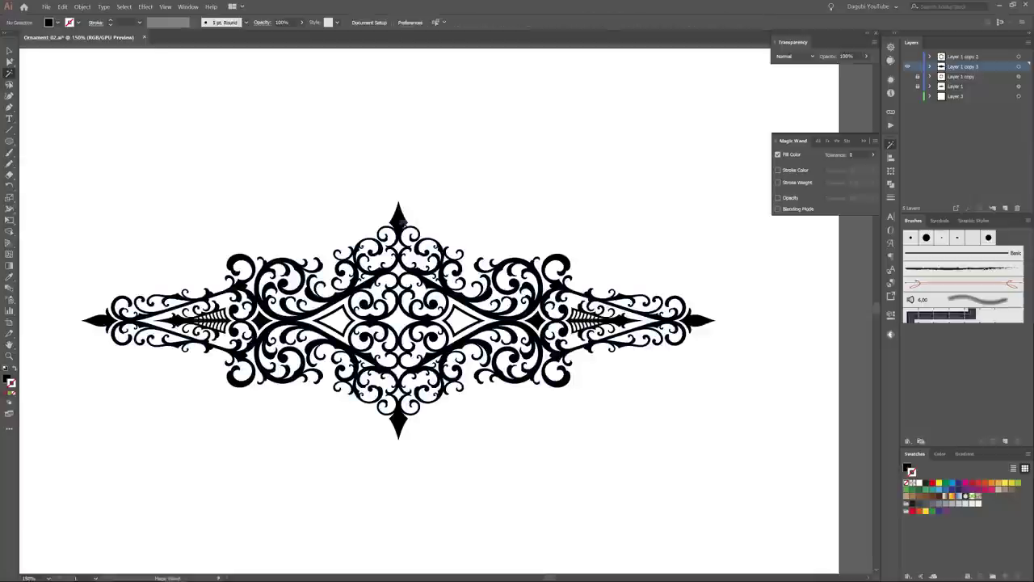
{"action": "left_click", "coordinate": [400, 216]}
{"action": "left_click", "coordinate": [124, 6]}
{"action": "left_click", "coordinate": [133, 48]}
{"action": "left_click", "coordinate": [63, 6]}
{"action": "left_click", "coordinate": [81, 101]}
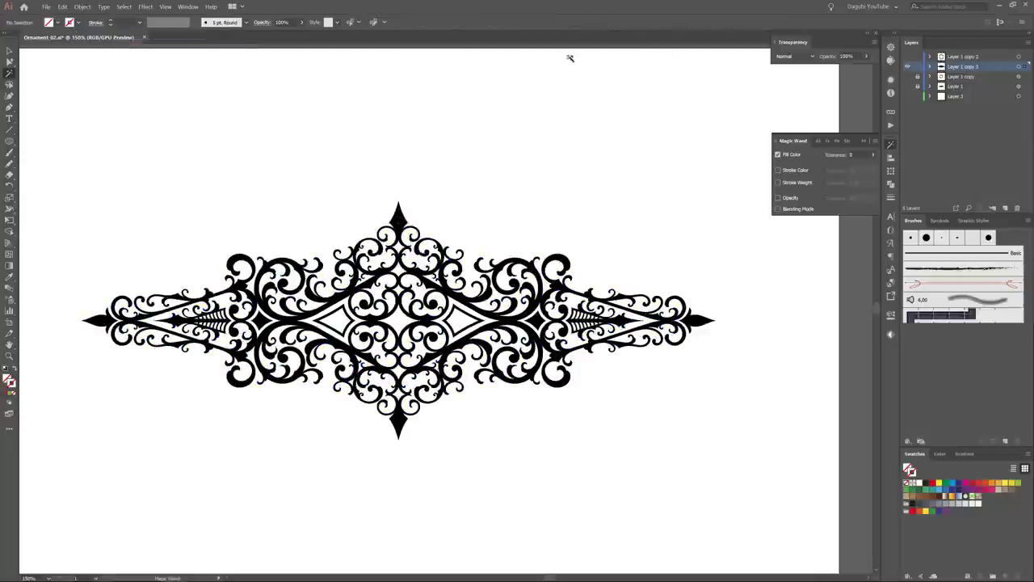
- Fully ungroup the merged ornament, including its nested sub-groups
{"action": "key", "text": "ctrl+a"}
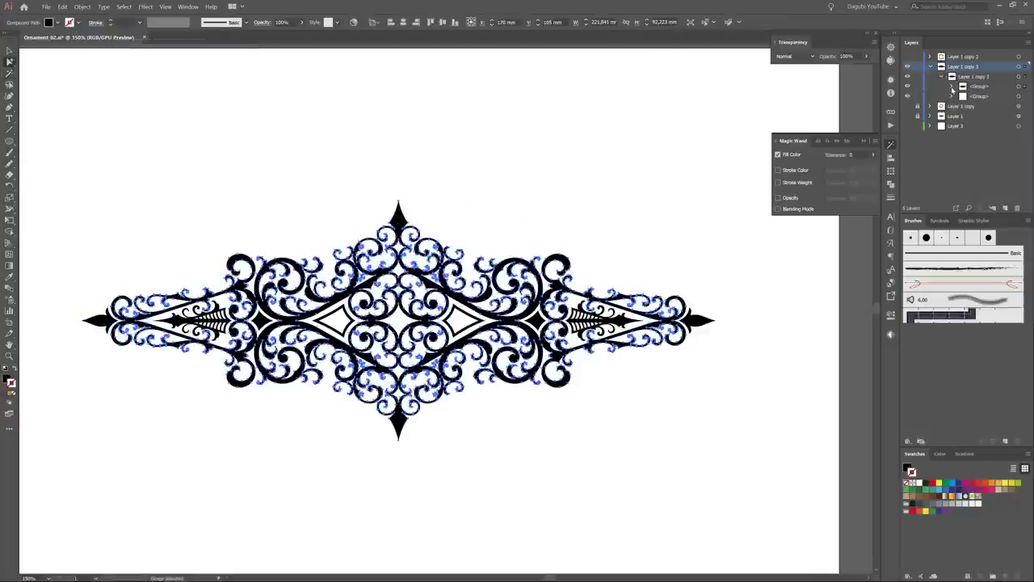
{"action": "left_click", "coordinate": [953, 87]}
{"action": "left_click", "coordinate": [963, 95]}
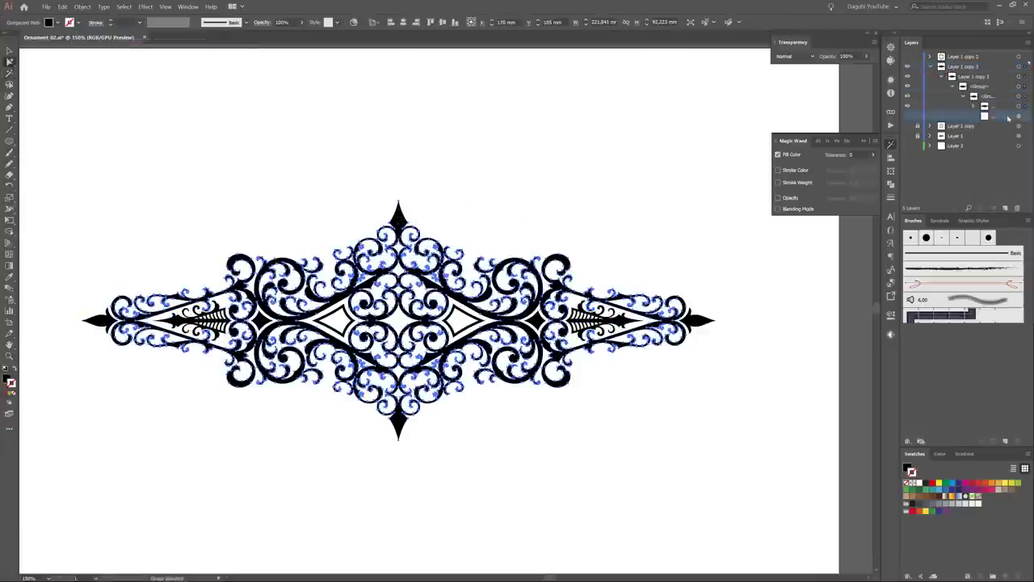
{"action": "left_click", "coordinate": [83, 6]}
{"action": "left_click", "coordinate": [93, 43]}
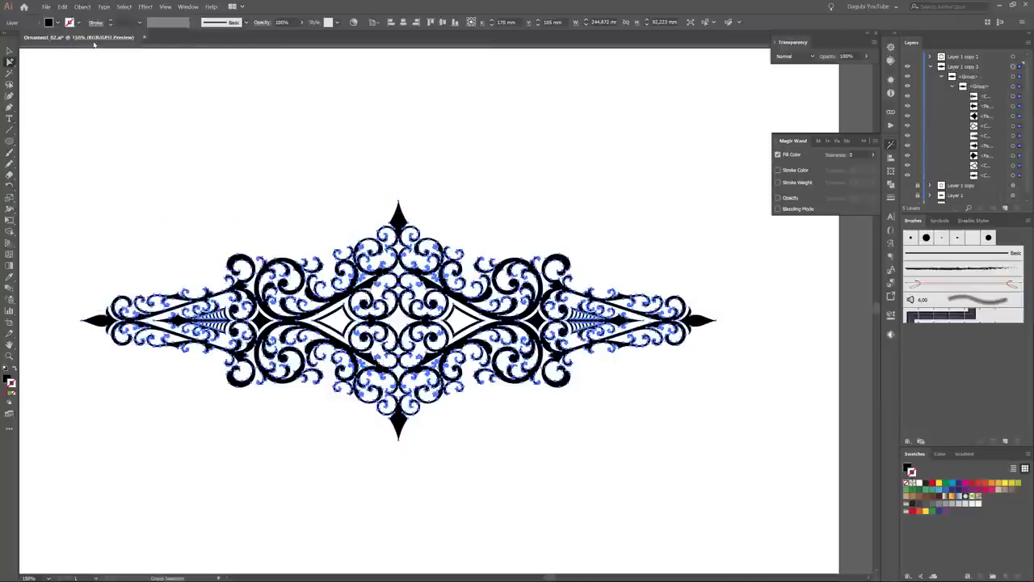
{"action": "left_click", "coordinate": [83, 7]}
{"action": "left_click", "coordinate": [93, 43]}
{"action": "left_click", "coordinate": [82, 6]}
{"action": "left_click", "coordinate": [93, 43]}
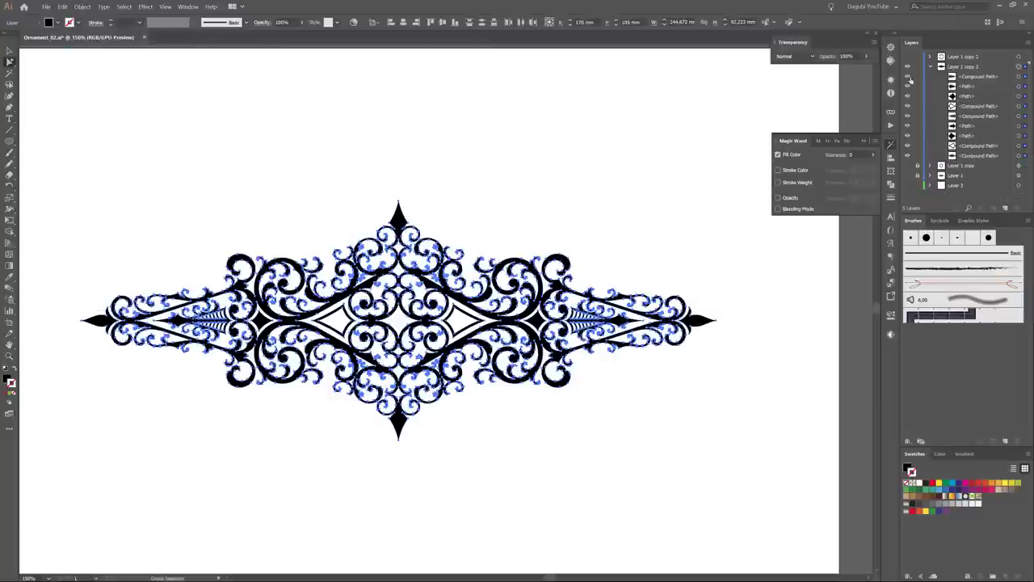
{"action": "mouse_move", "coordinate": [907, 76]}
{"action": "left_mouse_down"}
{"action": "mouse_move", "coordinate": [907, 156]}
{"action": "mouse_move", "coordinate": [907, 76]}
{"action": "left_mouse_up"}
{"action": "left_click", "coordinate": [931, 67]}
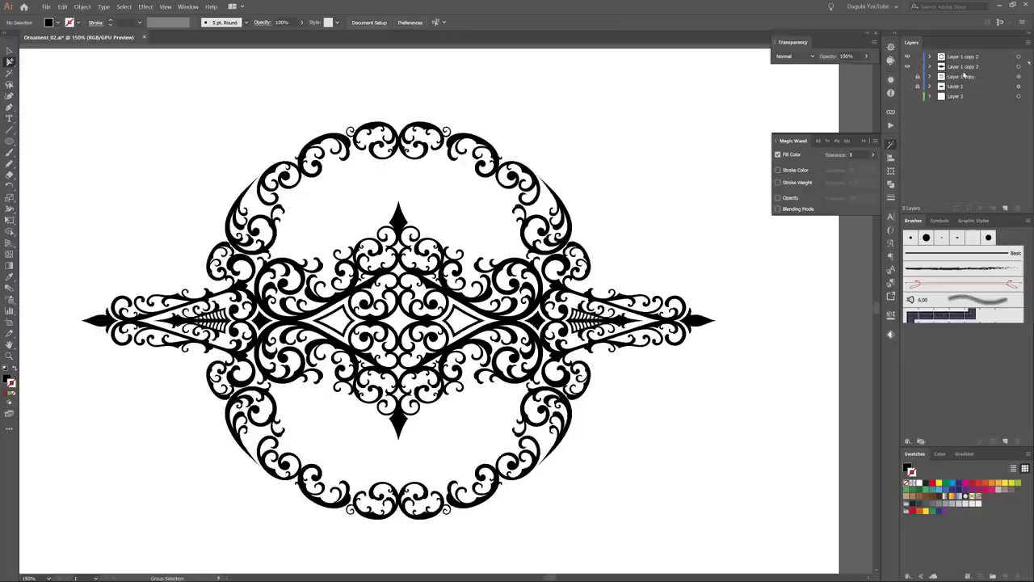
- Give the ornament paths a thin red stroke aligned to the outside
{"action": "left_click", "coordinate": [1018, 66]}
{"action": "left_click", "coordinate": [928, 482]}
{"action": "key", "text": "ctrl+plus"}
{"action": "key", "text": "ctrl+plus"}
{"action": "key", "text": "ctrl+plus"}
{"action": "key", "text": "ctrl+F10"}
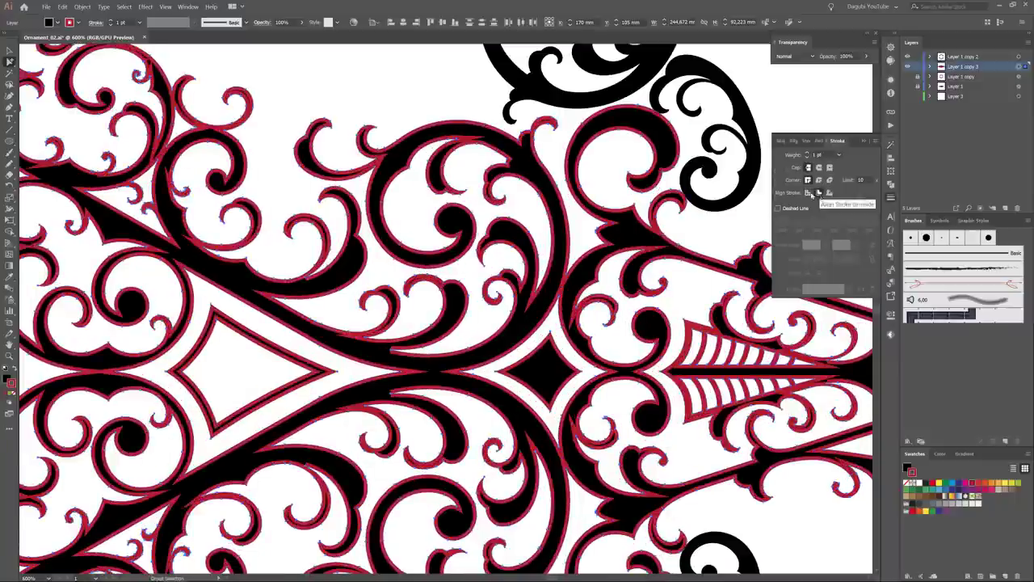
{"action": "left_click", "coordinate": [808, 160]}
{"action": "key", "text": "ctrl+0"}
- Add a new bottom layer with an artboard-covering background rectangle filled grey
{"action": "key", "text": "ctrl+shift+a"}
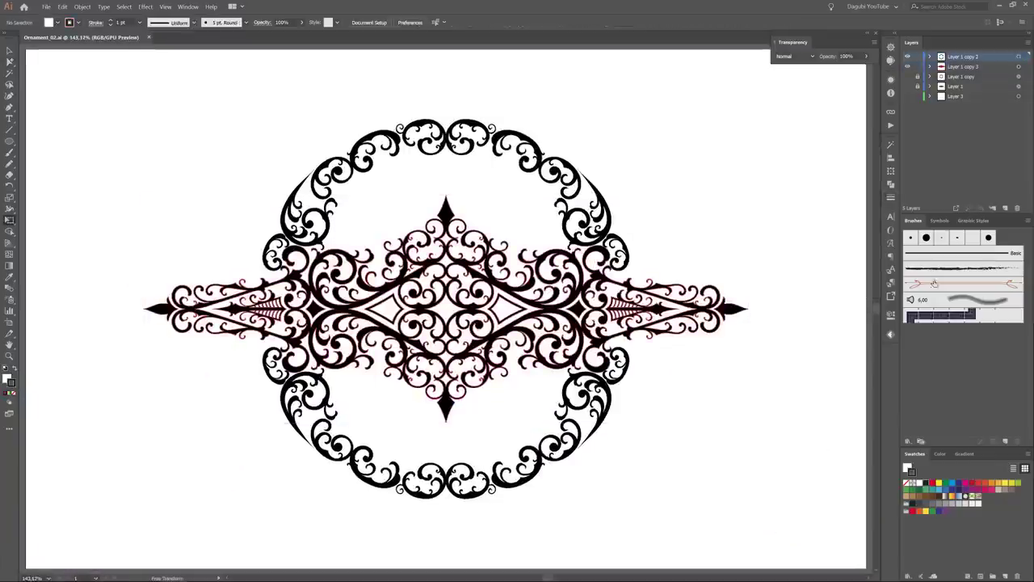
{"action": "left_click_drag", "start_coordinate": [980, 108], "coordinate": [980, 110]}
{"action": "left_click", "coordinate": [10, 141]}
{"action": "left_click", "coordinate": [57, 144]}
{"action": "left_click_drag", "start_coordinate": [25, 48], "coordinate": [866, 568]}
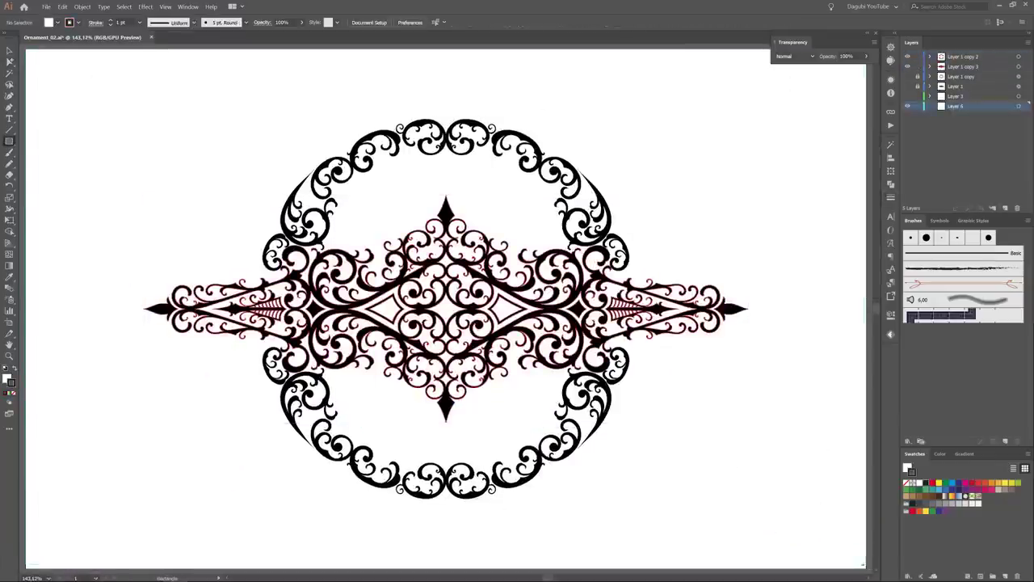
{"action": "left_click", "coordinate": [971, 496]}
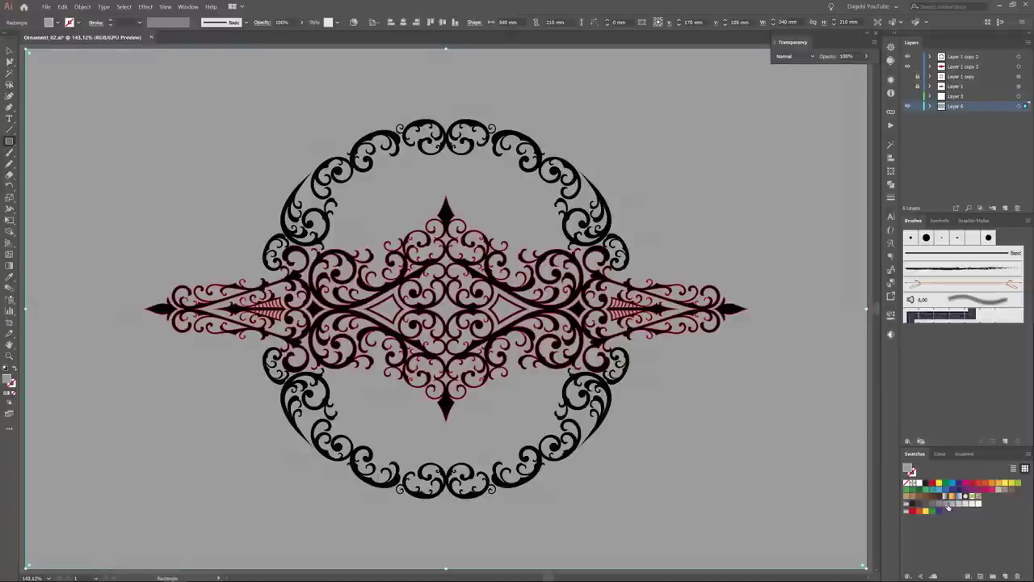
{"action": "key", "text": "ctrl+shift+a"}
- Scale a red circle copy inward and duplicate the ornament as a white-filled, black-outlined compound path
{"action": "left_click", "coordinate": [906, 96]}
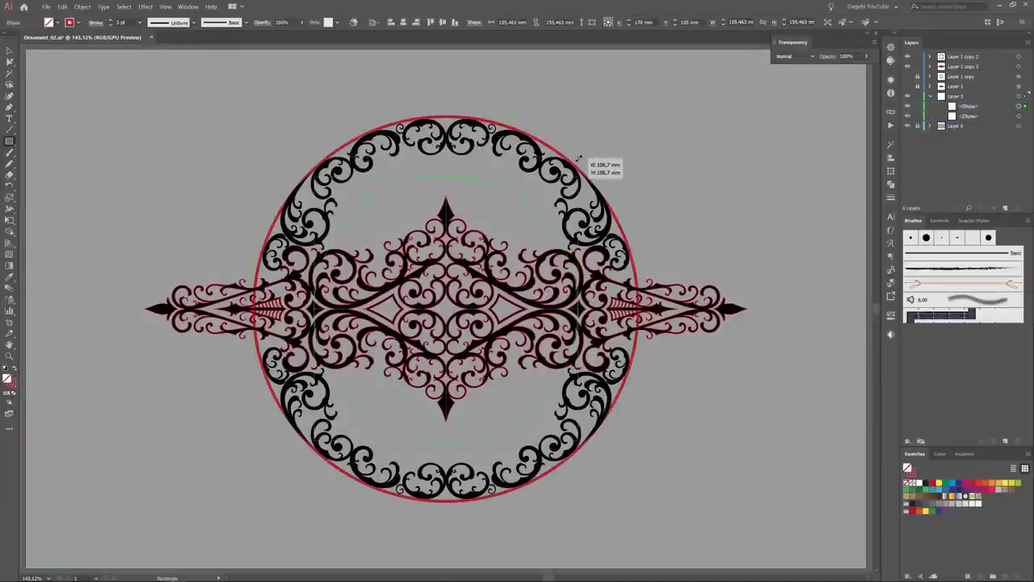
{"action": "mouse_move", "coordinate": [638, 113]}
{"action": "left_mouse_down"}
{"action": "mouse_move", "coordinate": [579, 157]}
{"action": "mouse_move", "coordinate": [580, 175]}
{"action": "left_mouse_up"}
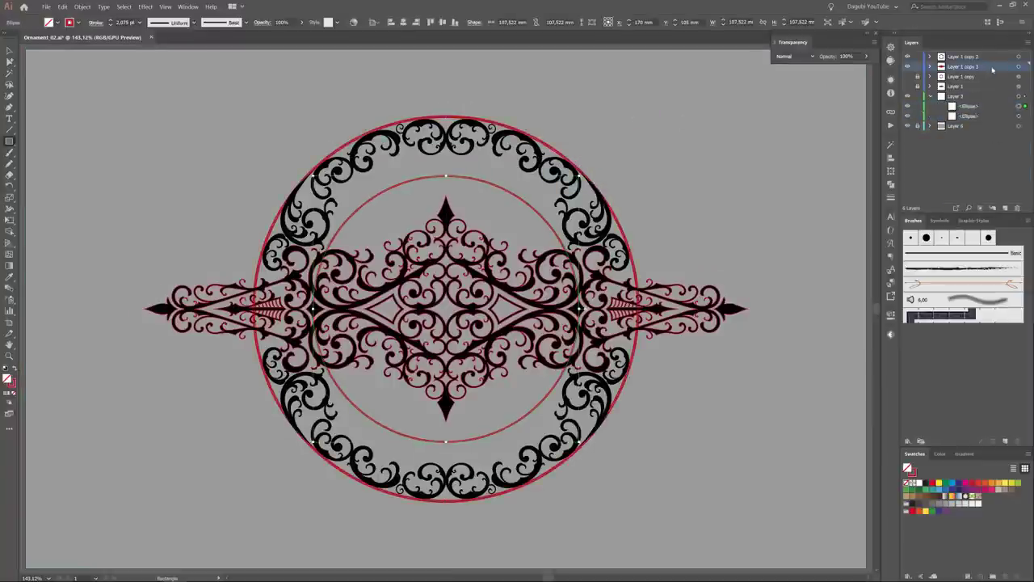
{"action": "left_click_drag", "start_coordinate": [992, 69], "coordinate": [993, 208]}
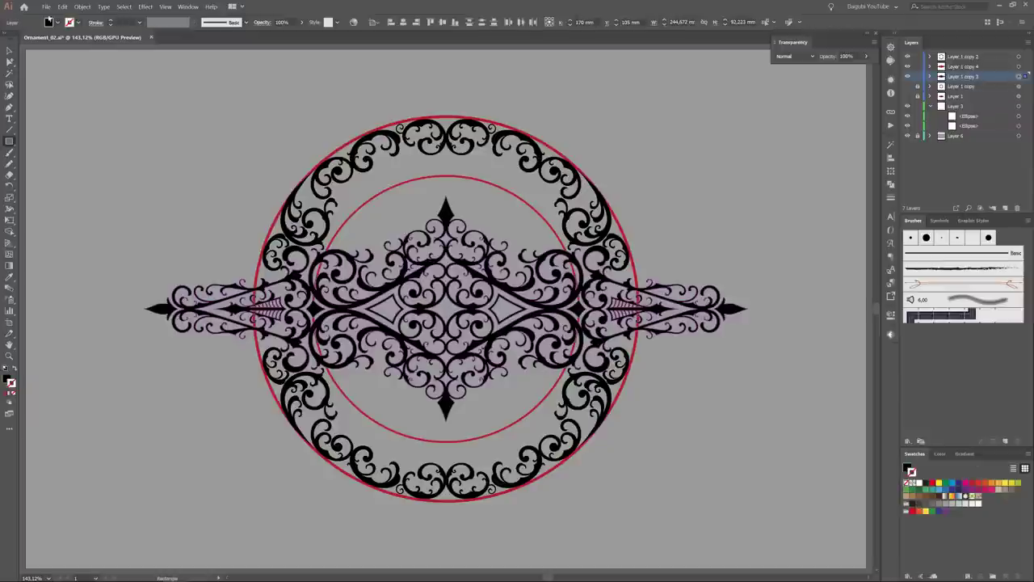
{"action": "left_click", "coordinate": [82, 6]}
{"action": "left_click", "coordinate": [243, 275]}
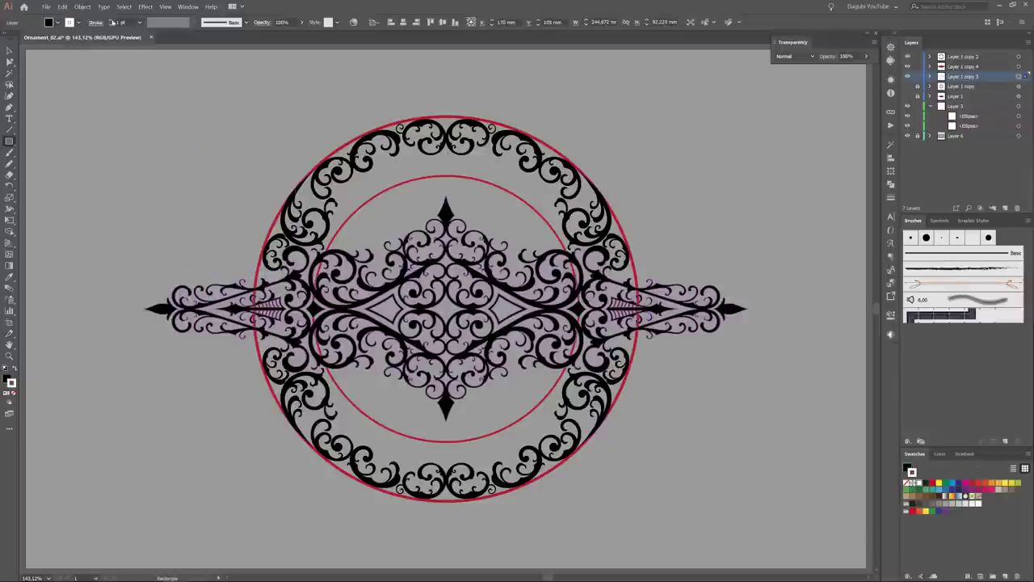
{"action": "left_click", "coordinate": [908, 68]}
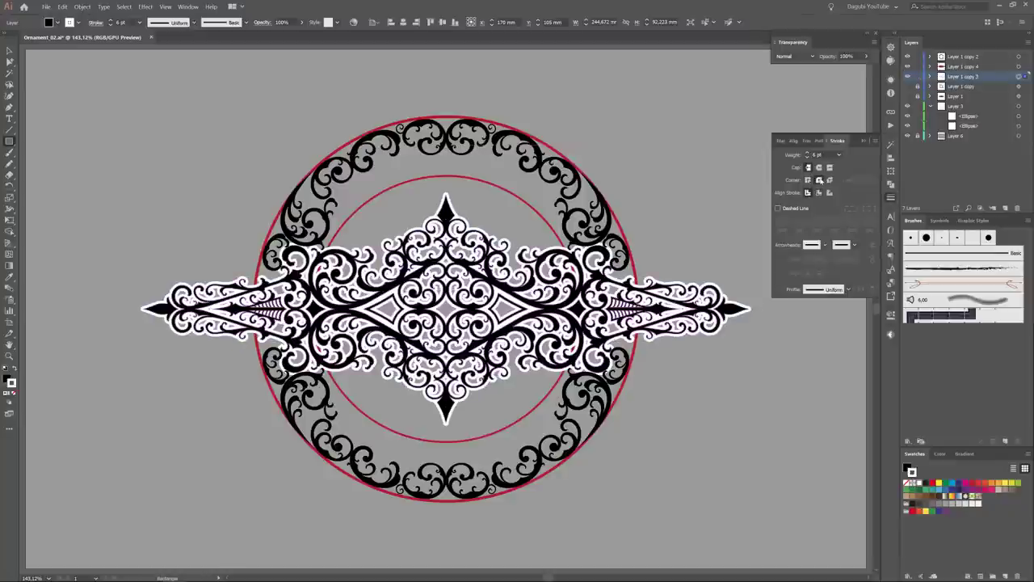
- Give the ornament a 6 pt C=0 M=0 Y=0 K=50 grey outline, then select Layer 1 copy 2
{"action": "left_click", "coordinate": [806, 154]}
{"action": "left_click", "coordinate": [807, 159]}
{"action": "left_click", "coordinate": [945, 508]}
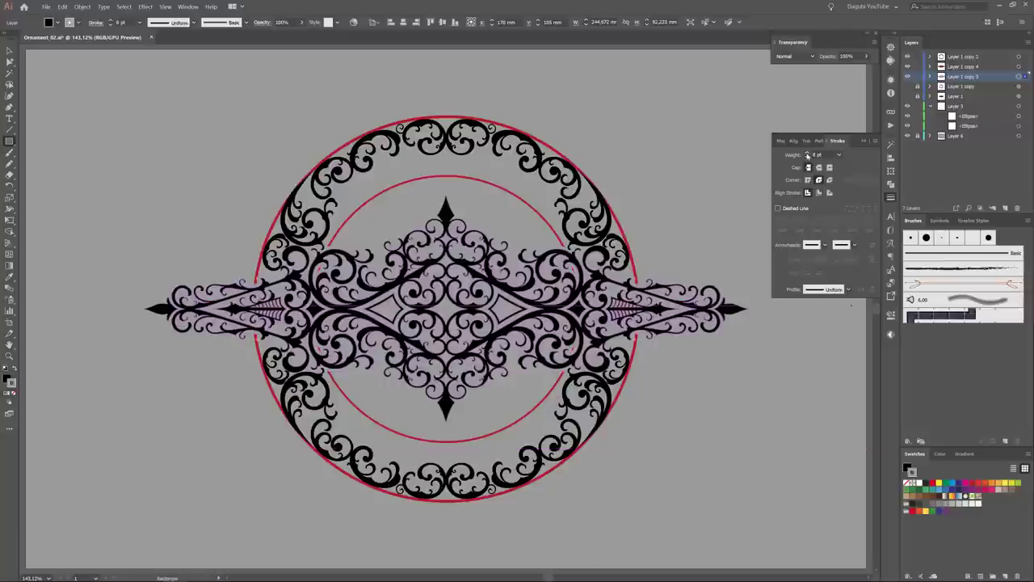
{"action": "left_click", "coordinate": [1018, 57]}
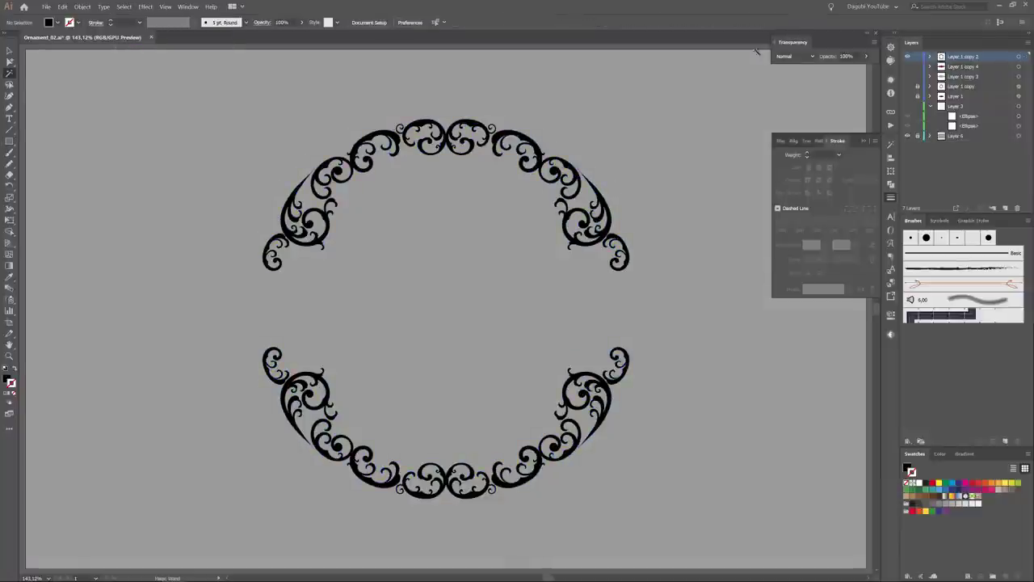
- Give all the wreath artwork a dark red stroke with round-cornered joins
{"action": "key", "text": "ctrl+a"}
{"action": "left_click", "coordinate": [964, 494]}
{"action": "key", "text": "ctrl+z"}
{"action": "key", "text": "x"}
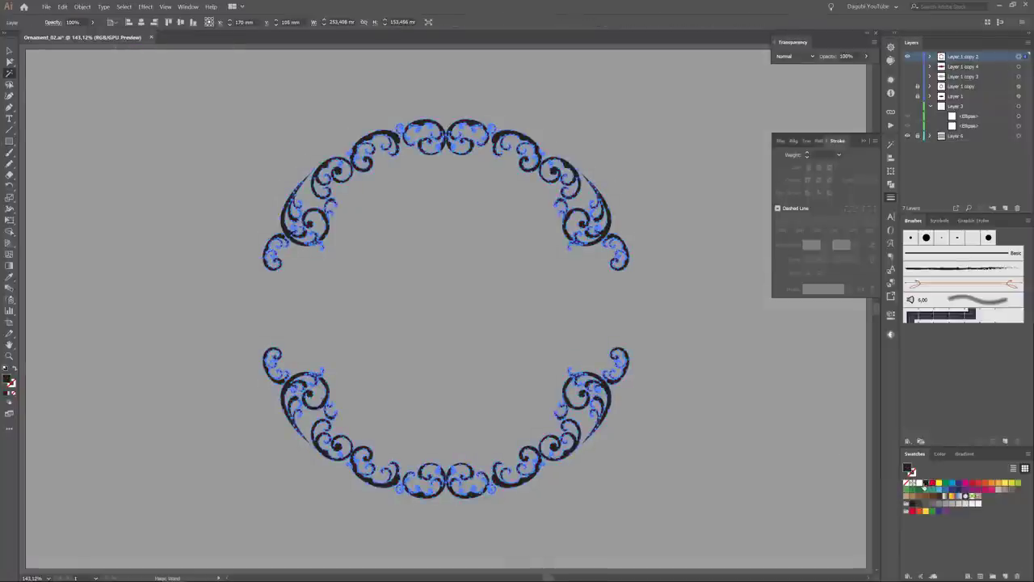
{"action": "left_click", "coordinate": [972, 483]}
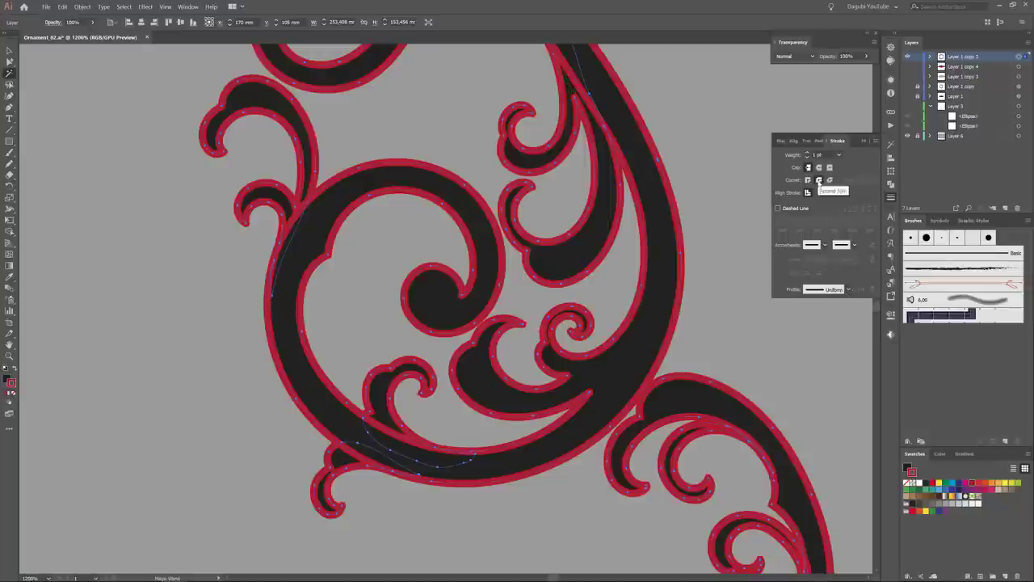
{"action": "left_click", "coordinate": [818, 179]}
- Zoom and pan around the wreath arcs to inspect the new outline
{"action": "key", "text": "ctrl+minus"}
{"action": "key", "text": "ctrl+minus"}
{"action": "key", "text": "ctrl+minus"}
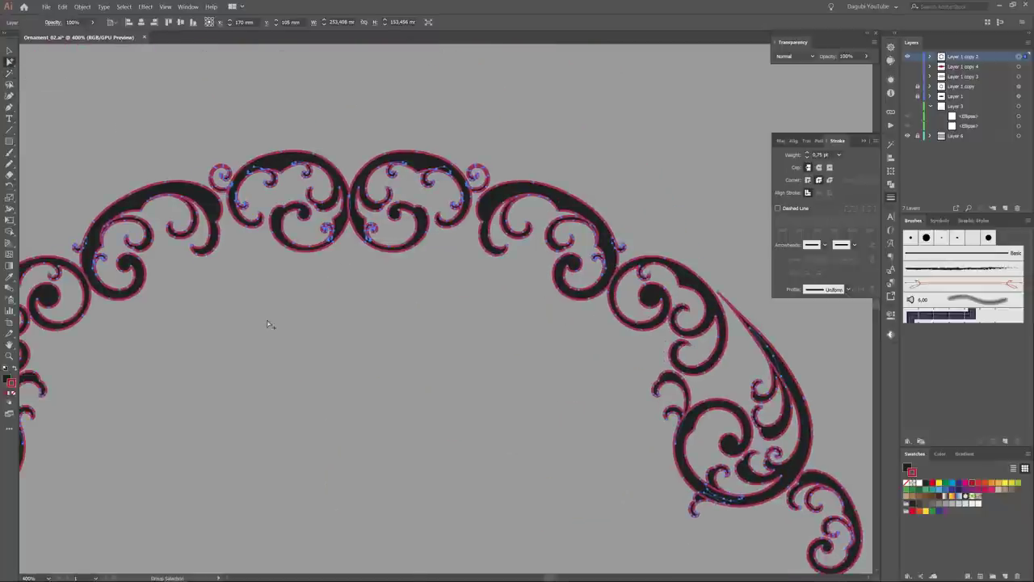
{"action": "key", "text": "ctrl+g"}
{"action": "scroll", "coordinate": [610, 277], "scroll_direction": "down", "scroll_amount": 10}
{"action": "scroll", "coordinate": [540, 361], "scroll_direction": "down", "scroll_amount": 3}
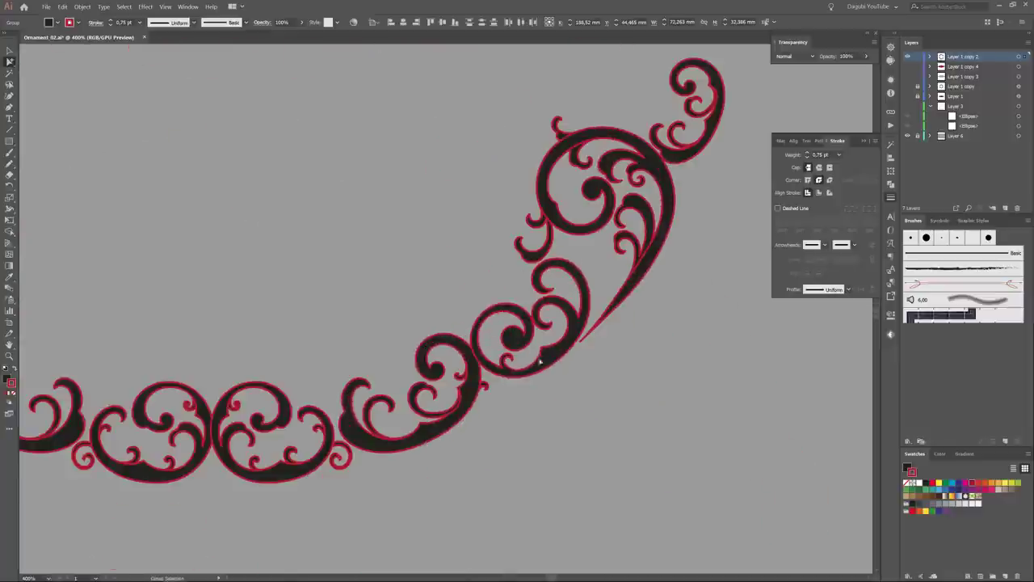
{"action": "left_click_drag", "start_coordinate": [270, 321], "coordinate": [544, 204]}
{"action": "scroll", "coordinate": [243, 224], "scroll_direction": "up", "scroll_amount": 10}
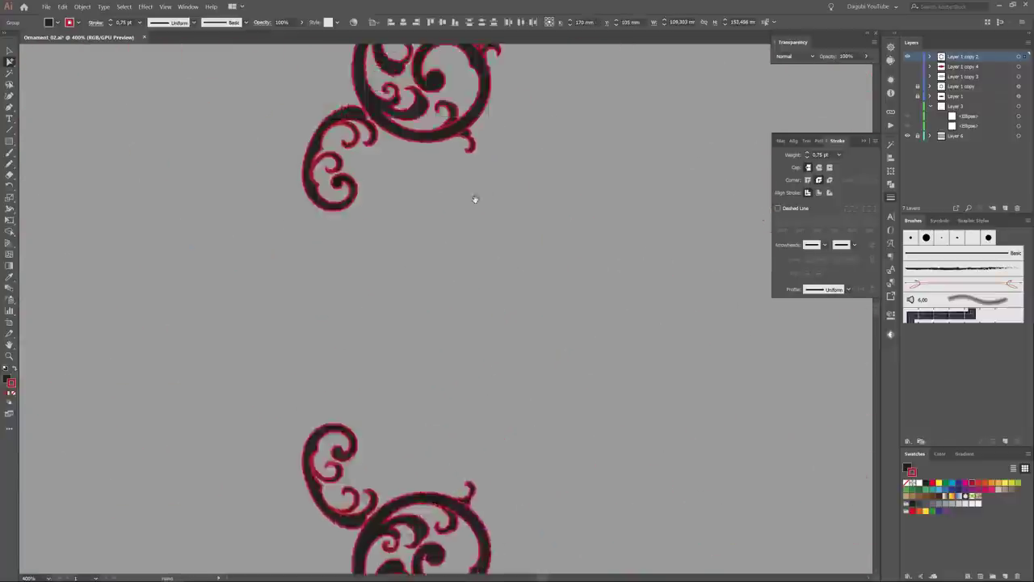
{"action": "scroll", "coordinate": [641, 335], "scroll_direction": "right", "scroll_amount": 10}
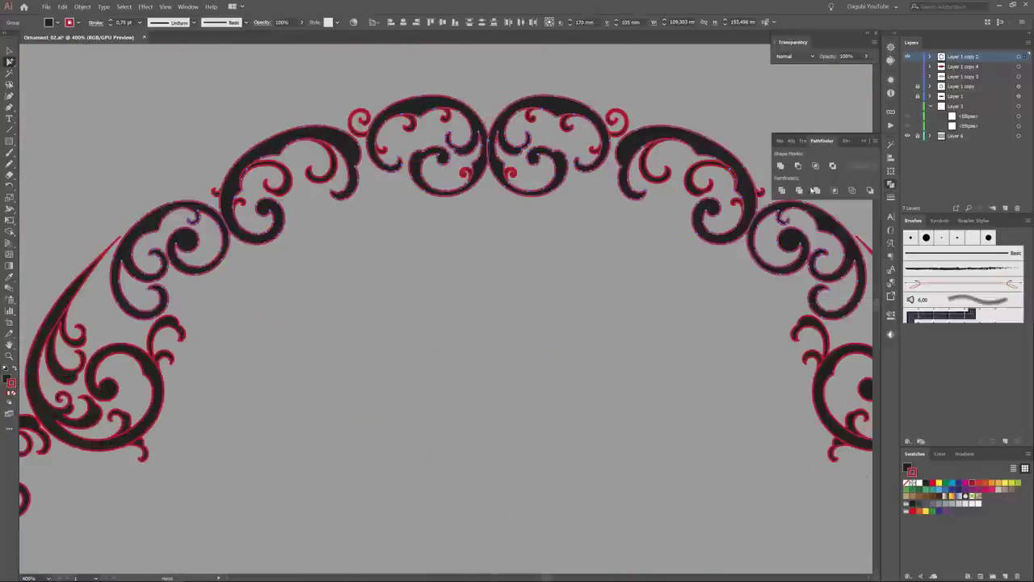
{"action": "key", "text": "ctrl+0"}
{"action": "left_click", "coordinate": [727, 548]}
- Set the wreath's dark red outline weight to 1 pt
{"action": "key", "text": "ctrl+a"}
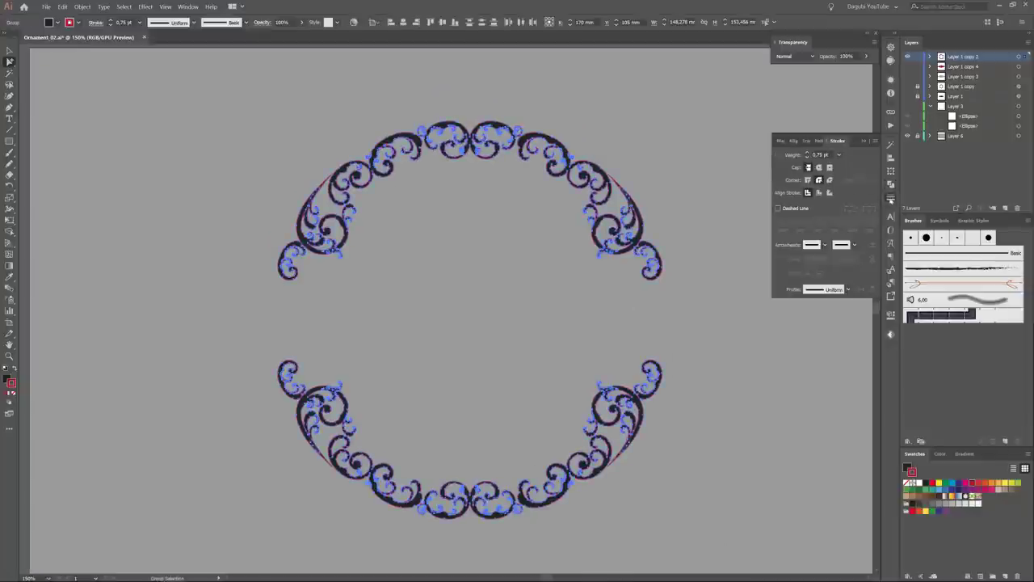
{"action": "scroll", "coordinate": [614, 261], "scroll_direction": "up", "scroll_amount": 5}
{"action": "scroll", "coordinate": [614, 261], "scroll_direction": "up", "scroll_amount": 3}
{"action": "left_click", "coordinate": [807, 154]}
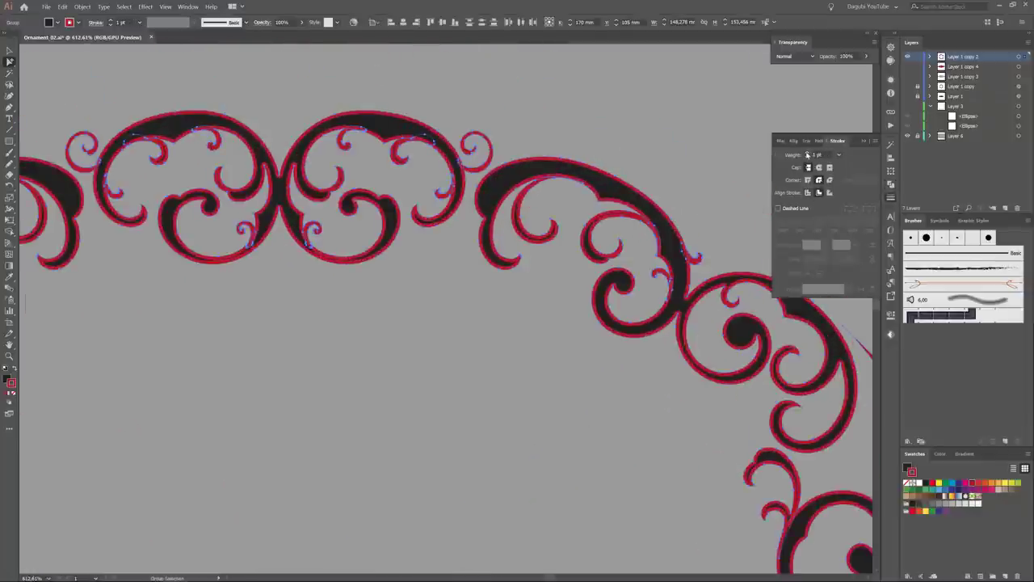
{"action": "scroll", "coordinate": [586, 234], "scroll_direction": "down", "scroll_amount": 3}
{"action": "scroll", "coordinate": [587, 234], "scroll_direction": "down", "scroll_amount": 3}
{"action": "key", "text": "ctrl+shift+a"}
{"action": "scroll", "coordinate": [586, 235], "scroll_direction": "up", "scroll_amount": 2}
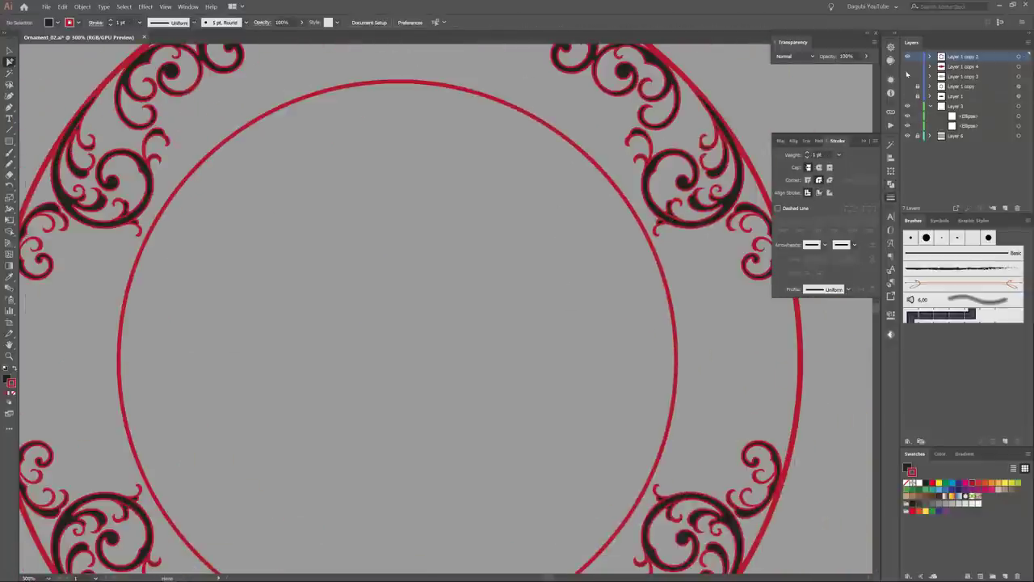
{"action": "key", "text": "ctrl+0"}
{"action": "scroll", "coordinate": [703, 275], "scroll_direction": "up", "scroll_amount": 1}
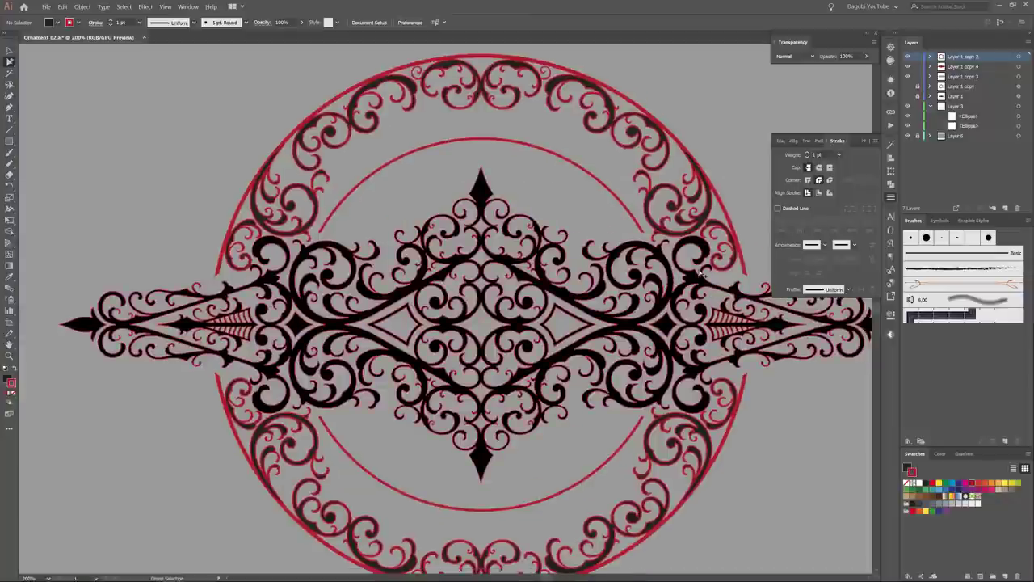
- Paste a copy of the inner red circle in front and try enlarging it
{"action": "left_click", "coordinate": [1018, 115]}
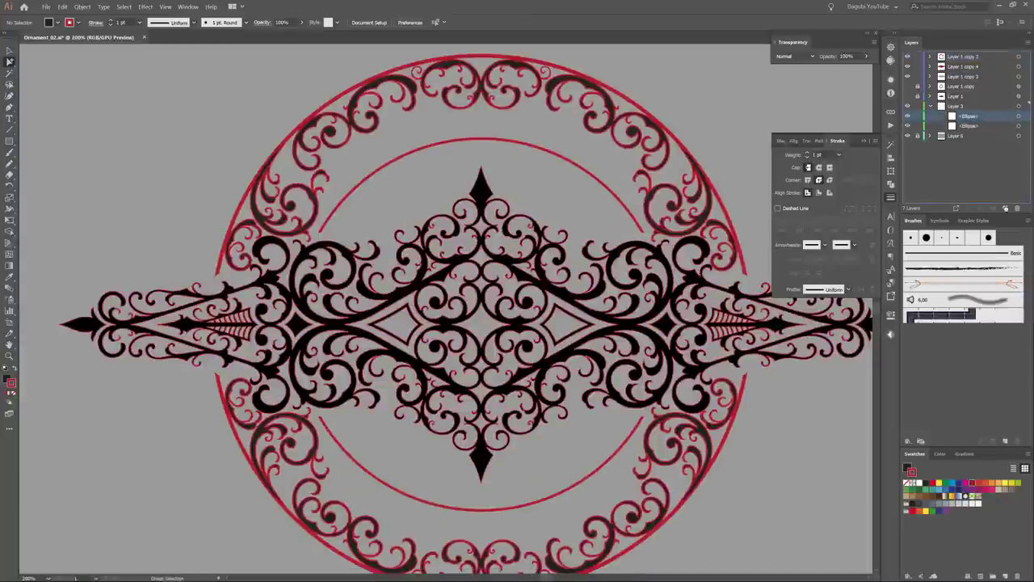
{"action": "key", "text": "ctrl+c"}
{"action": "key", "text": "ctrl+f"}
{"action": "key", "text": "e"}
{"action": "left_click_drag", "start_coordinate": [677, 132], "coordinate": [680, 126]}
{"action": "left_click", "coordinate": [732, 92], "text": "ctrl"}
{"action": "key", "text": "ctrl+z"}
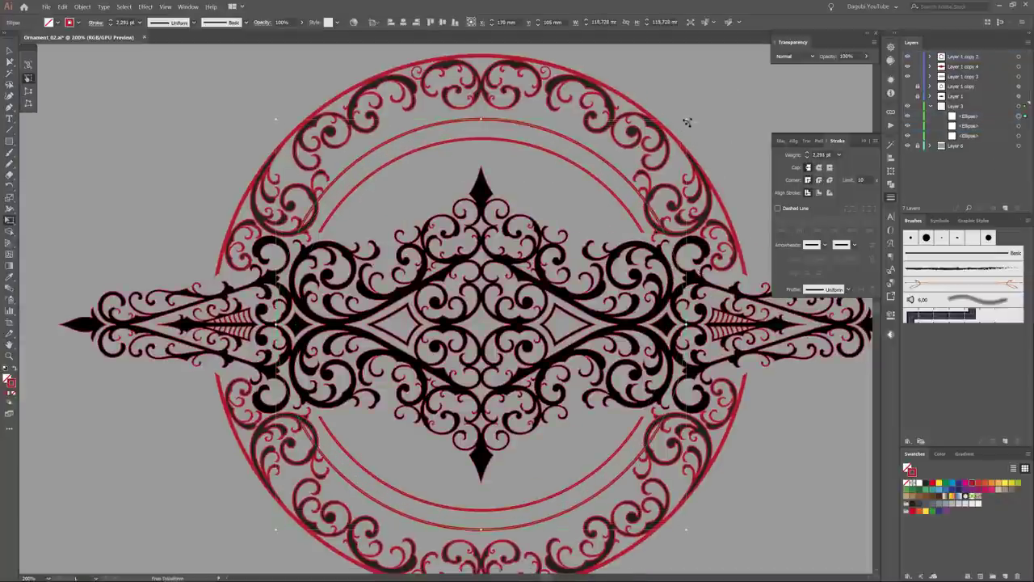
- Paste another inner circle copy in front with a 10 pt dashed stroke and 2 pt dashes
{"action": "key", "text": "ctrl+c"}
{"action": "key", "text": "ctrl+f"}
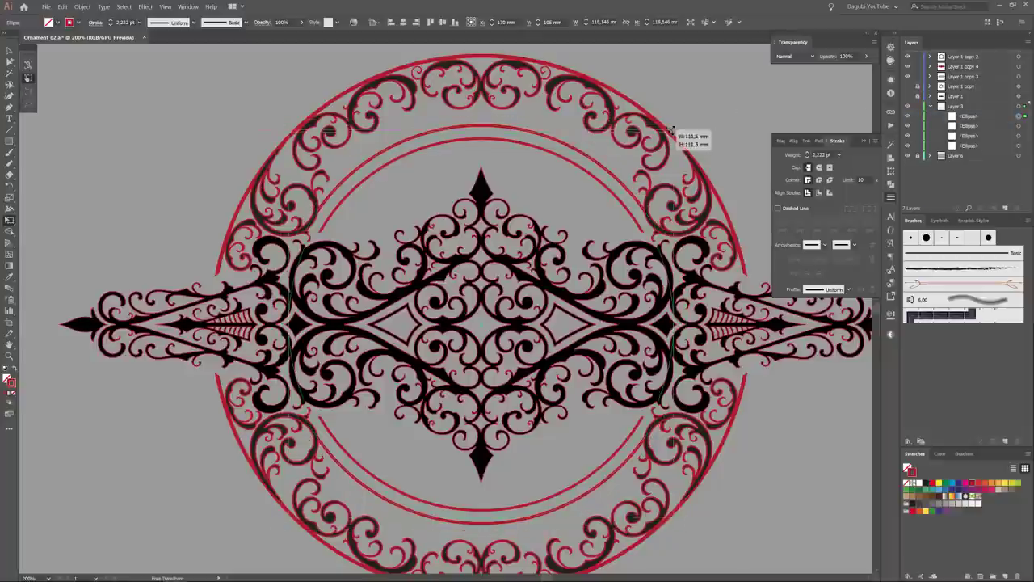
{"action": "left_click", "coordinate": [778, 207]}
{"action": "left_click", "coordinate": [809, 154]}
{"action": "type", "text": "10"}
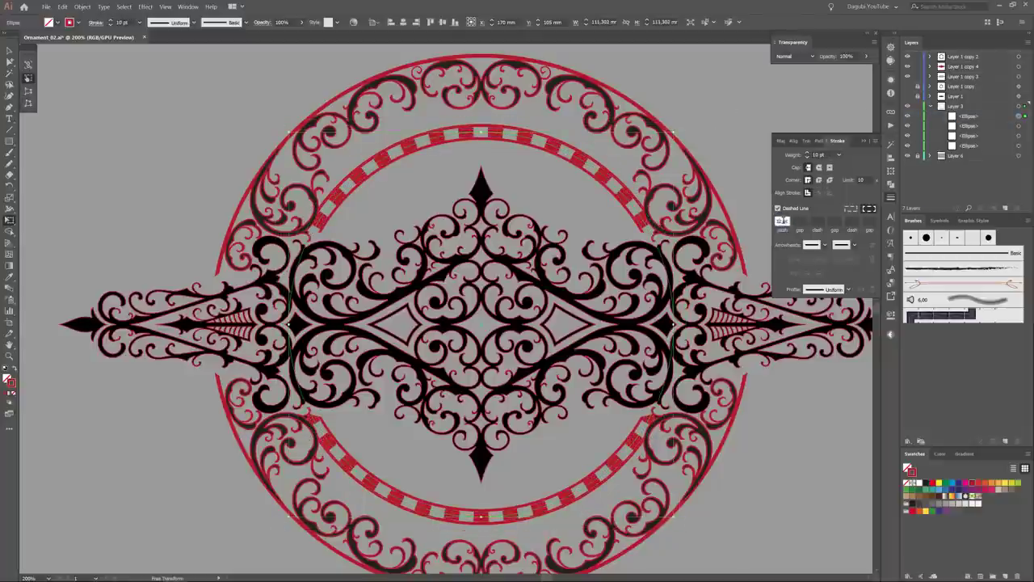
{"action": "type", "text": "4"}
{"action": "key", "text": "Tab"}
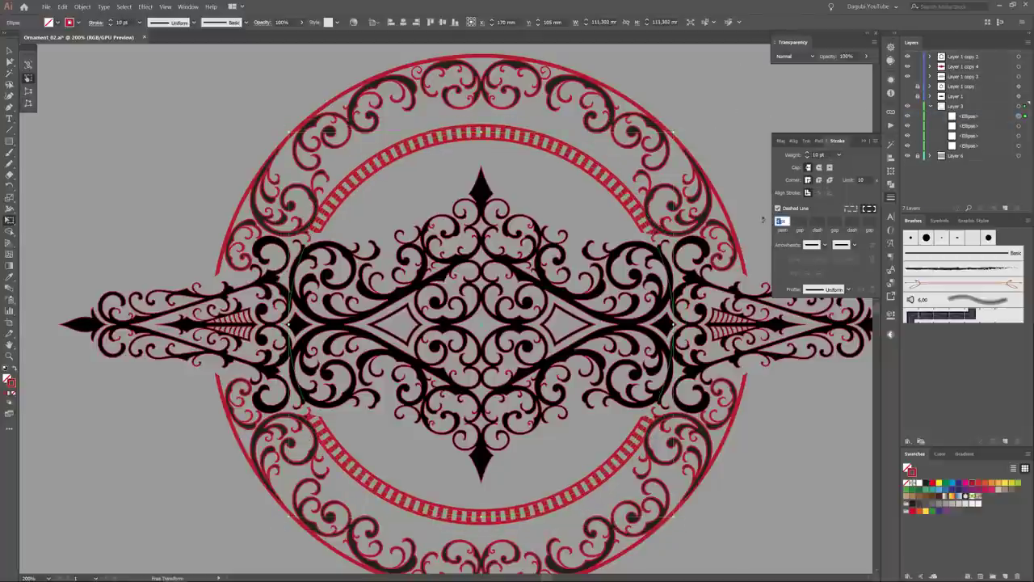
{"action": "type", "text": "2"}
{"action": "left_click", "coordinate": [769, 102]}
{"action": "key", "text": "ctrl+0"}
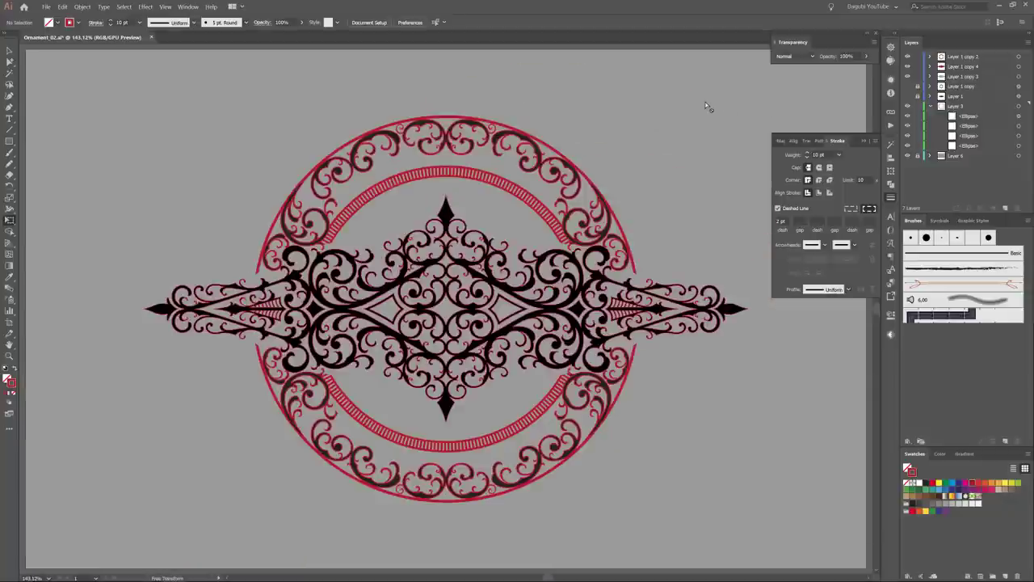
{"action": "left_click", "coordinate": [1018, 117]}
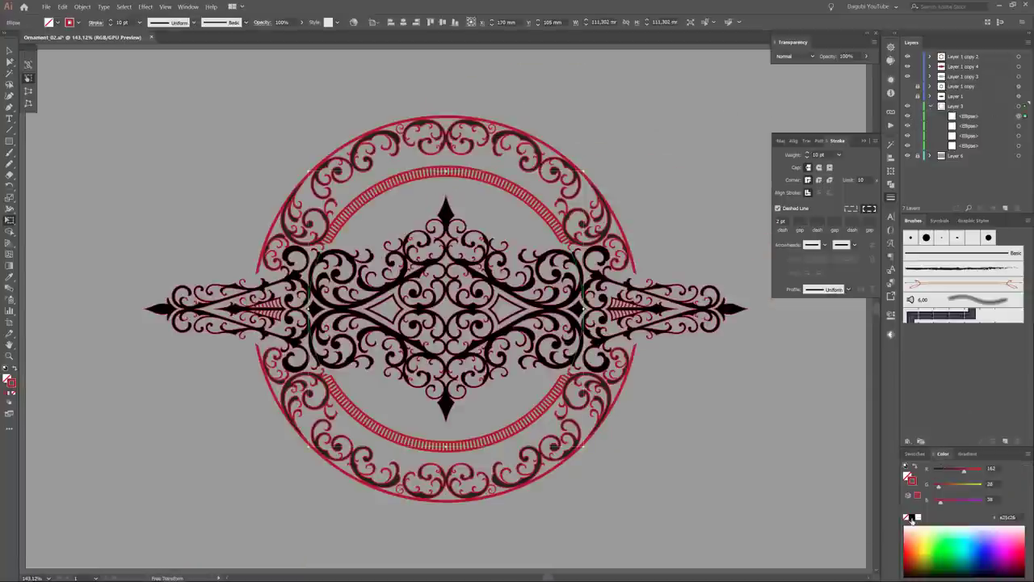
{"action": "left_click", "coordinate": [930, 106]}
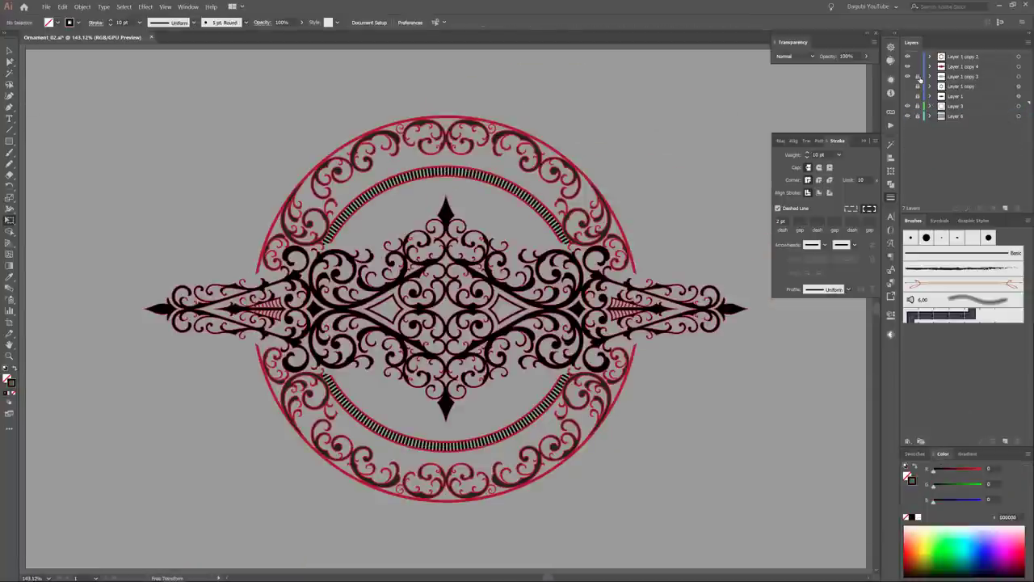
- Load the Metals gradient library and fill the central ornament with Copper
{"action": "left_click", "coordinate": [1018, 66]}
{"action": "left_click", "coordinate": [55, 23]}
{"action": "left_click", "coordinate": [10, 84]}
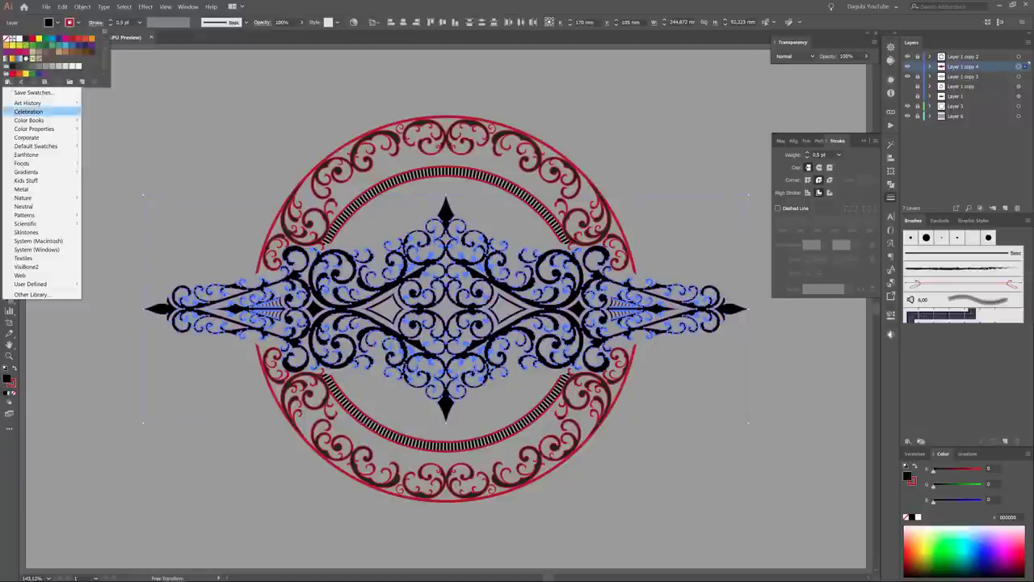
{"action": "left_click", "coordinate": [122, 243]}
{"action": "left_click_drag", "start_coordinate": [544, 273], "coordinate": [691, 99]}
{"action": "left_click", "coordinate": [724, 132]}
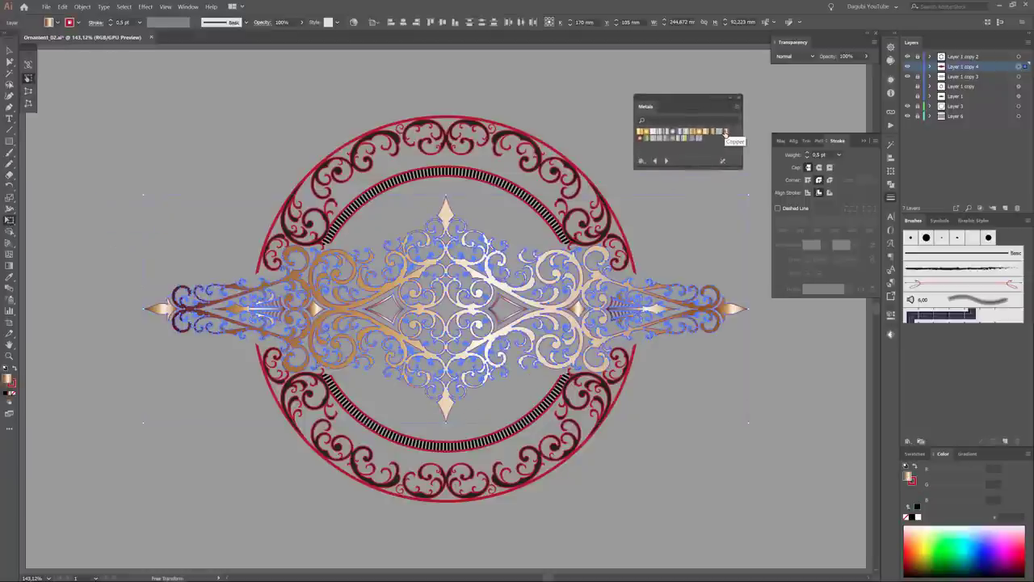
- Angle the gradient across the ornament, try other metals, and settle on Polished Brass
{"action": "key", "text": "g"}
{"action": "left_click", "coordinate": [931, 66]}
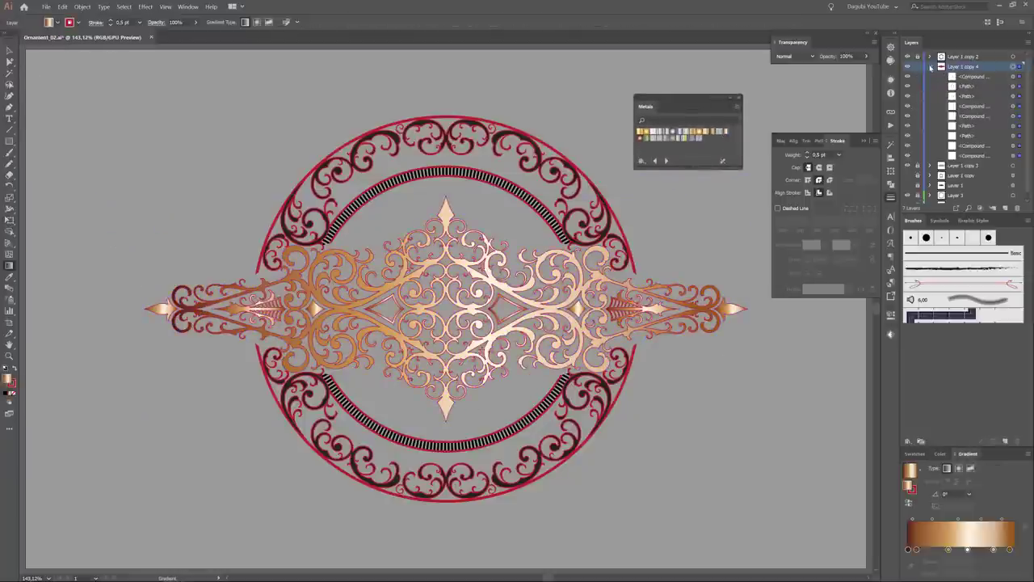
{"action": "left_click_drag", "start_coordinate": [384, 385], "coordinate": [614, 225]}
{"action": "left_click", "coordinate": [683, 137]}
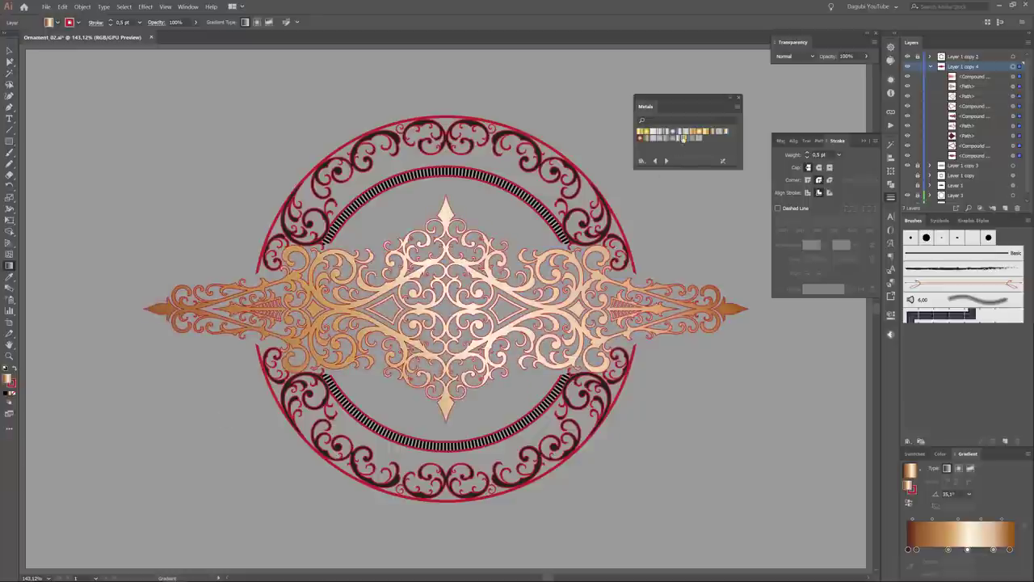
{"action": "left_click", "coordinate": [693, 133]}
{"action": "left_click", "coordinate": [725, 133]}
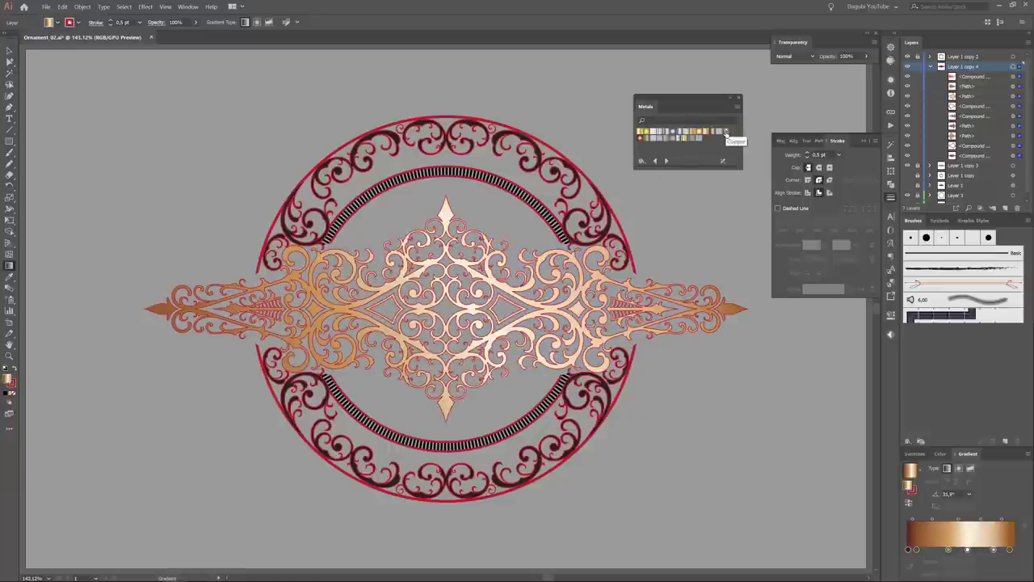
{"action": "left_click", "coordinate": [704, 134]}
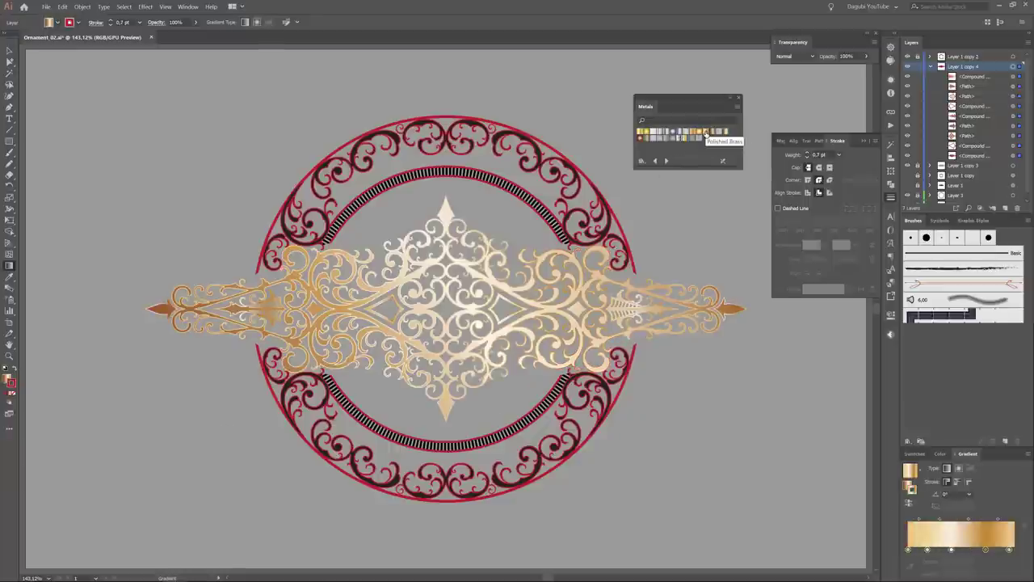
{"action": "scroll", "coordinate": [622, 335], "scroll_direction": "up", "scroll_amount": 5}
{"action": "scroll", "coordinate": [622, 335], "scroll_direction": "down", "scroll_amount": 2}
{"action": "scroll", "coordinate": [622, 335], "scroll_direction": "down", "scroll_amount": 1}
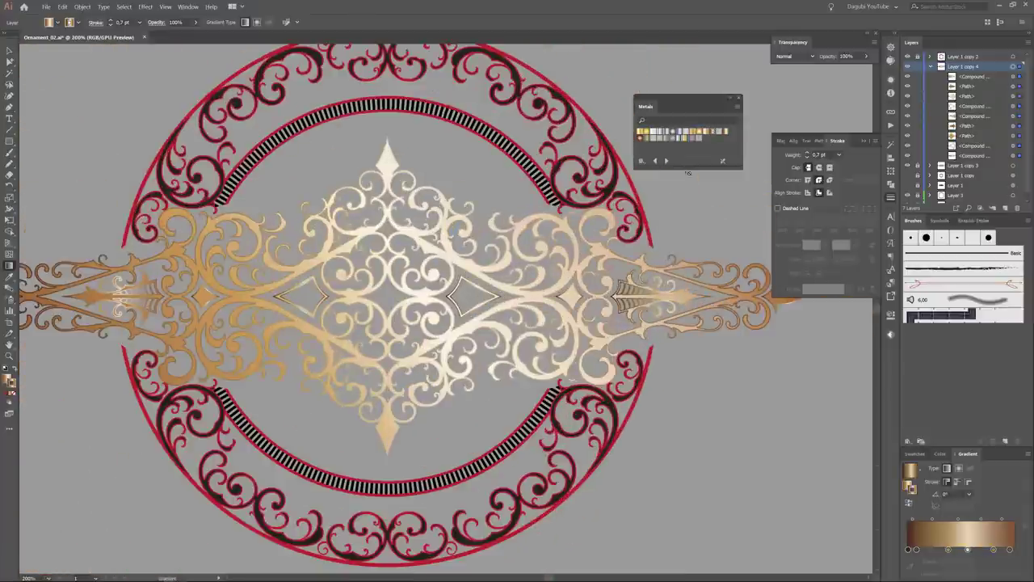
{"action": "scroll", "coordinate": [767, 420], "scroll_direction": "down", "scroll_amount": 2}
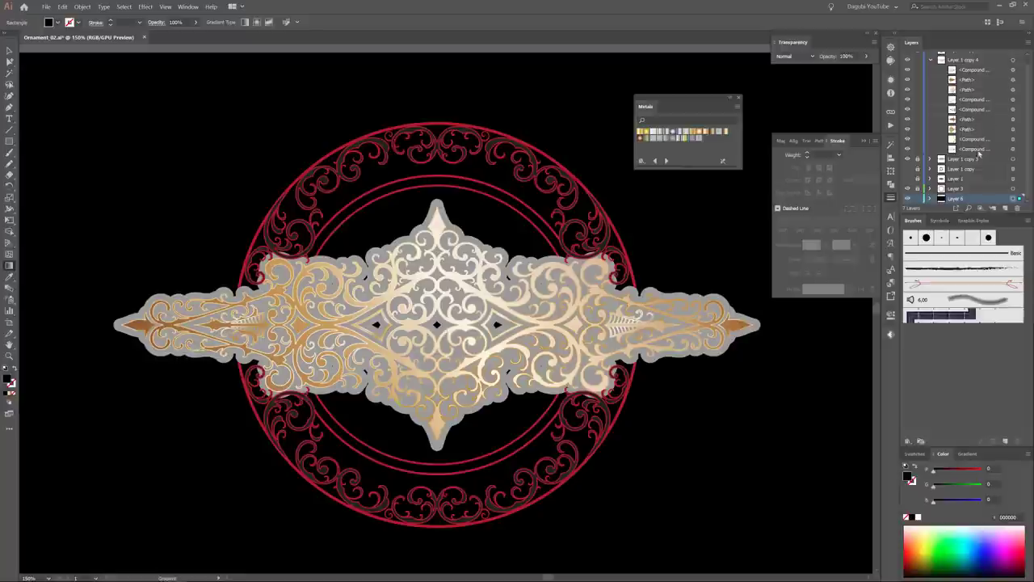
- Hide the grey offset outline behind the central ornament
{"action": "left_click", "coordinate": [978, 158]}
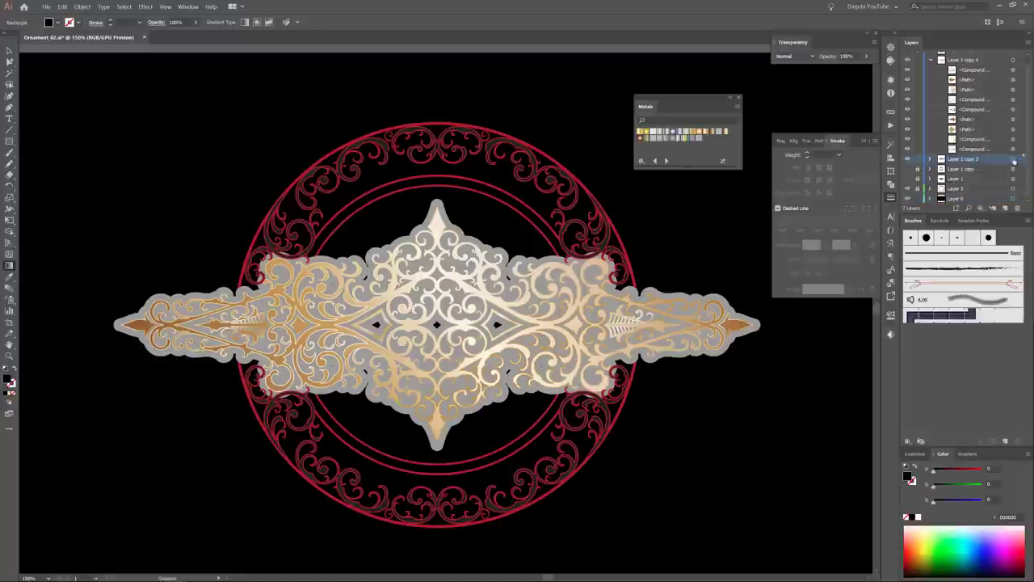
{"action": "left_click", "coordinate": [915, 517]}
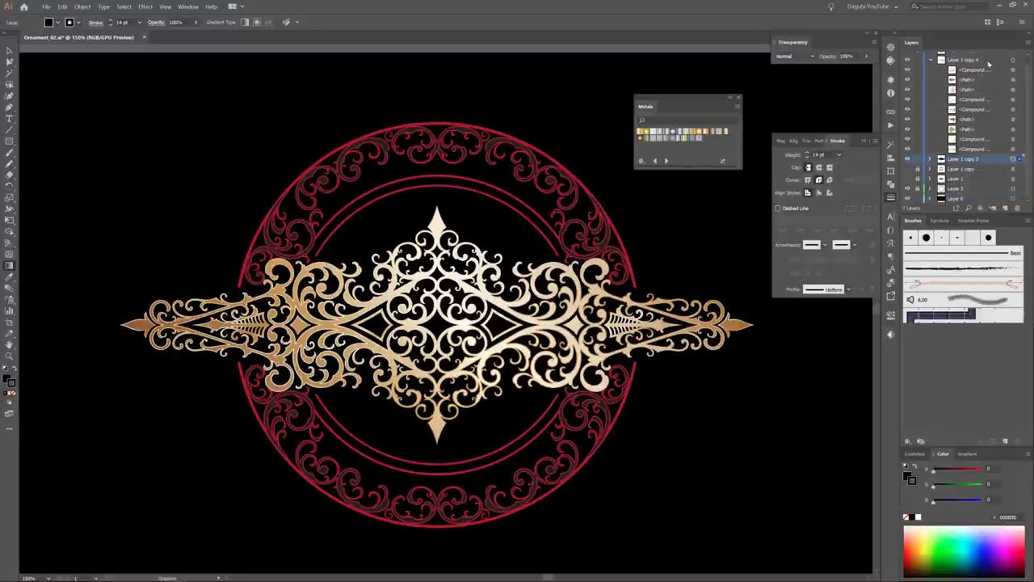
{"action": "left_click", "coordinate": [1014, 60]}
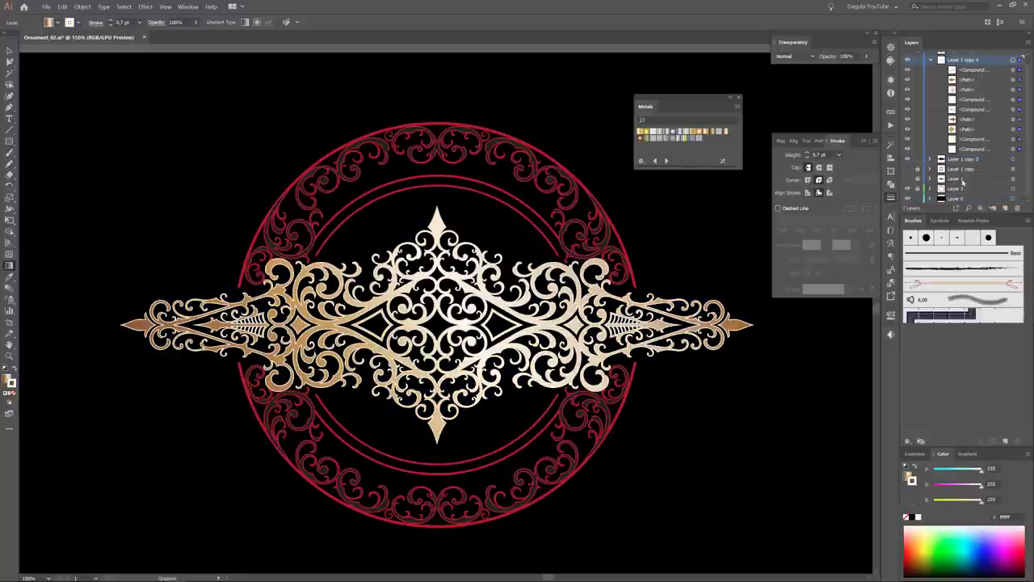
{"action": "left_click", "coordinate": [930, 60]}
- Fill the red outer scroll ornament in Layer 1 copy 2 with a copper metal gradient
{"action": "left_click", "coordinate": [1018, 57]}
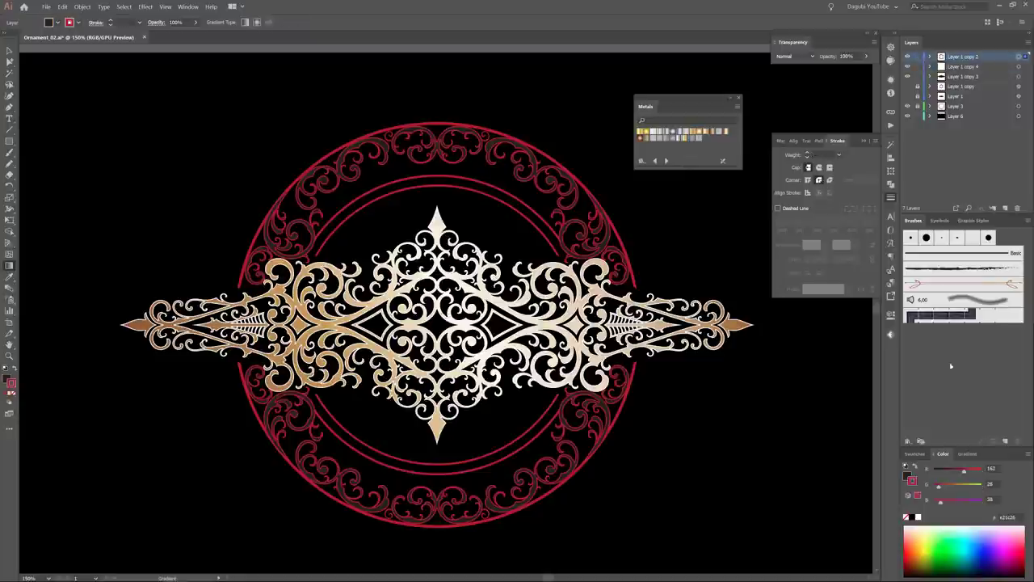
{"action": "left_click", "coordinate": [914, 453]}
{"action": "left_click", "coordinate": [991, 497]}
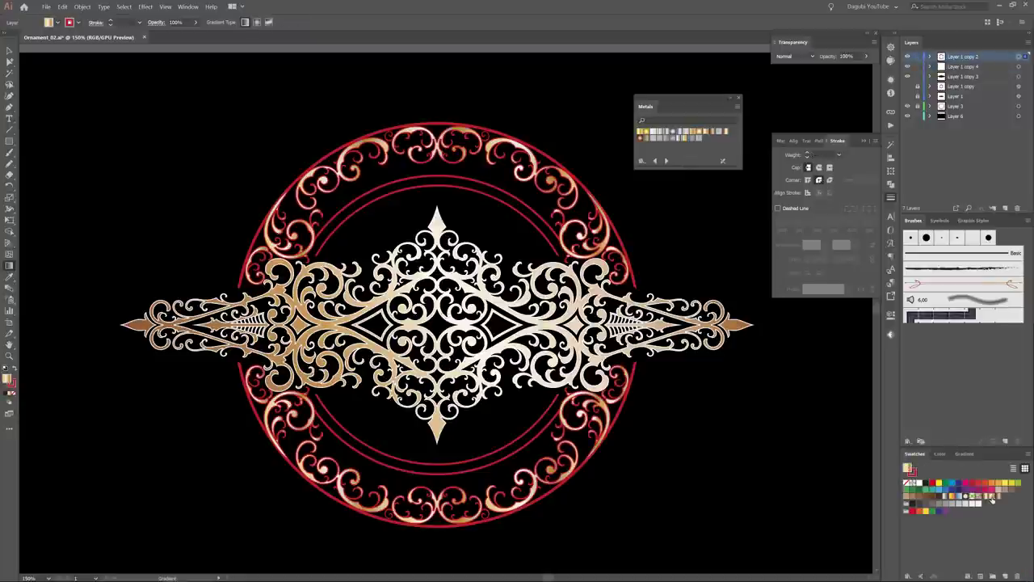
{"action": "left_click", "coordinate": [996, 497]}
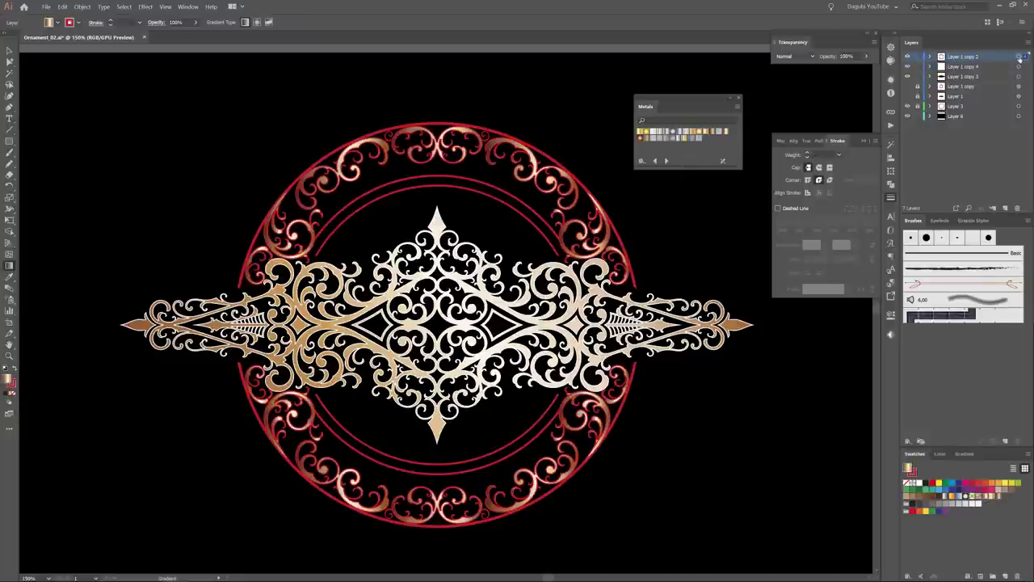
{"action": "left_click", "coordinate": [839, 155]}
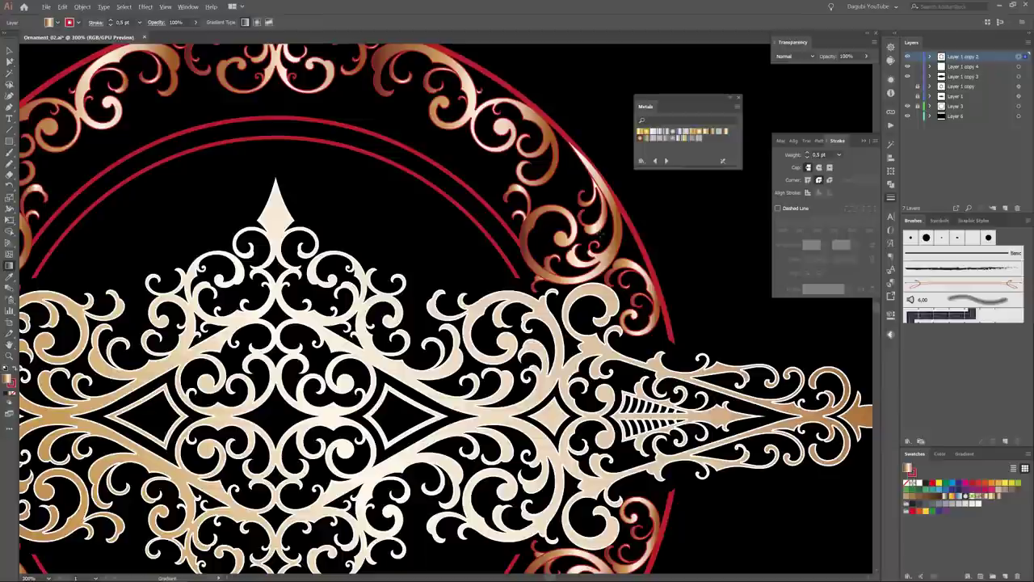
- Expand Layer 3 and select its dashed ellipse
{"action": "left_click", "coordinate": [930, 106]}
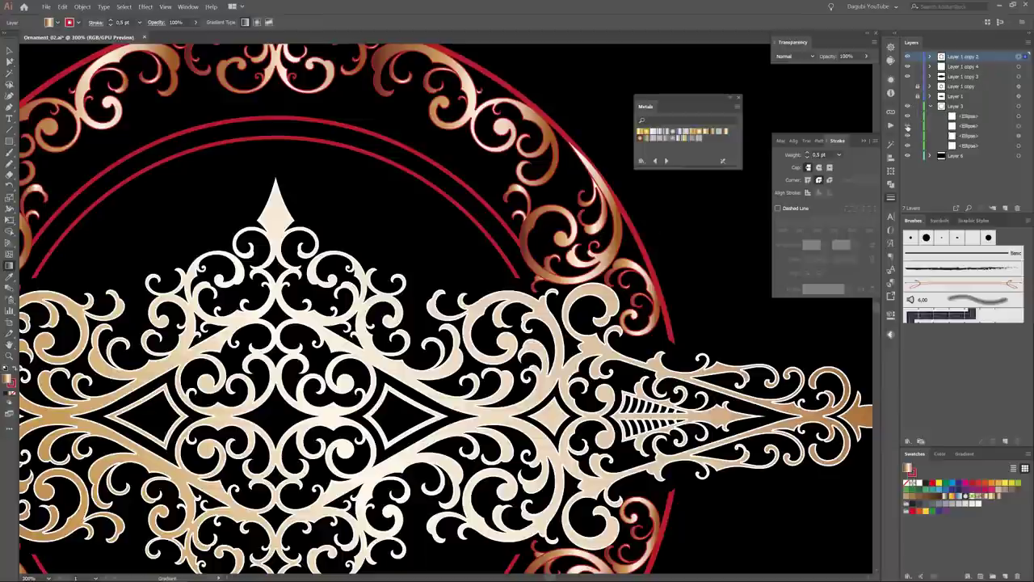
{"action": "left_click", "coordinate": [1019, 134]}
{"action": "scroll", "coordinate": [669, 488], "scroll_direction": "down", "scroll_amount": 2}
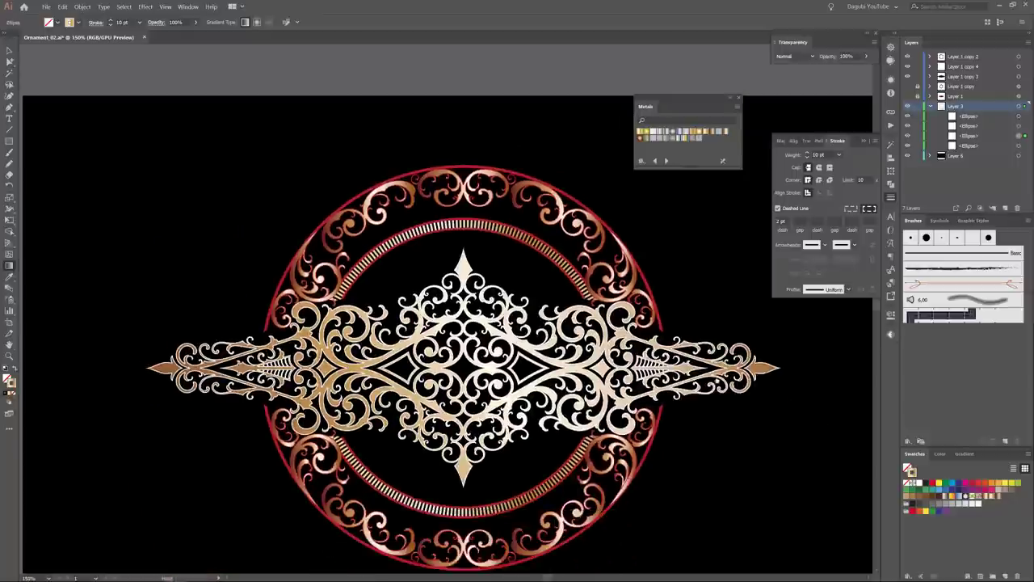
{"action": "left_click_drag", "start_coordinate": [833, 564], "coordinate": [811, 437]}
- Magic Wand the outer scroll shapes and fill them white
{"action": "left_click", "coordinate": [843, 431]}
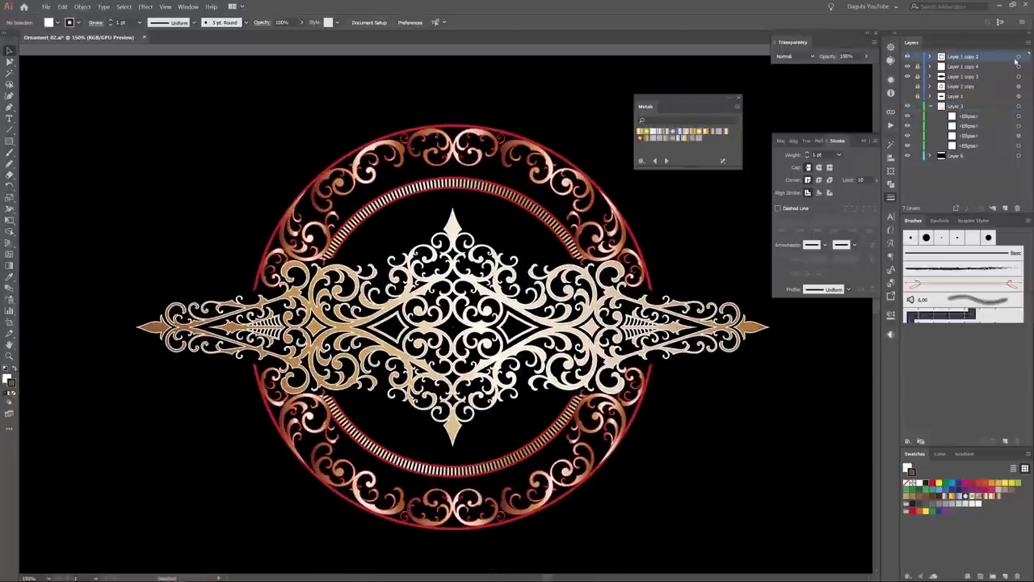
{"action": "key", "text": "y"}
{"action": "left_click", "coordinate": [596, 193]}
{"action": "left_click", "coordinate": [979, 502]}
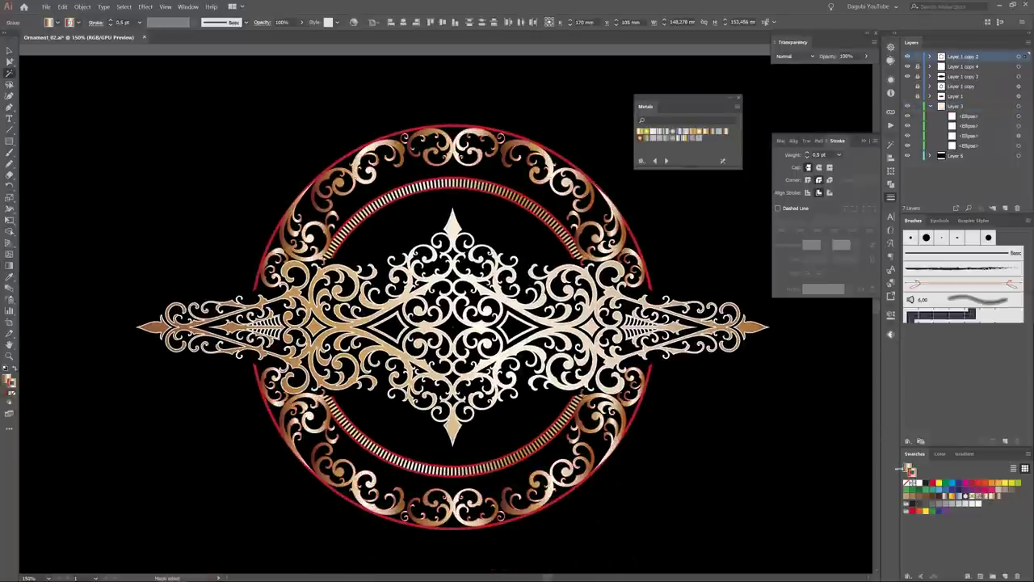
{"action": "key", "text": "ctrl+shift+a"}
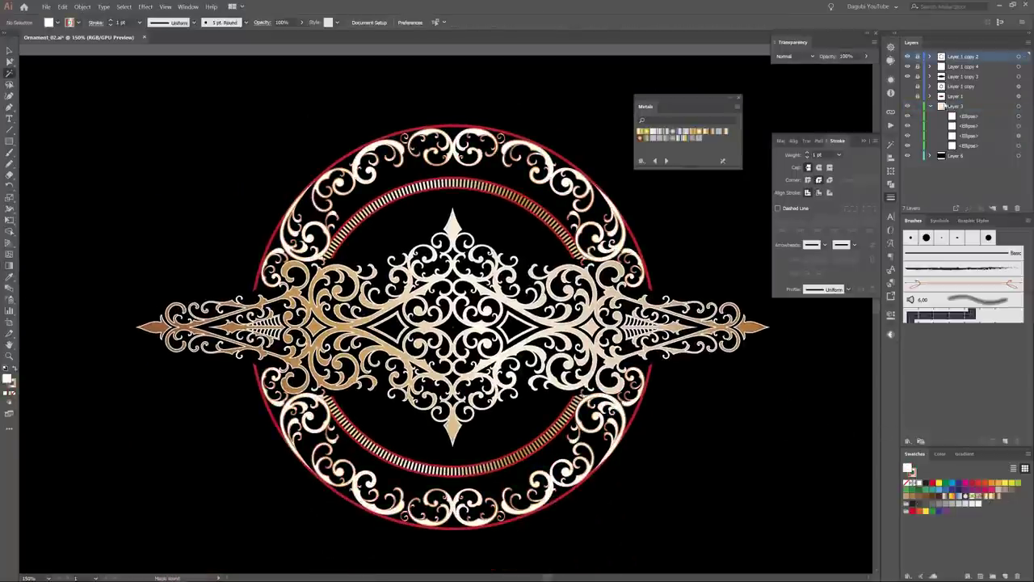
- Replace the Layer 3 ring ellipses' red strokes with thinner gold strokes
{"action": "left_click", "coordinate": [442, 186]}
{"action": "left_click", "coordinate": [905, 483]}
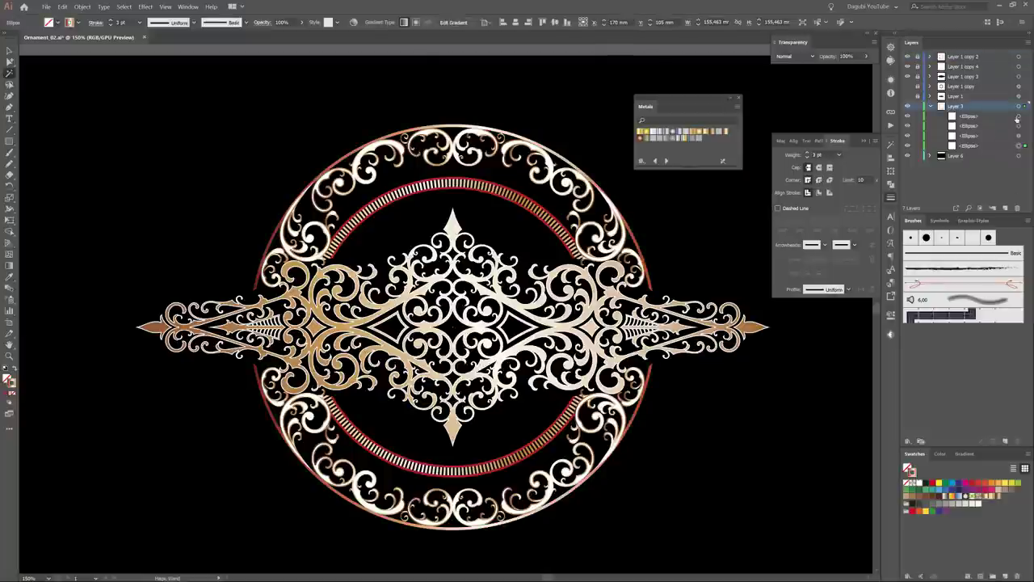
{"action": "left_click", "coordinate": [984, 499]}
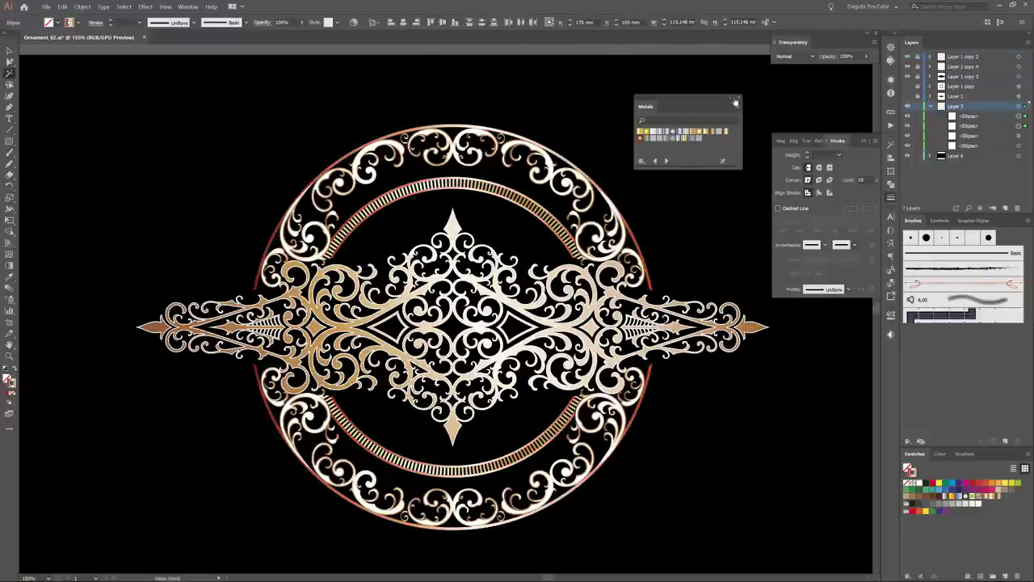
{"action": "left_click", "coordinate": [1020, 76]}
{"action": "left_click", "coordinate": [808, 156]}
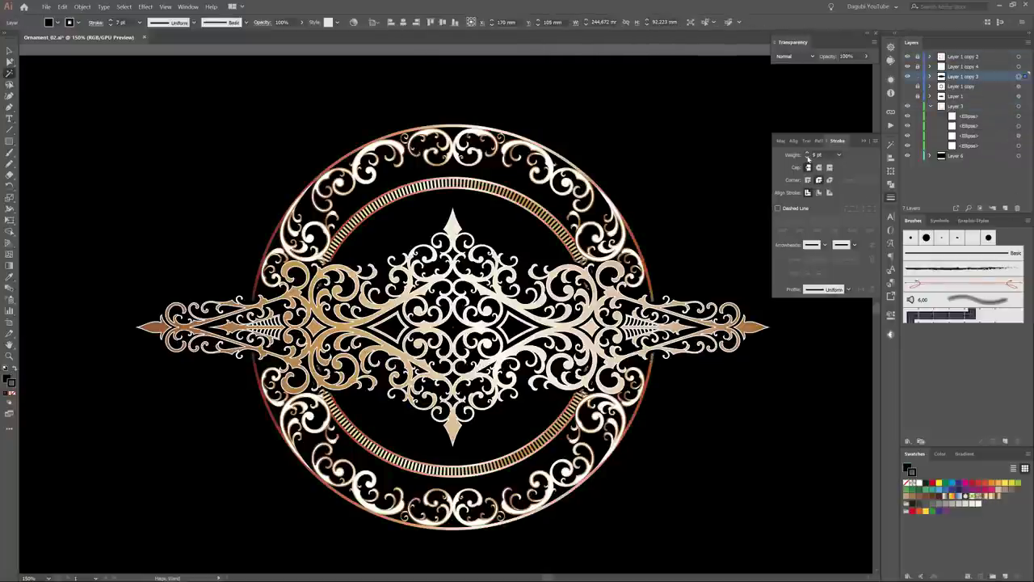
{"action": "left_click", "coordinate": [819, 215]}
{"action": "key", "text": "ctrl+0"}
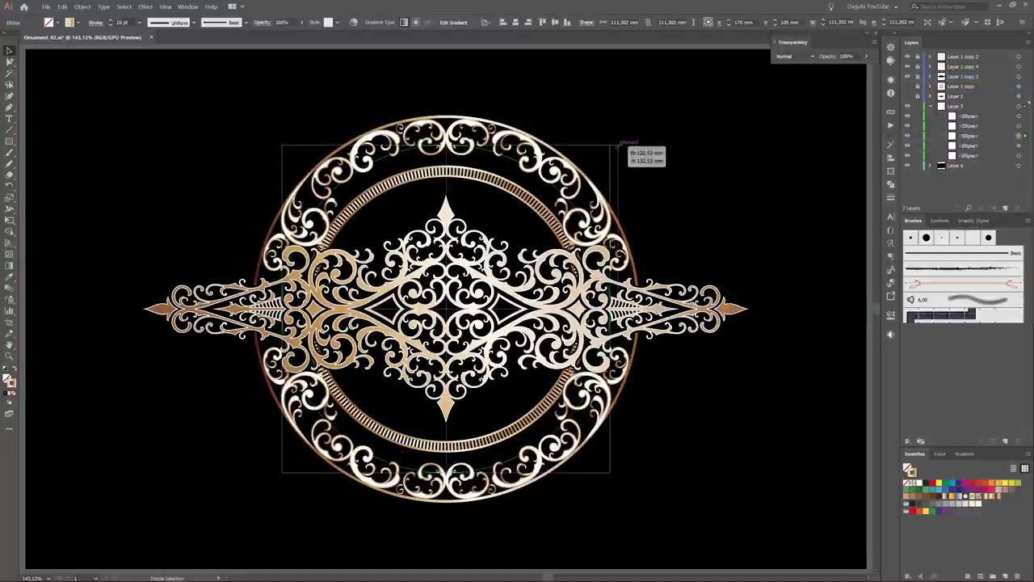
- Give the ring ellipse a 55 pt stroke with 4 pt dashes
{"action": "left_click", "coordinate": [890, 199]}
{"action": "left_click", "coordinate": [807, 153]}
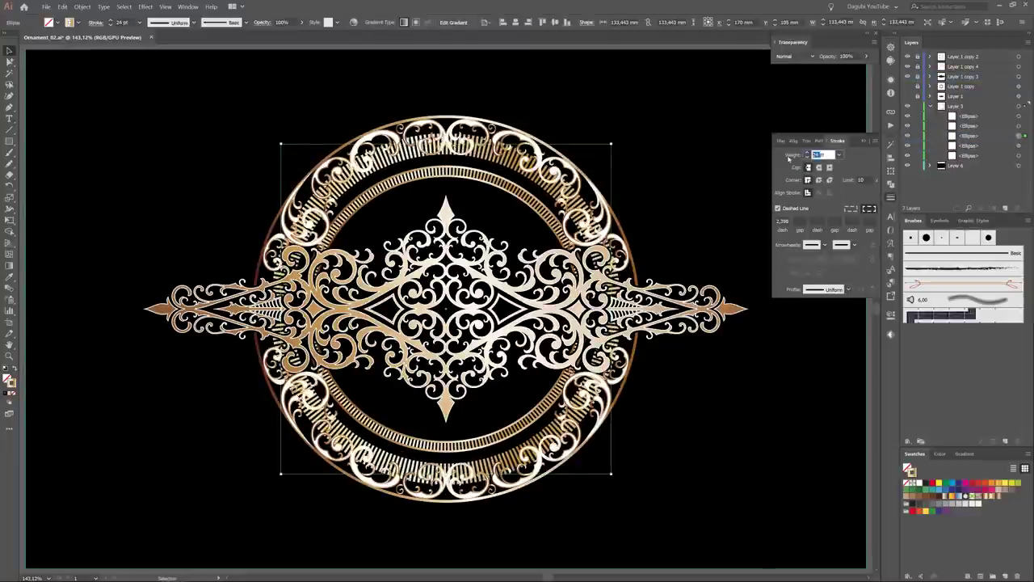
{"action": "left_click", "coordinate": [807, 153]}
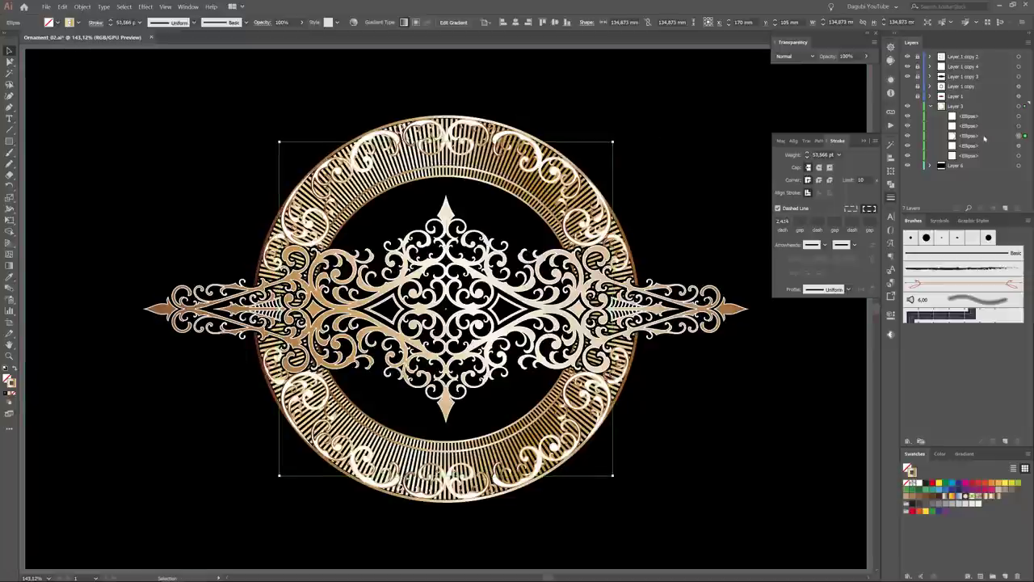
{"action": "left_click", "coordinate": [807, 154]}
{"action": "type", "text": "4"}
{"action": "key", "text": "Tab"}
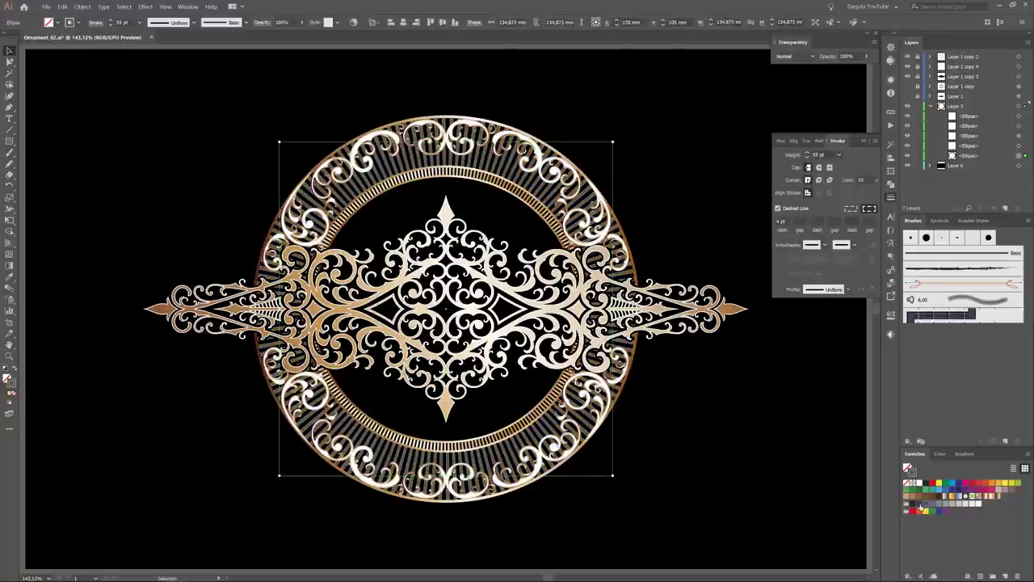
- Fill another Layer 3 ellipse with a radial gradient from black to a light stop near 87%
{"action": "left_click", "coordinate": [970, 155]}
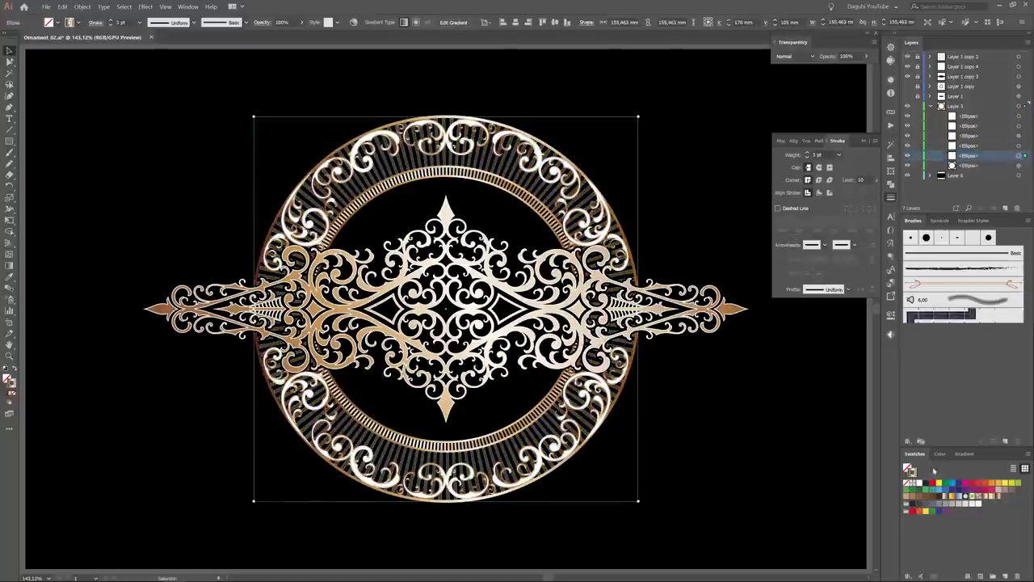
{"action": "left_click", "coordinate": [967, 453]}
{"action": "left_click", "coordinate": [919, 470]}
{"action": "left_click", "coordinate": [881, 488]}
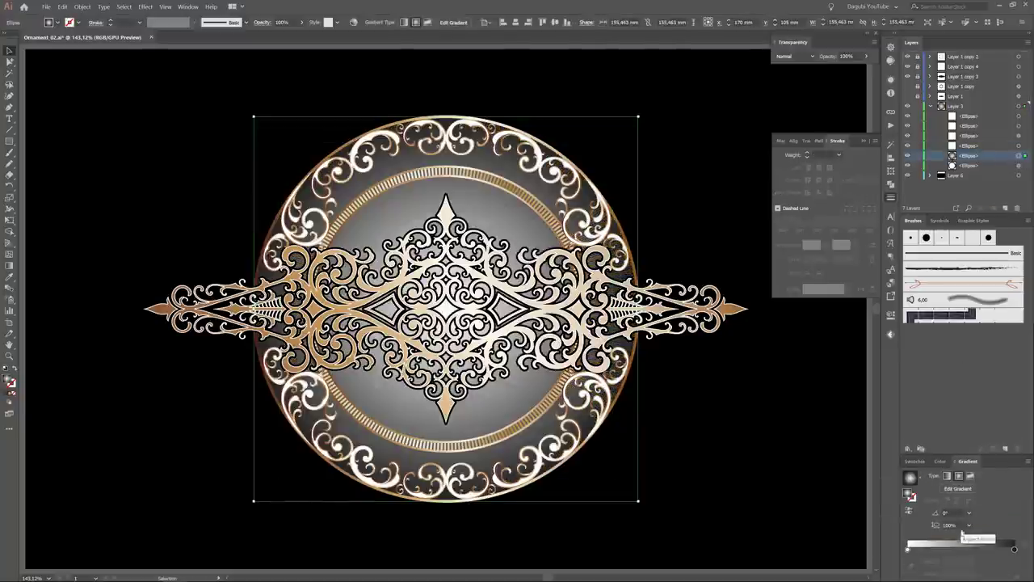
{"action": "double_click", "coordinate": [1015, 550]}
{"action": "left_click", "coordinate": [921, 469]}
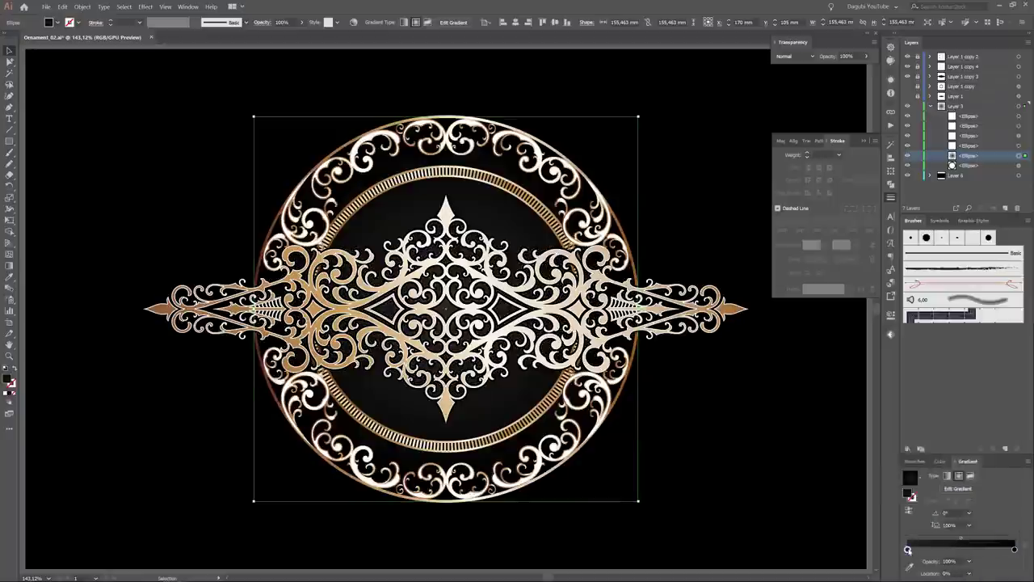
{"action": "double_click", "coordinate": [961, 540]}
{"action": "left_click", "coordinate": [1002, 519]}
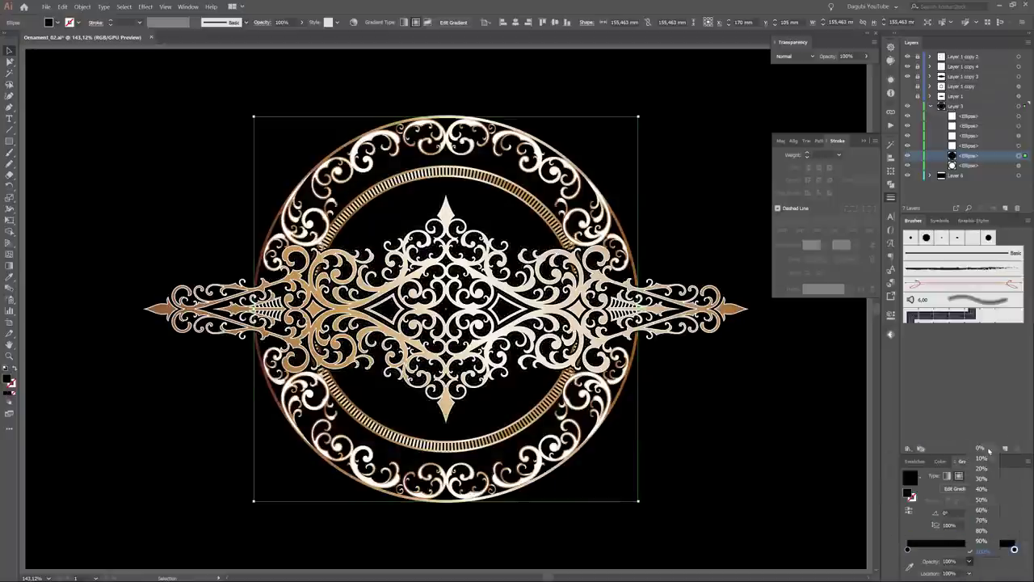
{"action": "mouse_move", "coordinate": [997, 545]}
{"action": "left_mouse_down"}
{"action": "mouse_move", "coordinate": [972, 539]}
{"action": "mouse_move", "coordinate": [999, 540]}
{"action": "left_mouse_up"}
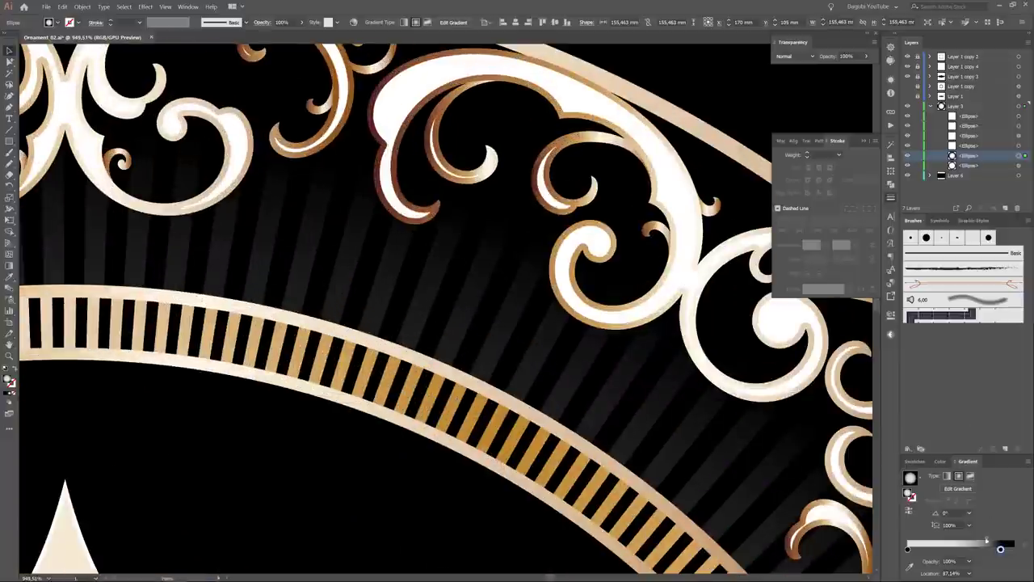
{"action": "left_click", "coordinate": [997, 549]}
{"action": "key", "text": "ctrl+0"}
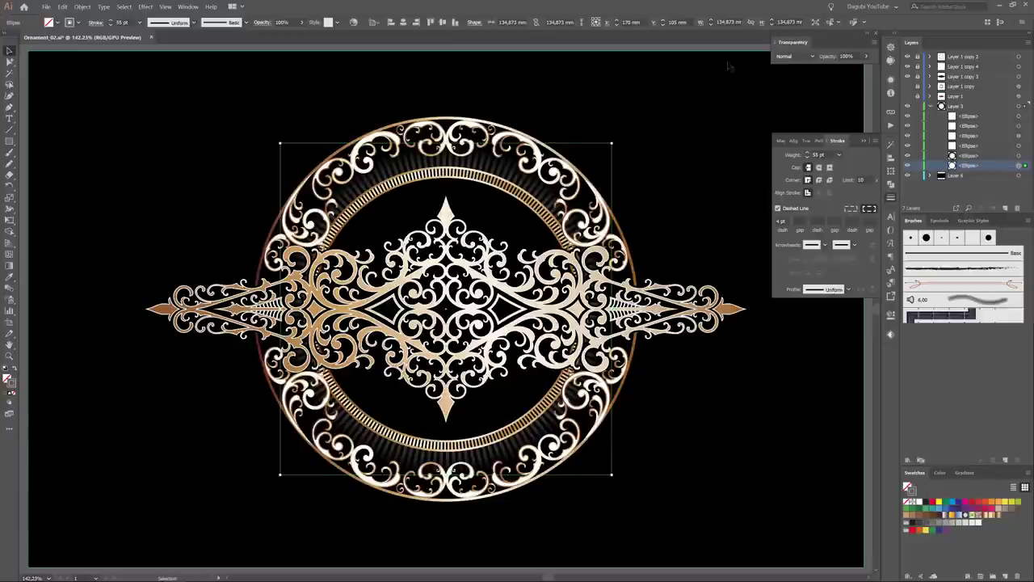
- Lock the black background layer and Magic Wand select the central filigree
{"action": "left_click", "coordinate": [859, 143]}
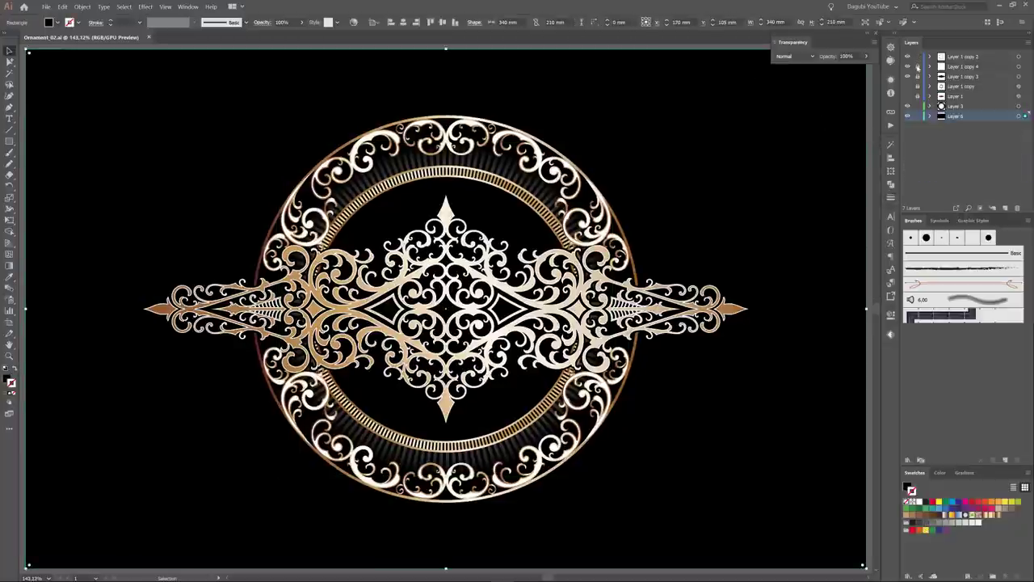
{"action": "left_click", "coordinate": [918, 115]}
{"action": "key", "text": "y"}
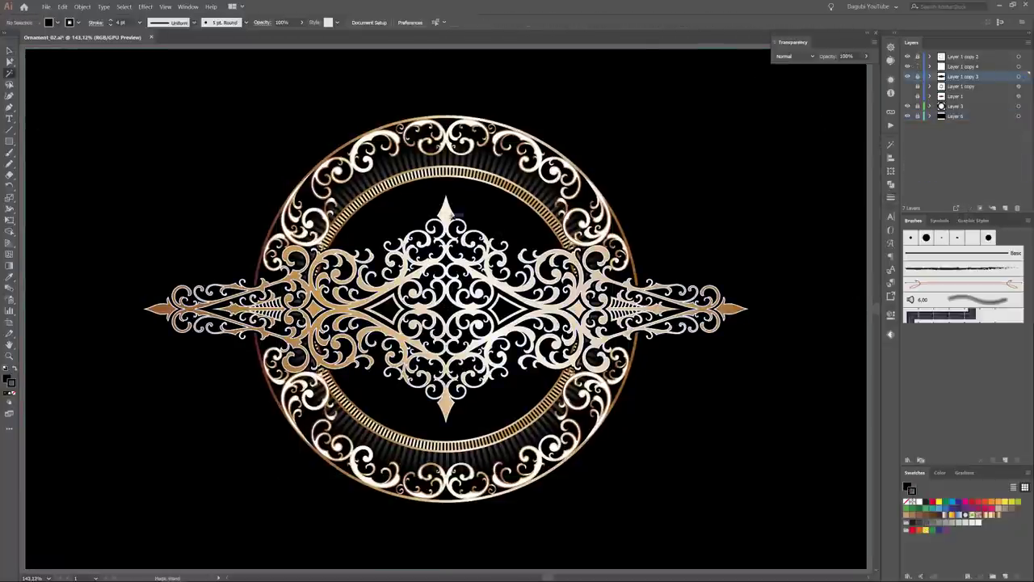
{"action": "left_click", "coordinate": [455, 216]}
- Apply a gold gradient to the filigree with a copper-coloured rightmost stop
{"action": "left_click", "coordinate": [999, 517]}
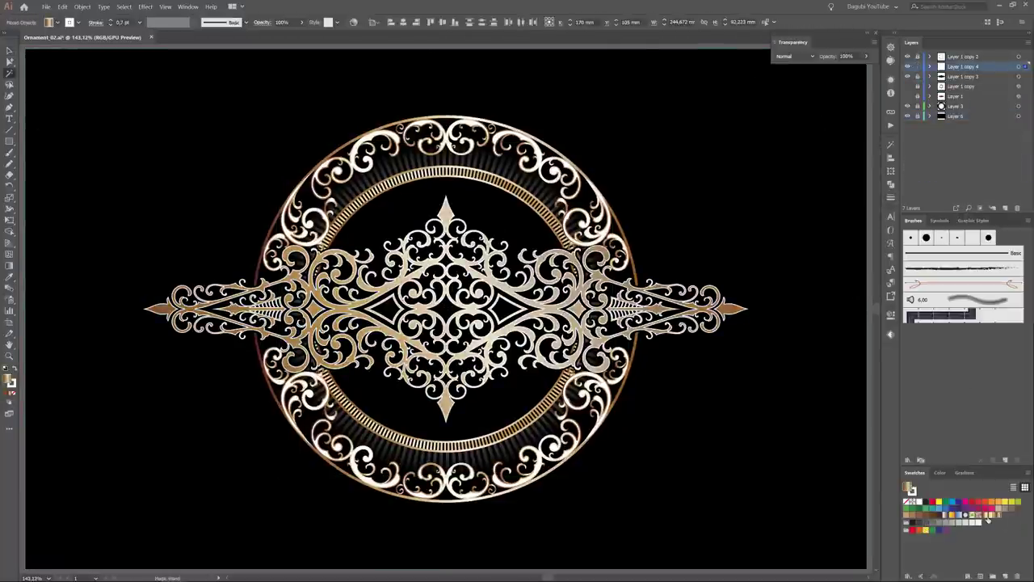
{"action": "left_click", "coordinate": [967, 472]}
{"action": "left_click_drag", "start_coordinate": [991, 549], "coordinate": [1001, 551]}
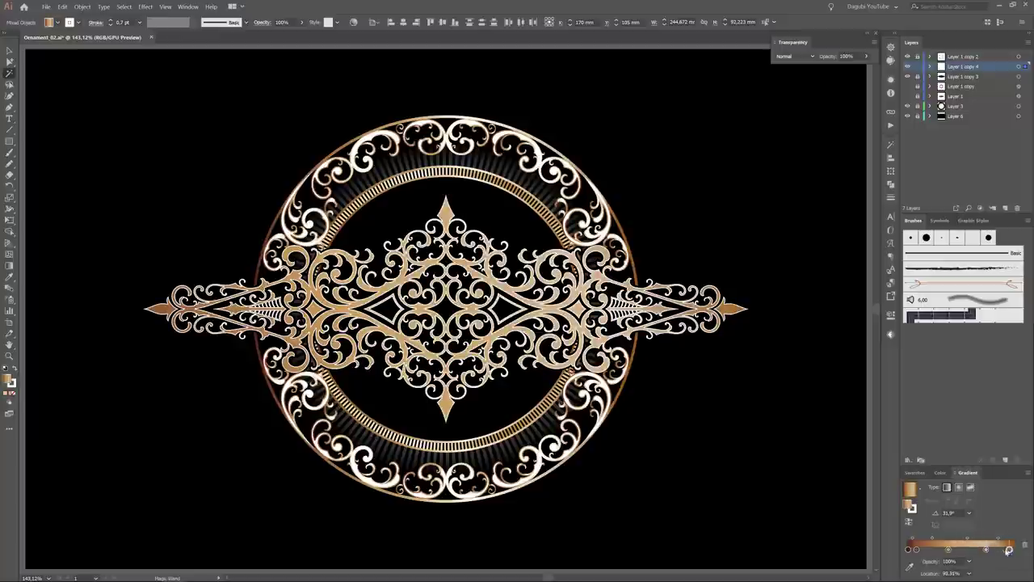
{"action": "double_click", "coordinate": [1015, 551]}
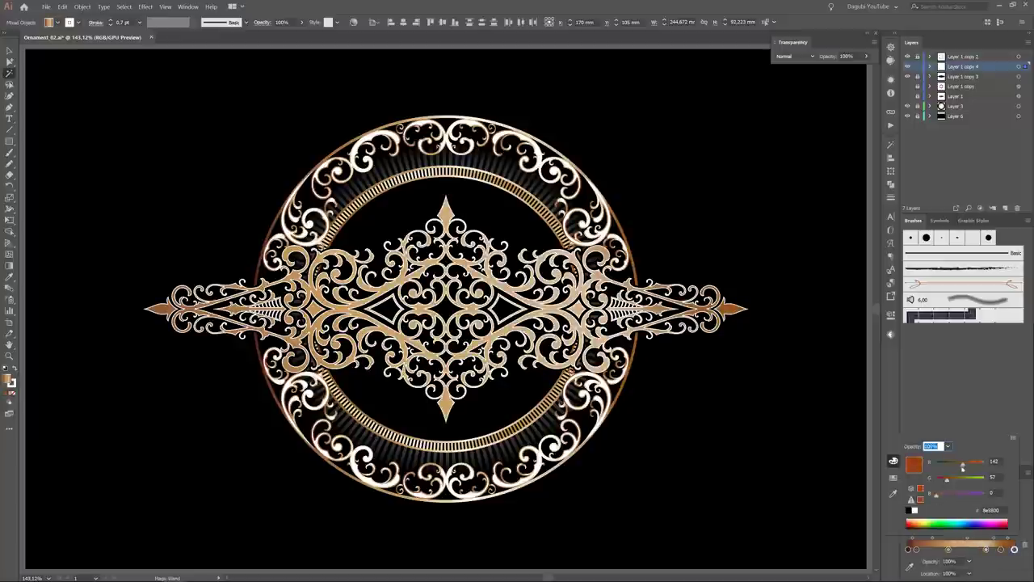
{"action": "key", "text": "Escape"}
- Angle the gradient diagonally across the filigree and move a stop to about 25%
{"action": "key", "text": "g"}
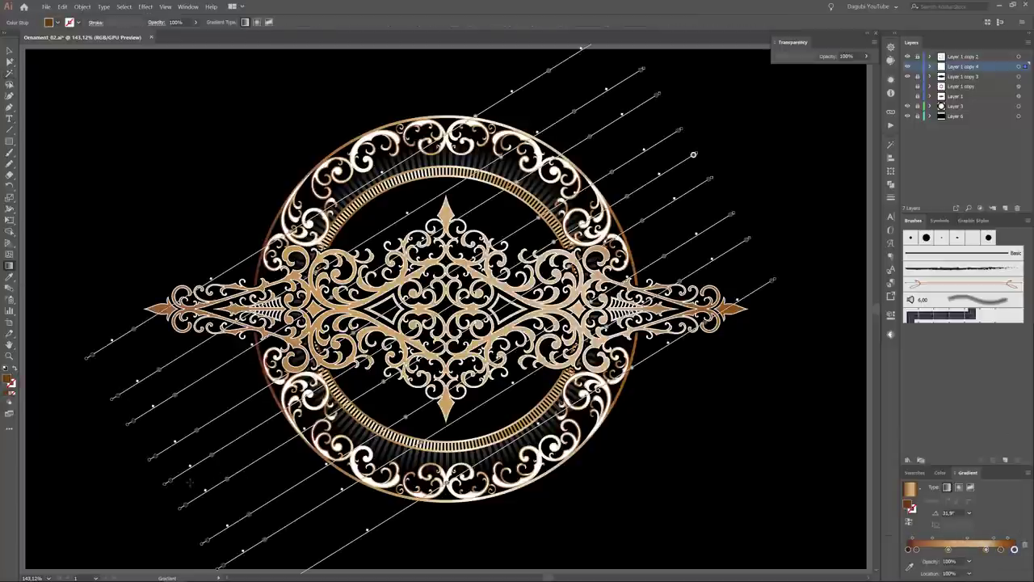
{"action": "mouse_move", "coordinate": [162, 430]}
{"action": "left_mouse_down"}
{"action": "mouse_move", "coordinate": [558, 343]}
{"action": "mouse_move", "coordinate": [724, 249]}
{"action": "left_mouse_up"}
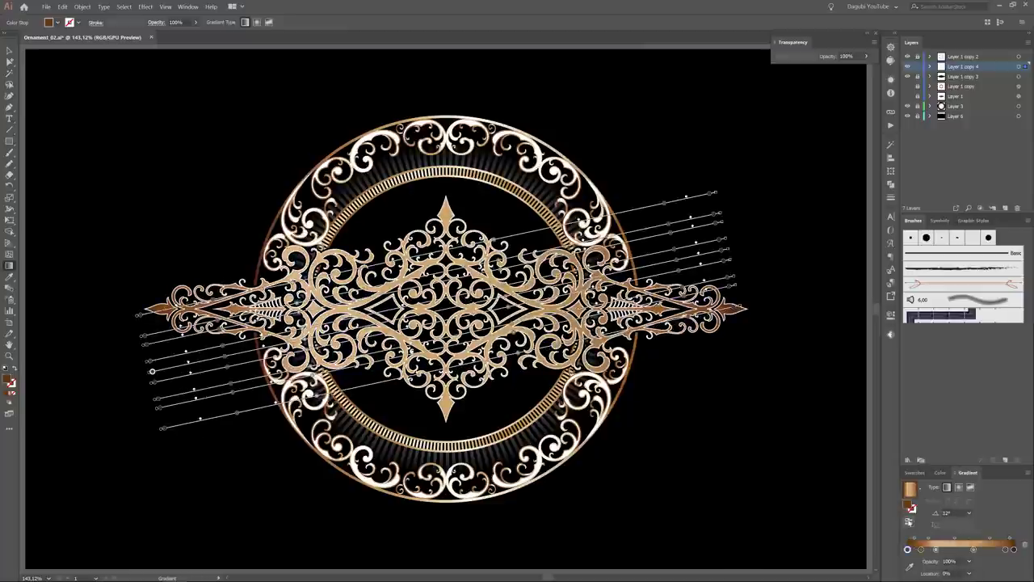
{"action": "left_click_drag", "start_coordinate": [949, 550], "coordinate": [928, 550]}
{"action": "key", "text": "v"}
{"action": "key", "text": "ctrl+shift+a"}
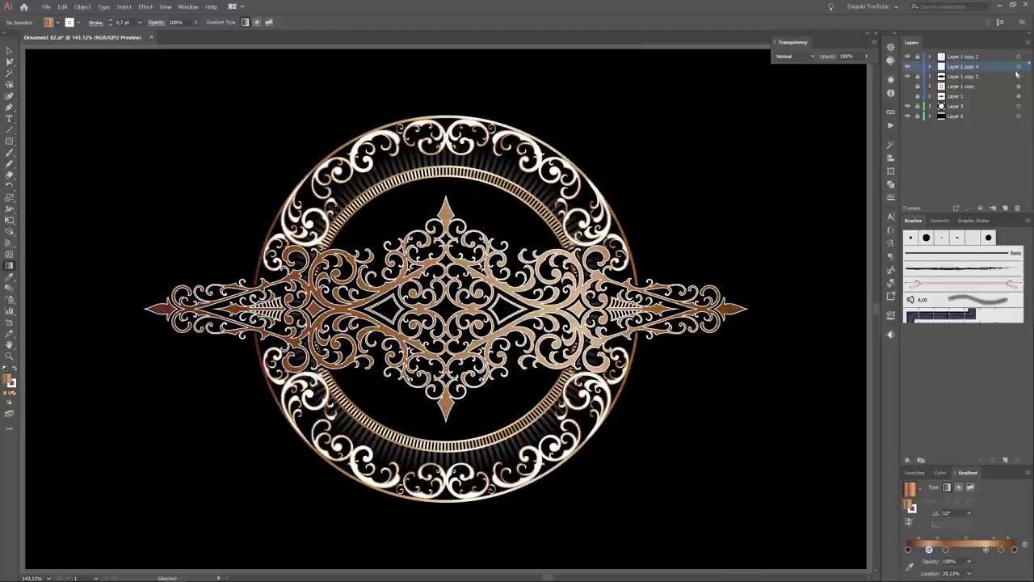
{"action": "left_click", "coordinate": [1018, 67]}
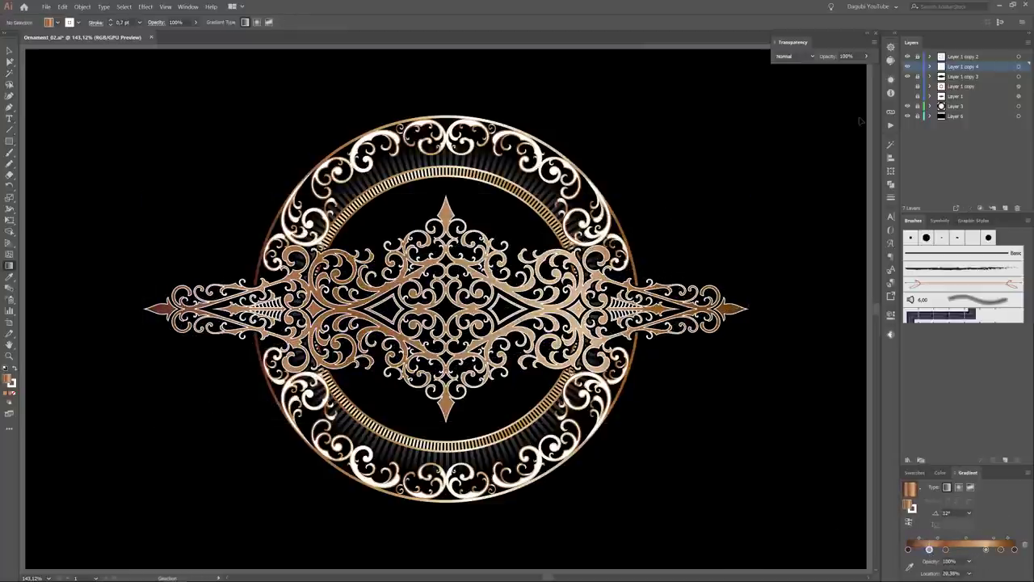